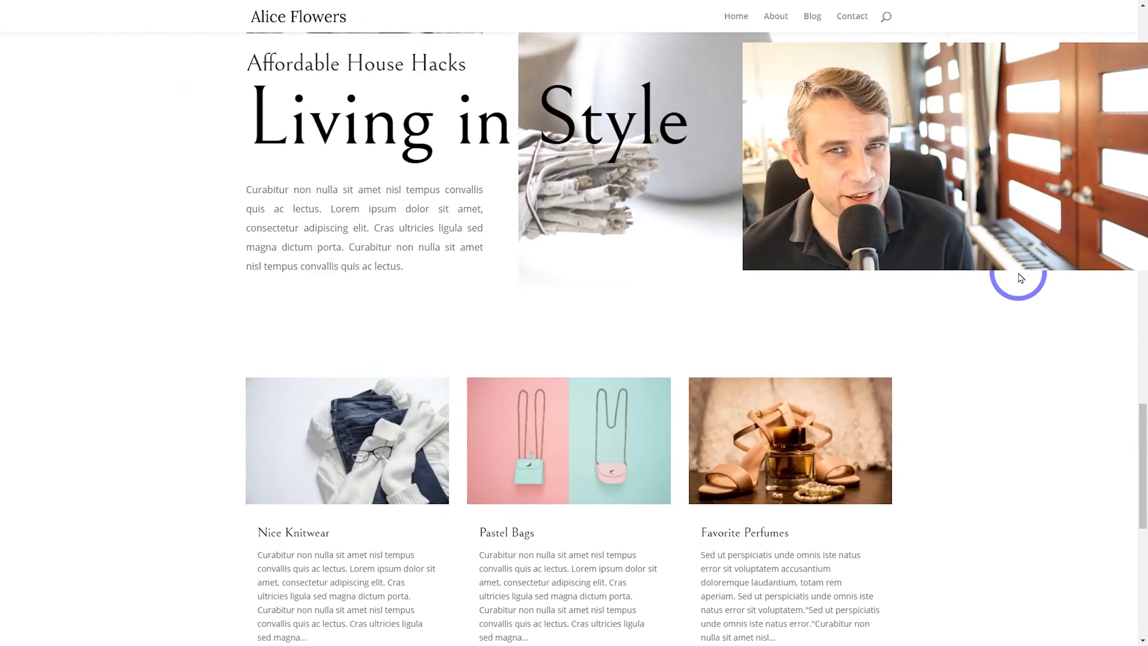
# - Scroll through the Alice Flowers demo and advance its post slider by two slides
pyautogui.scroll(-3, 1020, 278)
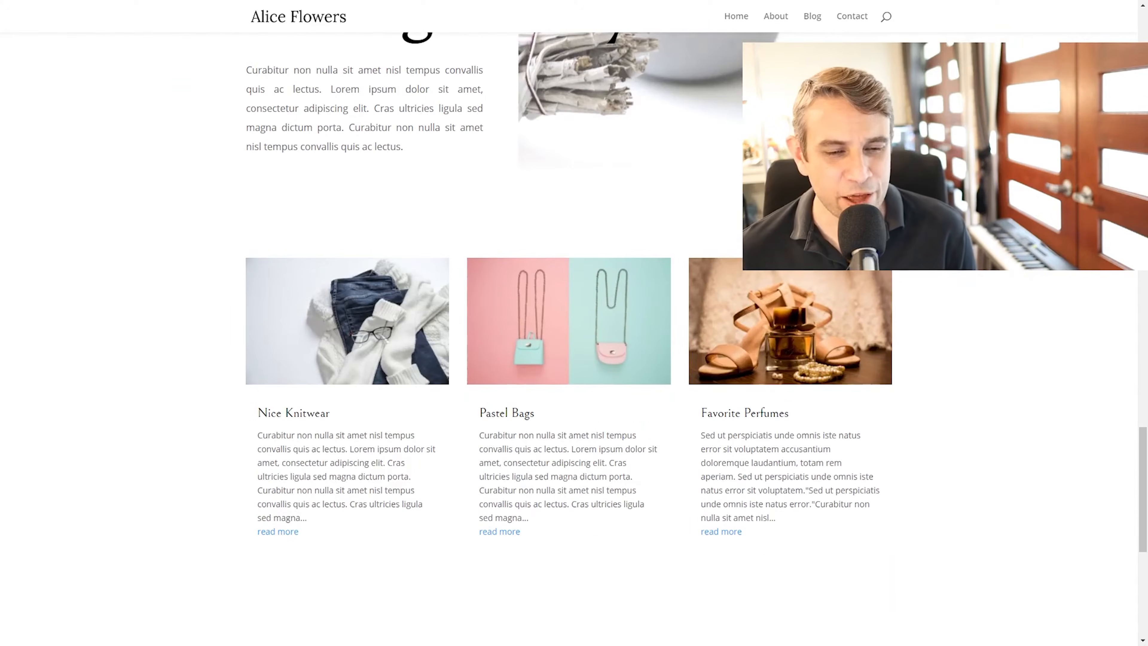
pyautogui.scroll(-9, 742, 351)
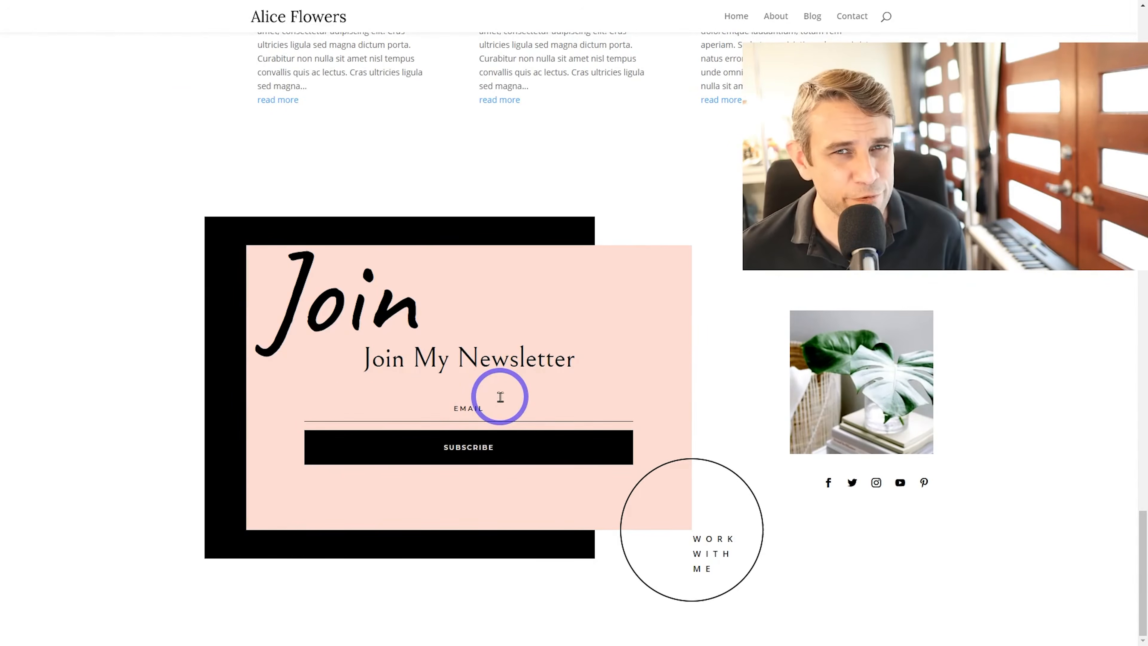
pyautogui.scroll(20, 675, 398)
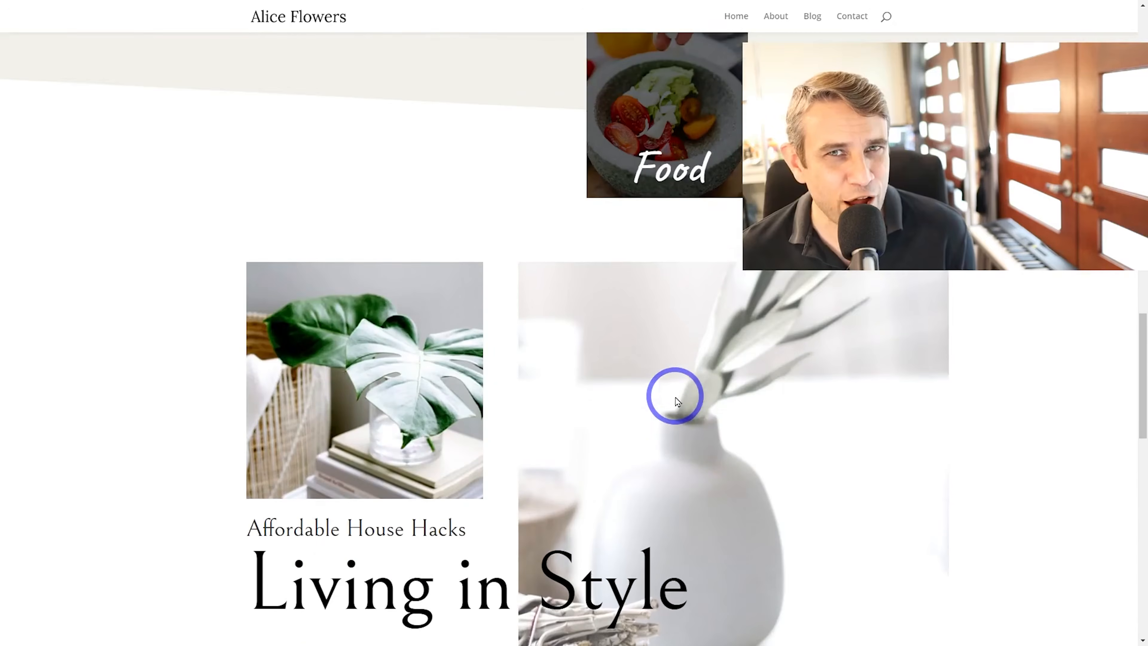
pyautogui.scroll(15, 675, 398)
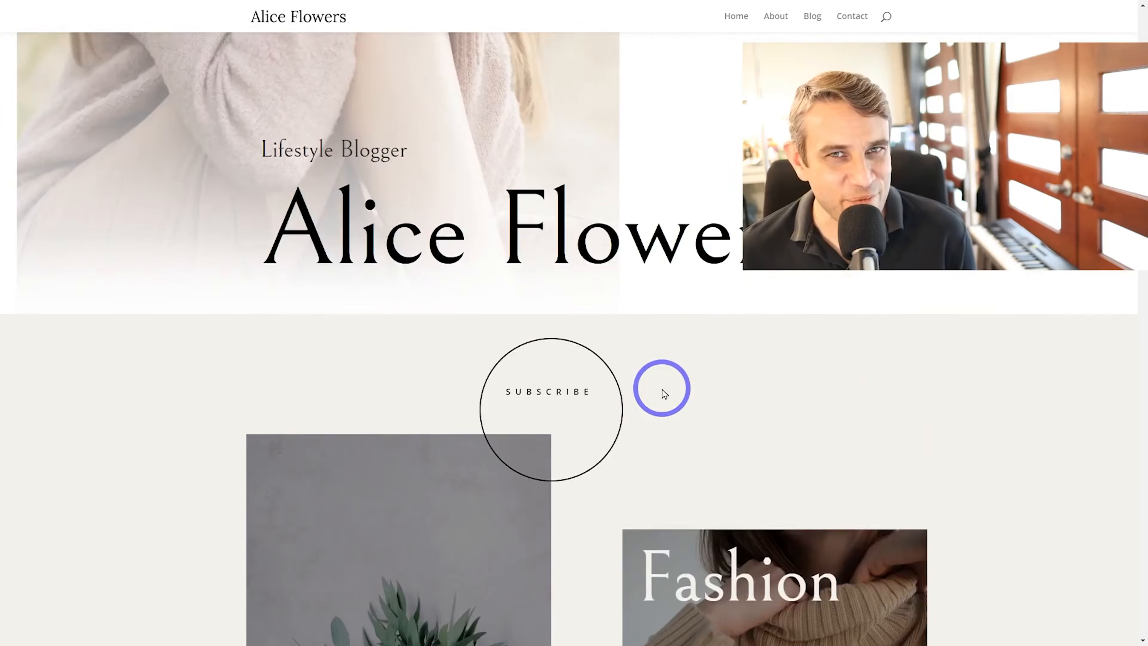
pyautogui.scroll(10, 662, 392)
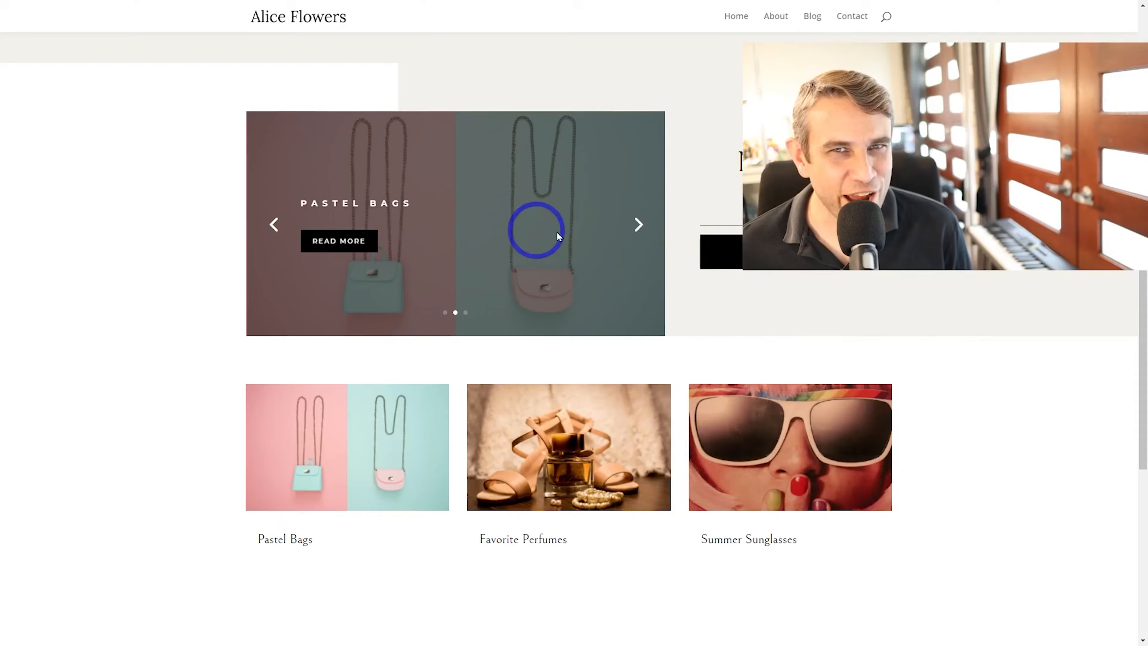
pyautogui.click(638, 224)
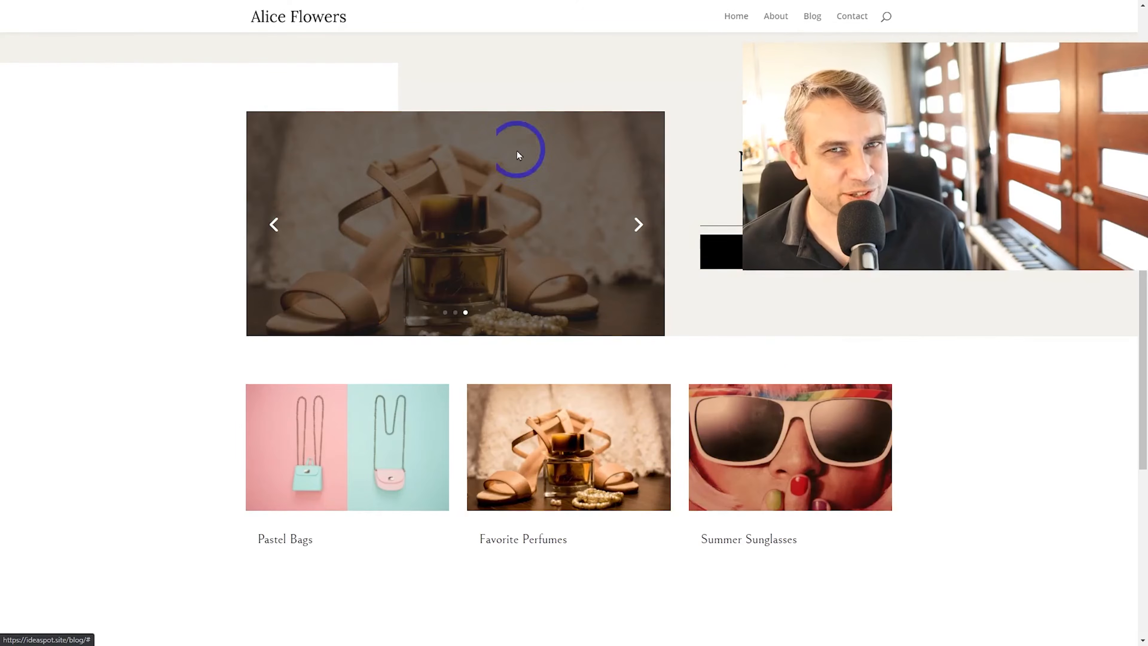
pyautogui.click(639, 226)
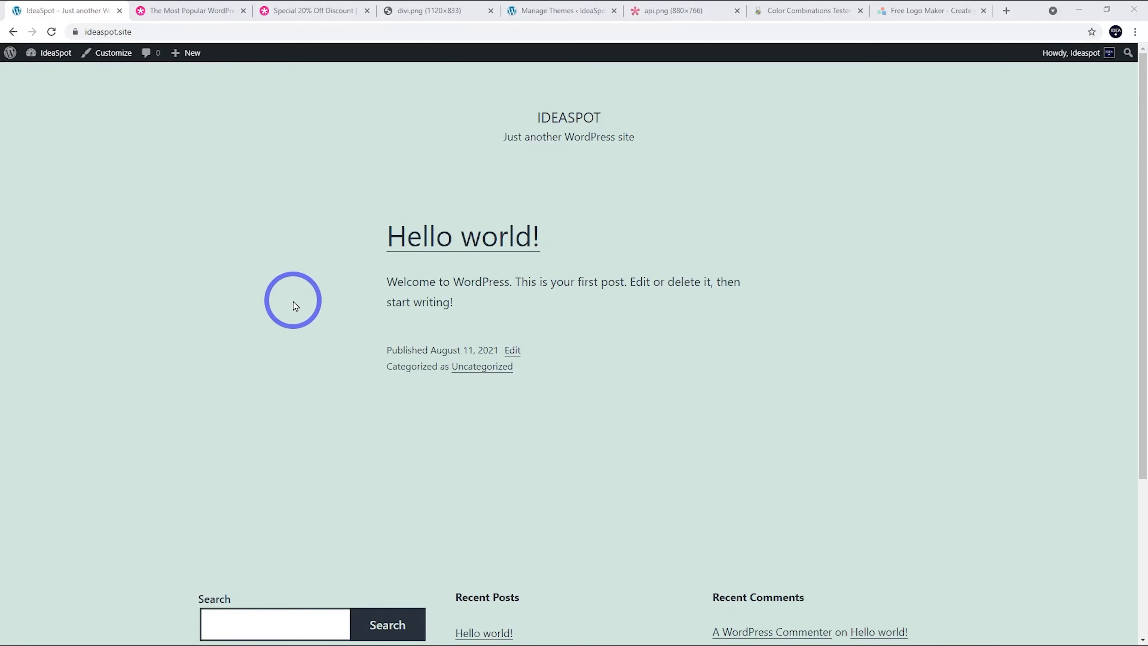
# - Visit the Elegant Themes member area, then view the Special 20% Off discount pricing
pyautogui.click(165, 11)
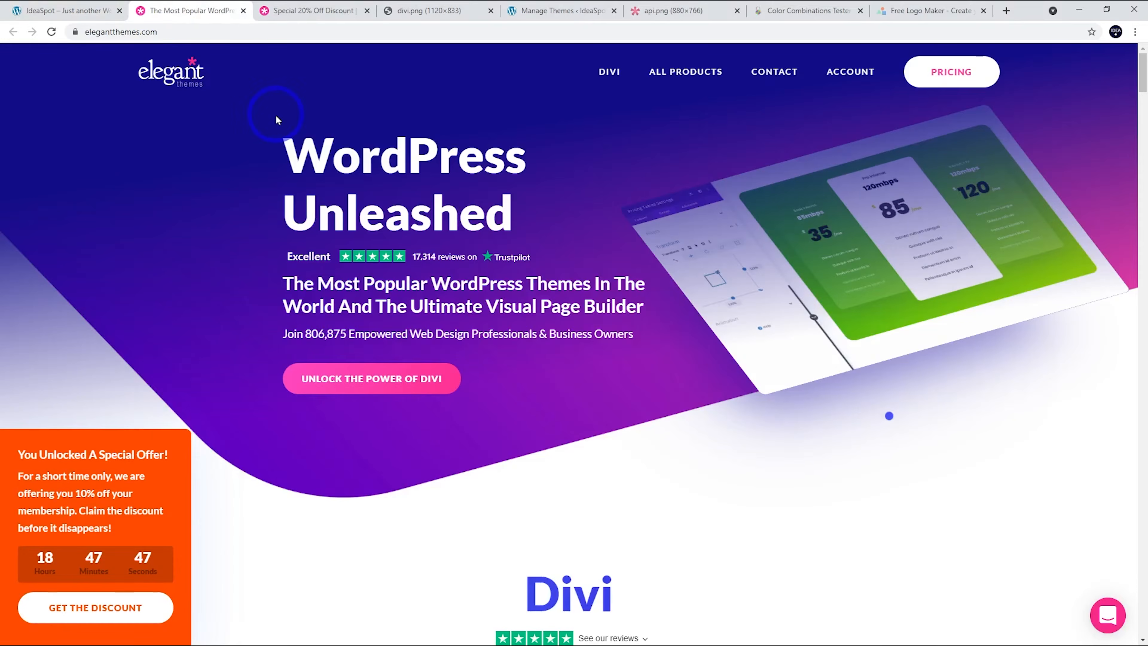
pyautogui.click(850, 72)
pyautogui.click(860, 176)
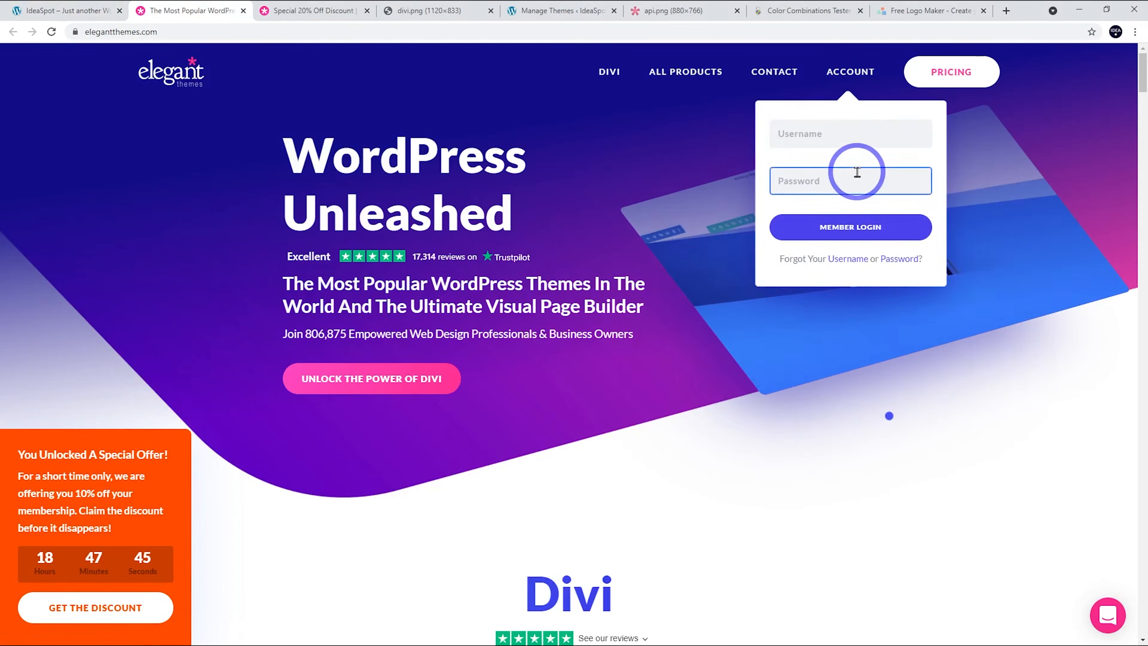
pyautogui.click(306, 14)
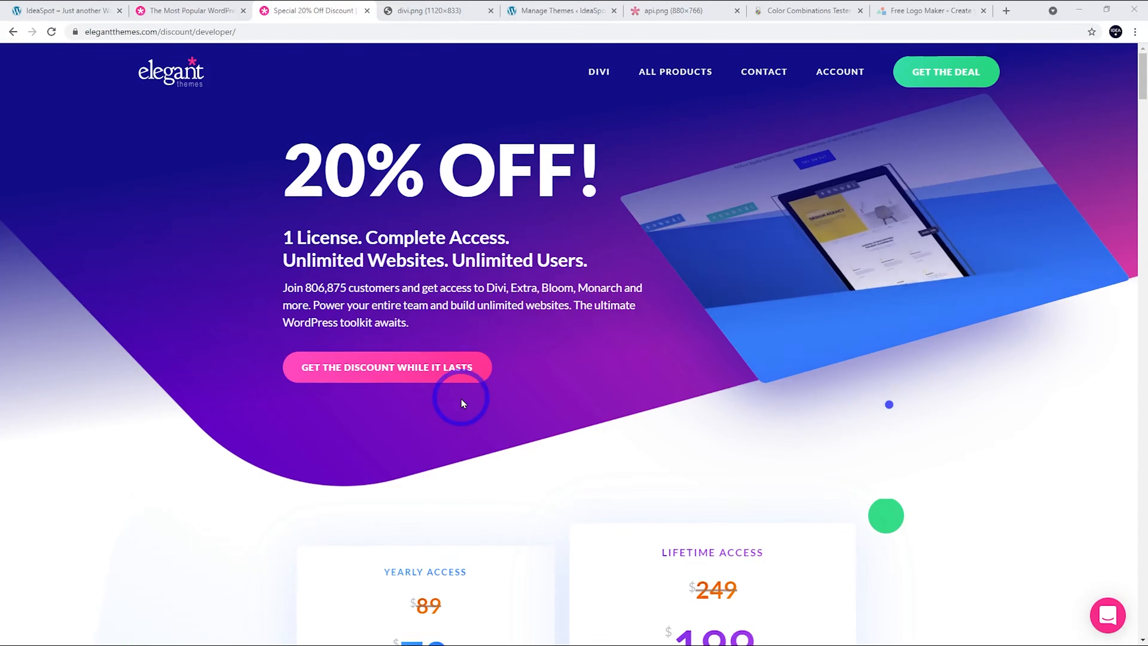
pyautogui.scroll(-4, 461, 398)
pyautogui.scroll(-4, 606, 425)
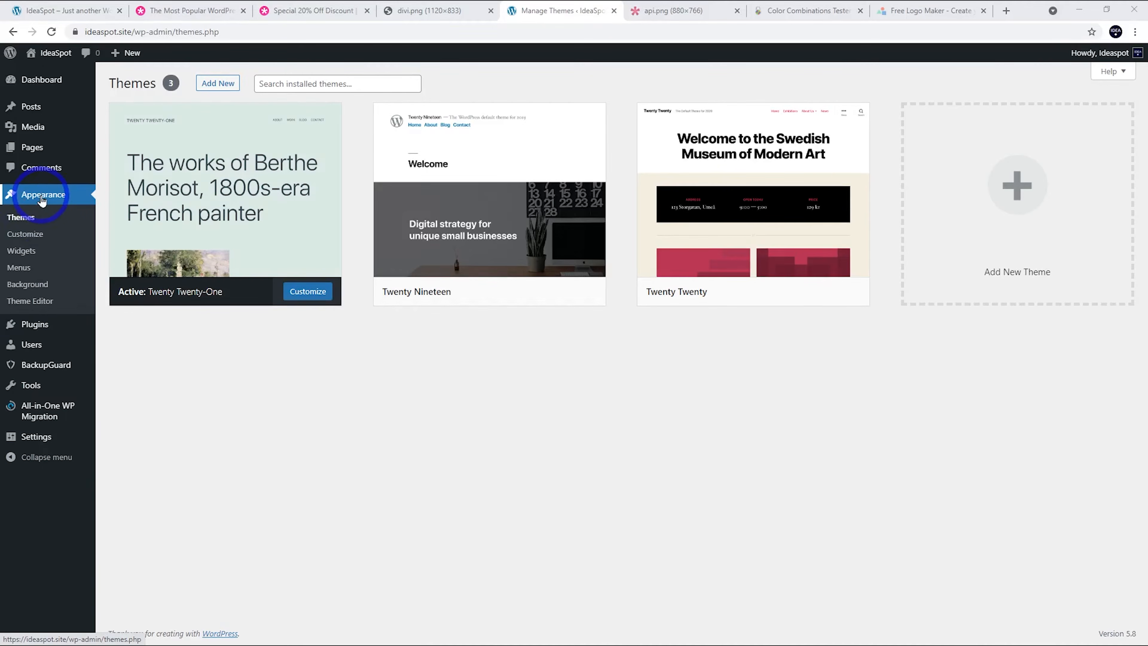
# - Upload and install divi.zip as a new theme, then activate Divi
pyautogui.click(217, 86)
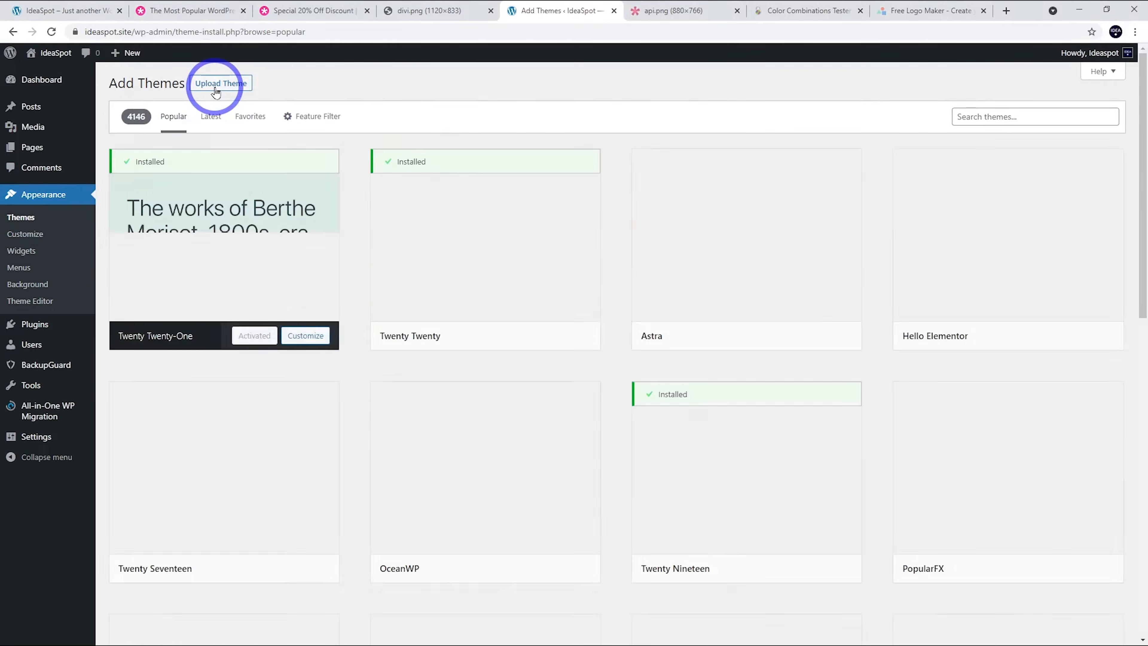
pyautogui.click(221, 97)
pyautogui.click(549, 196)
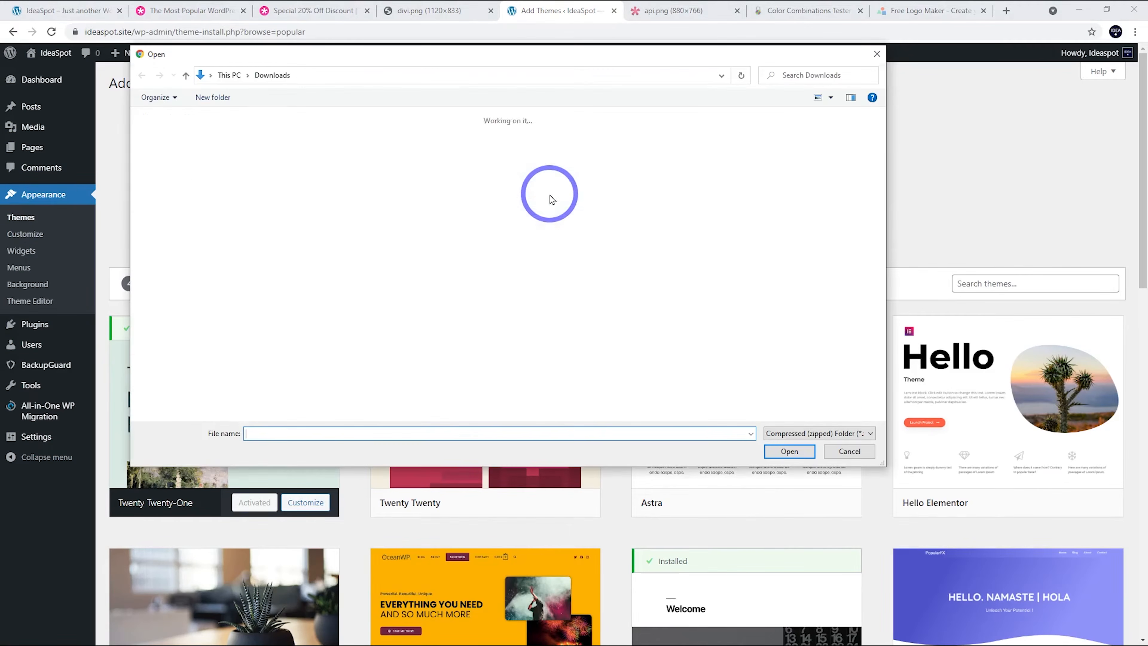
pyautogui.click(168, 249)
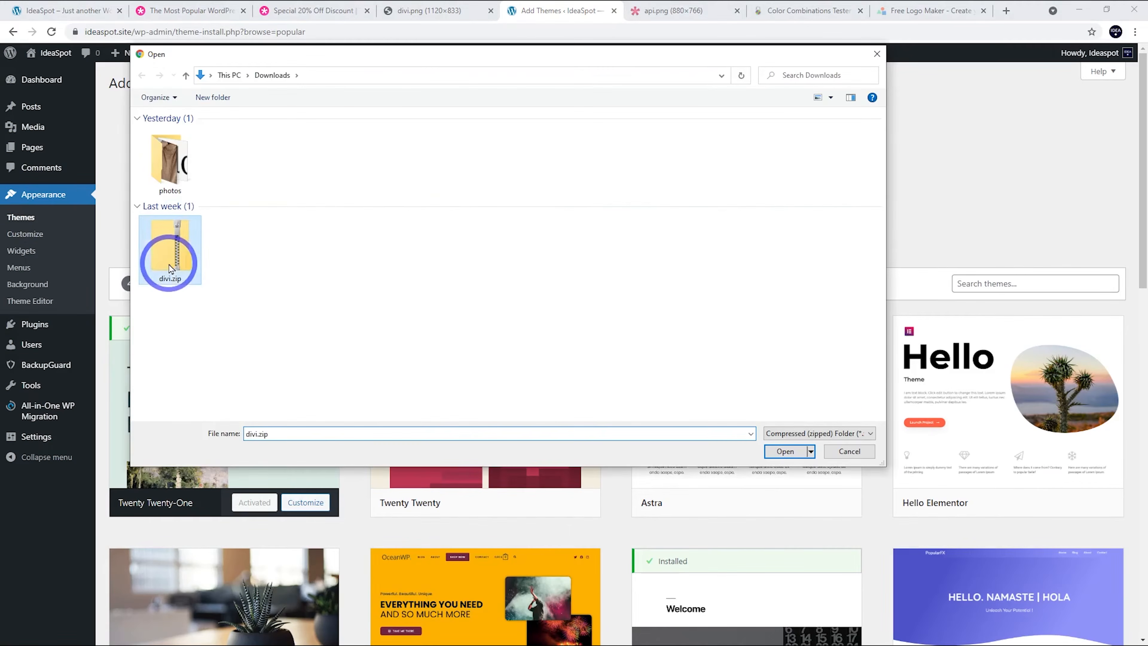
pyautogui.click(785, 451)
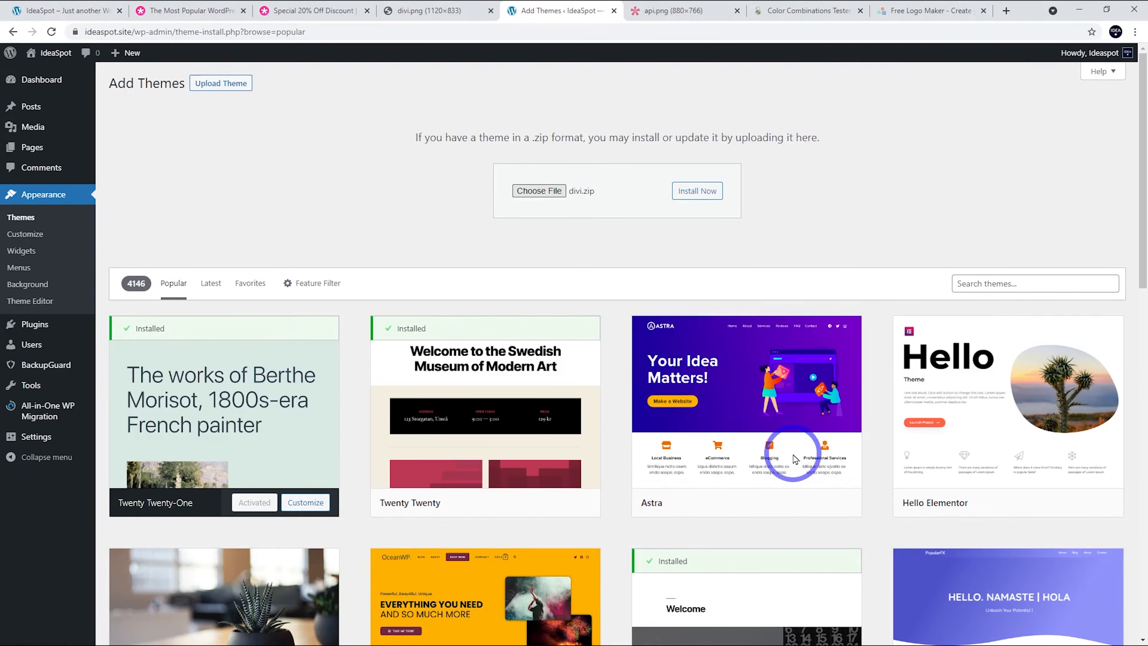
pyautogui.click(704, 193)
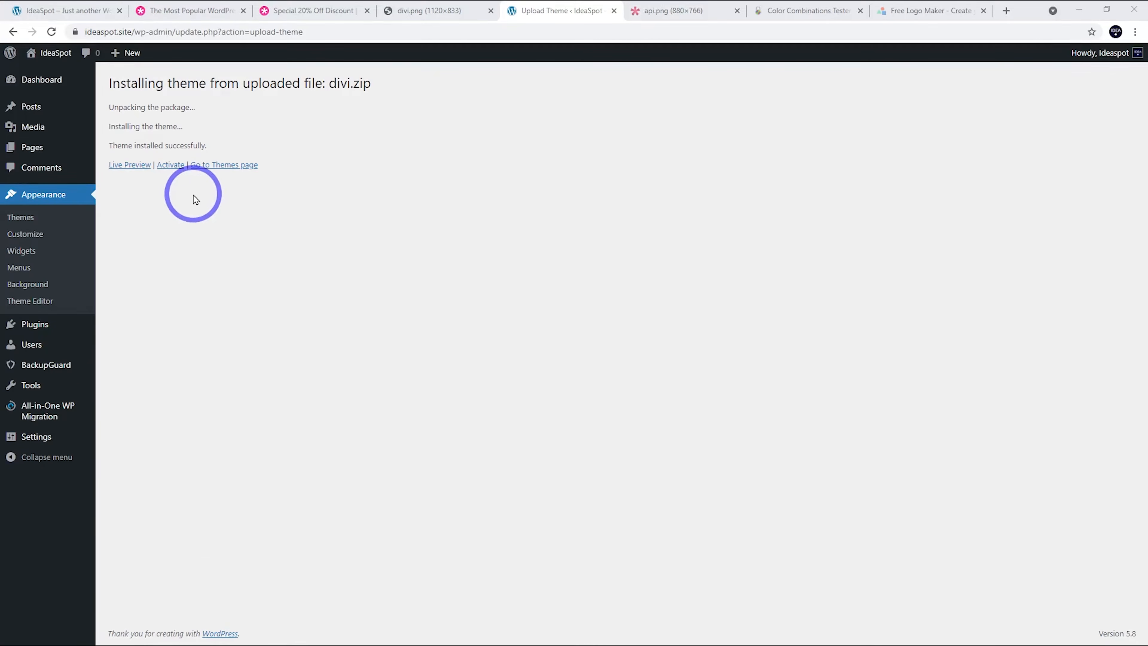
pyautogui.click(175, 168)
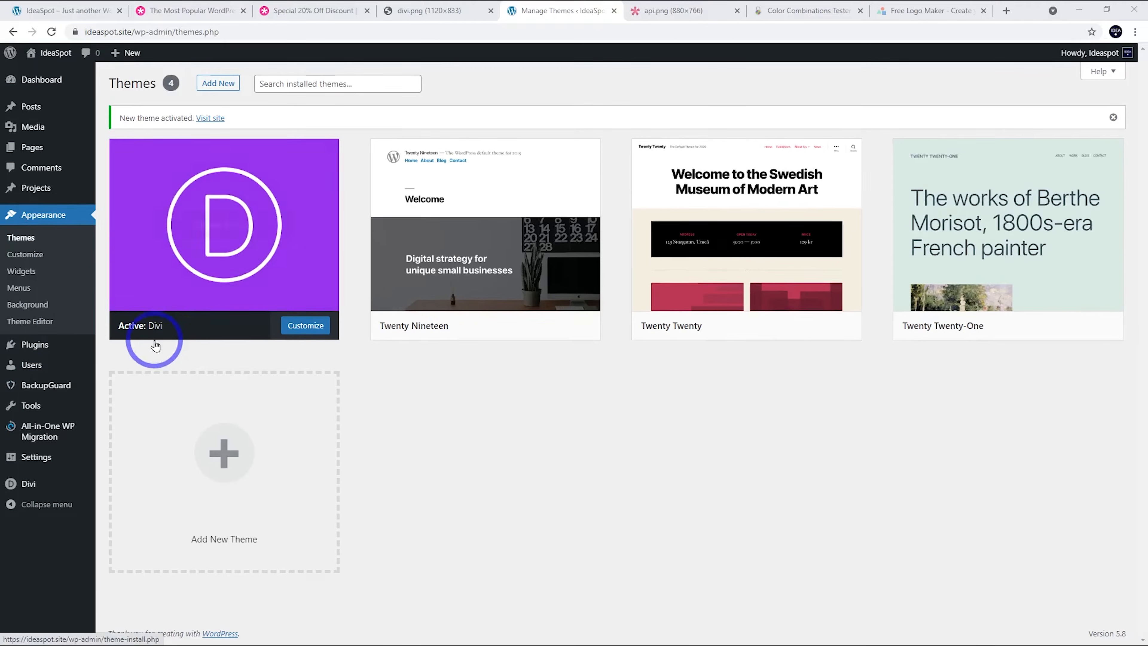
# - Save the Divi Updates username and API key, then go to Permalink Settings
pyautogui.moveTo(32, 488)
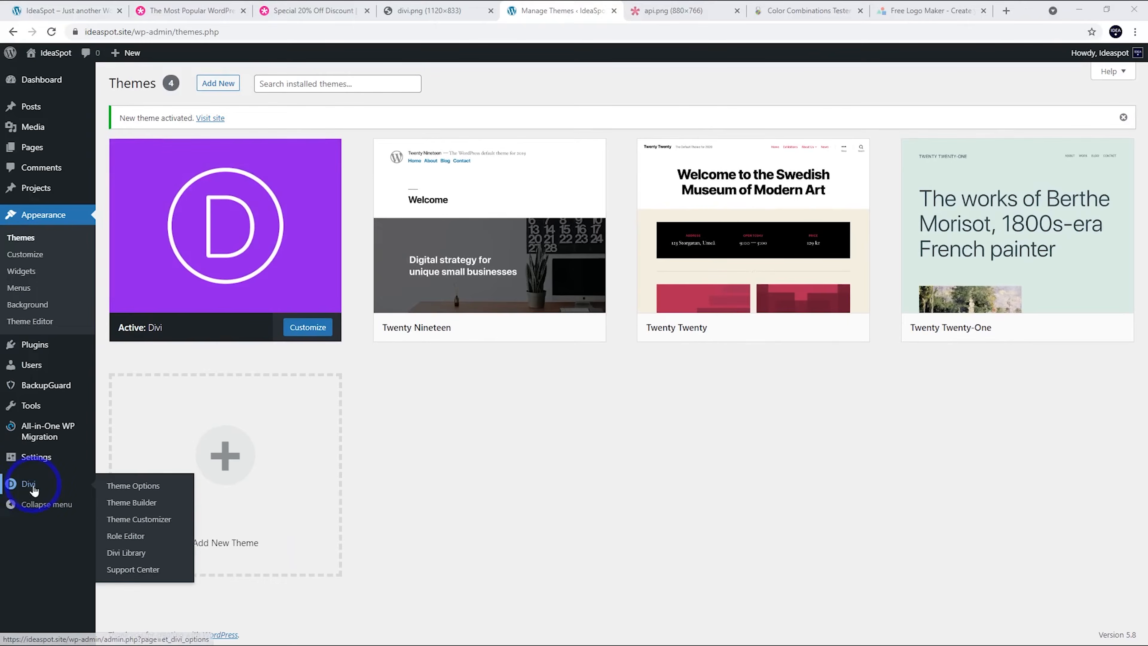
pyautogui.click(149, 484)
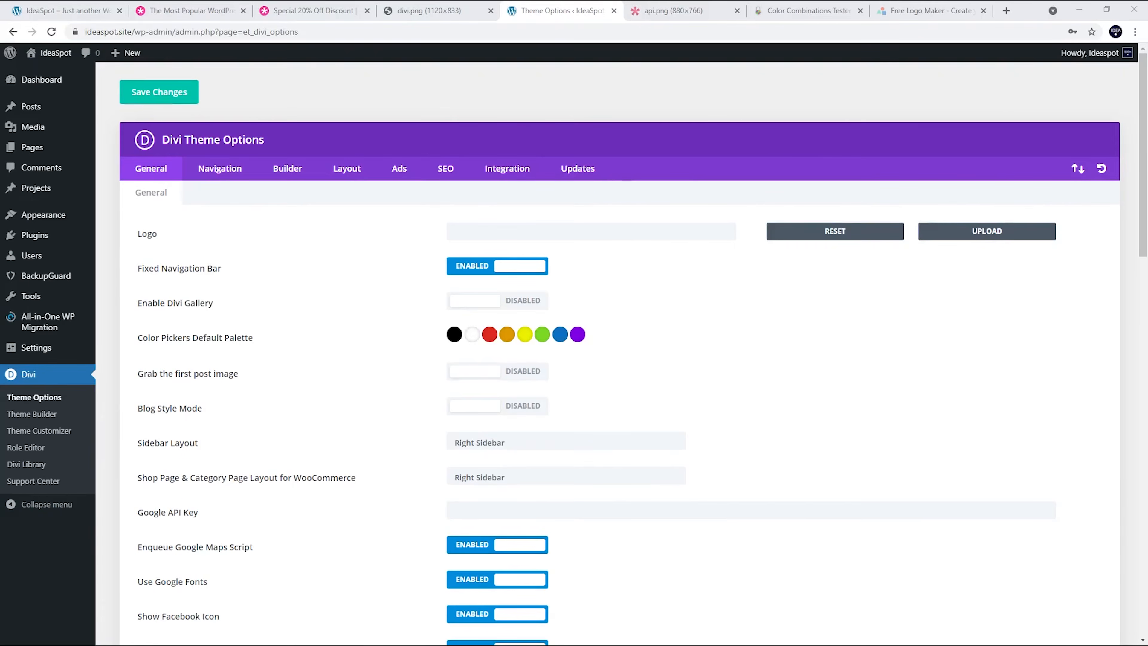
pyautogui.click(589, 174)
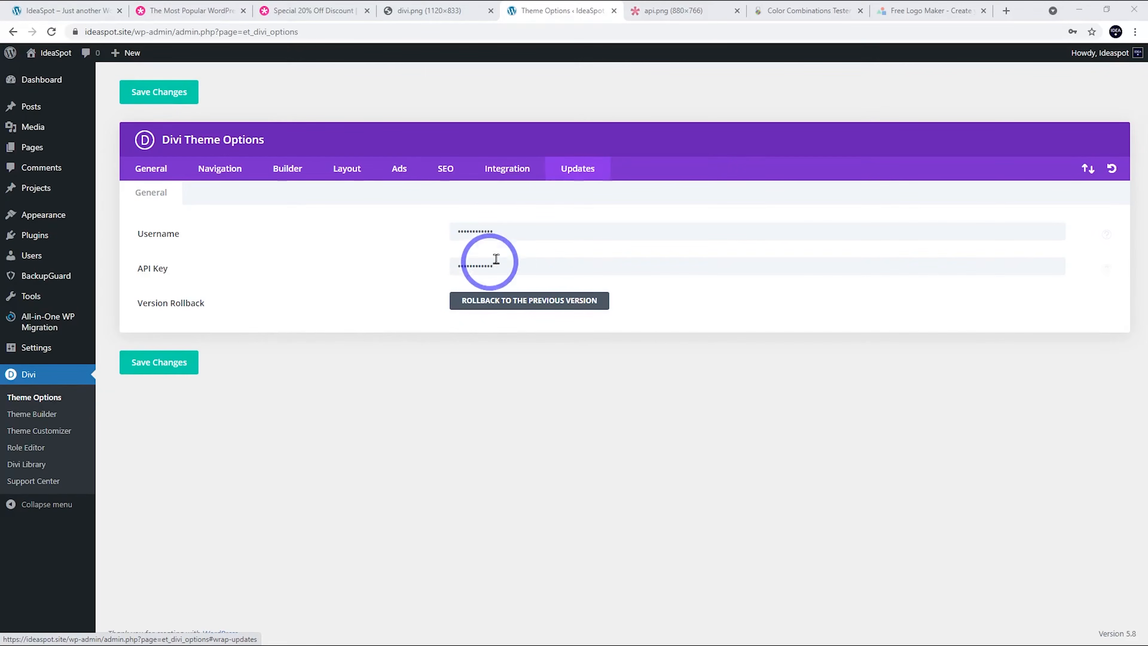
pyautogui.click(158, 367)
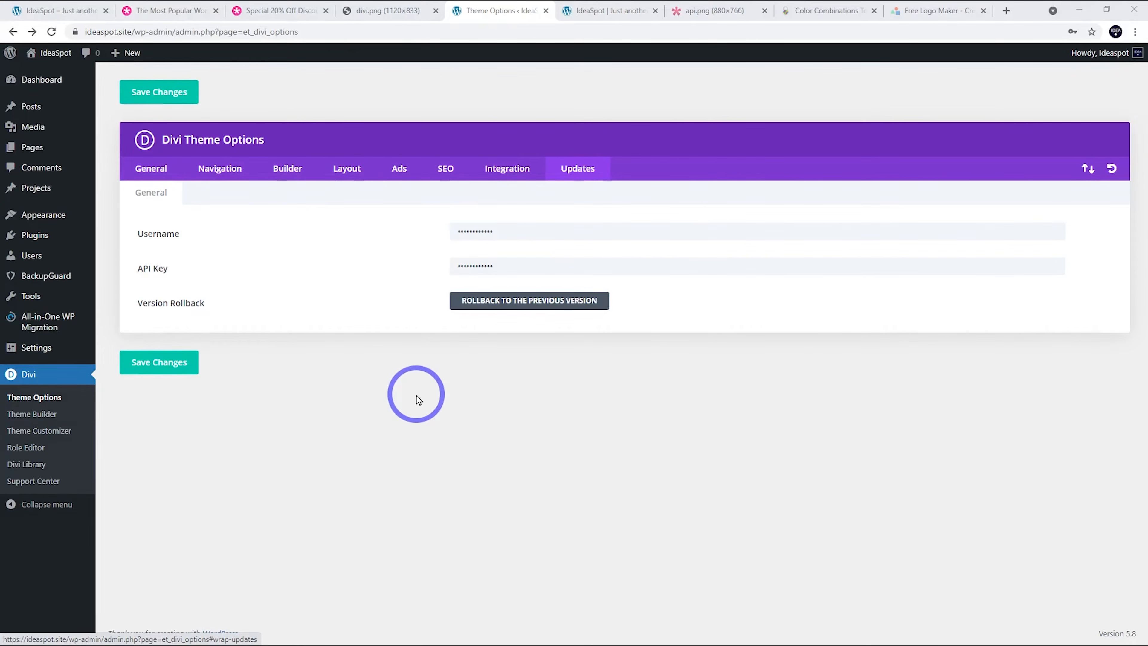
pyautogui.moveTo(68, 349)
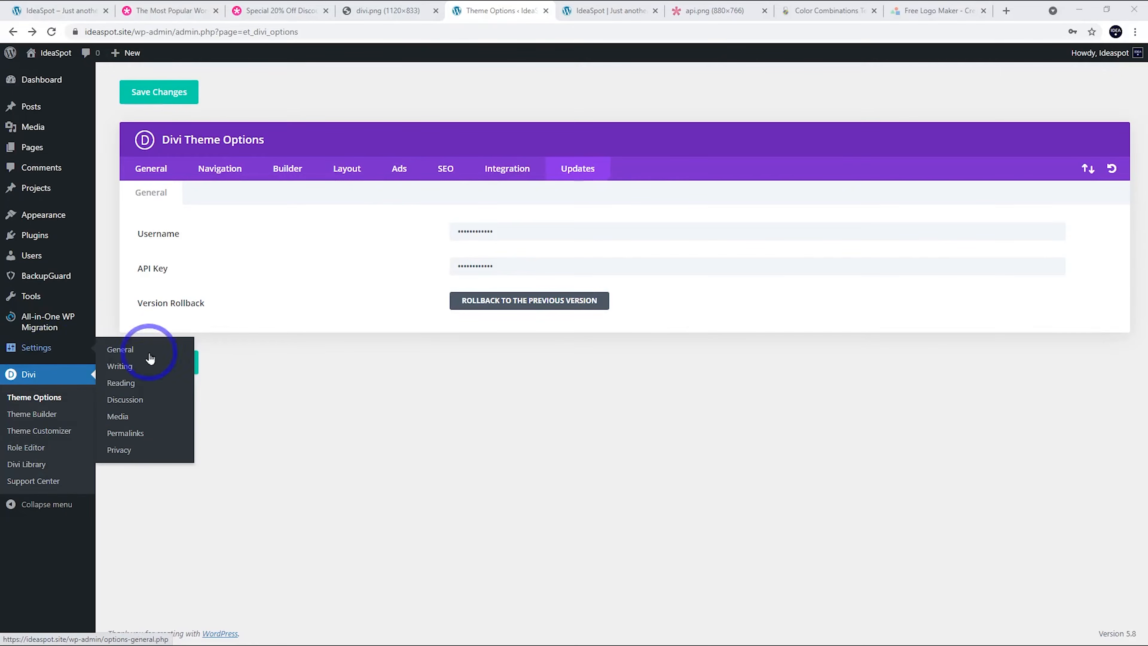
pyautogui.click(128, 433)
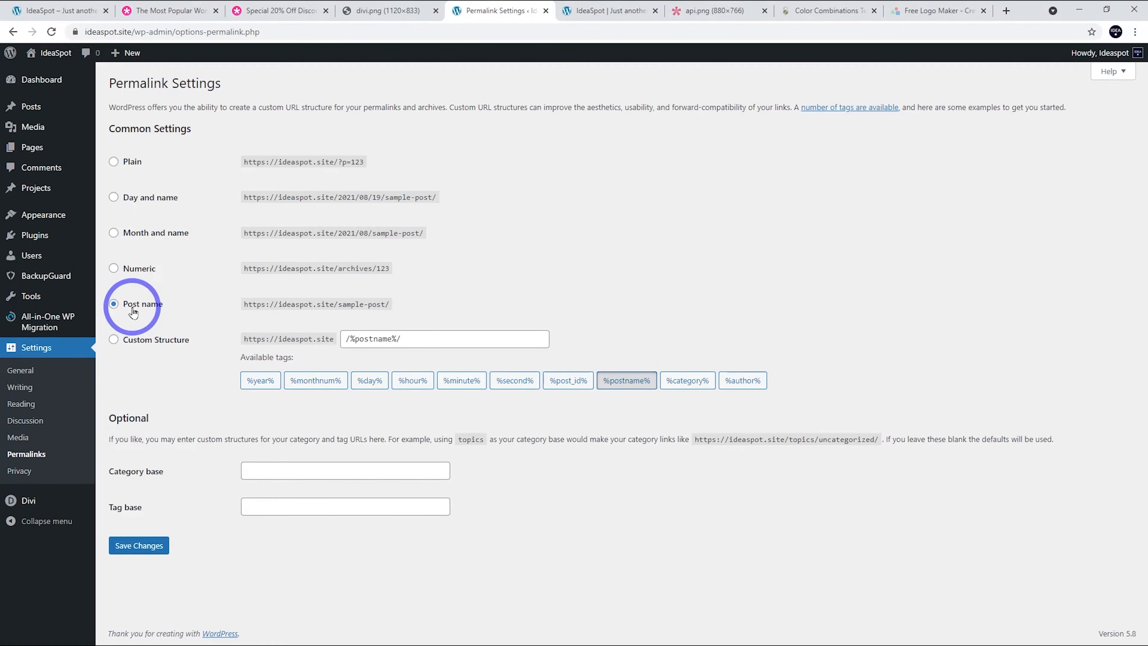
# - Save Post name as the site's permalink structure
pyautogui.click(129, 555)
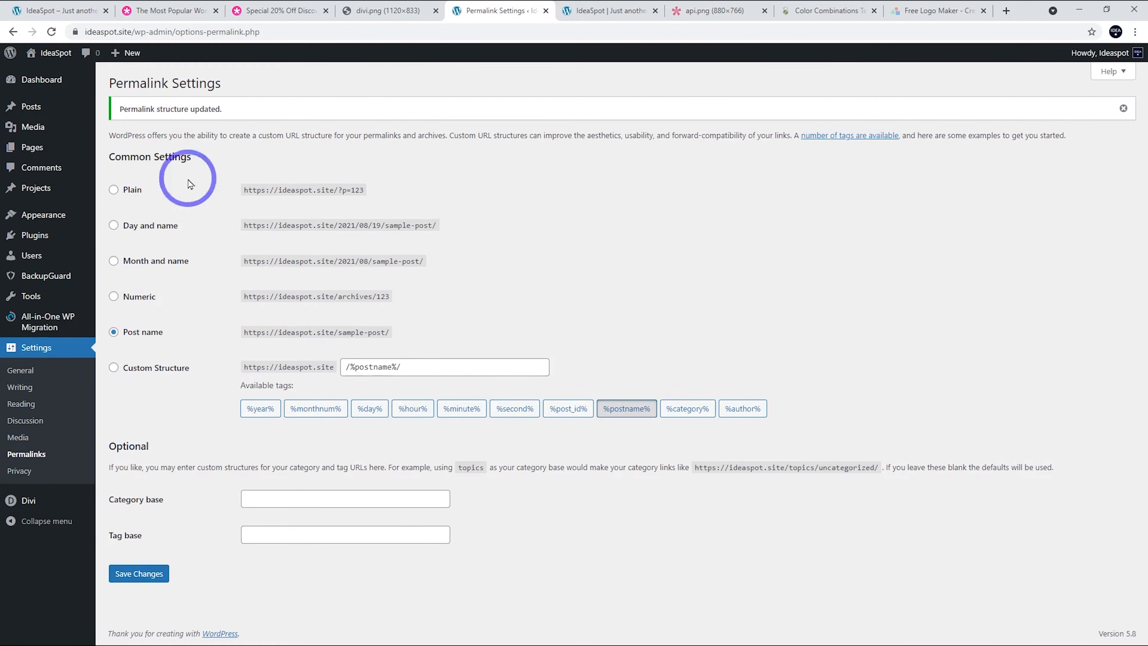
pyautogui.moveTo(34, 147)
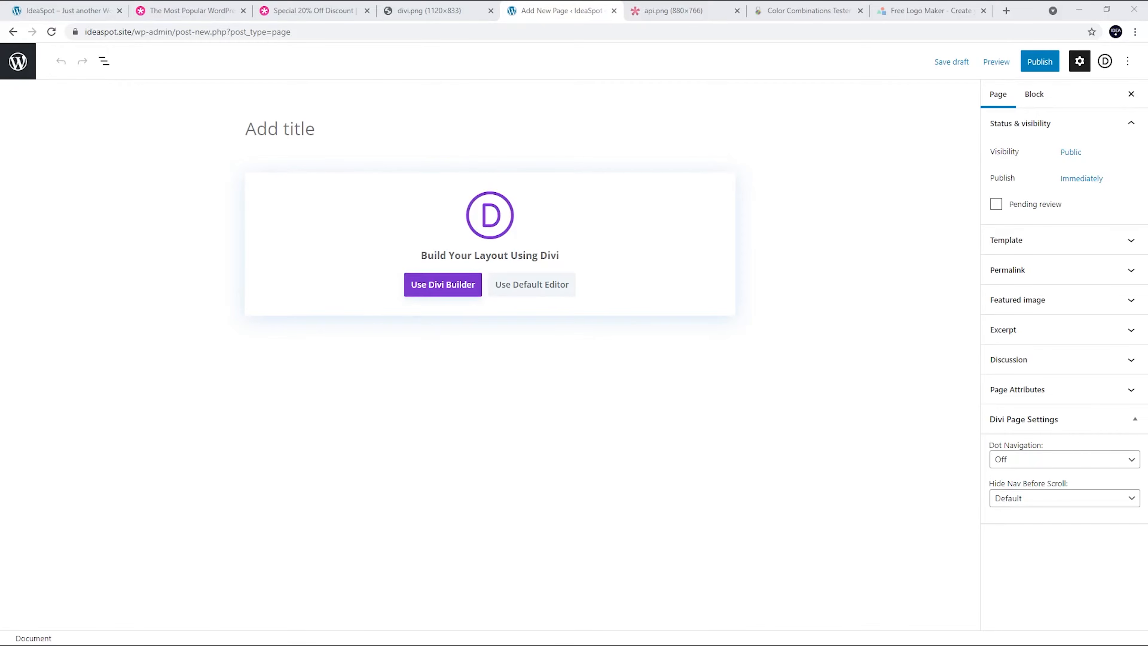
# - Title the new page 'Home' and load Divi's premade Influencer Home Page layout onto it
pyautogui.click(292, 126)
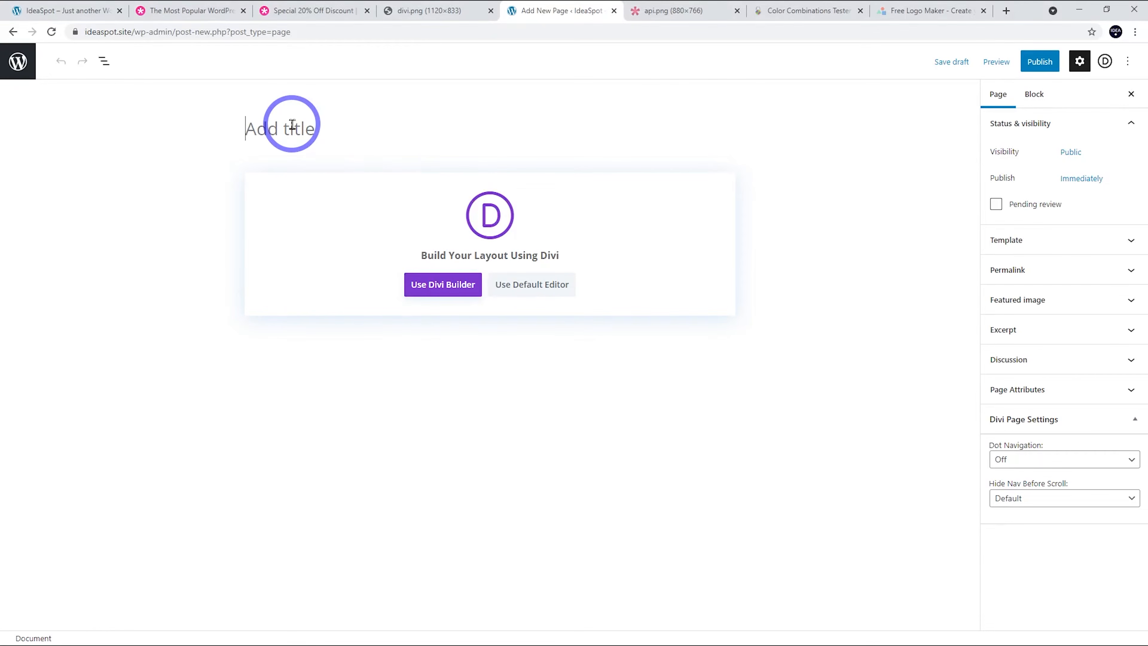
pyautogui.write('Home')
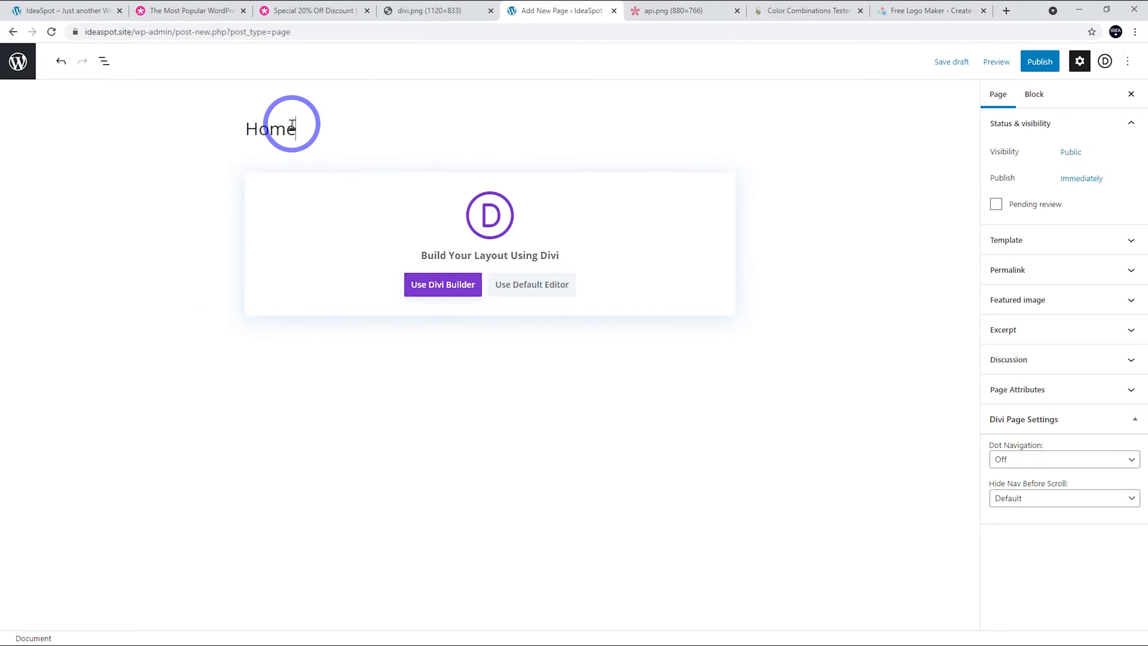
pyautogui.click(429, 289)
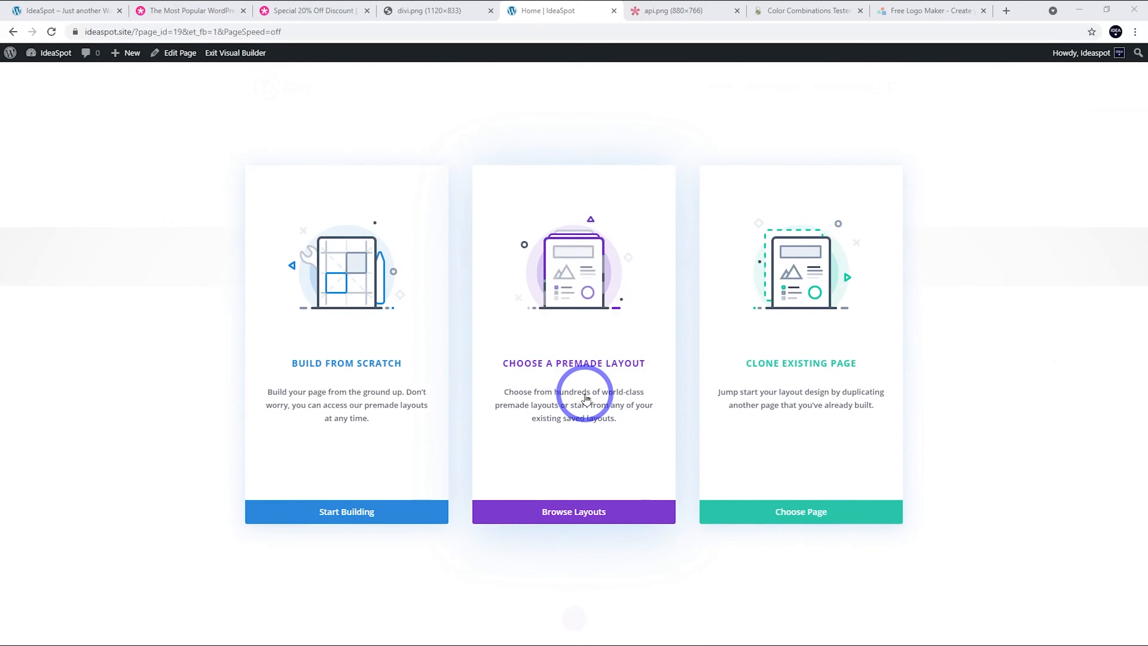
pyautogui.click(582, 515)
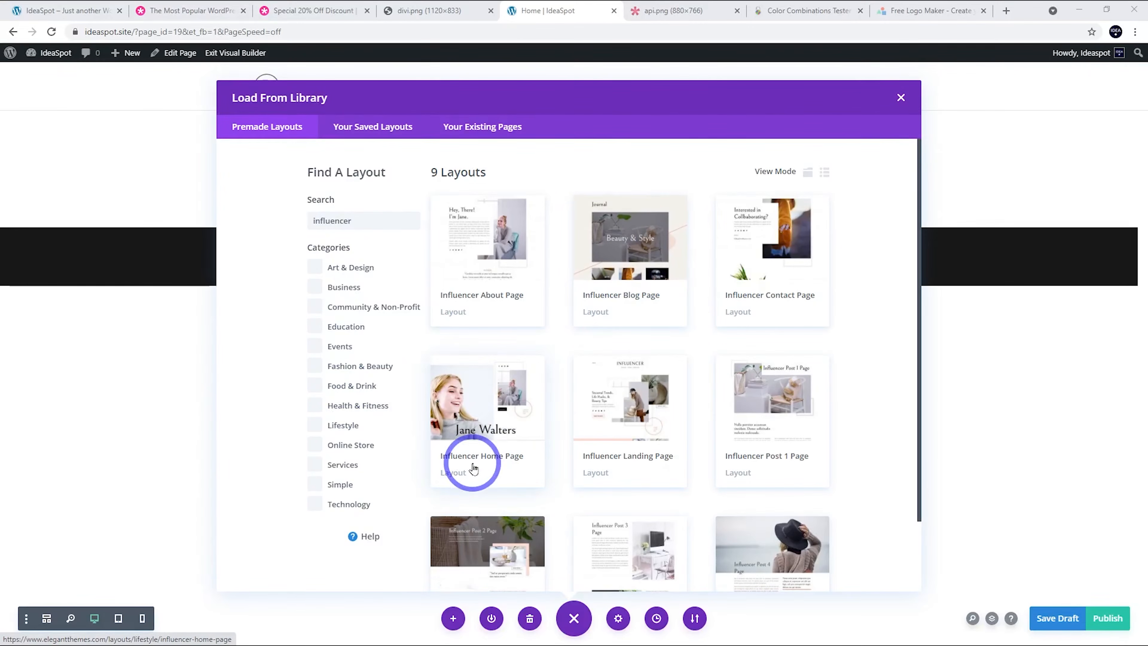
pyautogui.click(478, 410)
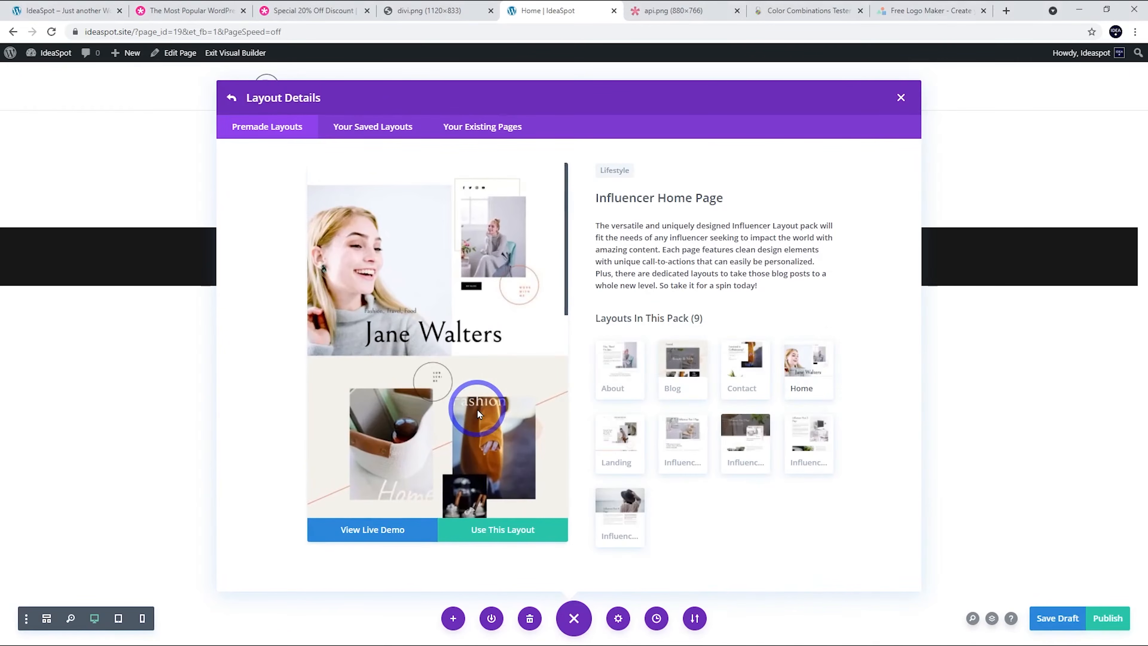
pyautogui.click(483, 525)
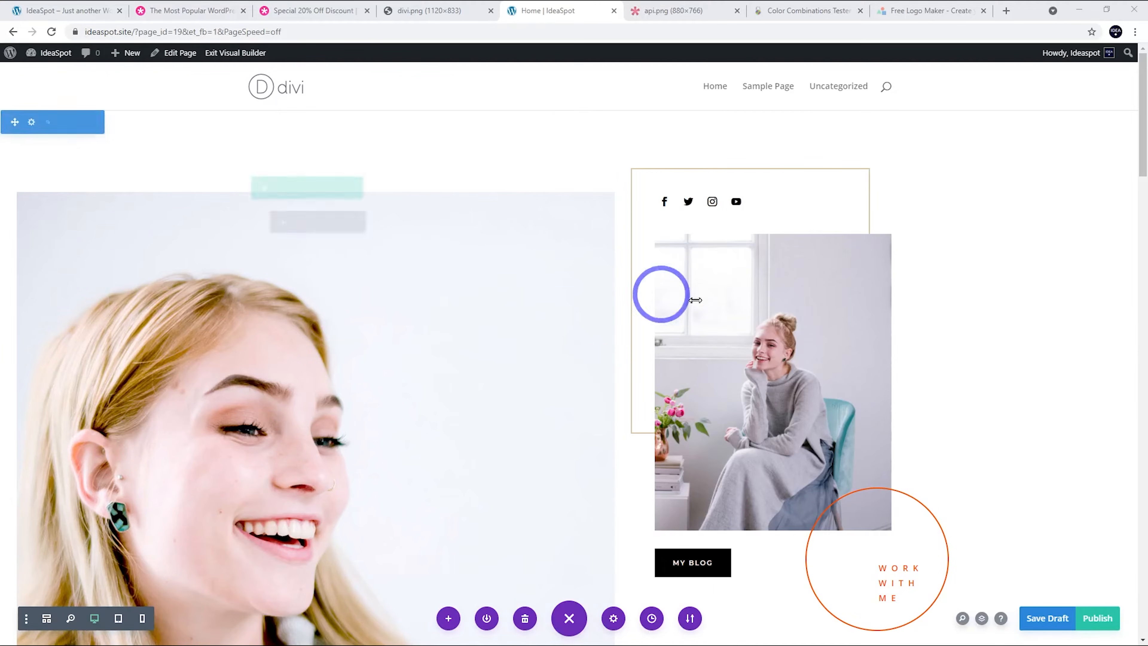
# - Publish the Home page and scroll through its live Influencer layout
pyautogui.click(1085, 616)
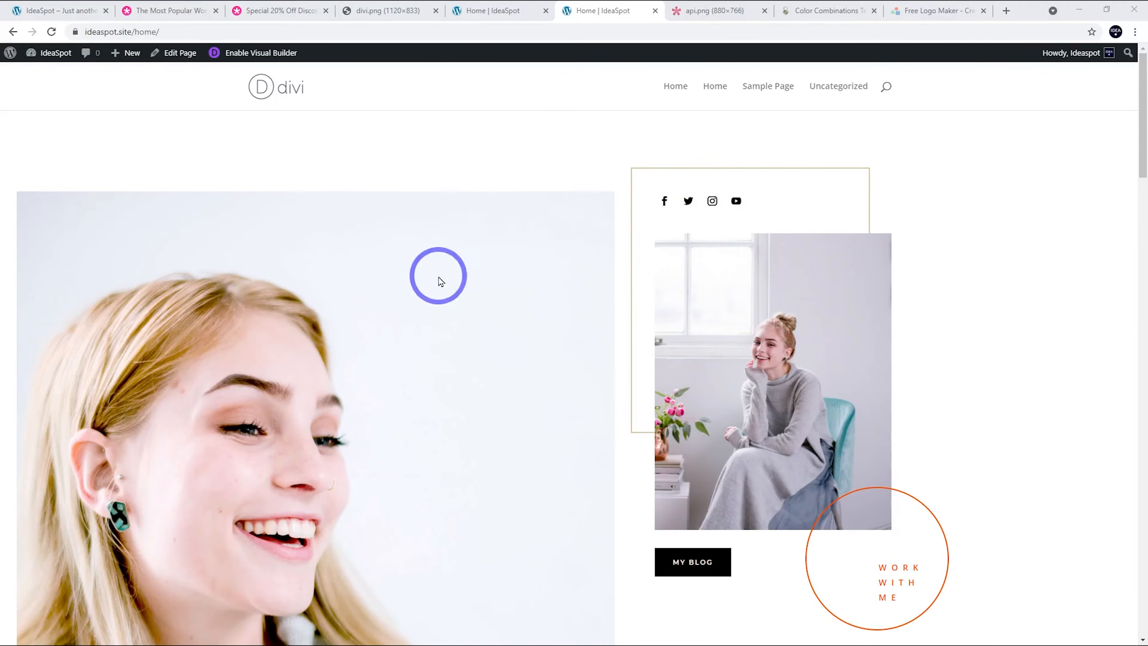
pyautogui.scroll(-10, 507, 282)
pyautogui.scroll(-10, 729, 315)
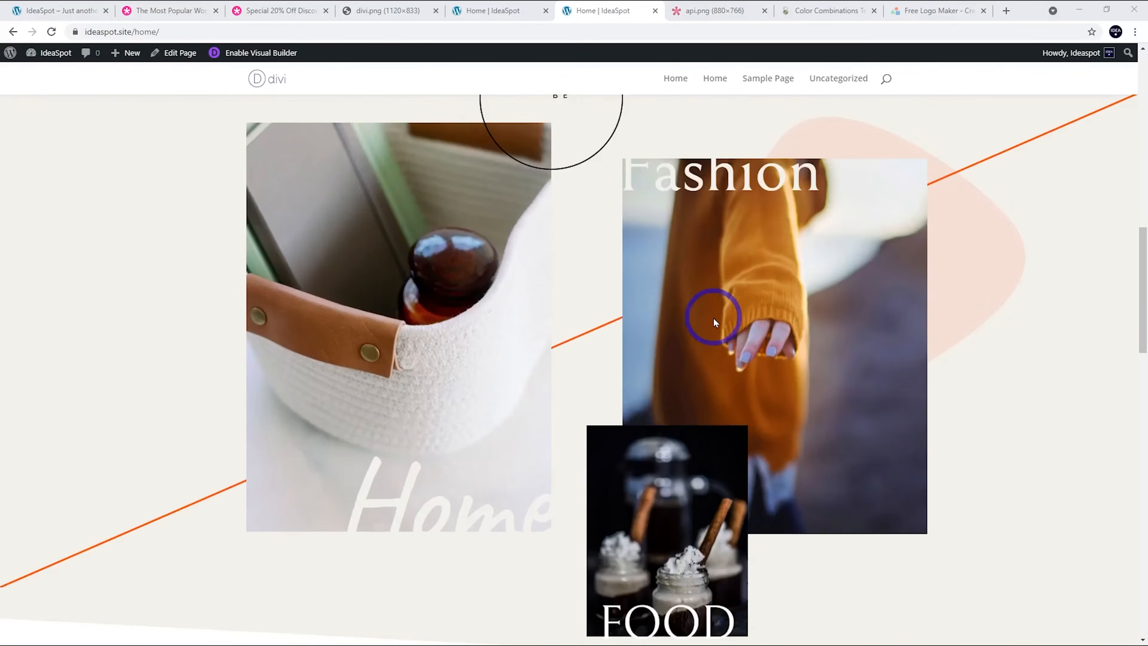
pyautogui.scroll(-10, 685, 335)
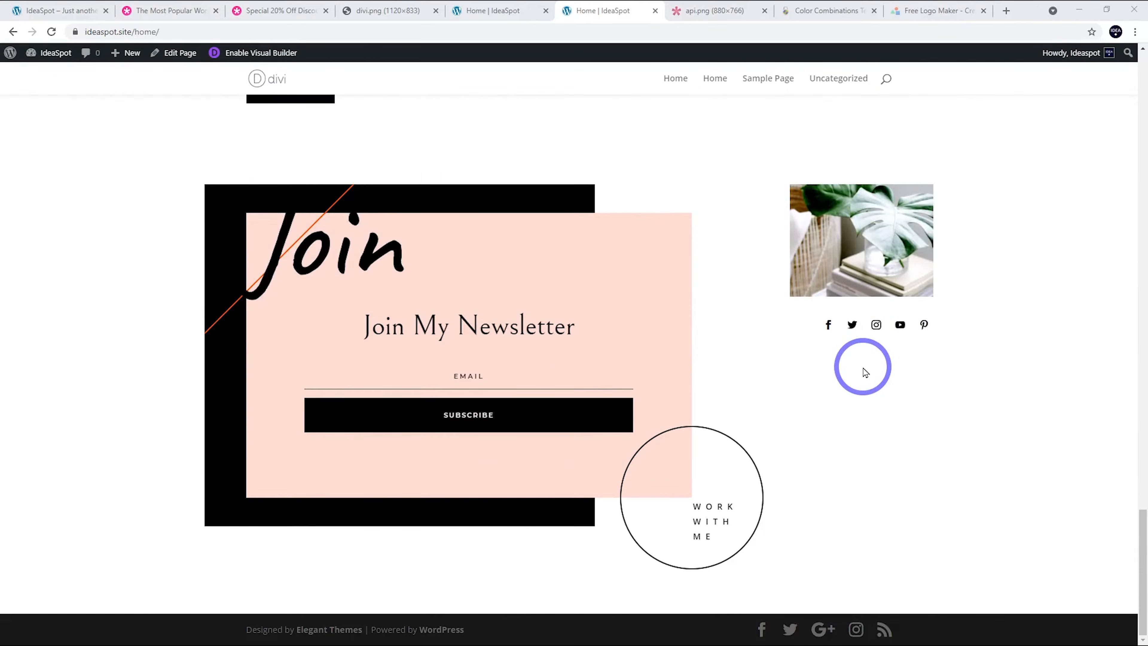
pyautogui.scroll(15, 861, 369)
pyautogui.scroll(10, 834, 354)
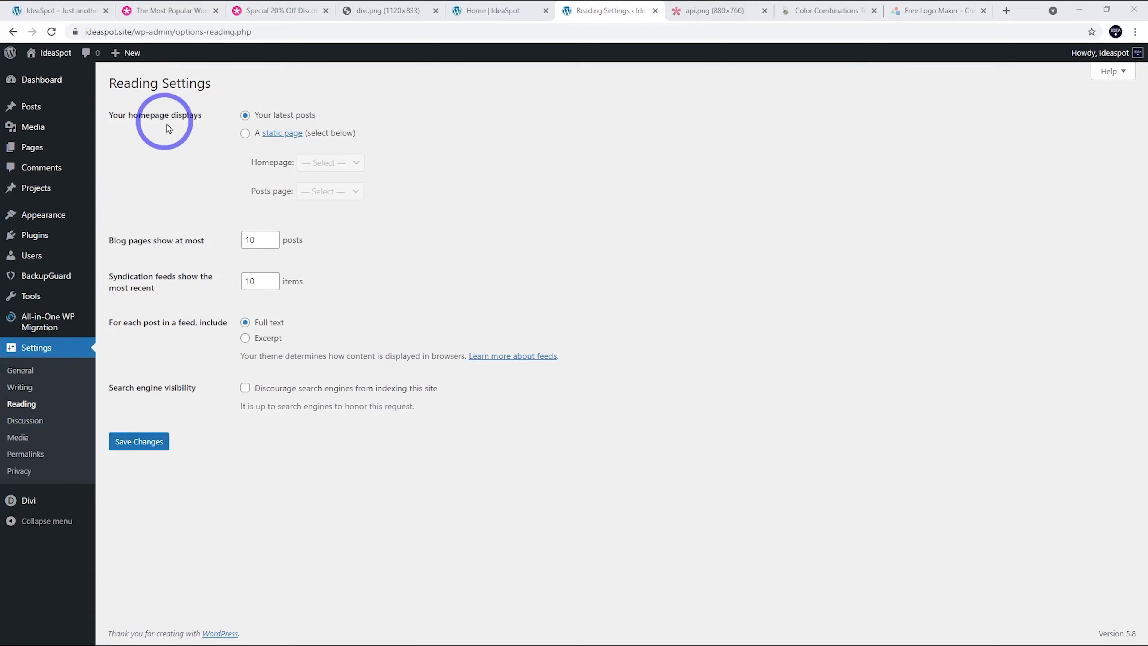
# - Make the static page 'Home' the site's homepage in Reading Settings
pyautogui.click(246, 133)
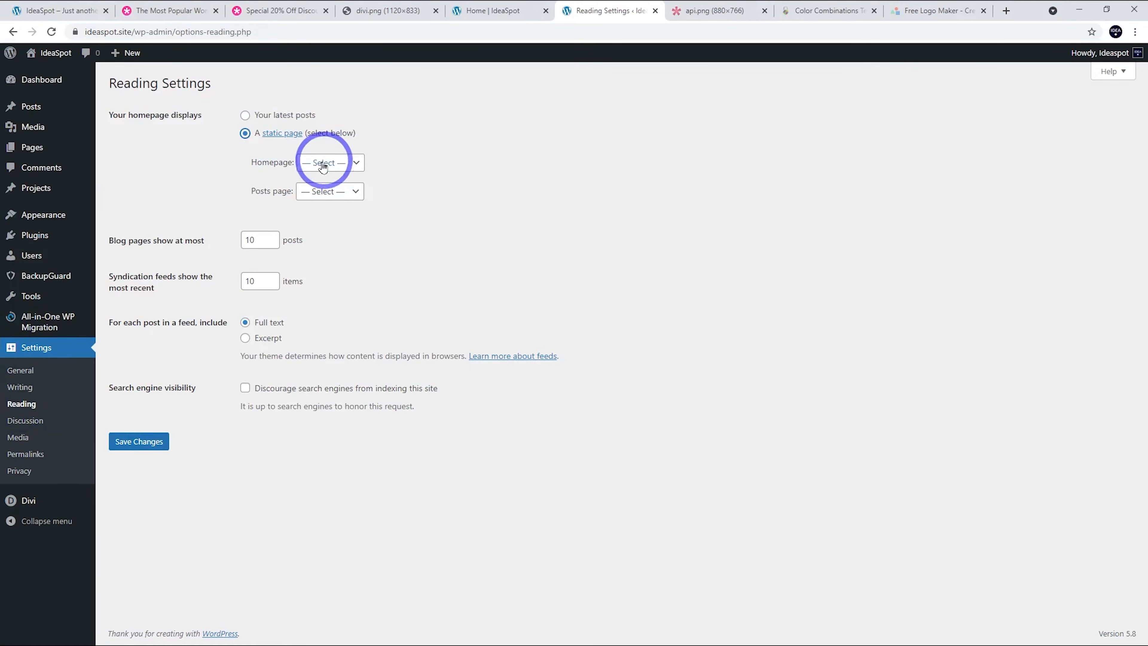
pyautogui.click(334, 167)
pyautogui.click(327, 190)
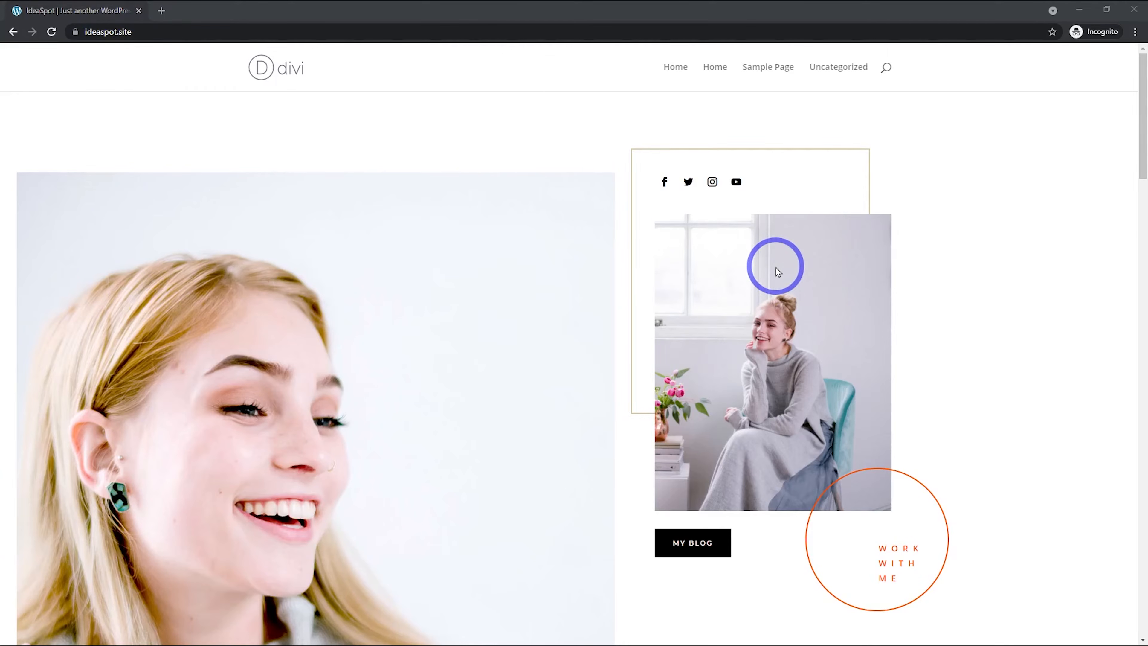
# - Scroll the live ideaspot.site front page to check the Influencer layout
pyautogui.scroll(-5, 640, 269)
pyautogui.scroll(5, 661, 351)
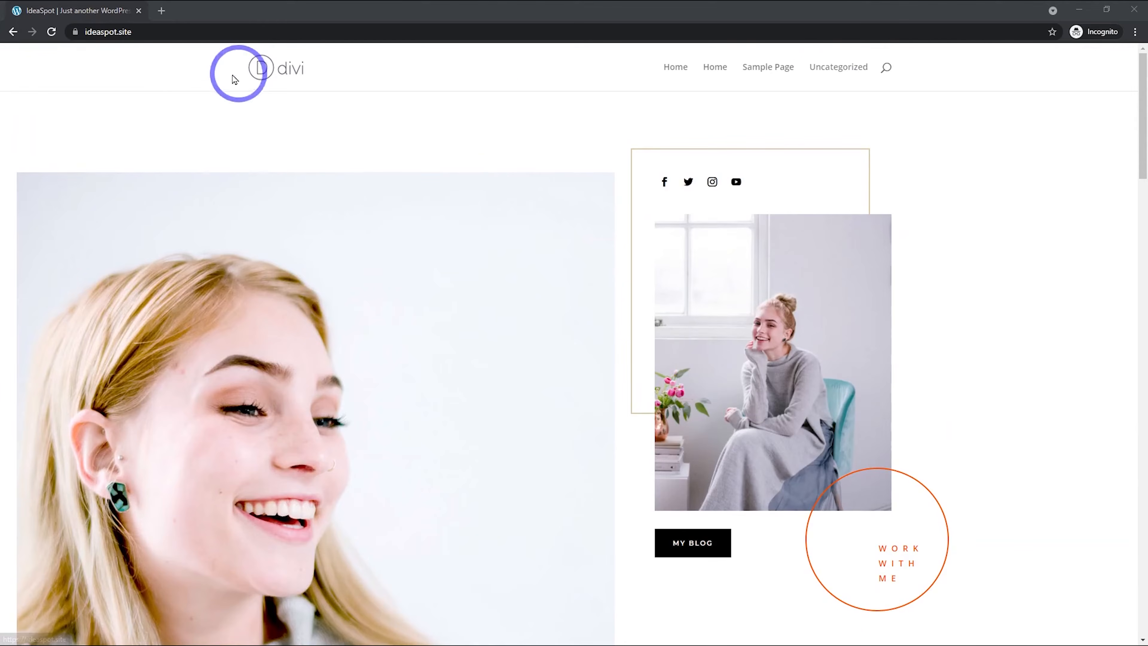
pyautogui.scroll(-4, 487, 251)
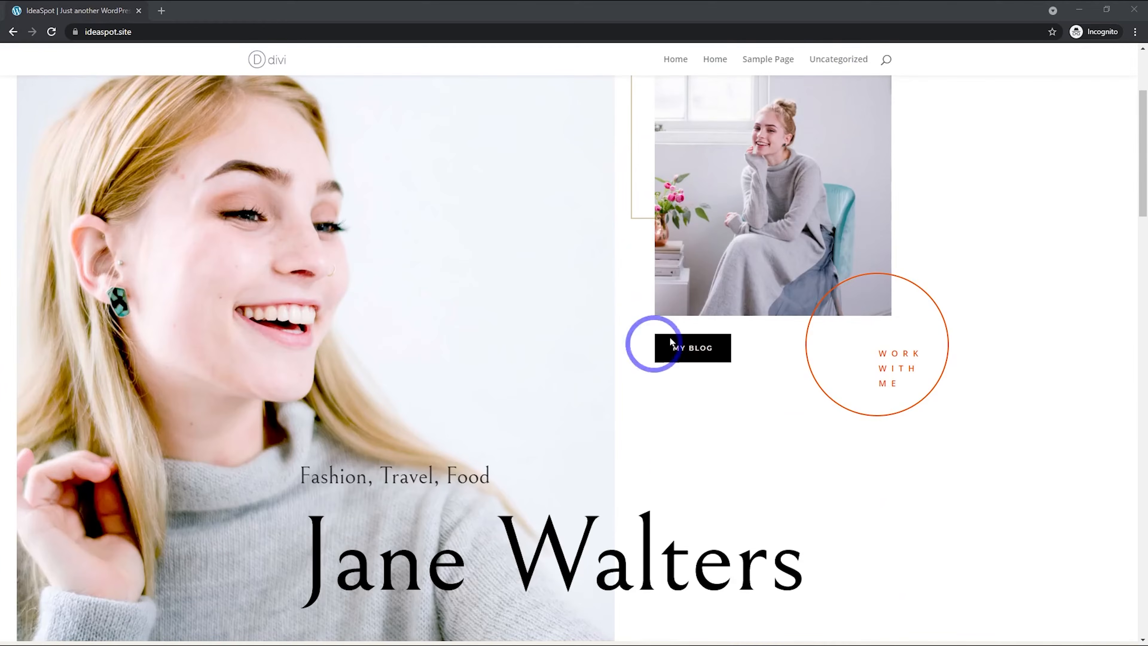
pyautogui.scroll(4, 670, 342)
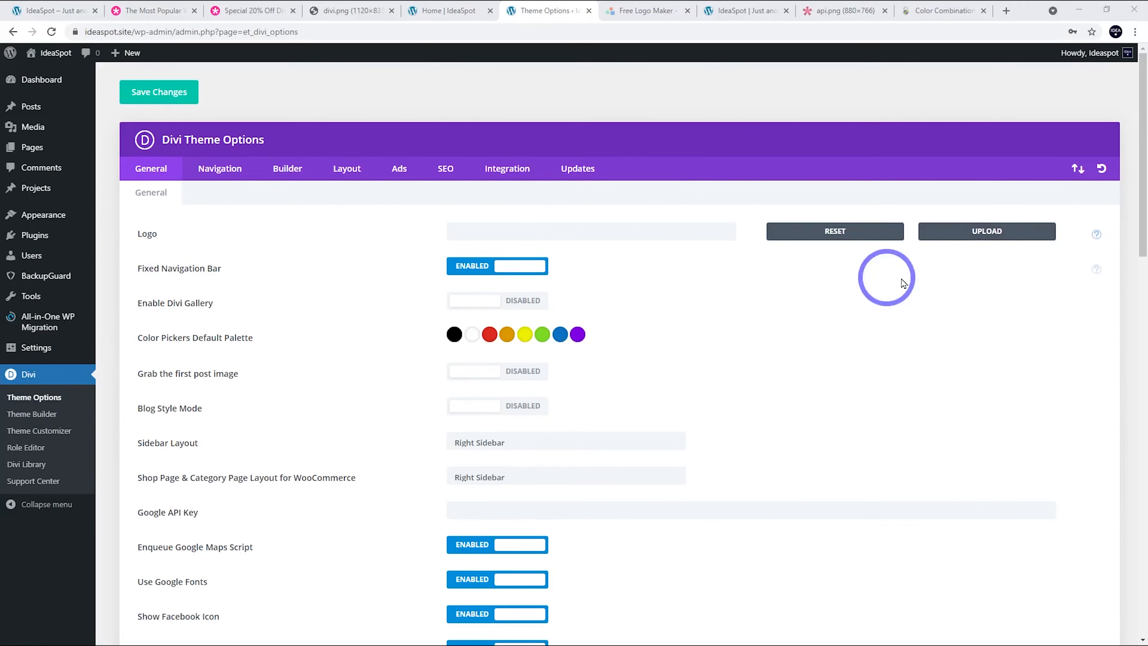
# - Upload the LogoMakr-6lK9ev-1.png Alice Flowers image as the site logo and save Theme Options
pyautogui.click(993, 233)
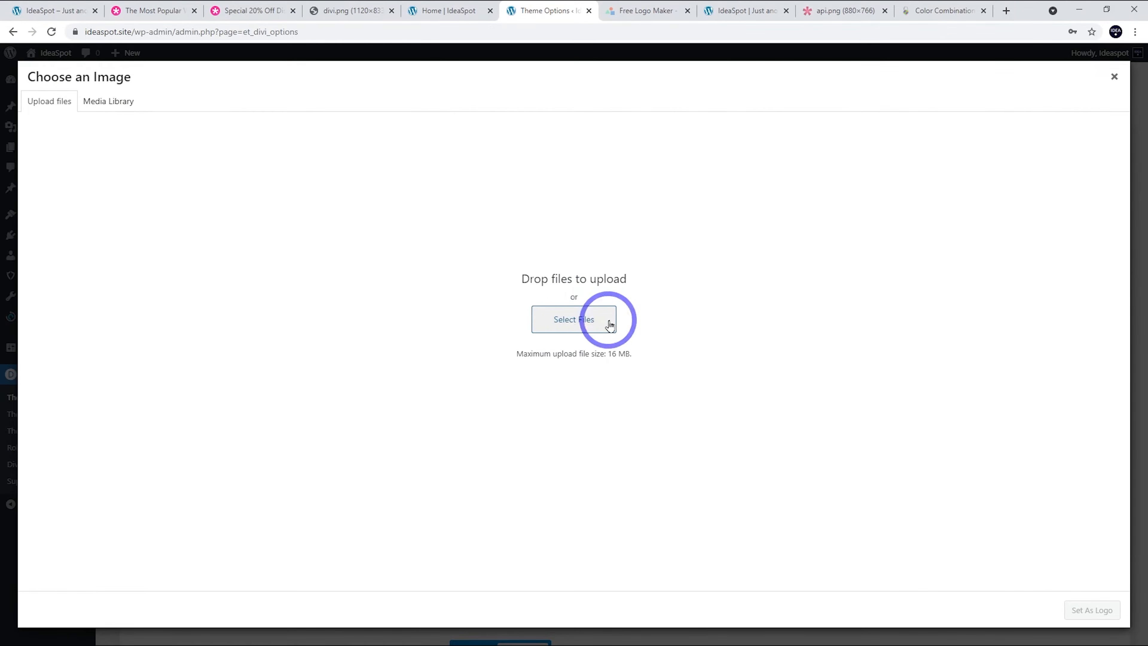
pyautogui.click(570, 319)
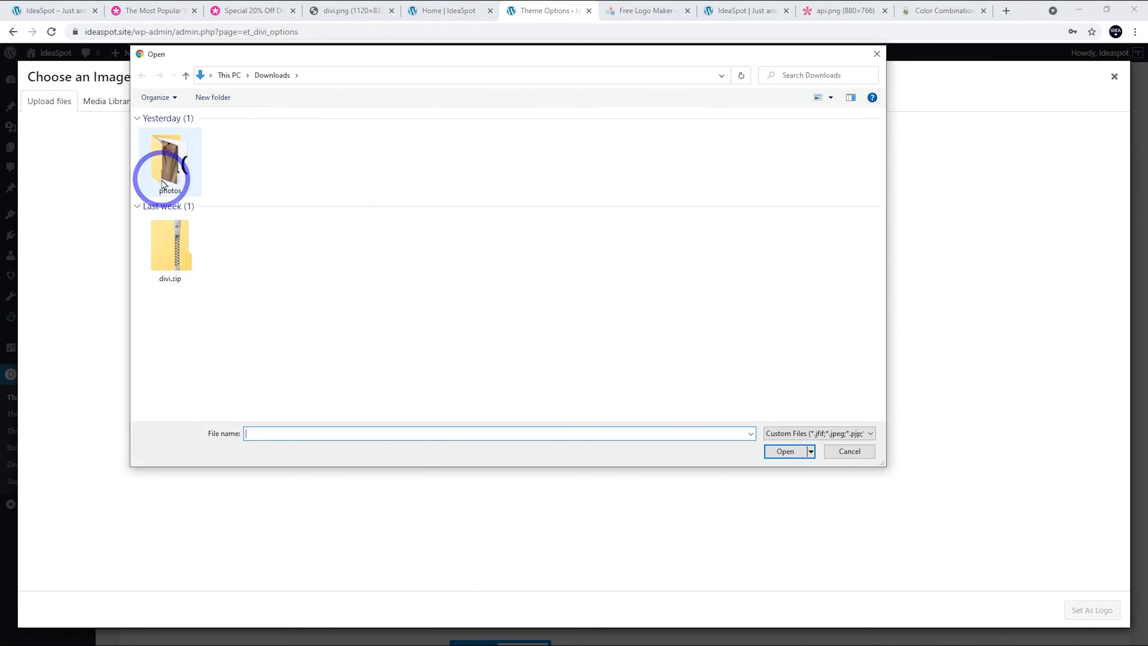
pyautogui.click(170, 165)
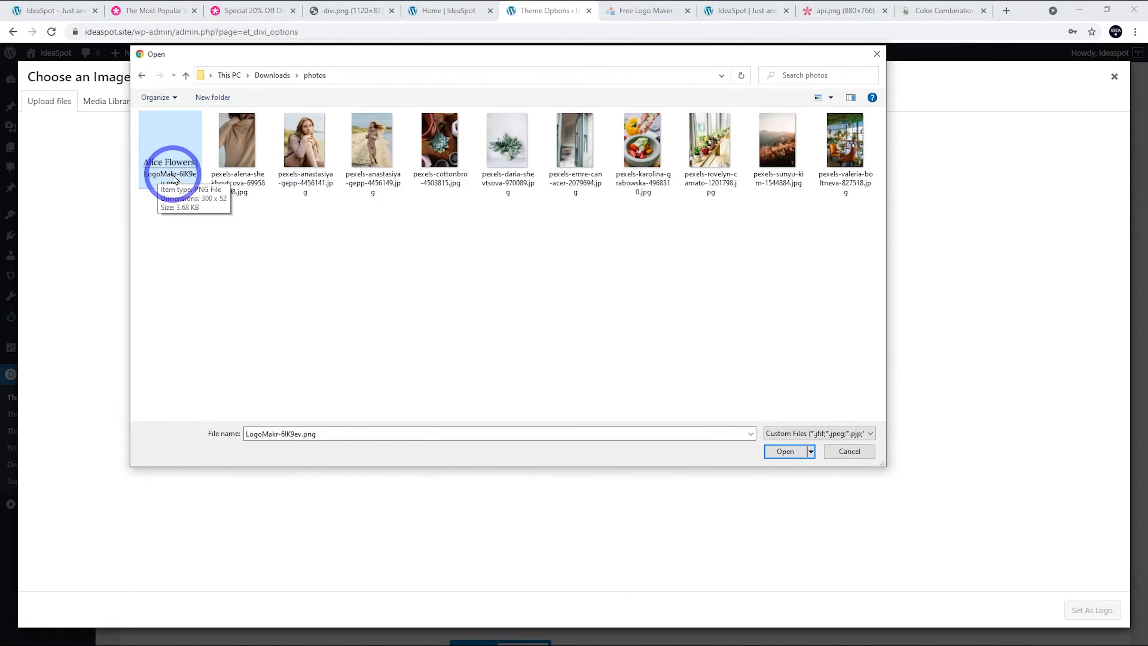
pyautogui.doubleClick(170, 166)
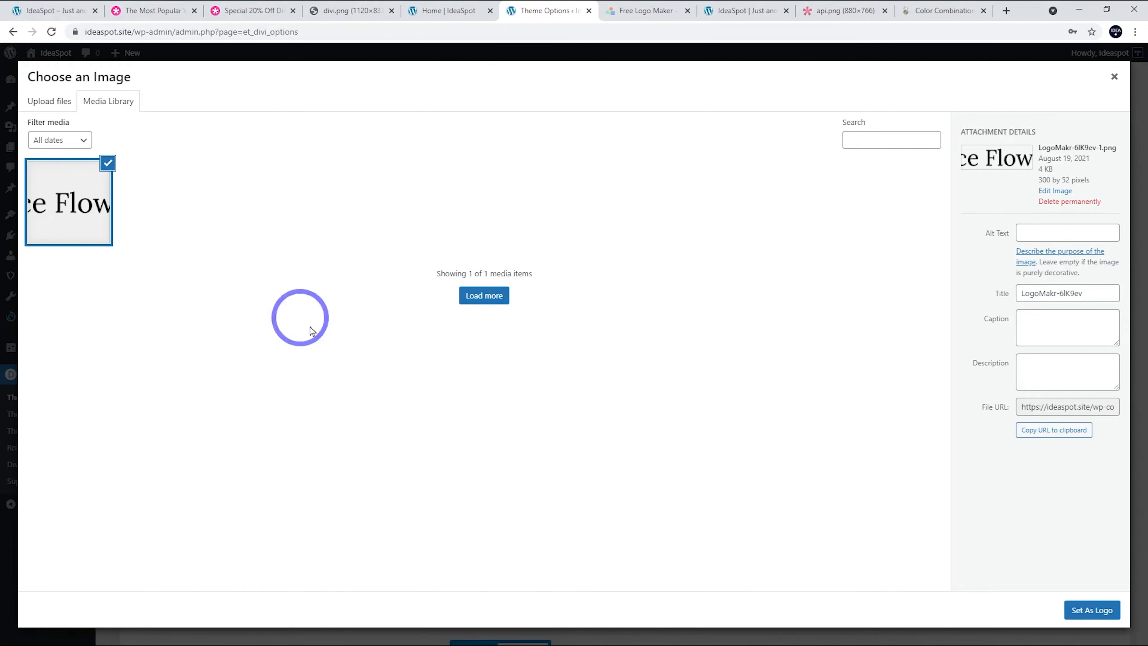
pyautogui.click(1092, 609)
pyautogui.click(611, 344)
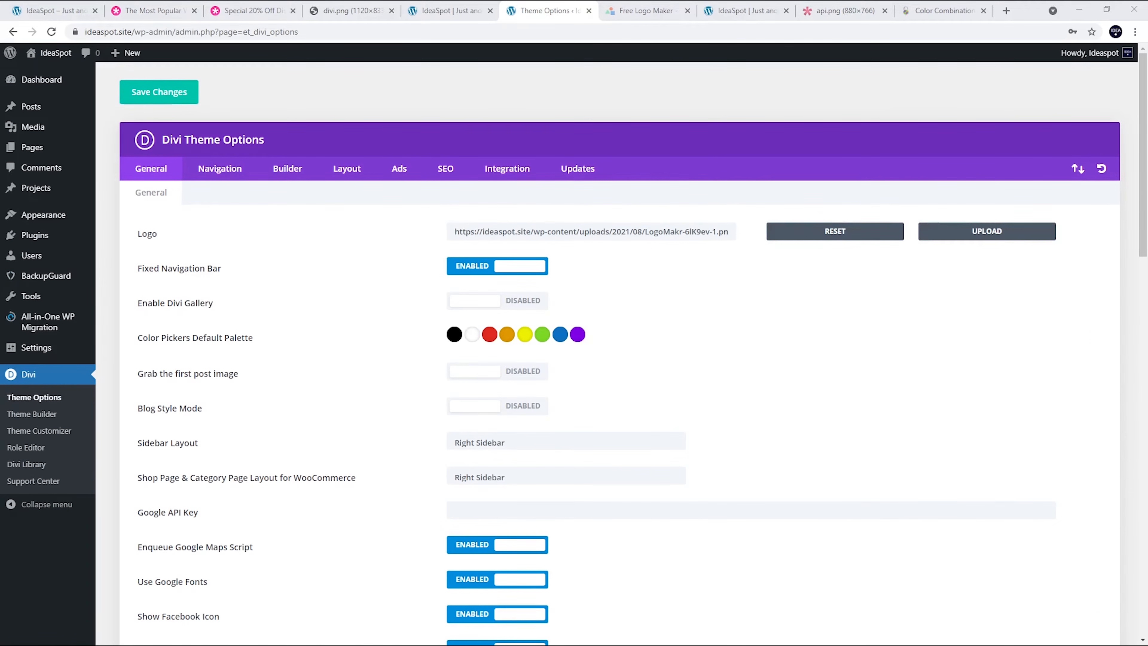
pyautogui.click(180, 96)
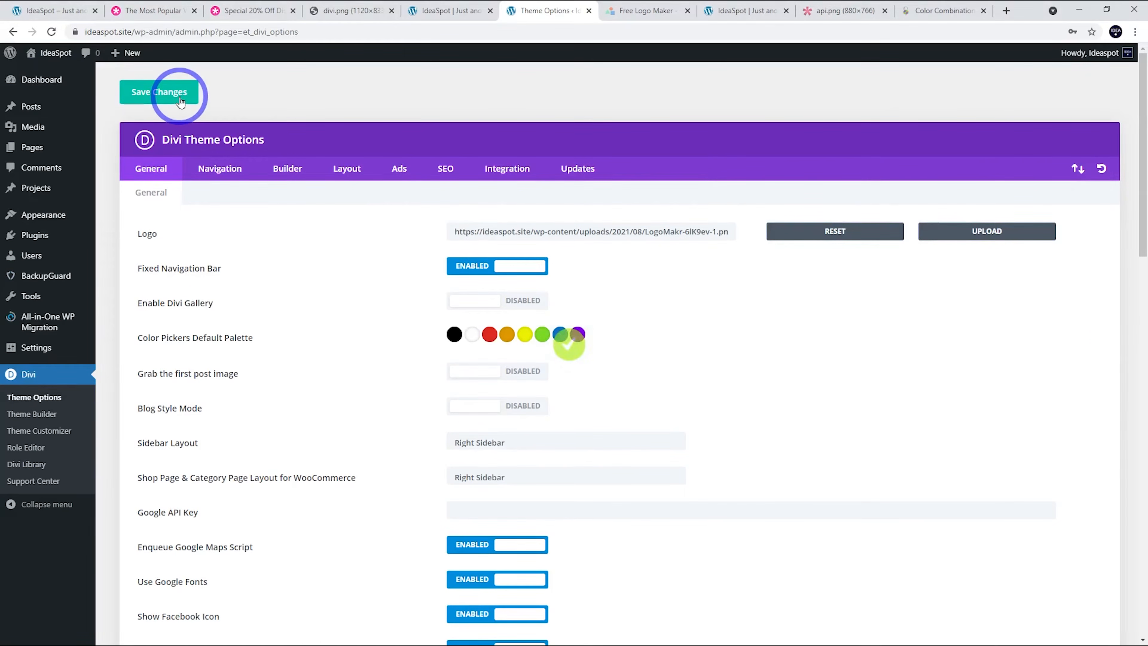
pyautogui.click(537, 344)
pyautogui.click(56, 356)
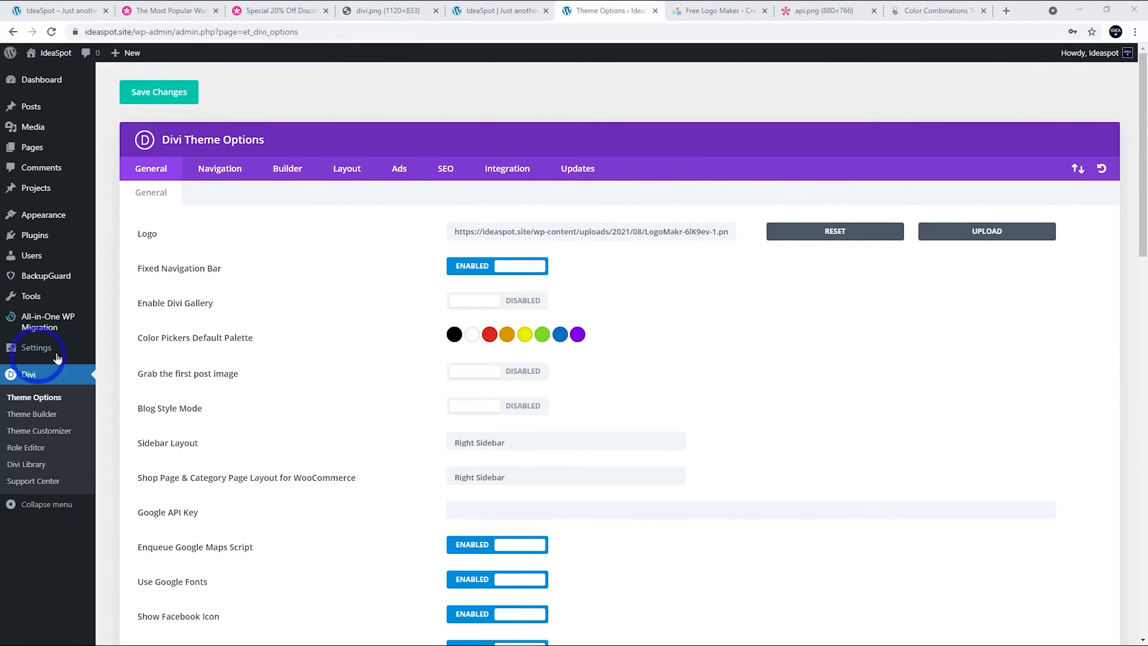
# - Open the live site in a new tab to confirm the Alice Flowers header logo, then return to Theme Options
pyautogui.rightClick(45, 77)
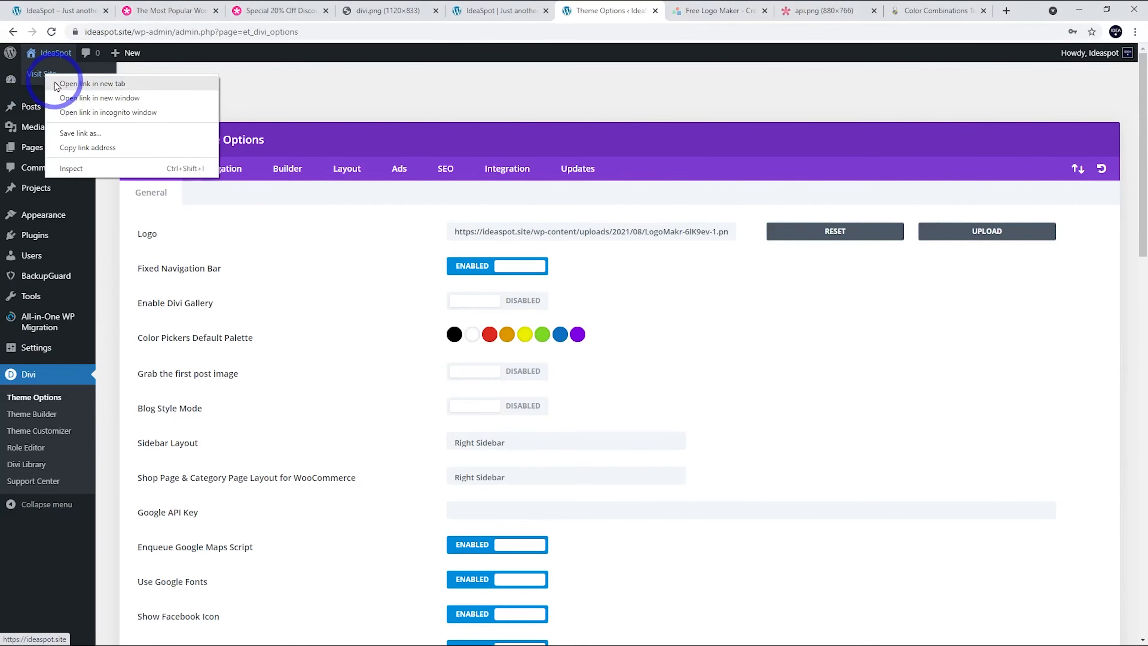
pyautogui.click(90, 84)
pyautogui.click(646, 11)
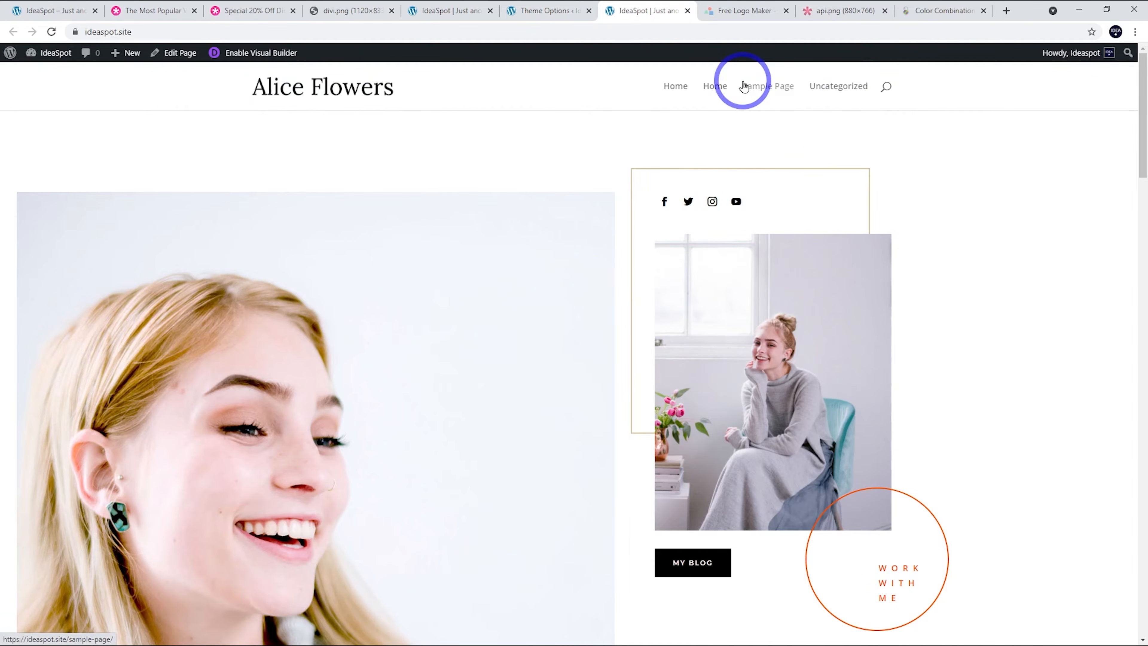
pyautogui.click(552, 8)
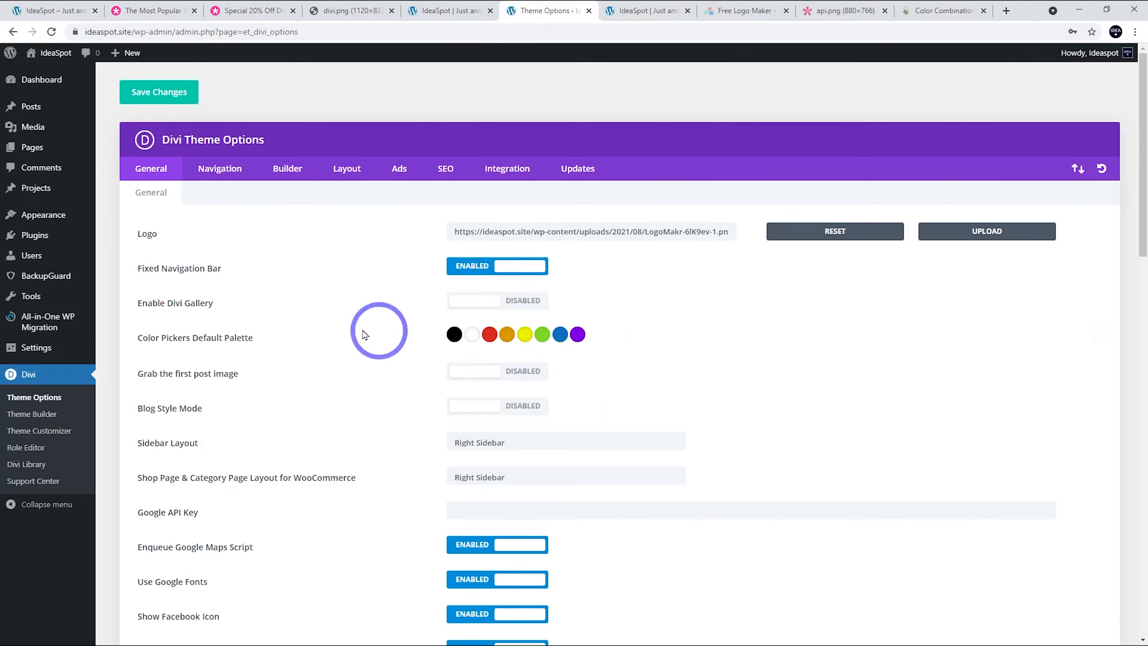
# - Exclude Home, Sample Page and Uncategorized from the Divi navigation menu and save
pyautogui.click(219, 168)
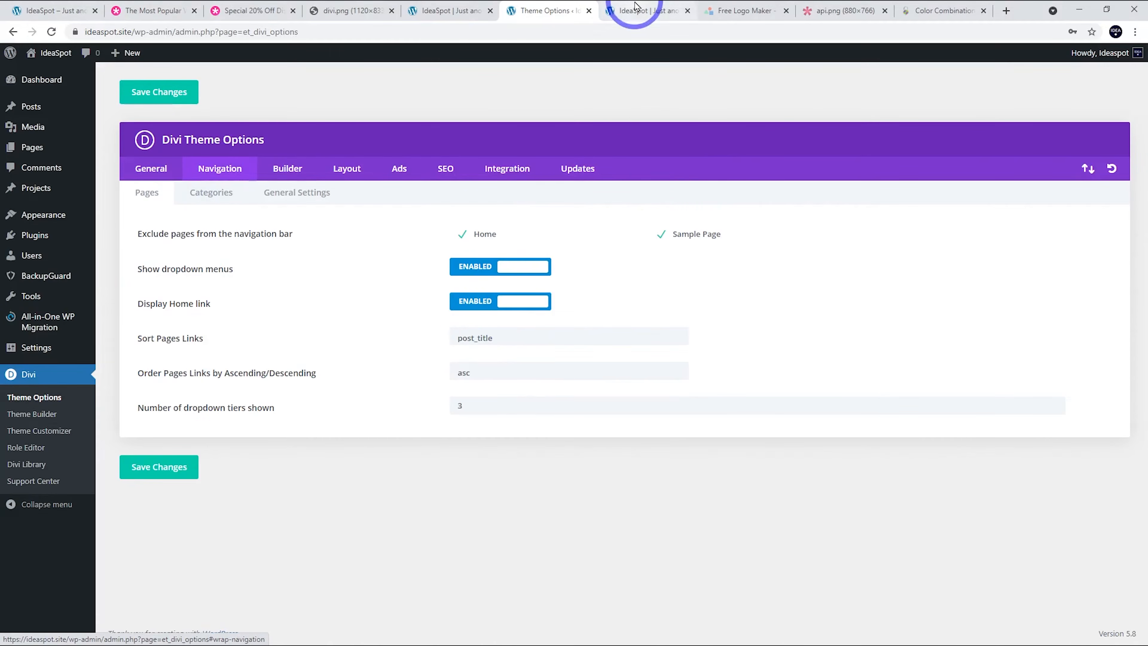
pyautogui.click(642, 11)
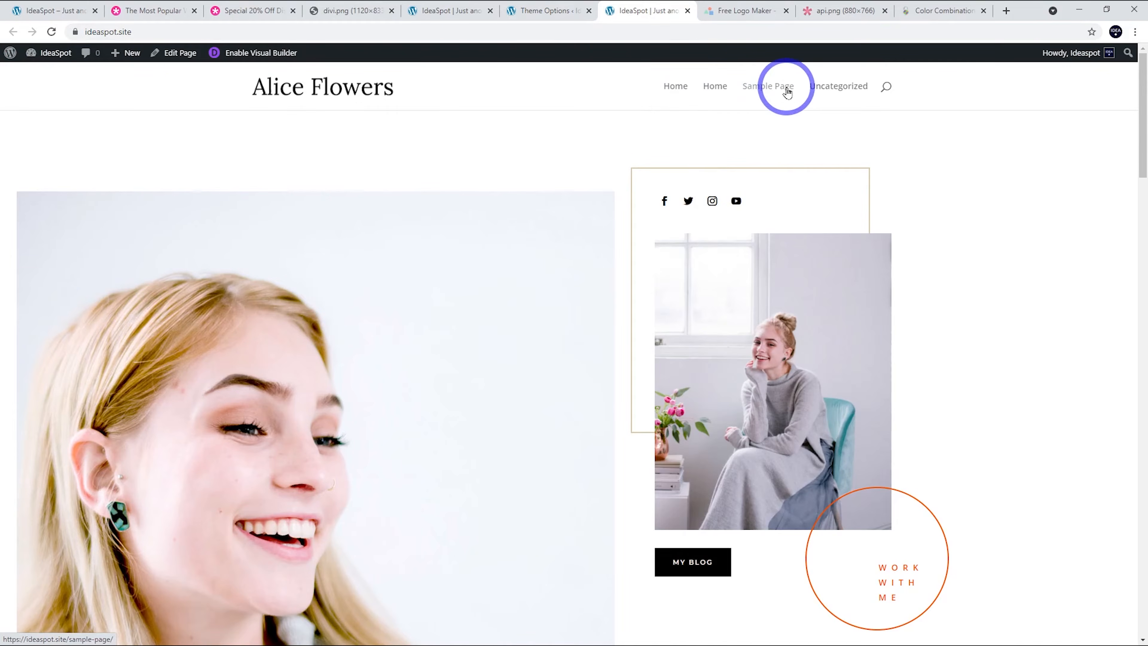
pyautogui.click(546, 14)
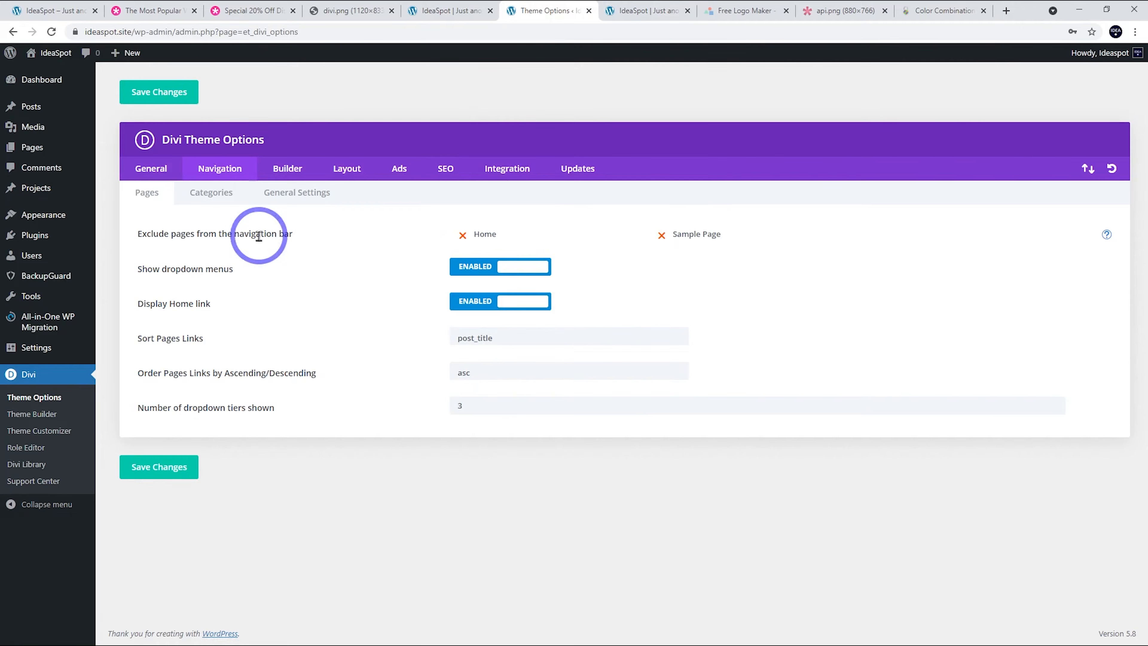
pyautogui.click(208, 189)
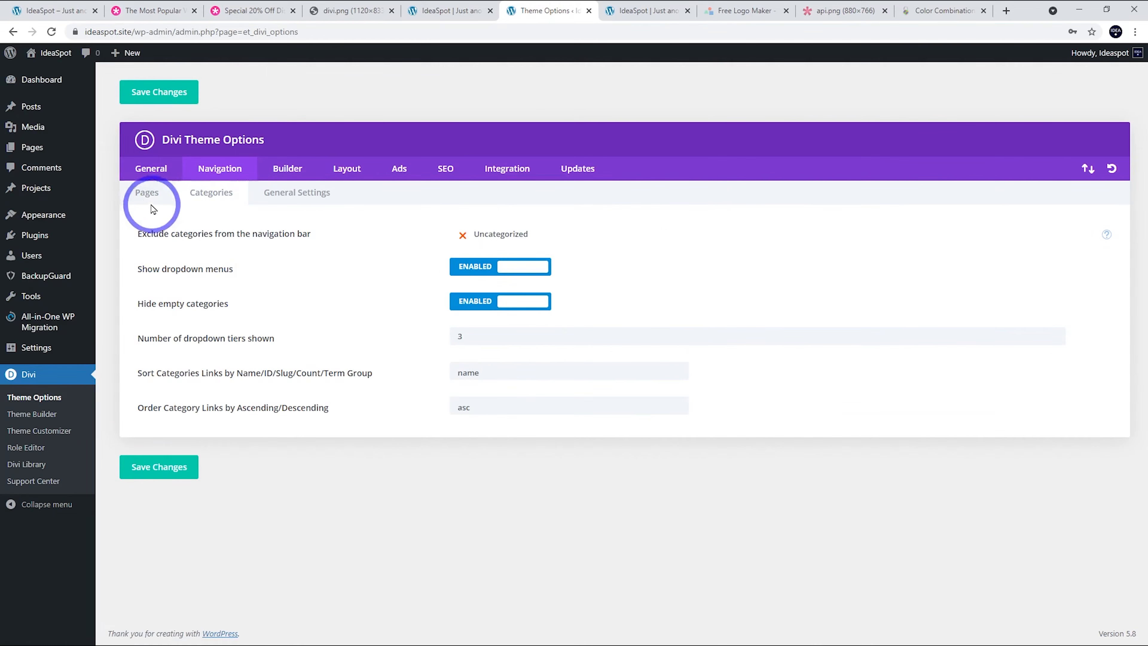
pyautogui.click(147, 196)
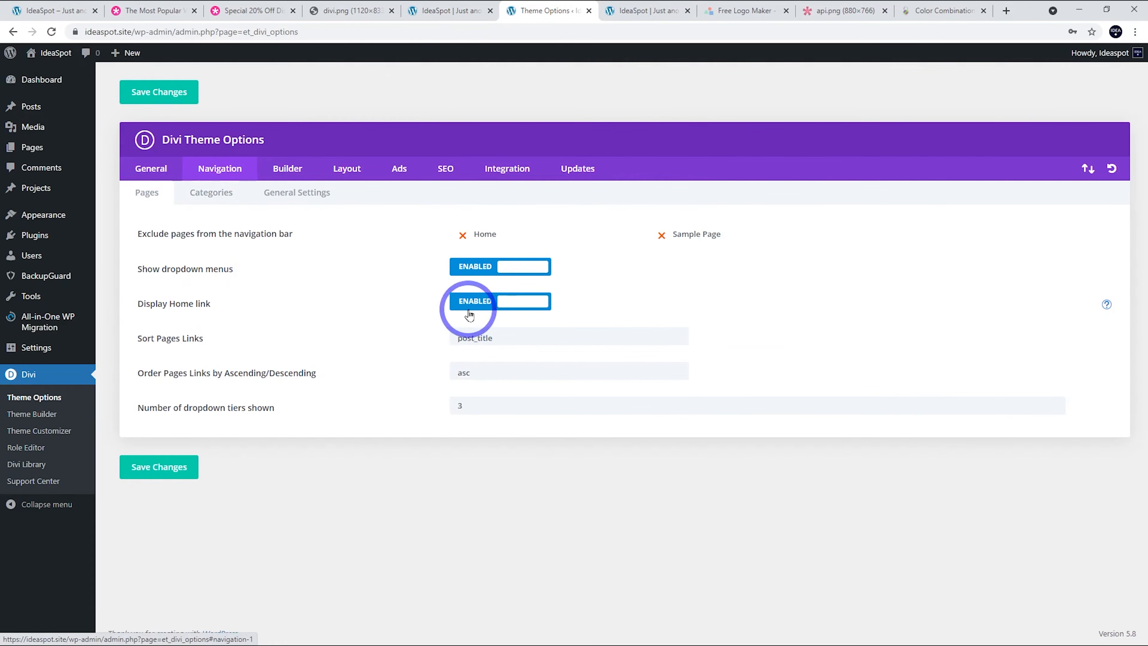
pyautogui.click(166, 469)
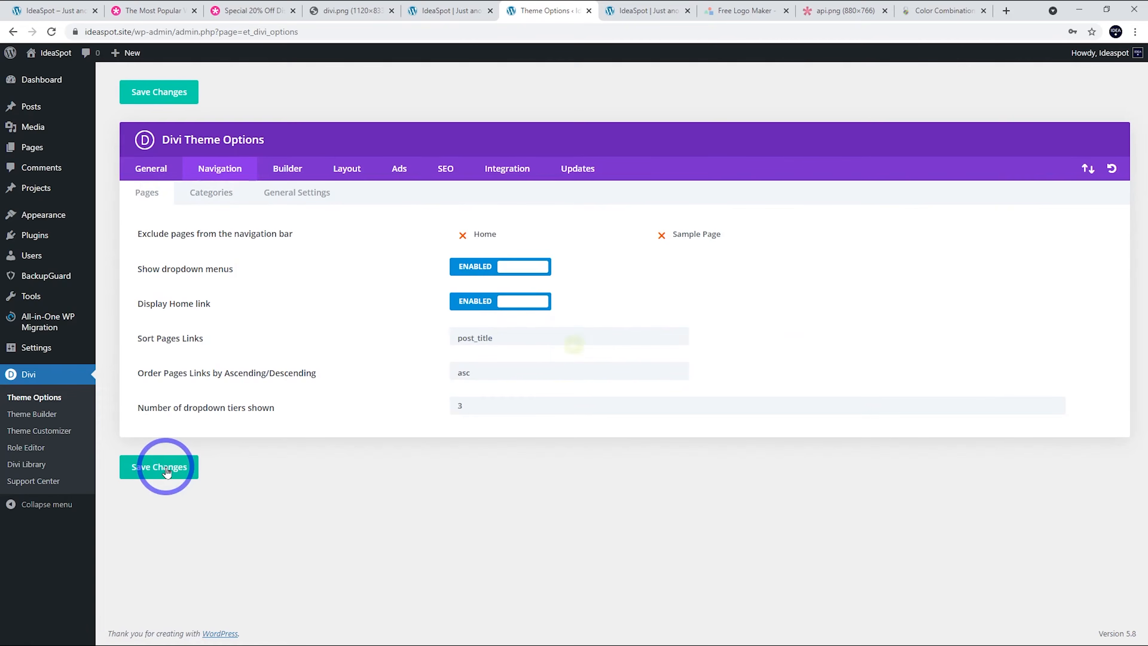
pyautogui.click(610, 10)
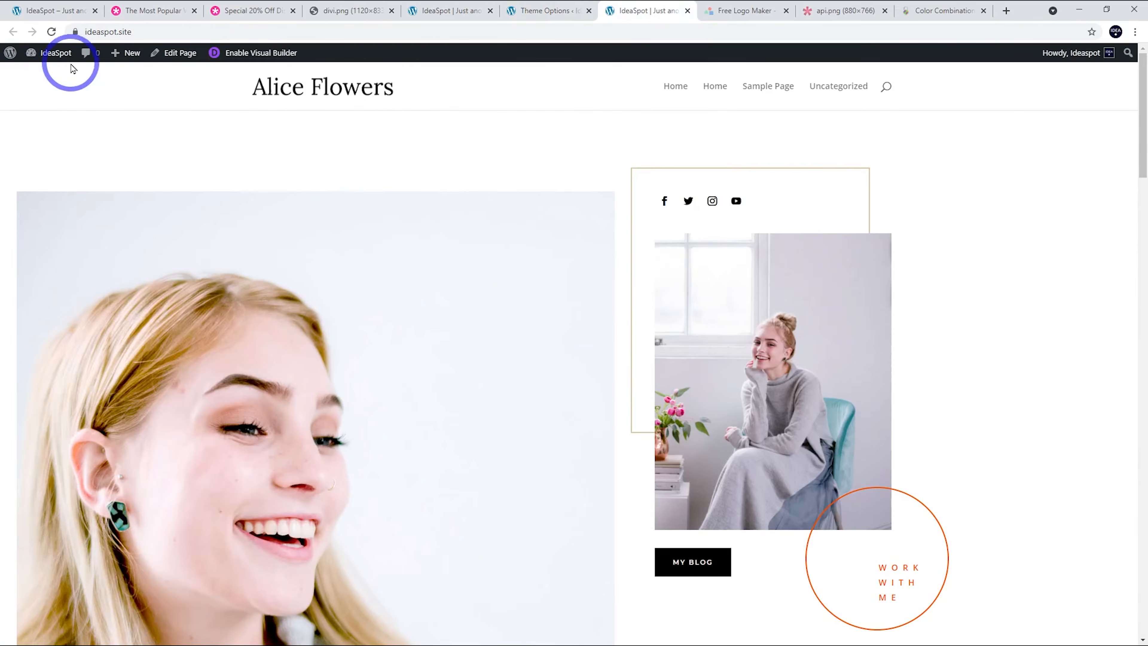
# - Reload the live site to confirm the menu shows only Home, glancing at the LogoMakr logo design
pyautogui.moveTo(62, 52)
pyautogui.click(51, 31)
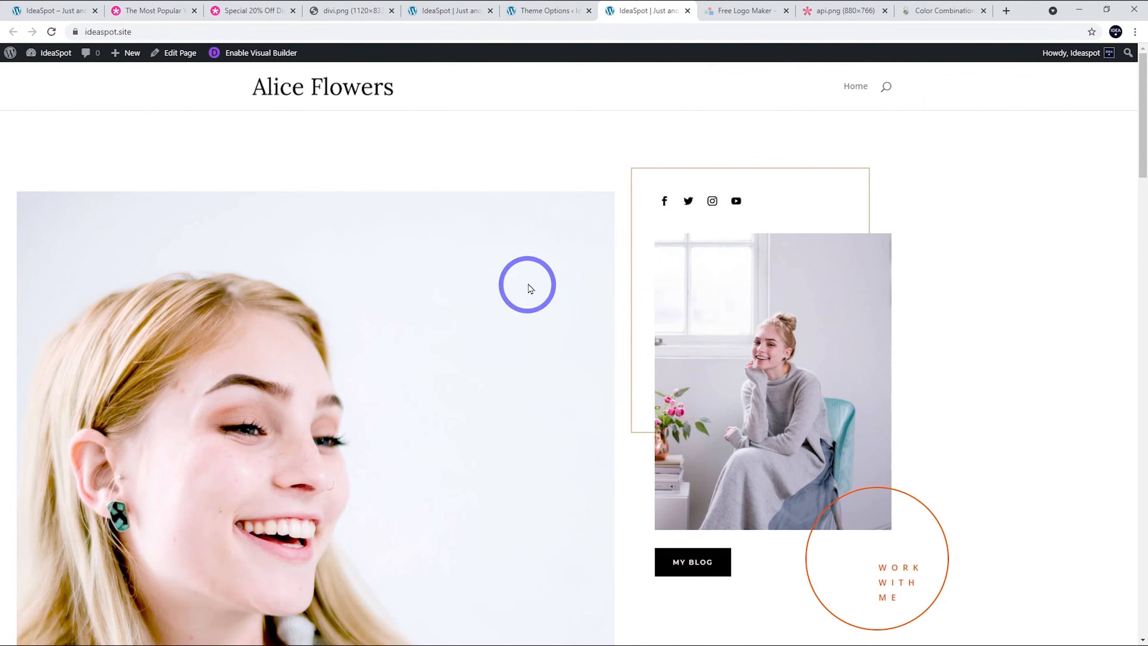
pyautogui.scroll(-3, 535, 271)
pyautogui.scroll(3, 536, 292)
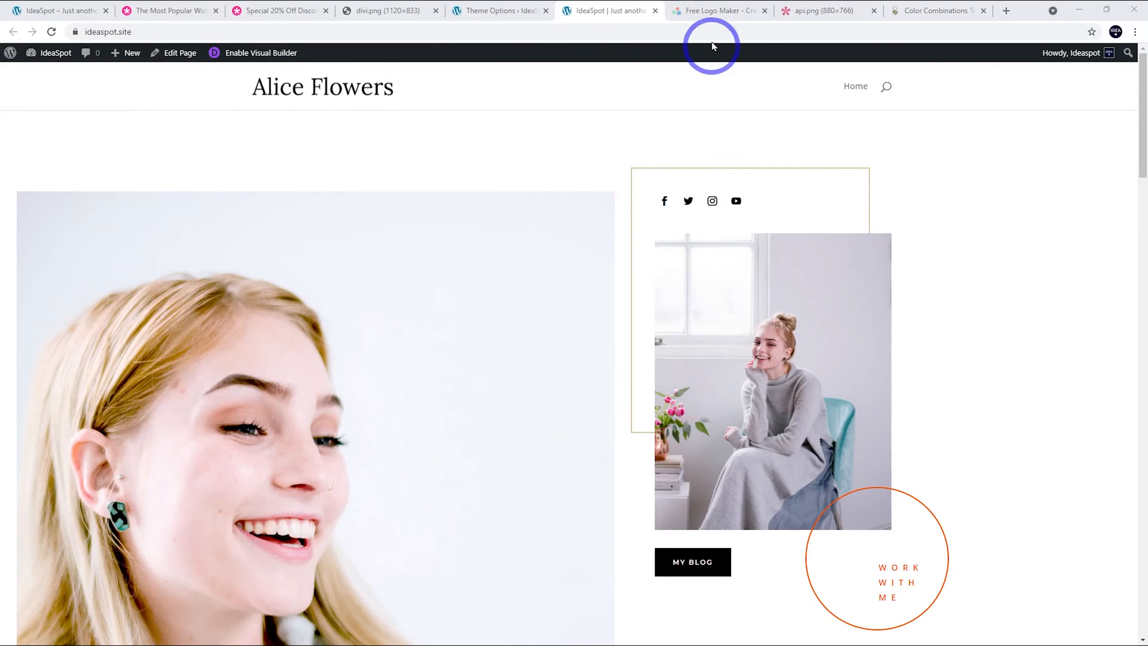
pyautogui.click(703, 15)
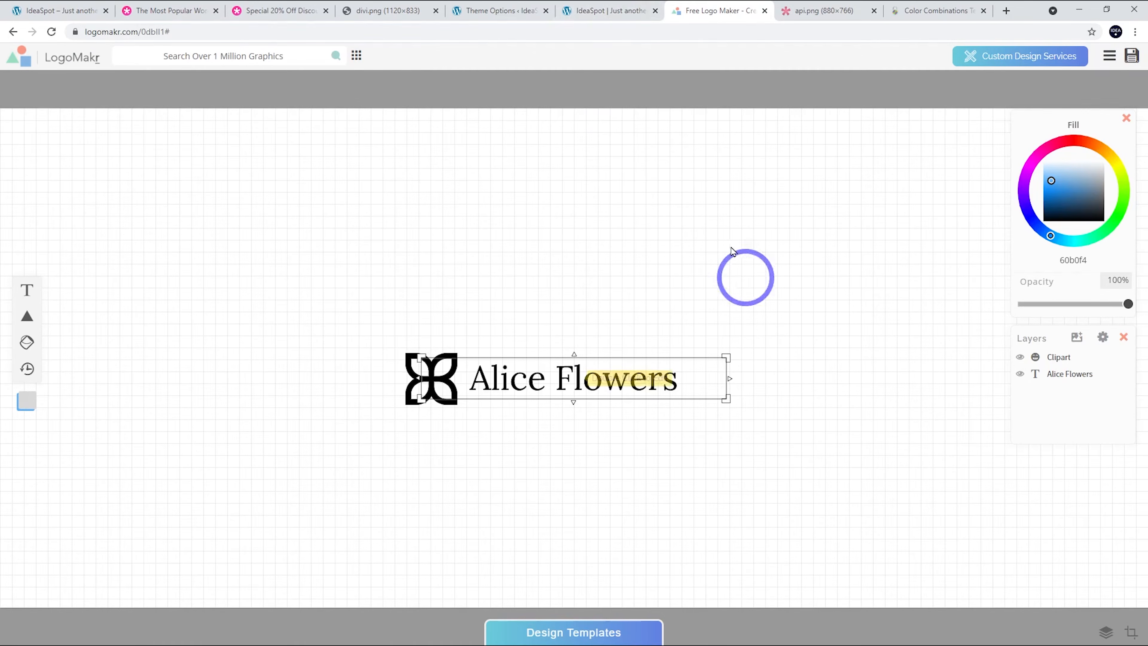
pyautogui.click(613, 6)
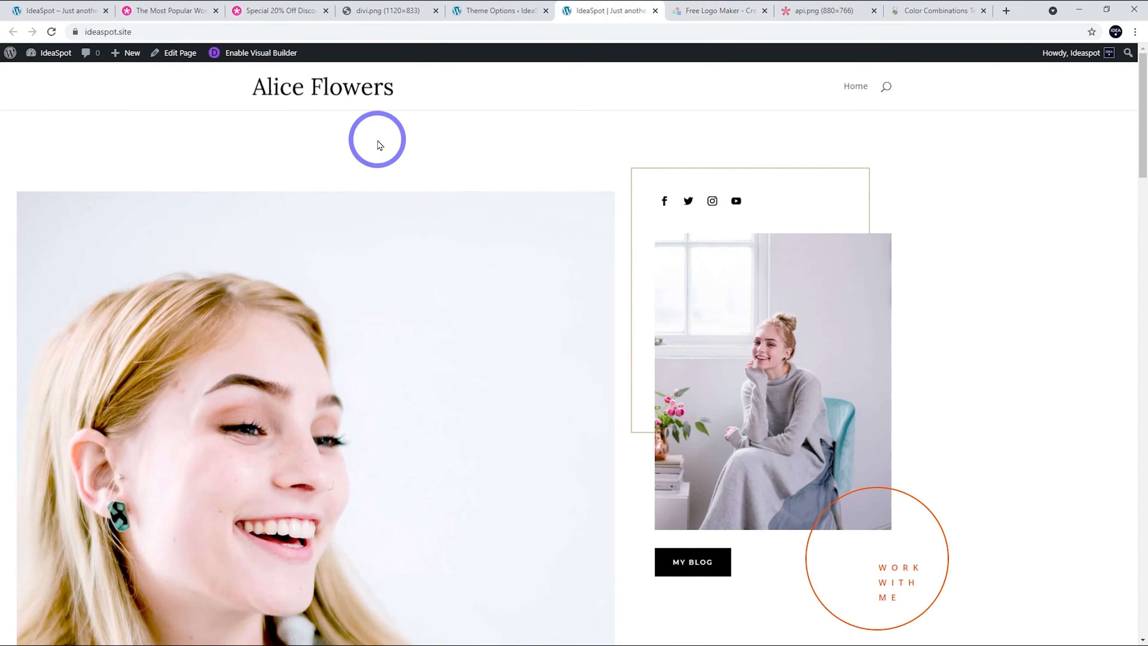
# - Launch the Divi visual builder on the homepage and open the hero portrait's Image Settings
pyautogui.click(252, 54)
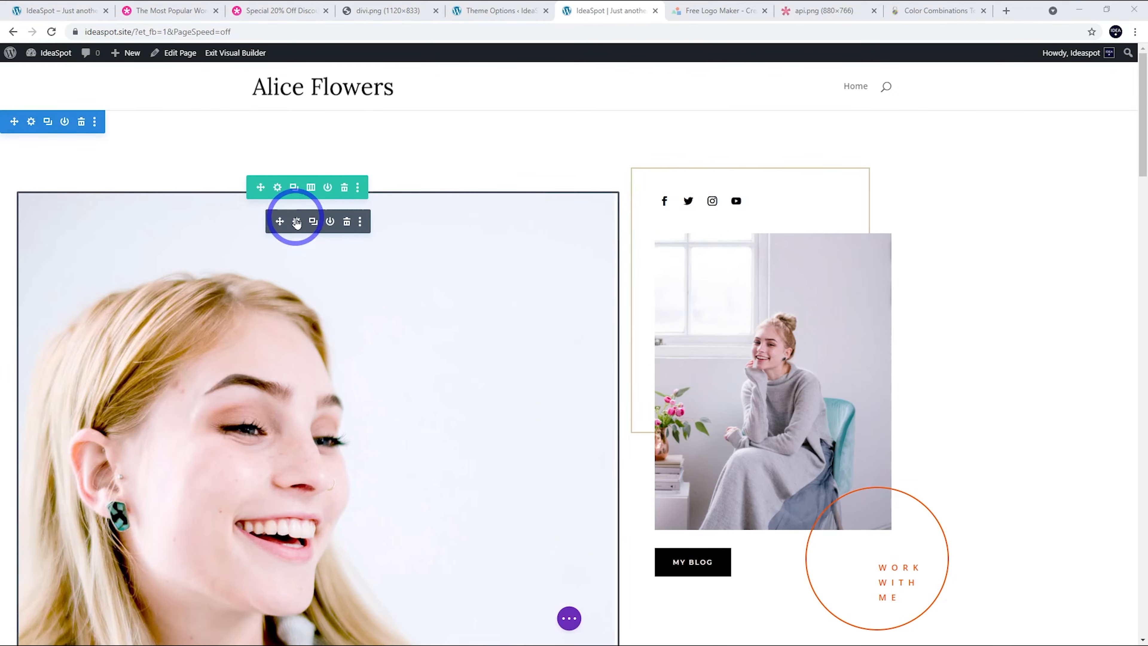
pyautogui.click(296, 222)
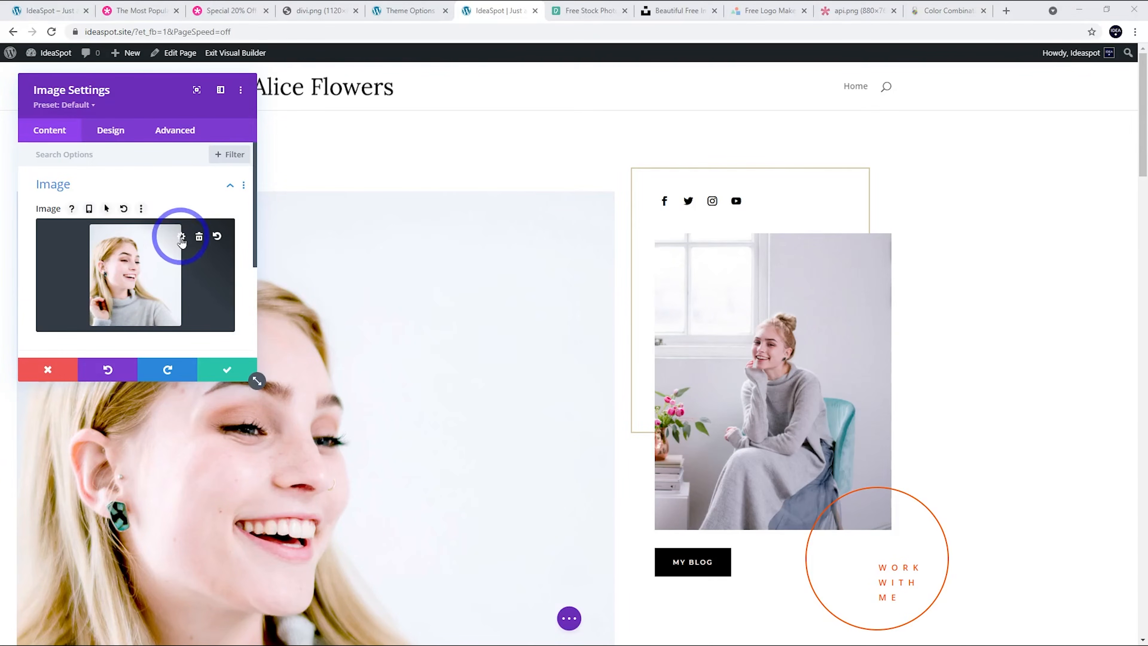
# - Bring up the portrait's Upload files panel after browsing Pexels and Unsplash for stock photos
pyautogui.click(181, 237)
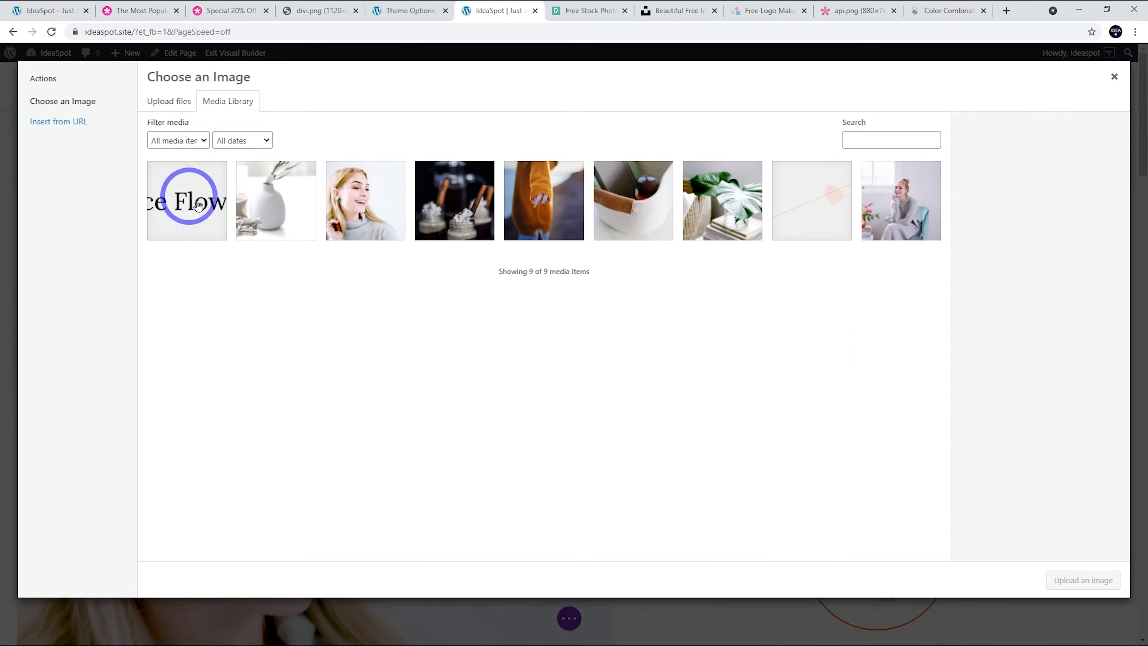
pyautogui.click(166, 102)
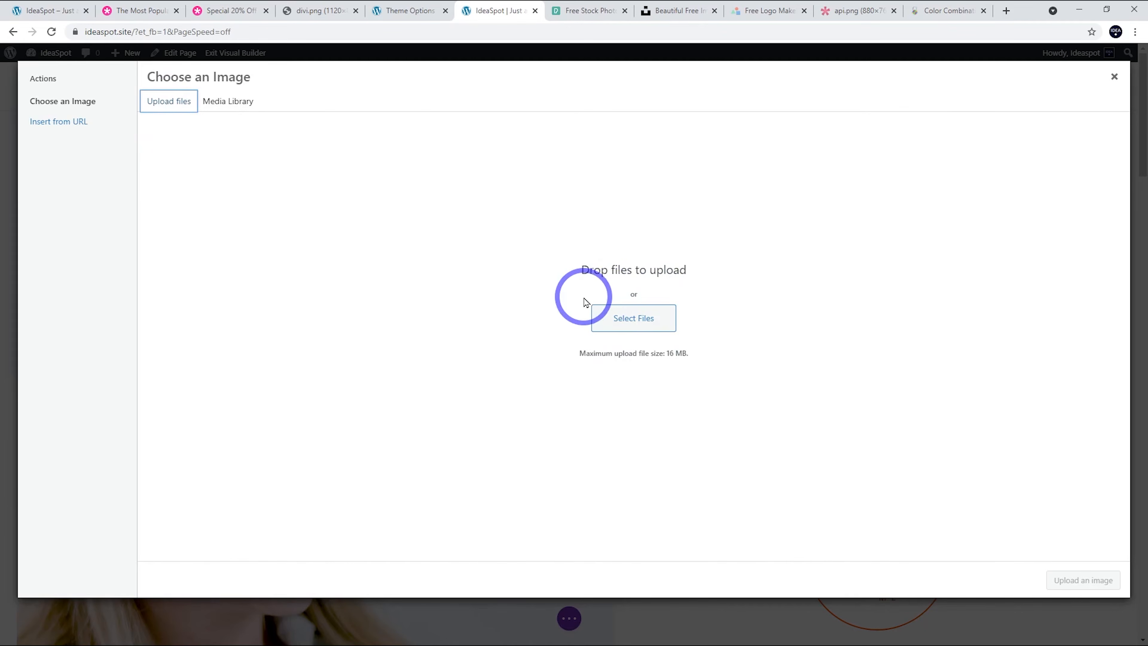
pyautogui.click(573, 13)
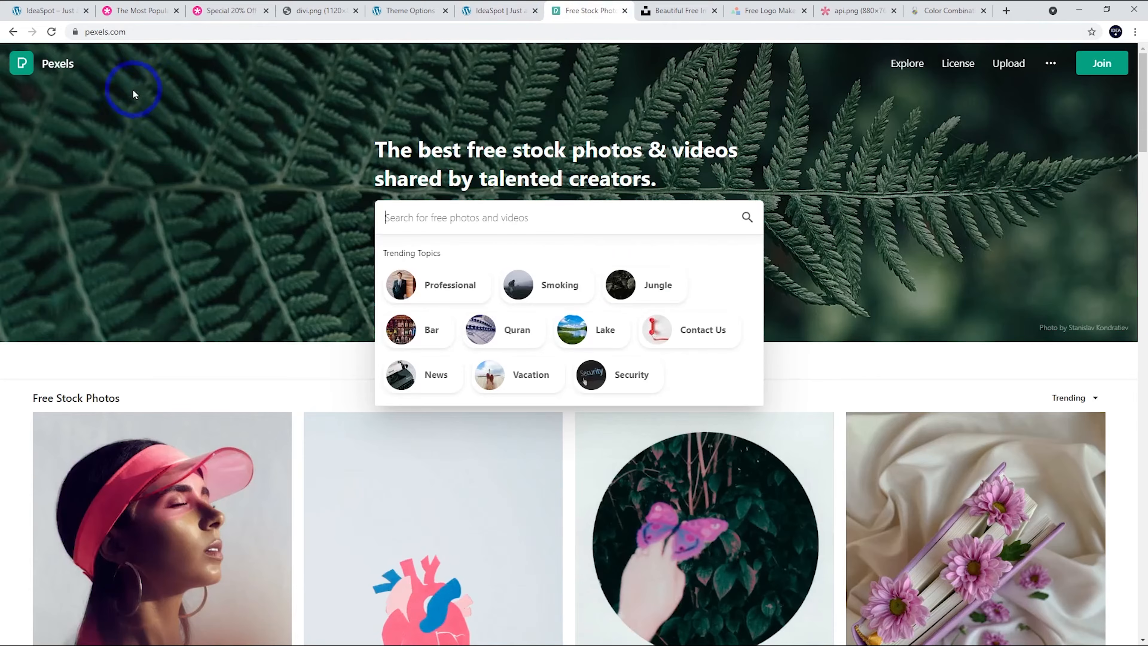
pyautogui.scroll(-5, 390, 347)
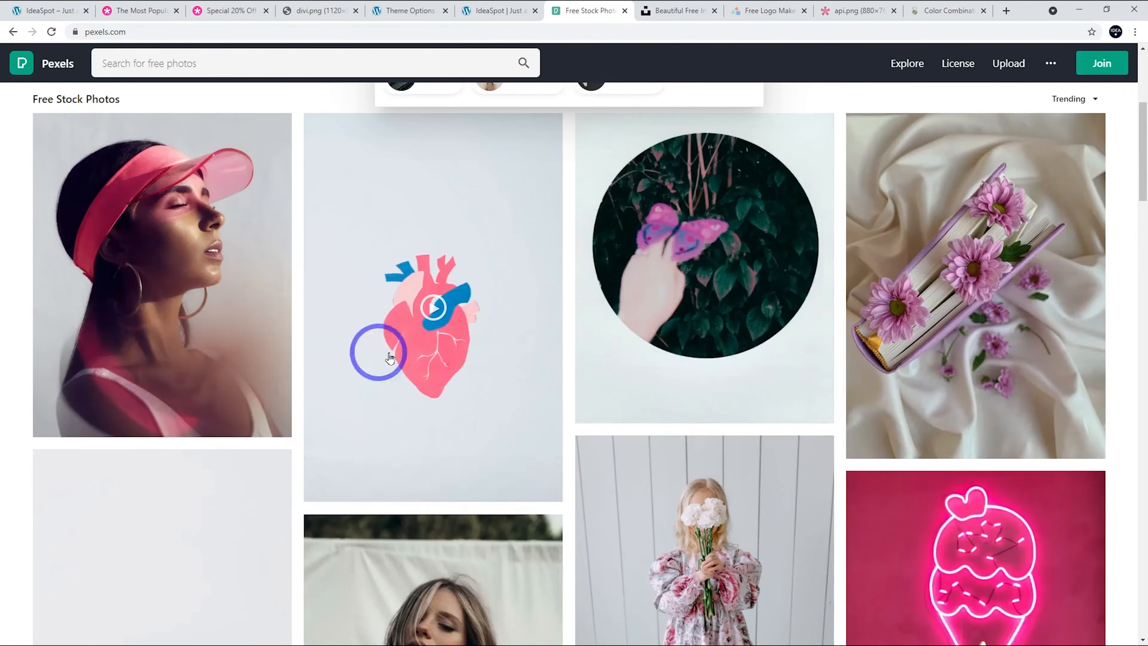
pyautogui.scroll(5, 407, 341)
pyautogui.click(665, 12)
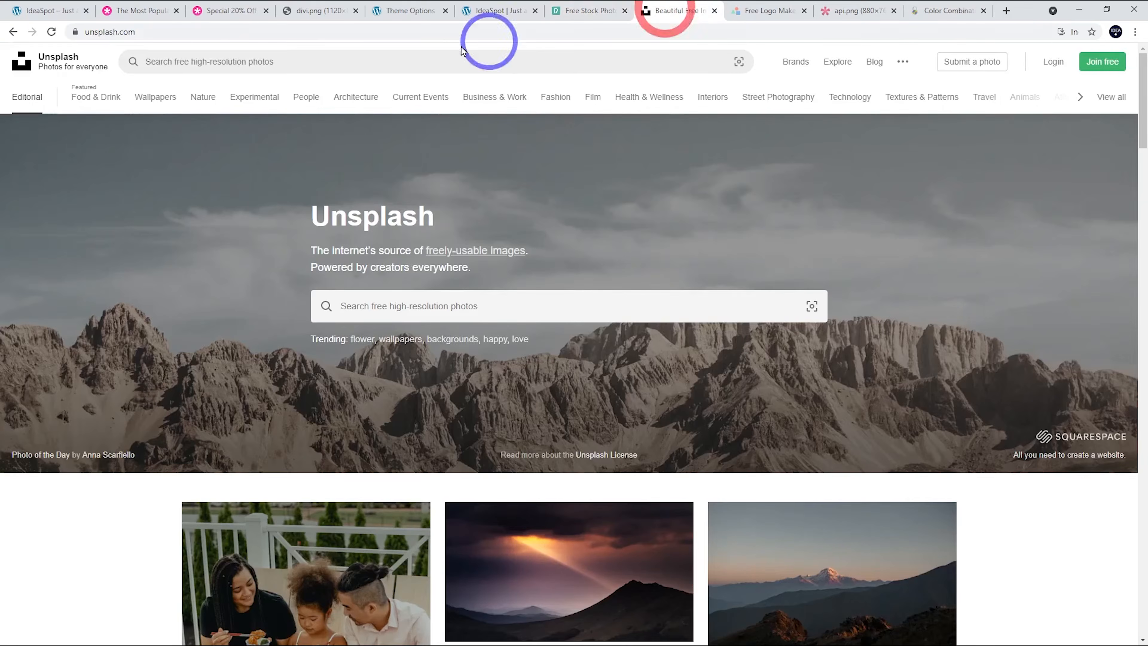
pyautogui.scroll(-2, 494, 325)
pyautogui.scroll(2, 648, 51)
pyautogui.scroll(-2, 590, 264)
pyautogui.scroll(-8, 591, 262)
pyautogui.scroll(10, 589, 256)
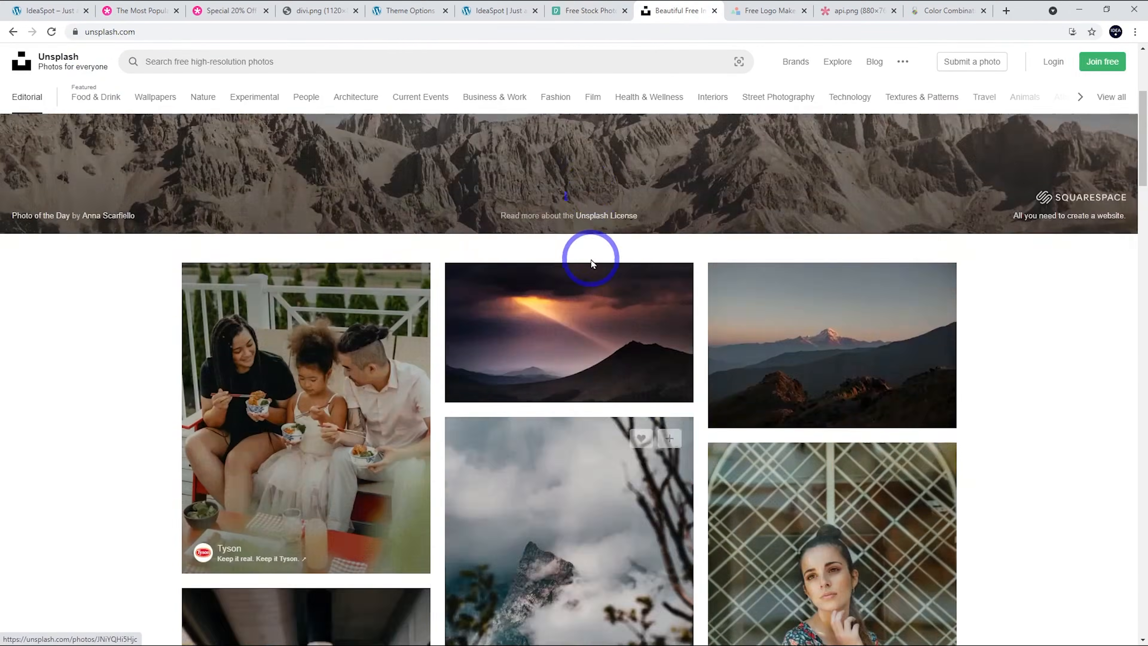
pyautogui.click(582, 8)
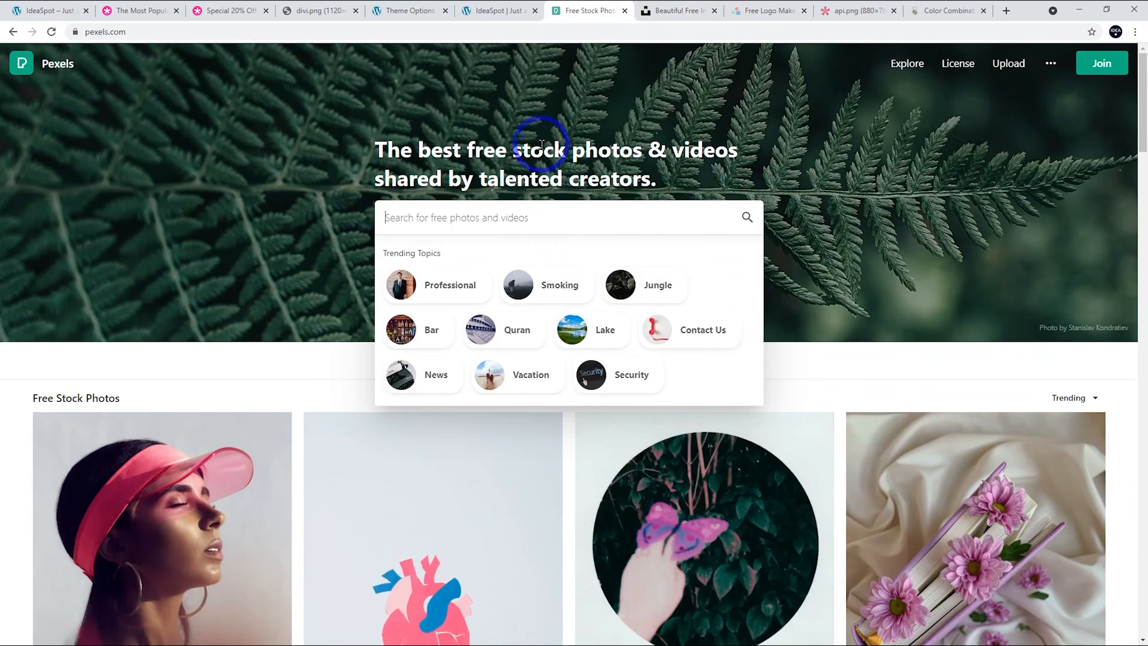
pyautogui.click(475, 18)
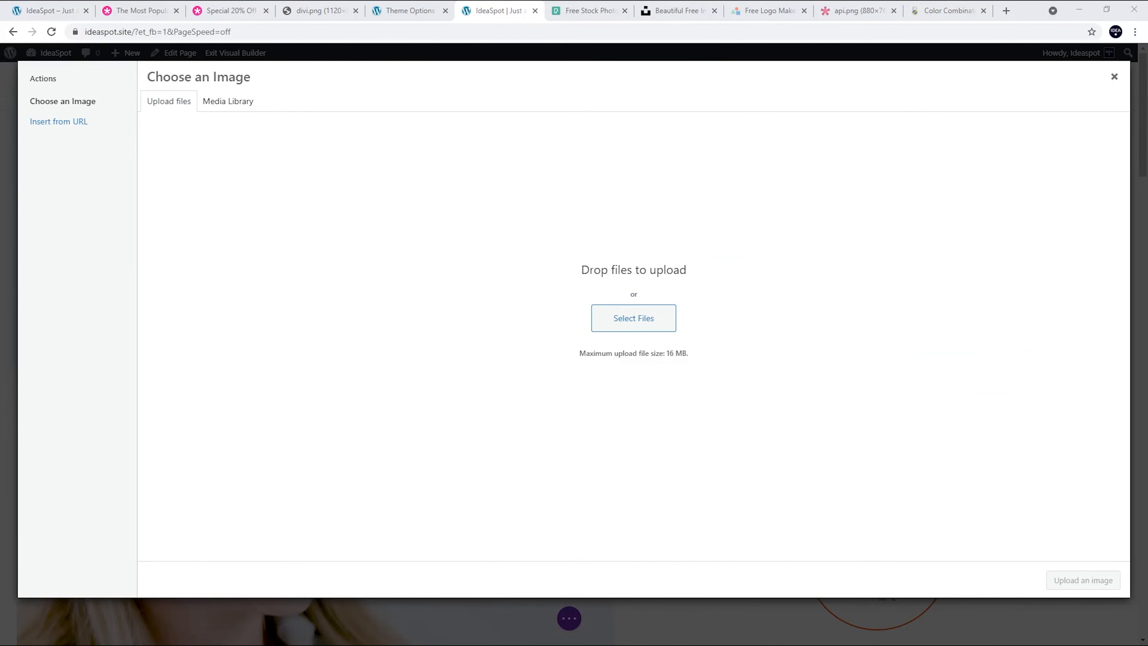
# - Upload all ten downloaded photos and set the pink-sweater photo as the large portrait
pyautogui.click(653, 318)
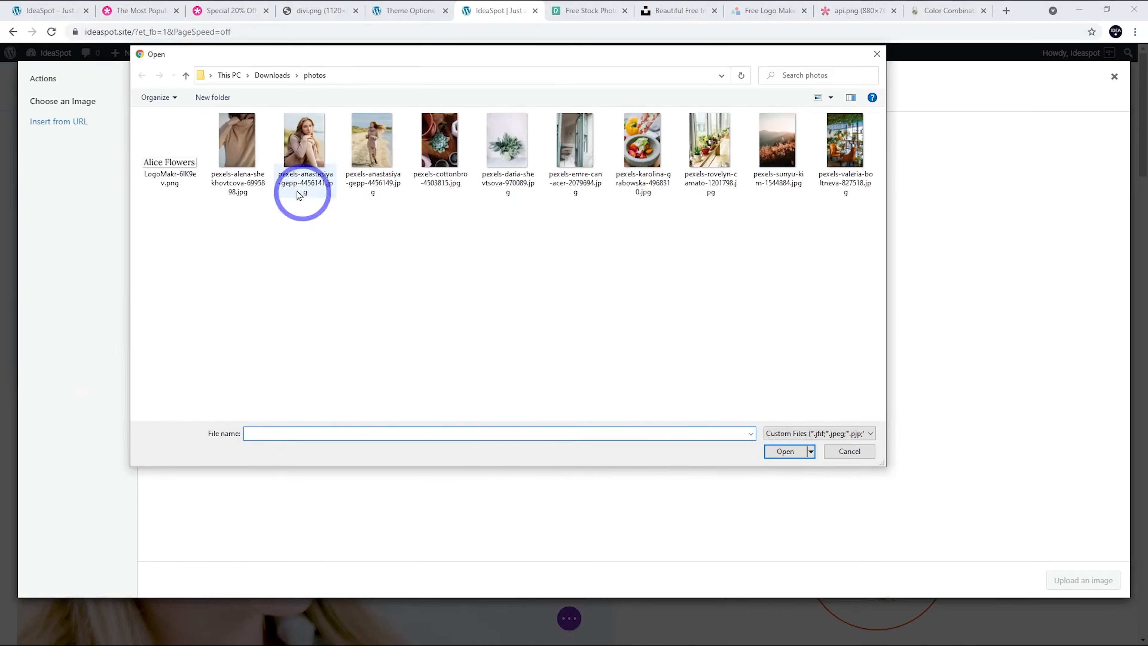
pyautogui.click(246, 141)
pyautogui.keyDown('shift'); pyautogui.click(848, 159); pyautogui.keyUp('shift')
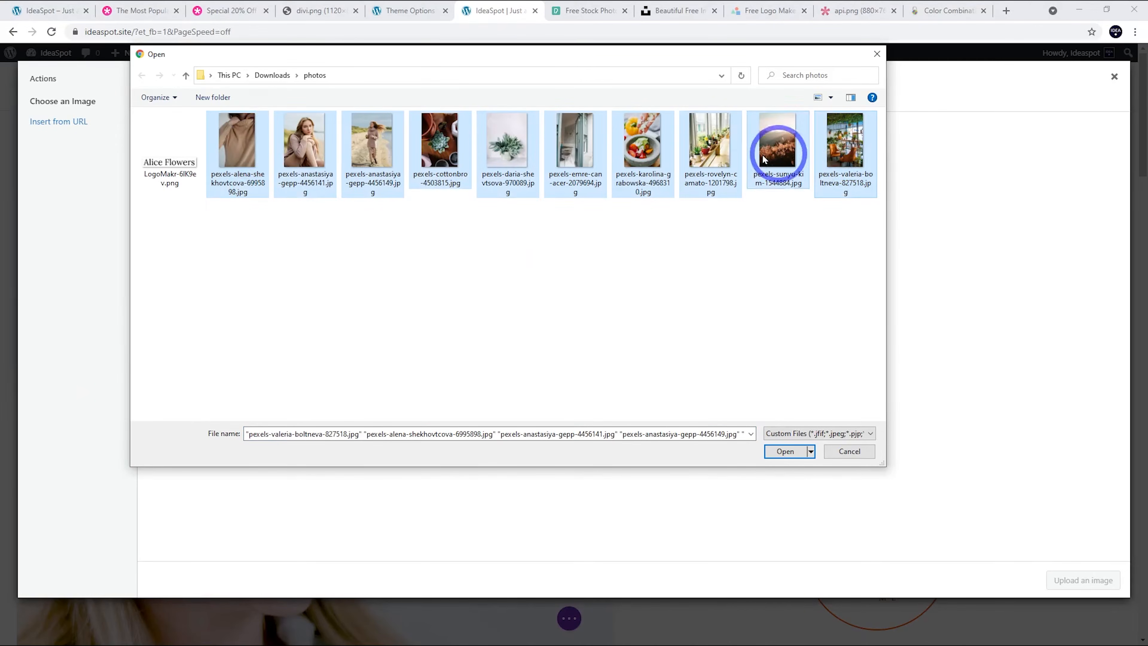
pyautogui.click(782, 450)
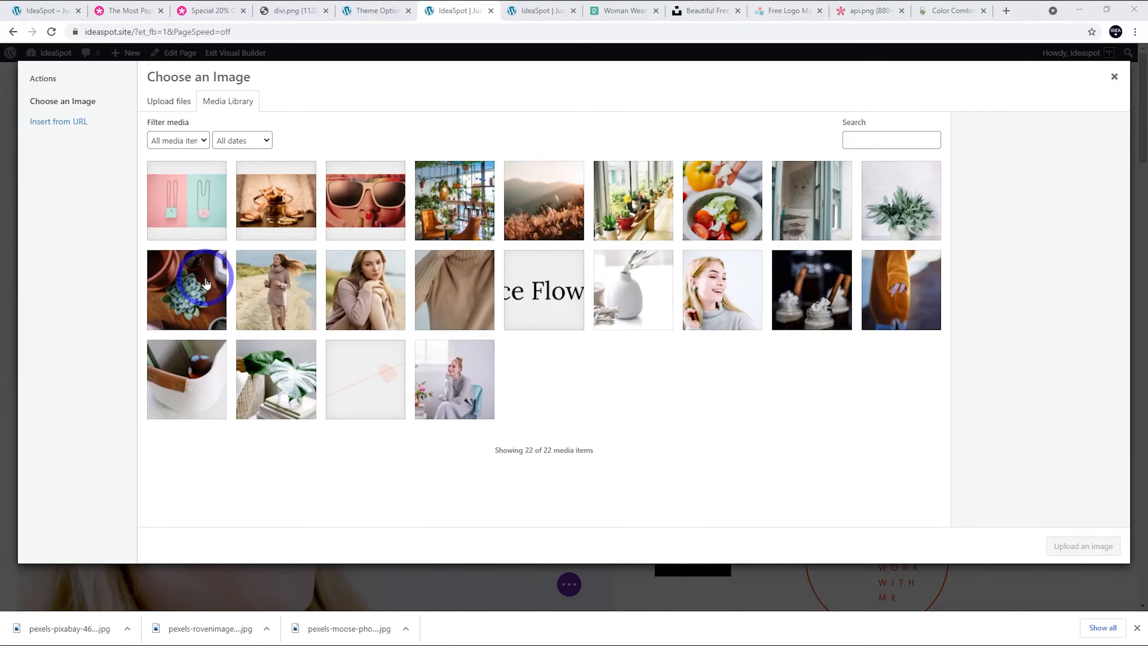
pyautogui.click(376, 273)
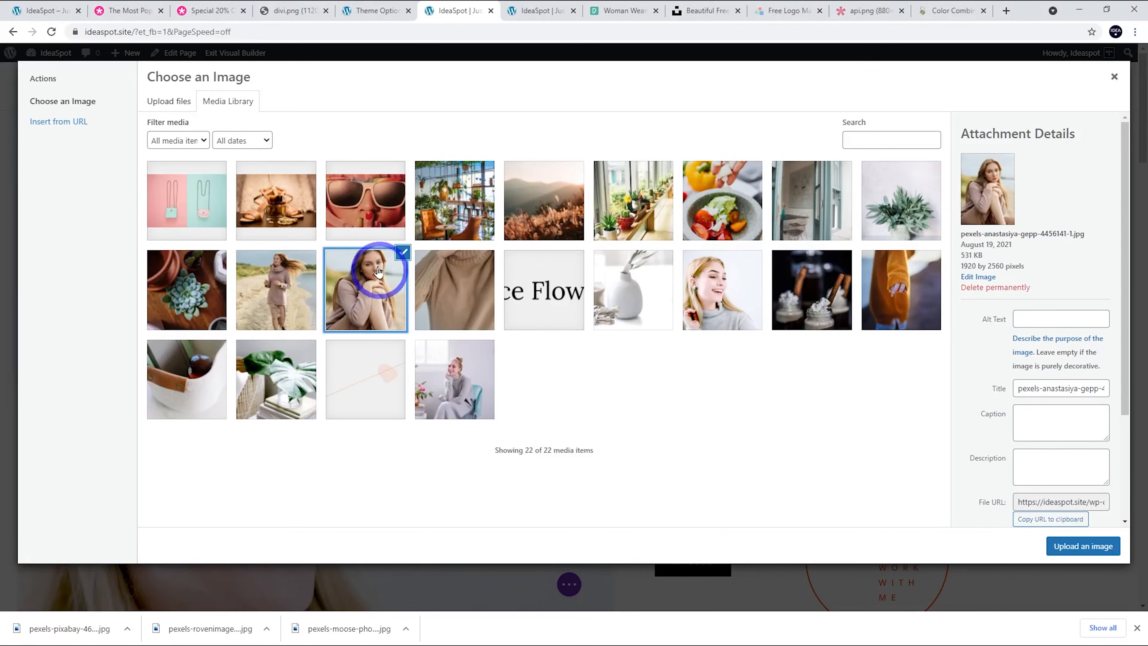
pyautogui.click(1077, 542)
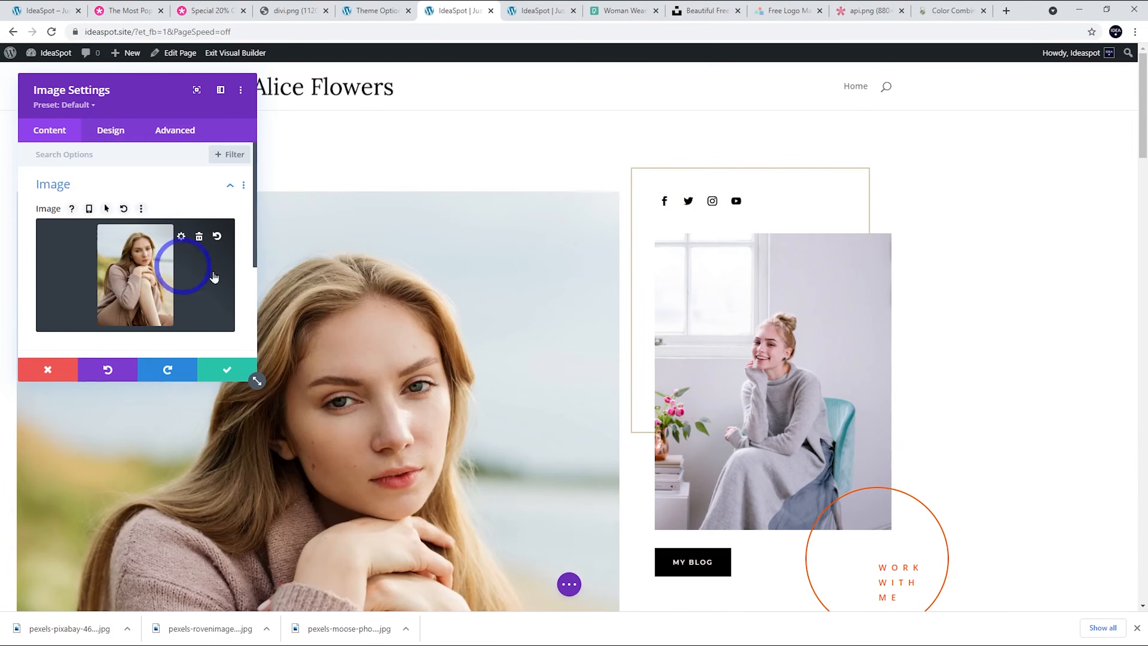
# - Save the new pink-sweater photo in the large image module
pyautogui.click(226, 368)
pyautogui.scroll(-5, 430, 306)
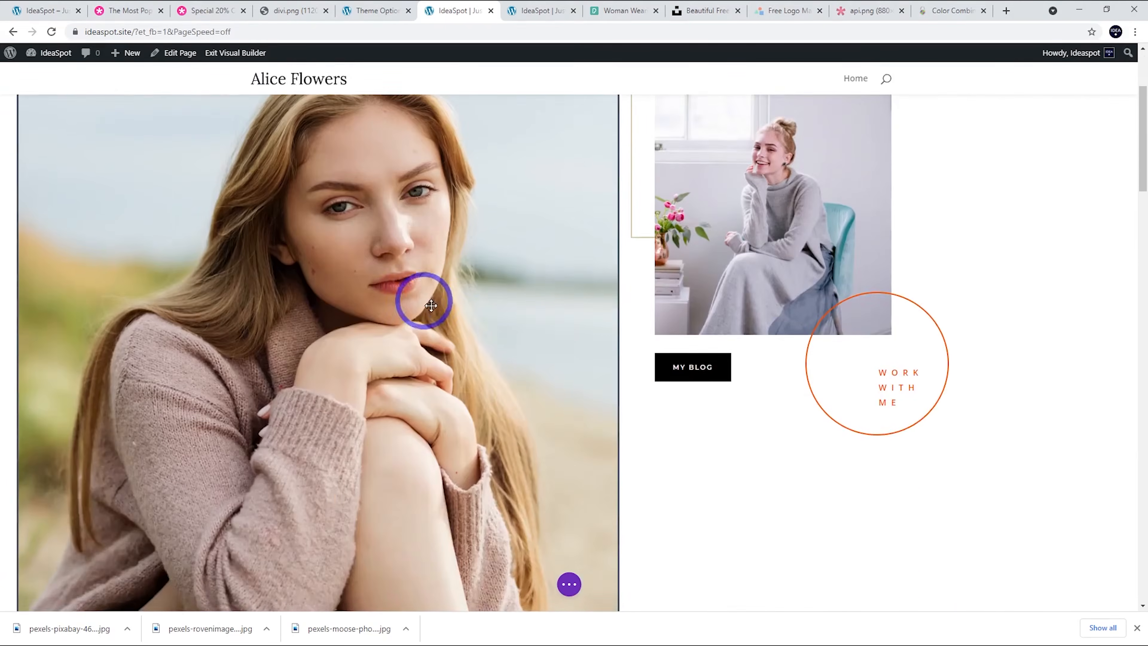
pyautogui.scroll(3, 431, 306)
# - Replace the smaller right-hand image with the woman-running-on-beach photo and save it
pyautogui.click(750, 187)
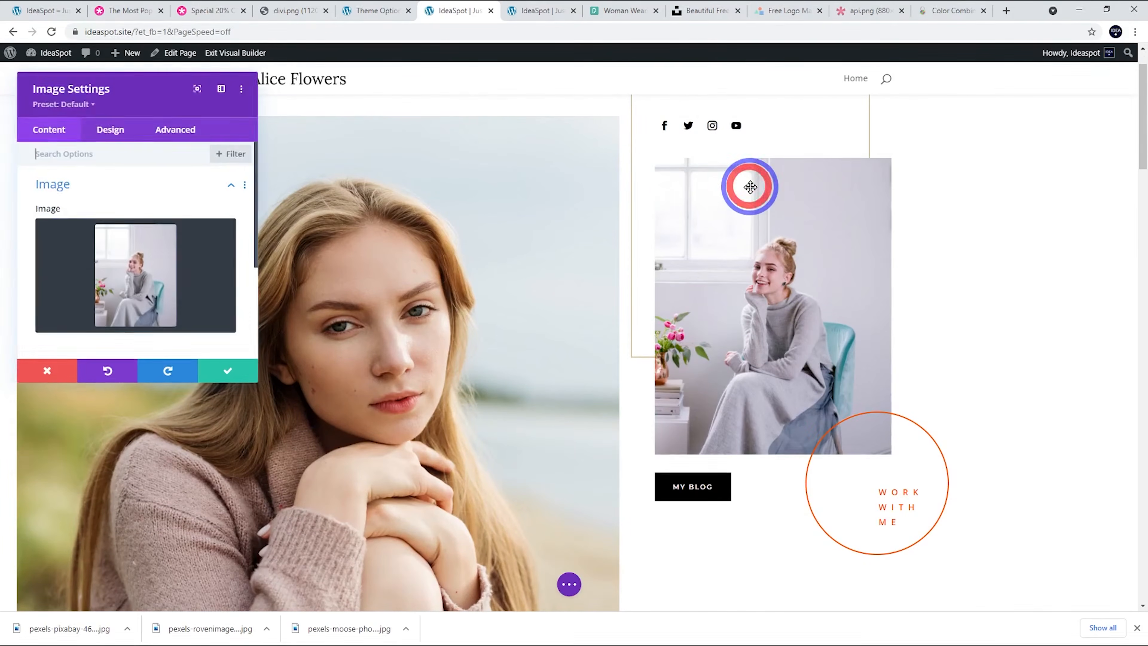
pyautogui.moveTo(170, 267)
pyautogui.click(181, 236)
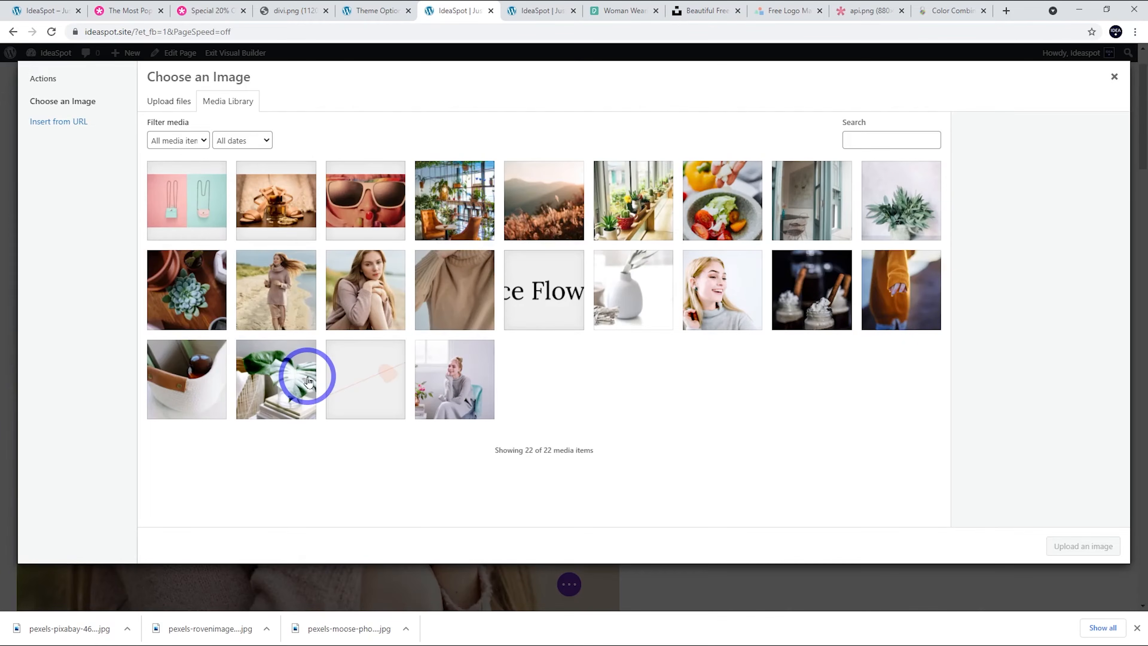
pyautogui.click(283, 297)
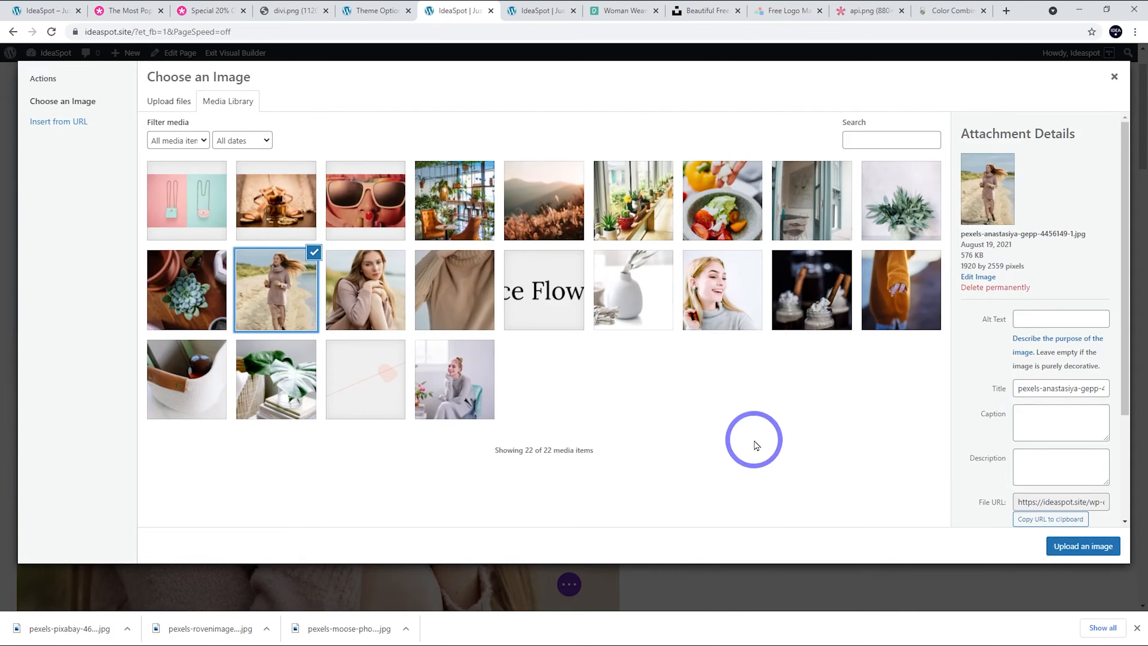
pyautogui.click(1083, 547)
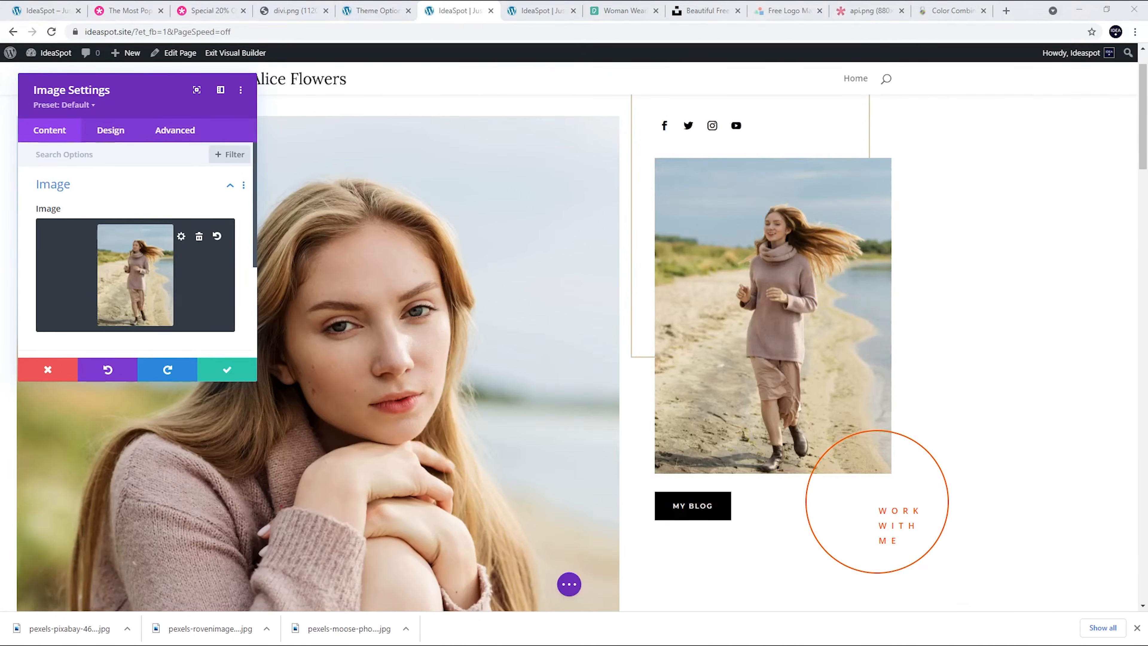
pyautogui.click(226, 373)
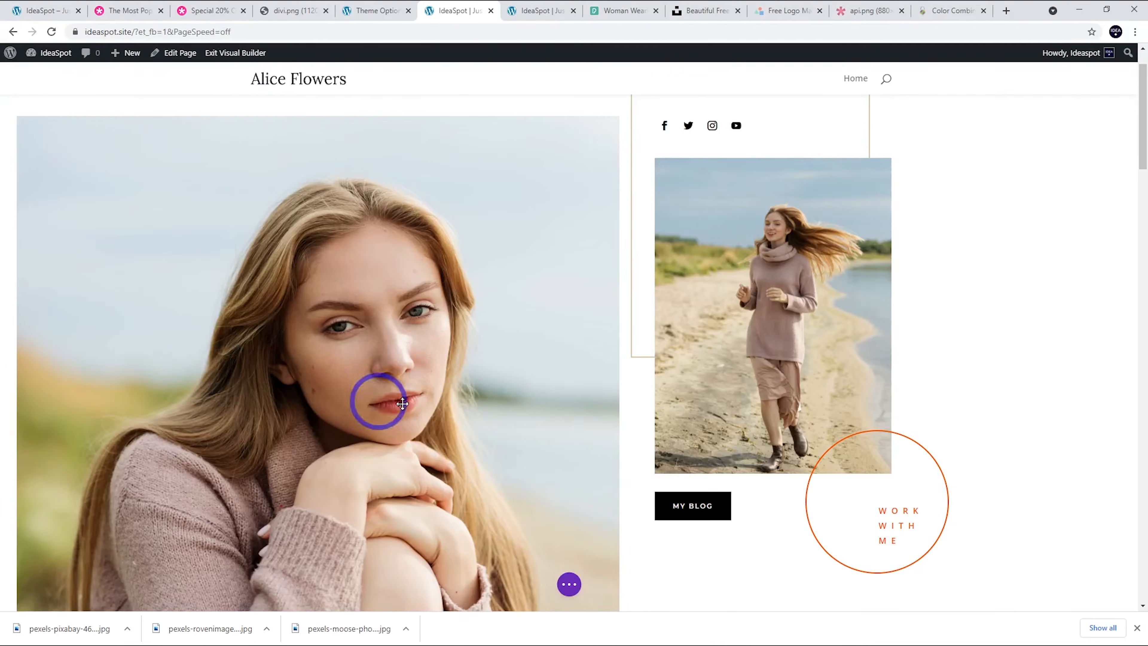
pyautogui.scroll(2, 544, 335)
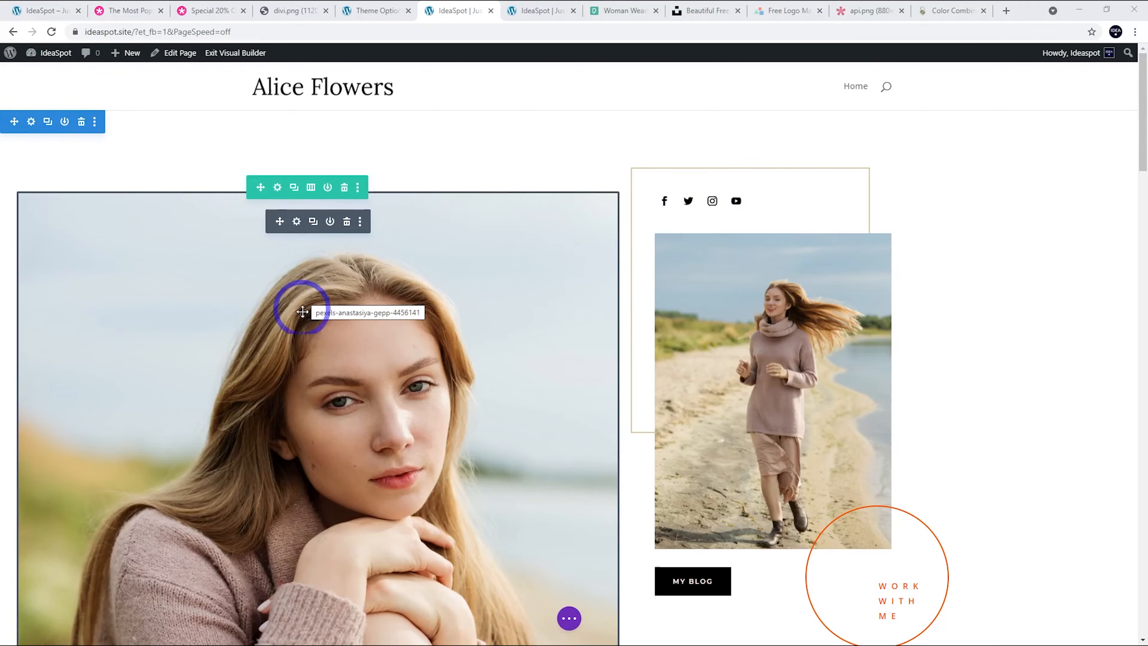
pyautogui.scroll(-4, 300, 318)
pyautogui.scroll(4, 802, 269)
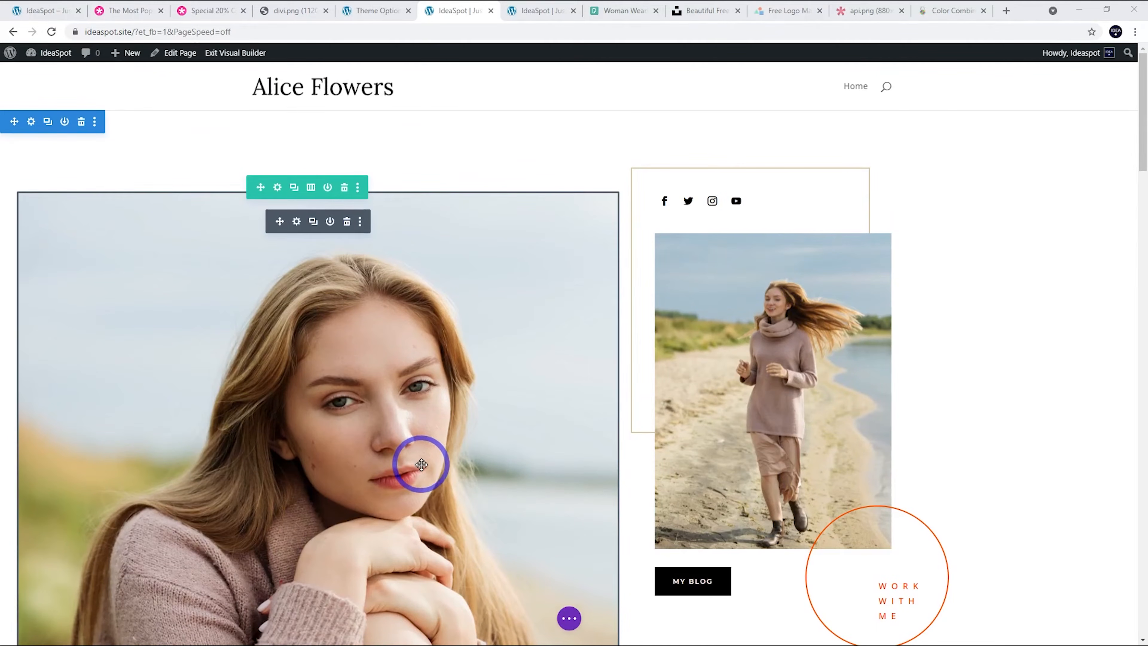
pyautogui.scroll(-3, 84, 482)
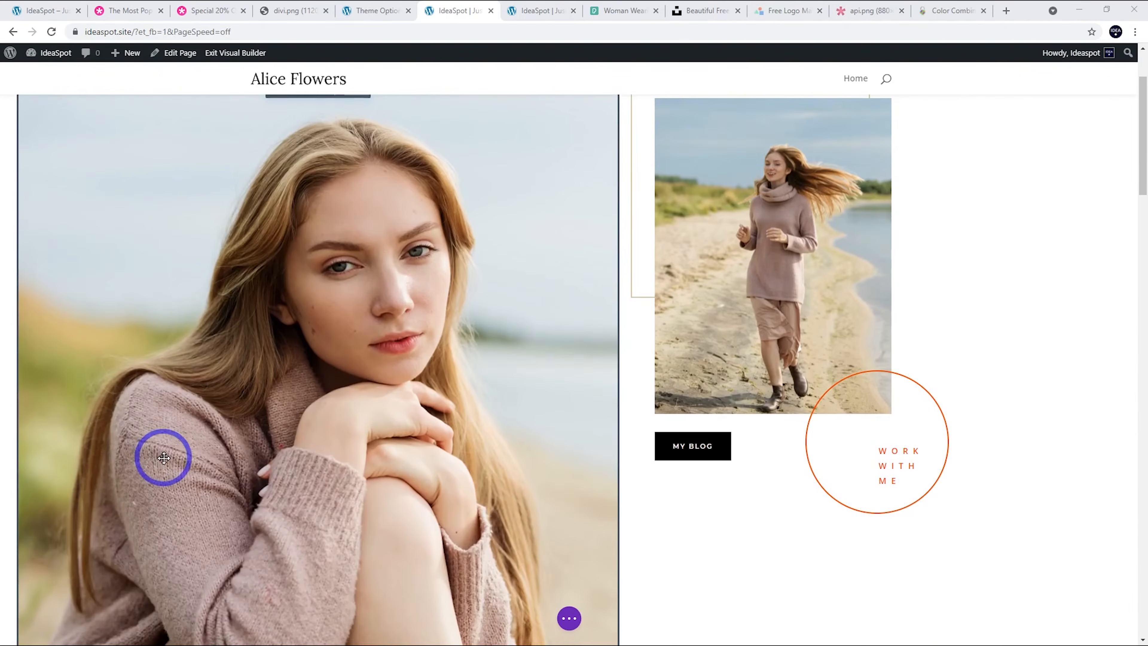
pyautogui.scroll(3, 448, 425)
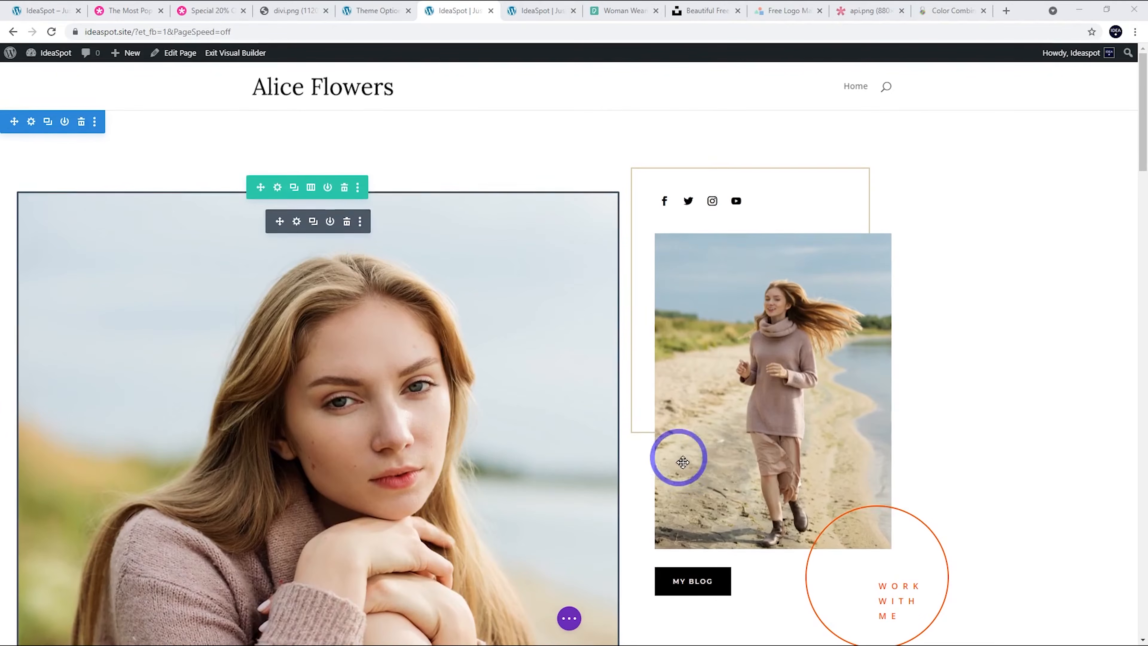
pyautogui.scroll(-5, 583, 425)
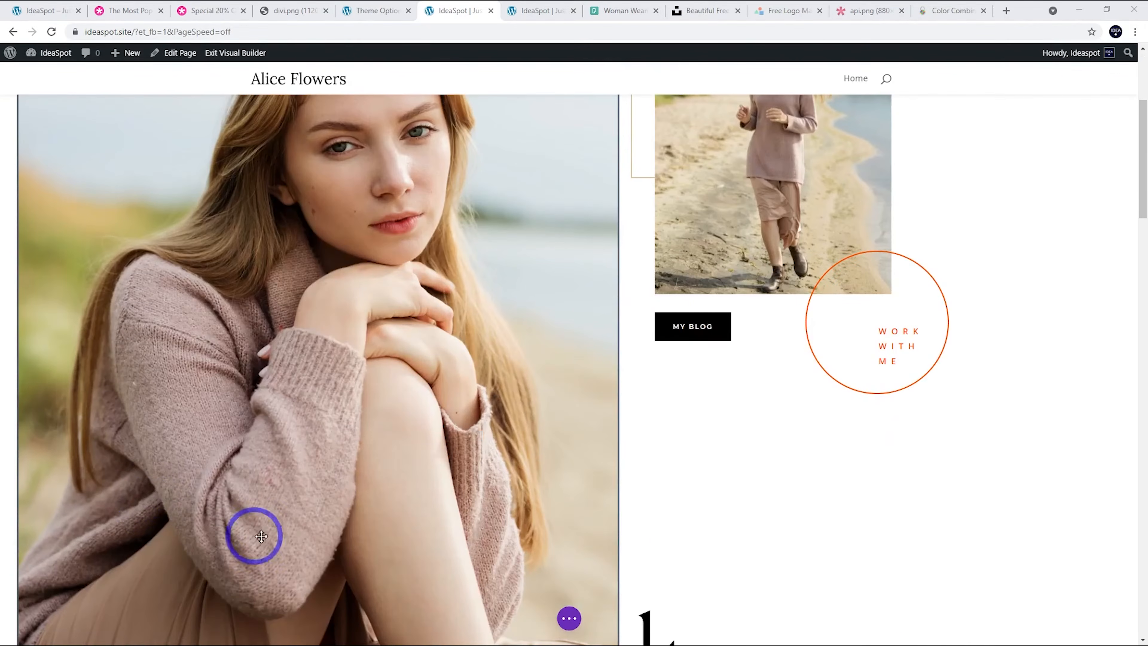
pyautogui.scroll(-3, 262, 537)
pyautogui.scroll(7, 589, 449)
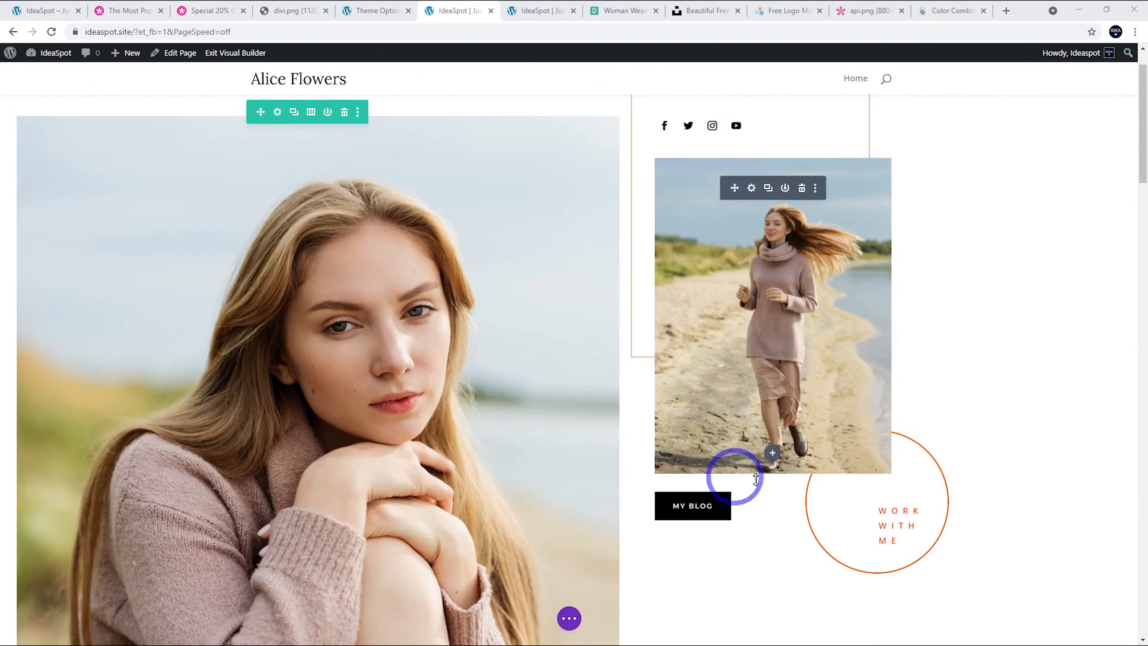
pyautogui.scroll(2, 768, 262)
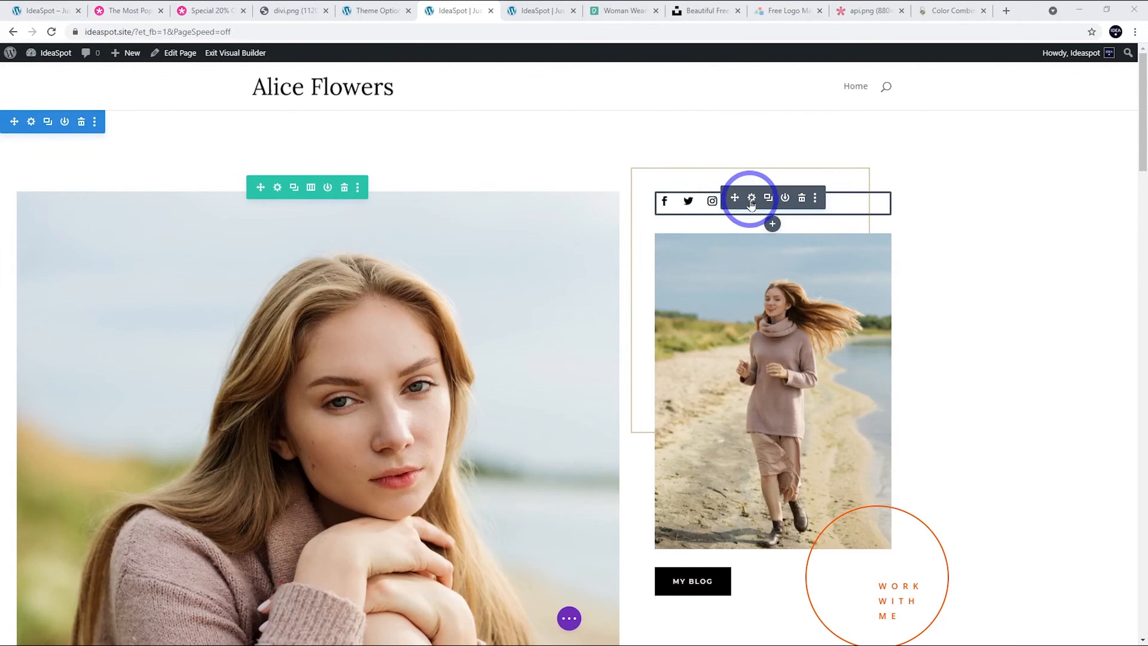
# - Remove Twitter from the social follow icons and paste the Facebook page link, then save
pyautogui.click(751, 197)
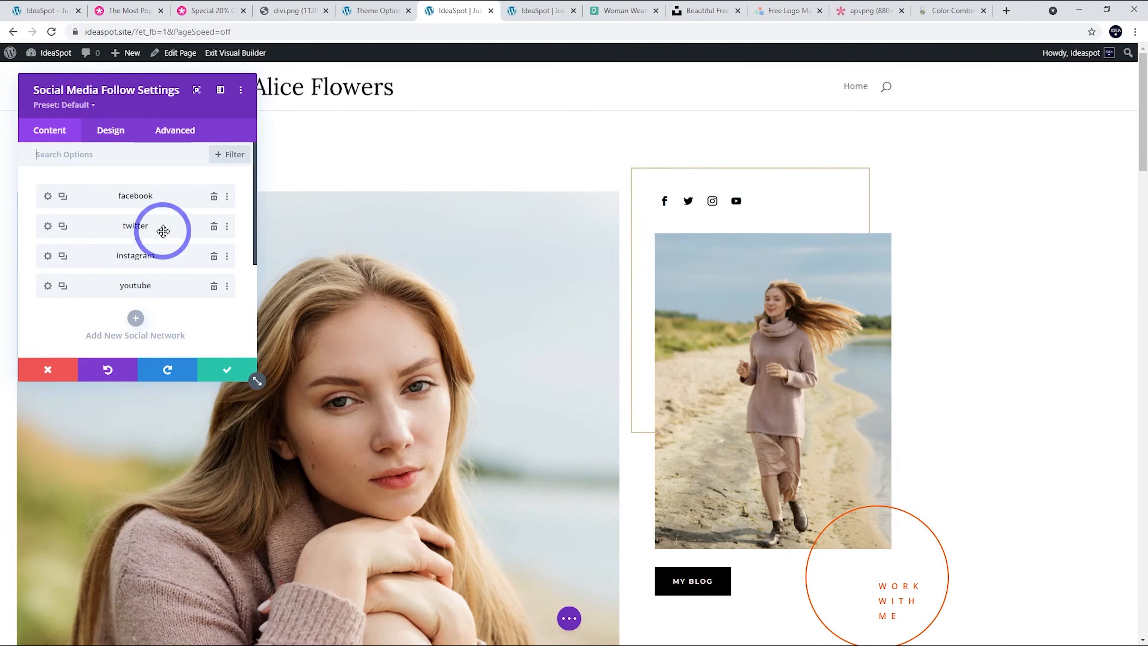
pyautogui.click(214, 226)
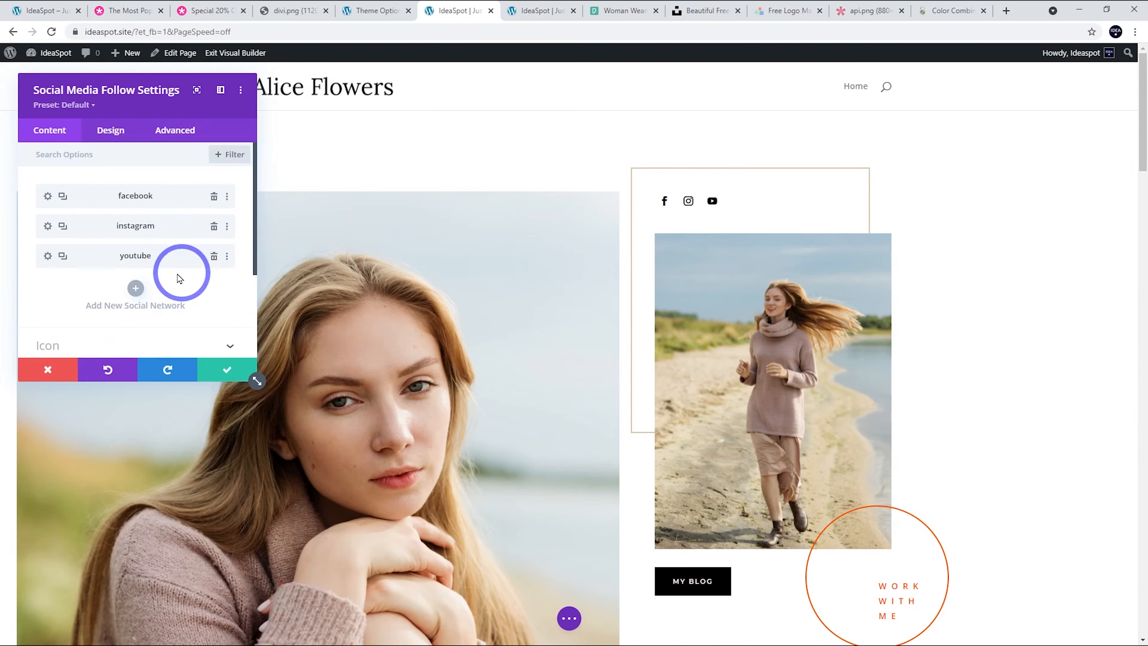
pyautogui.click(47, 197)
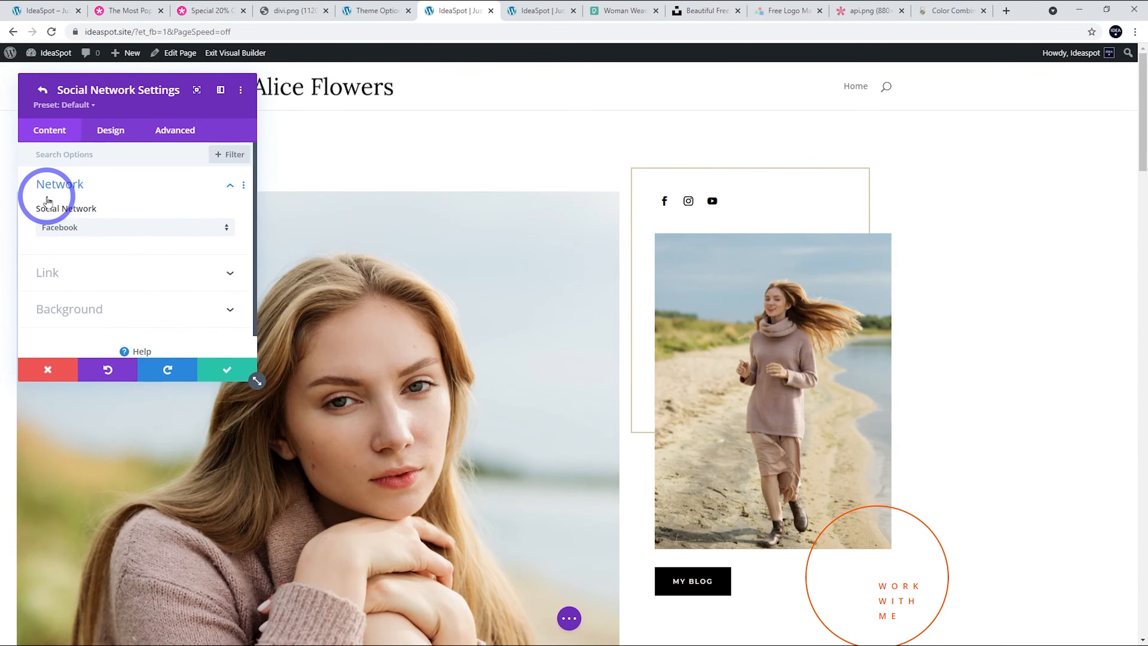
pyautogui.click(84, 271)
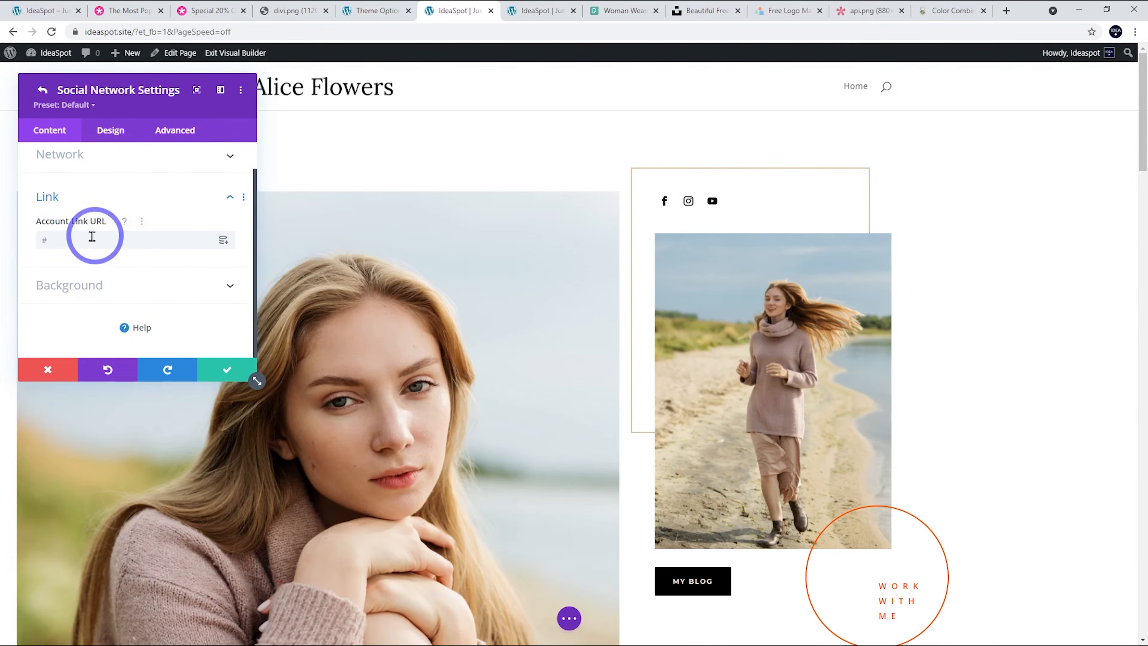
pyautogui.click(61, 240)
pyautogui.write('https://www.facebook.com/ideaspot.au/')
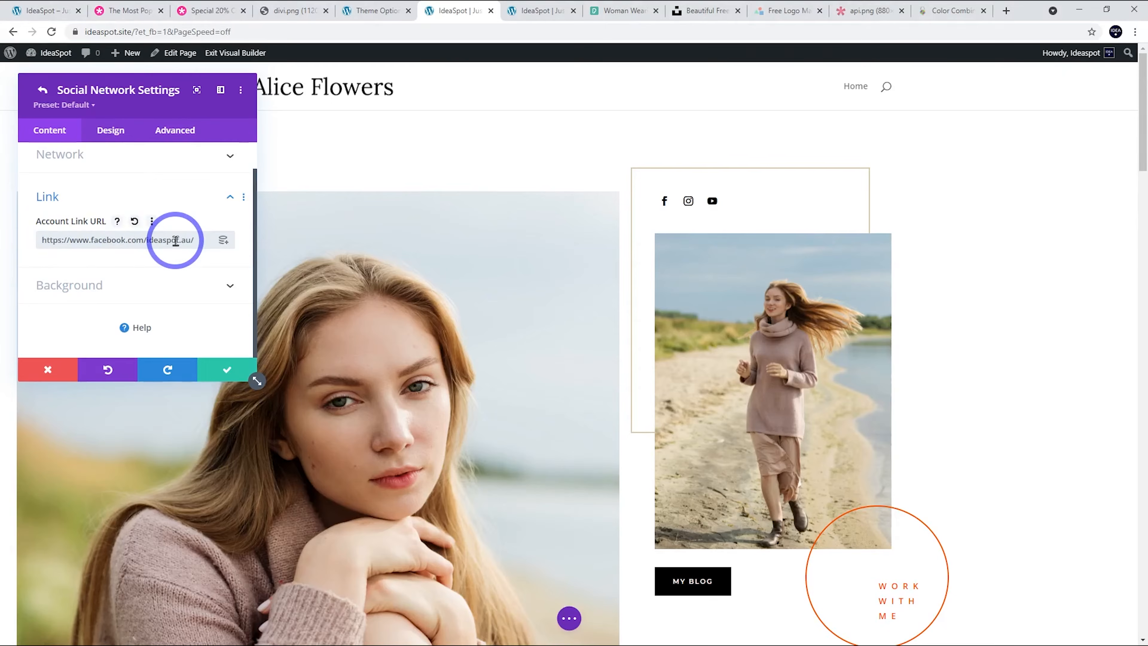
pyautogui.click(224, 370)
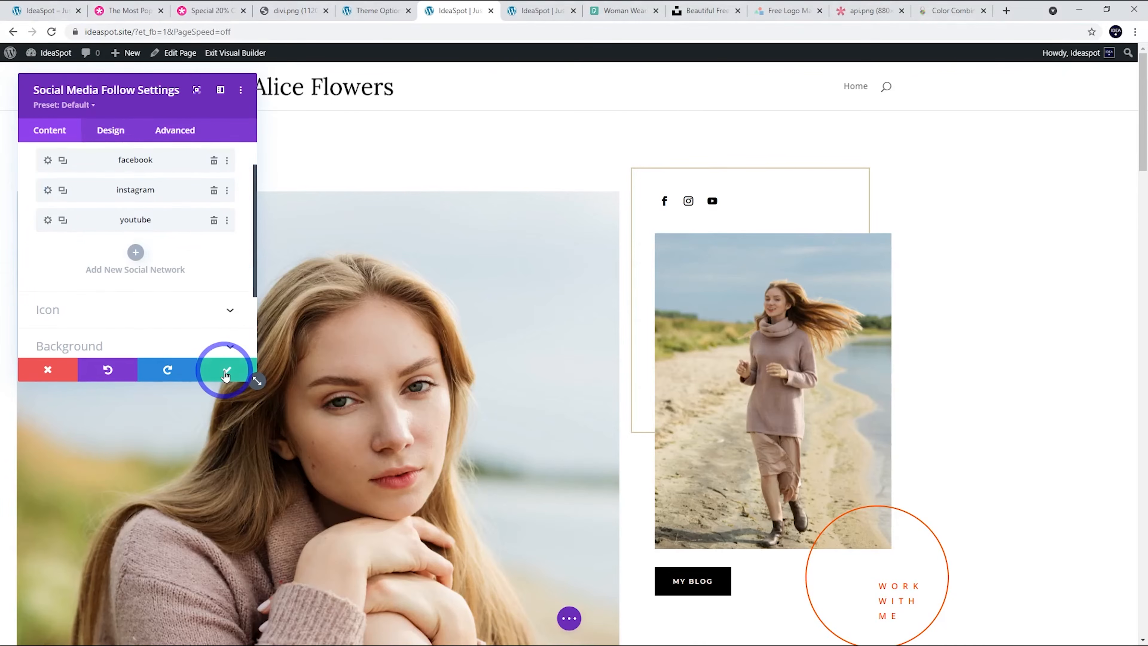
pyautogui.click(225, 371)
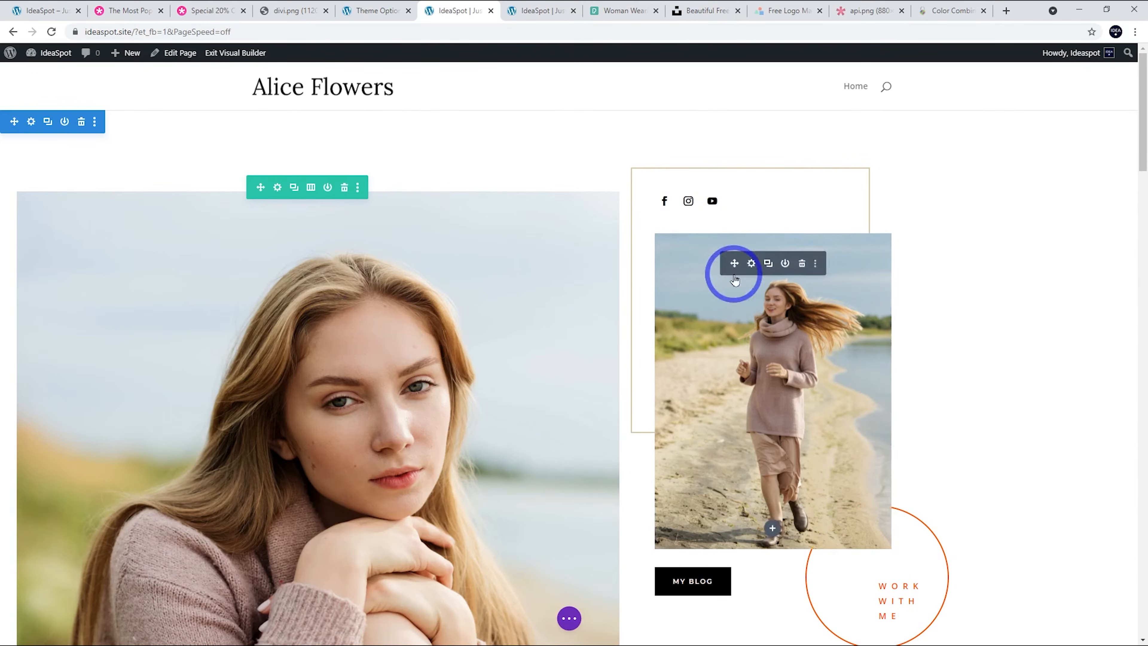
# - Reload the live site to view the homepage outside the visual builder
pyautogui.click(569, 618)
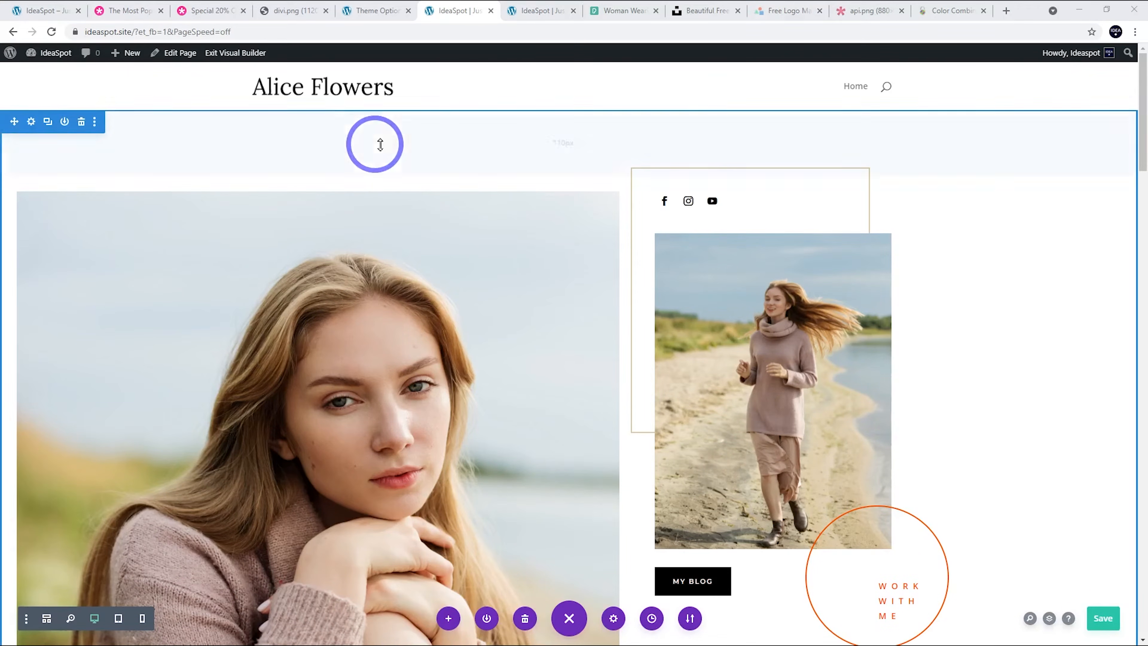
pyautogui.click(534, 10)
pyautogui.click(53, 32)
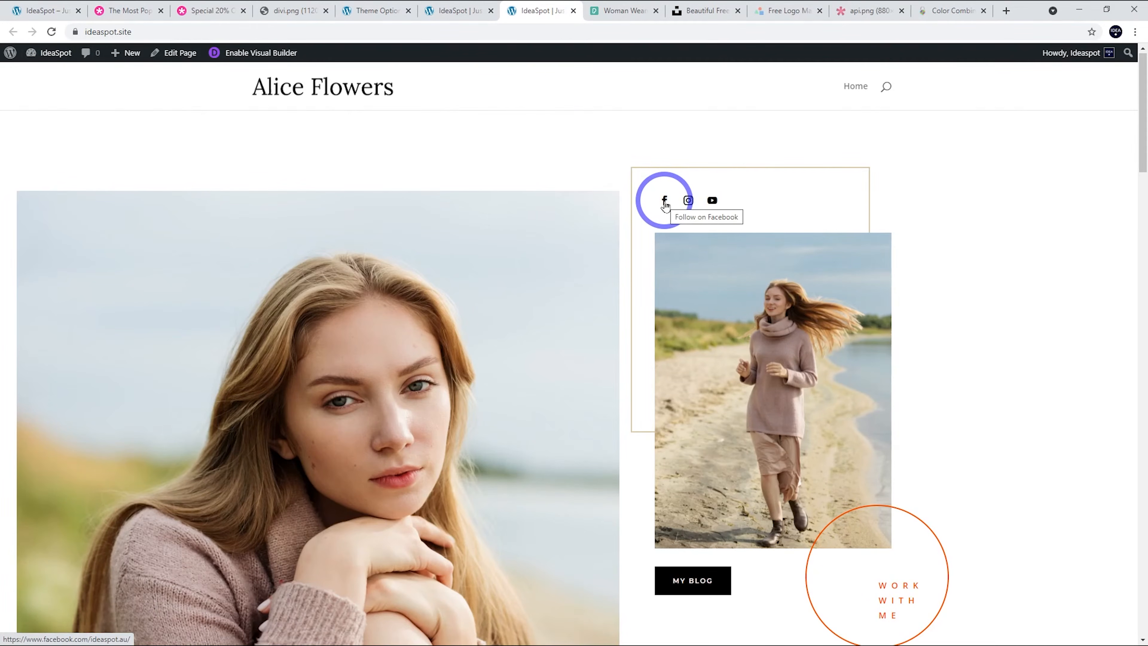
pyautogui.click(665, 205)
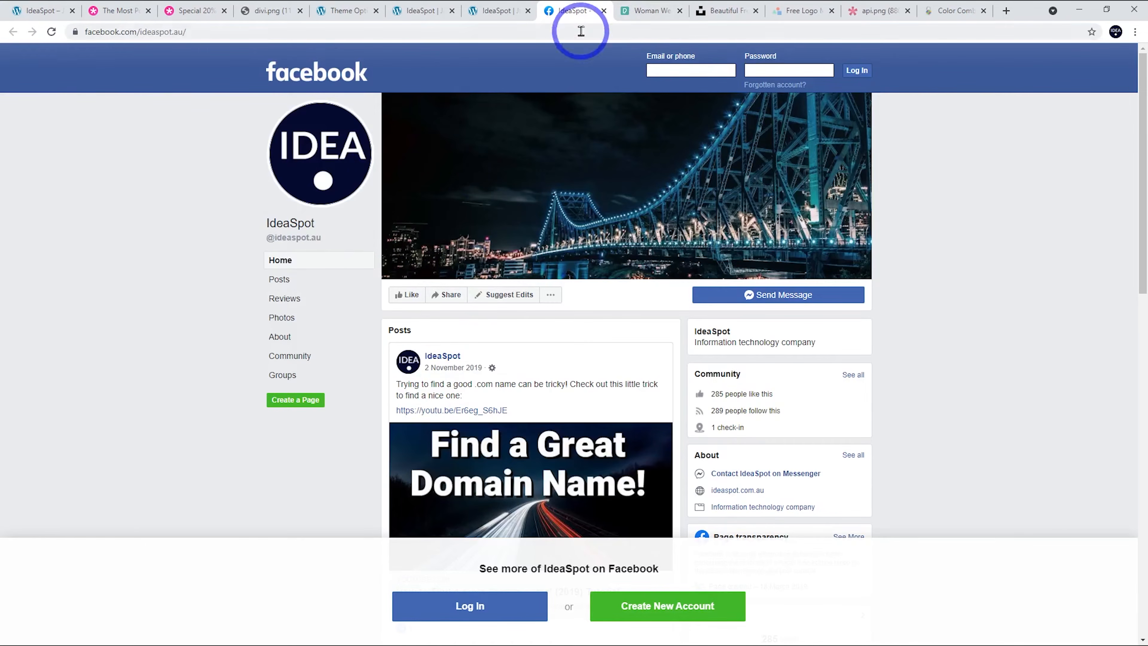
pyautogui.click(604, 11)
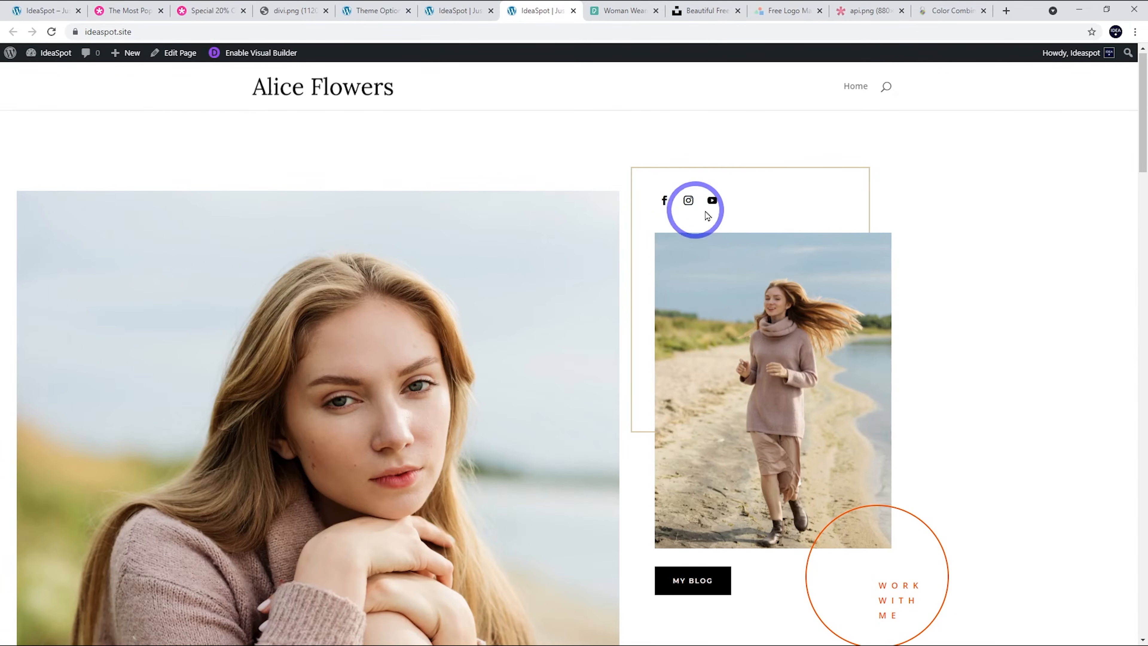
# - Enable a custom 18px icon size for the social follow module's icons and save
pyautogui.click(452, 12)
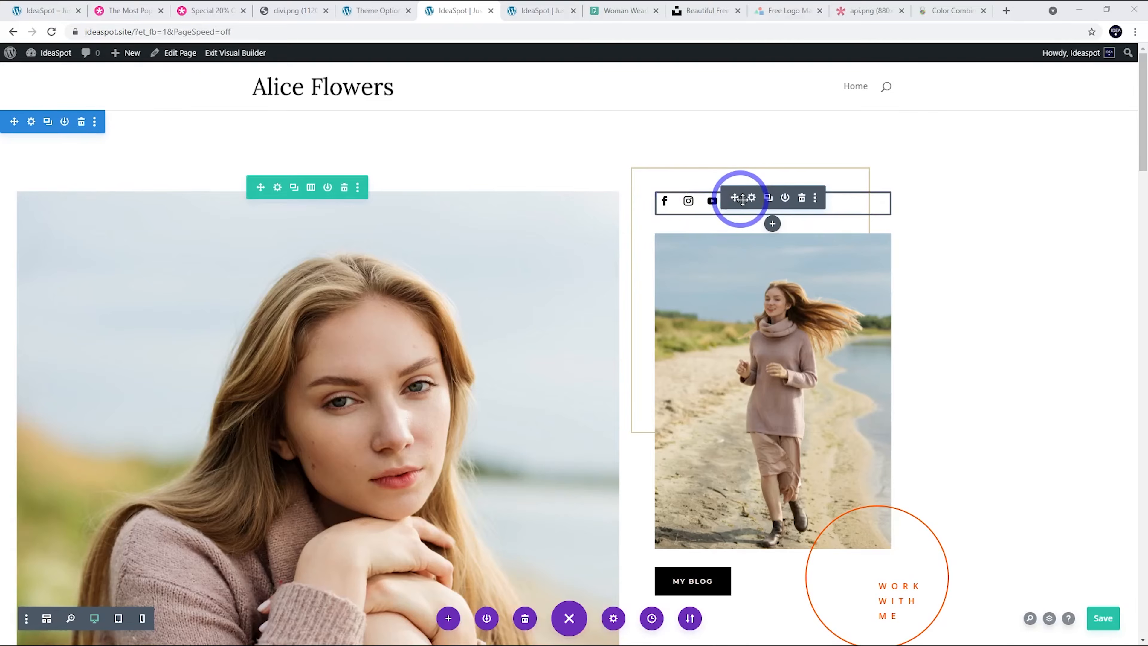
pyautogui.click(751, 198)
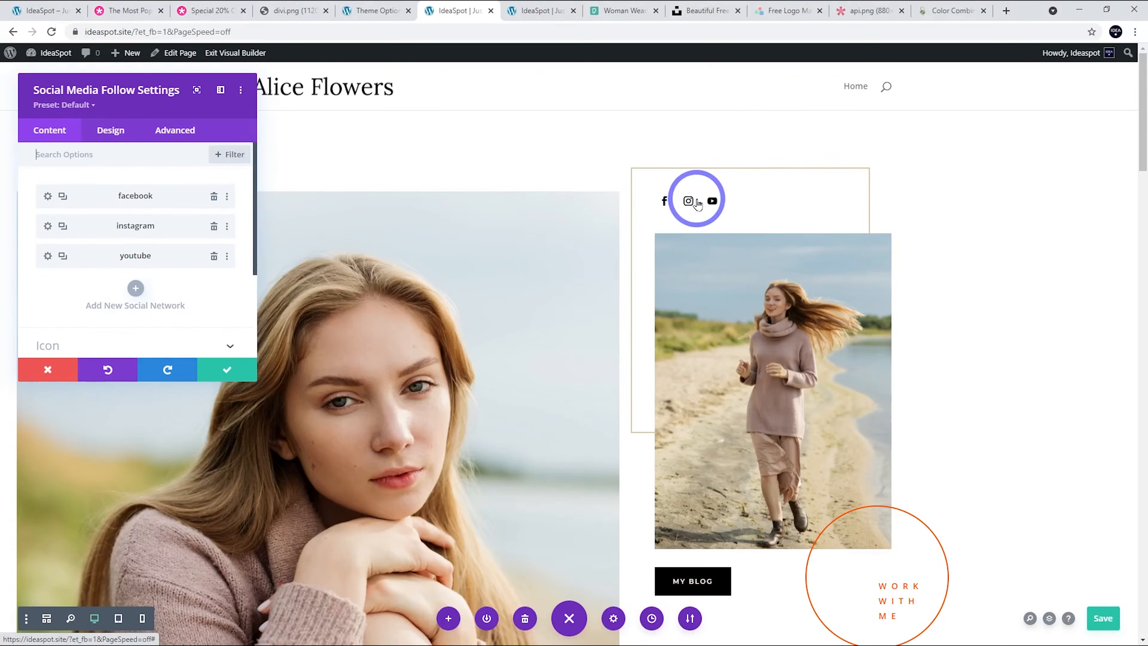
pyautogui.click(103, 131)
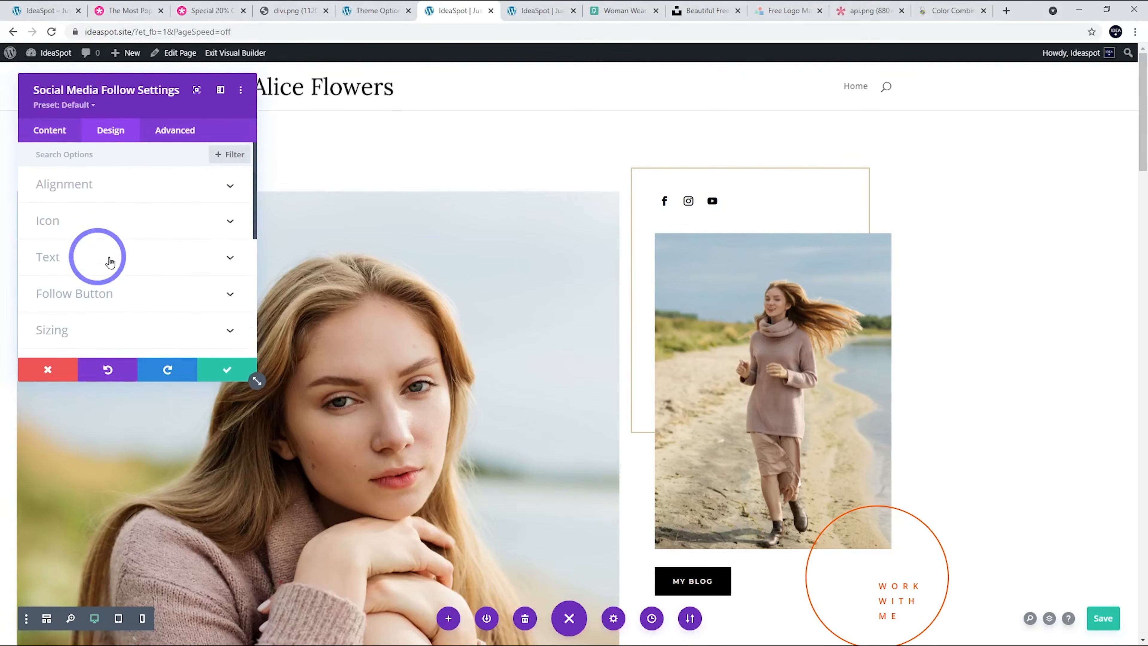
pyautogui.click(140, 222)
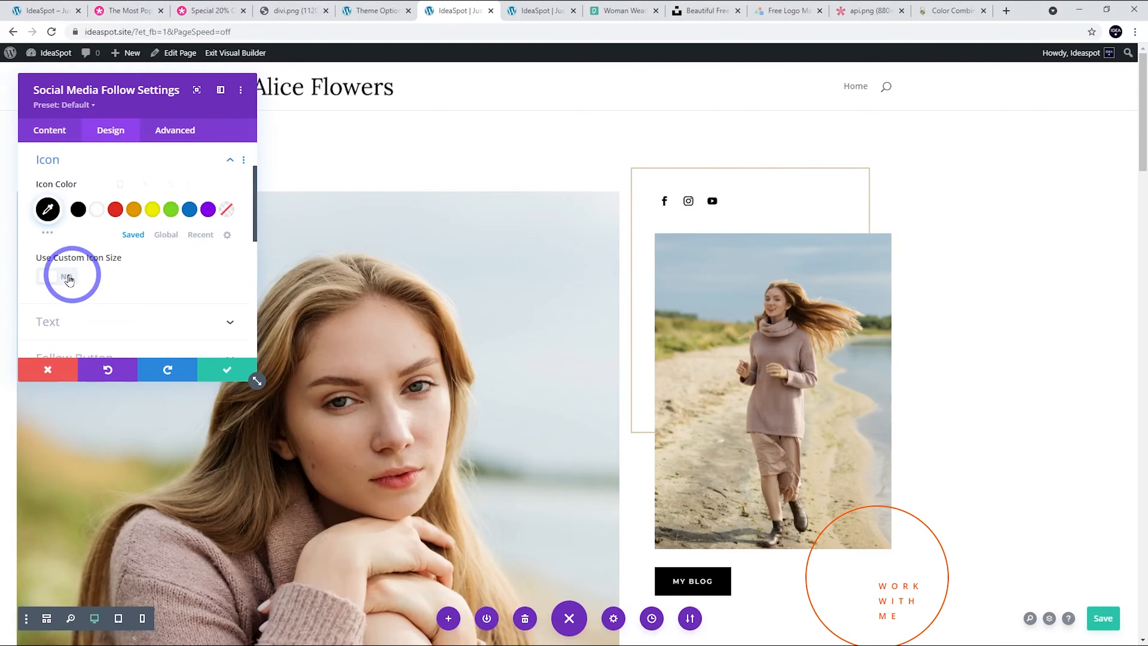
pyautogui.click(58, 278)
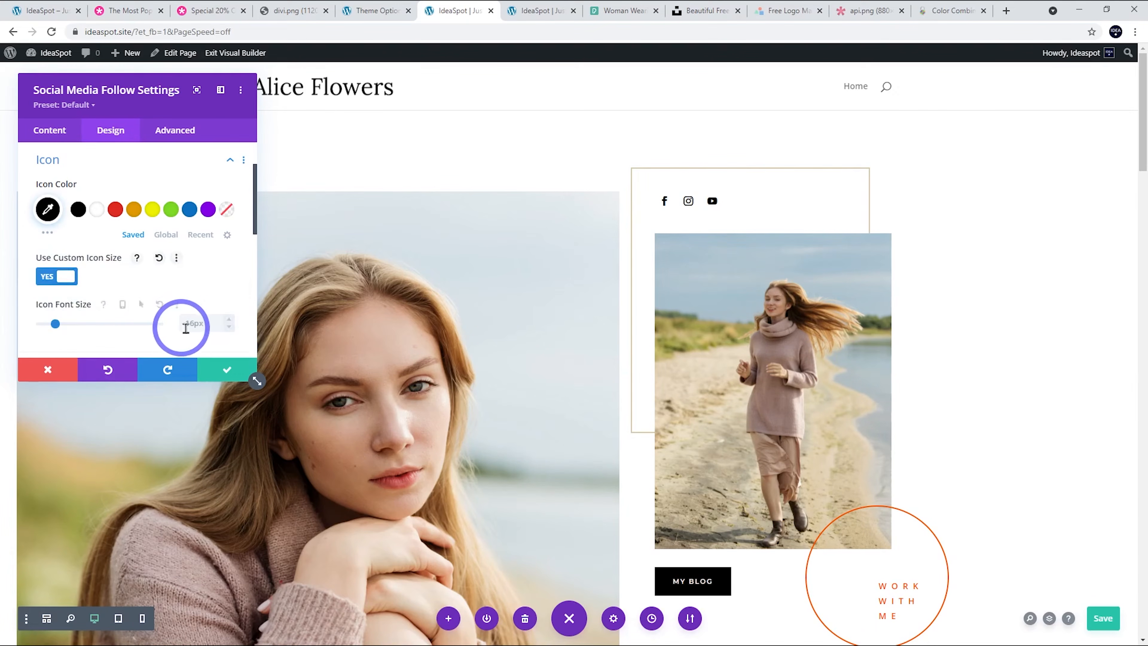
pyautogui.click(230, 320)
pyautogui.click(230, 320)
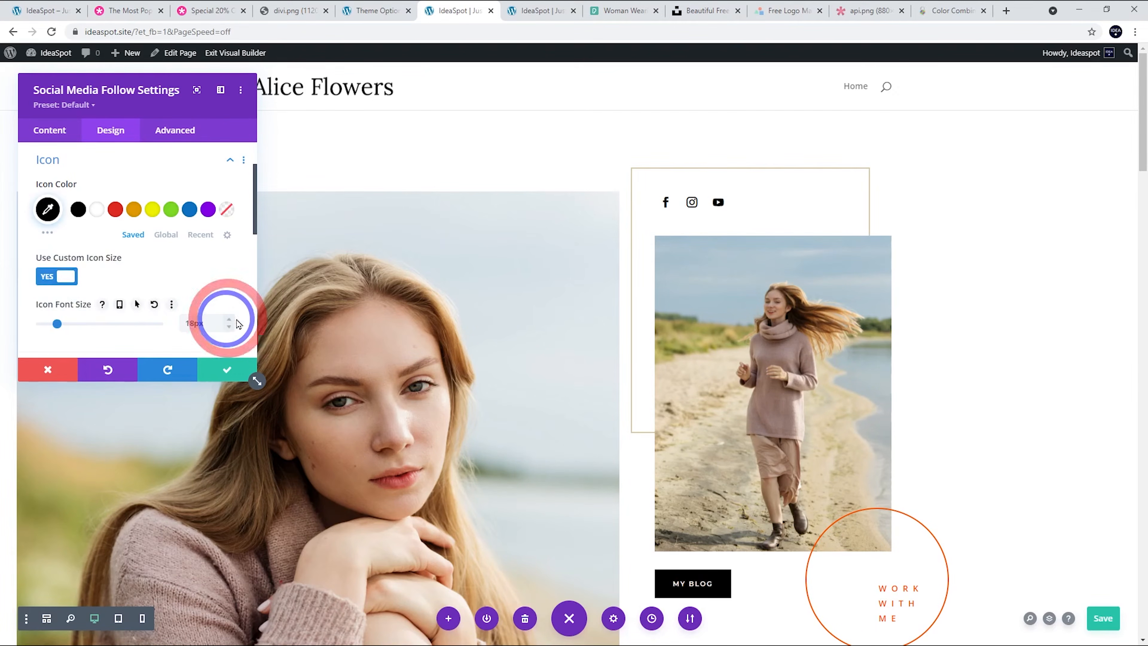
pyautogui.click(226, 369)
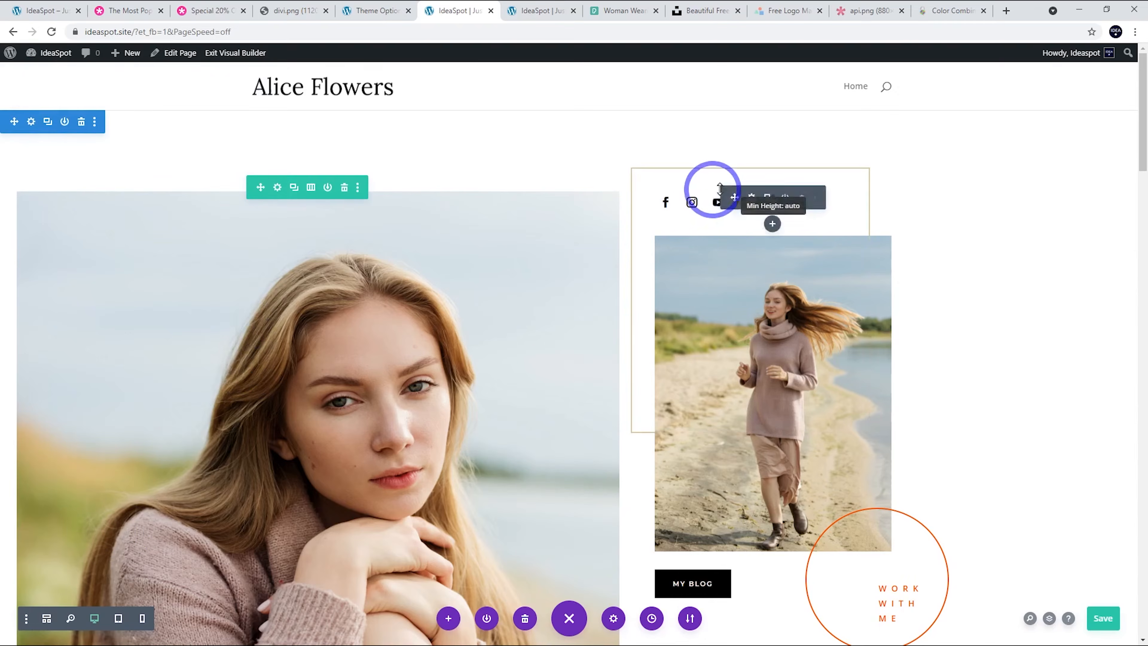
pyautogui.click(120, 623)
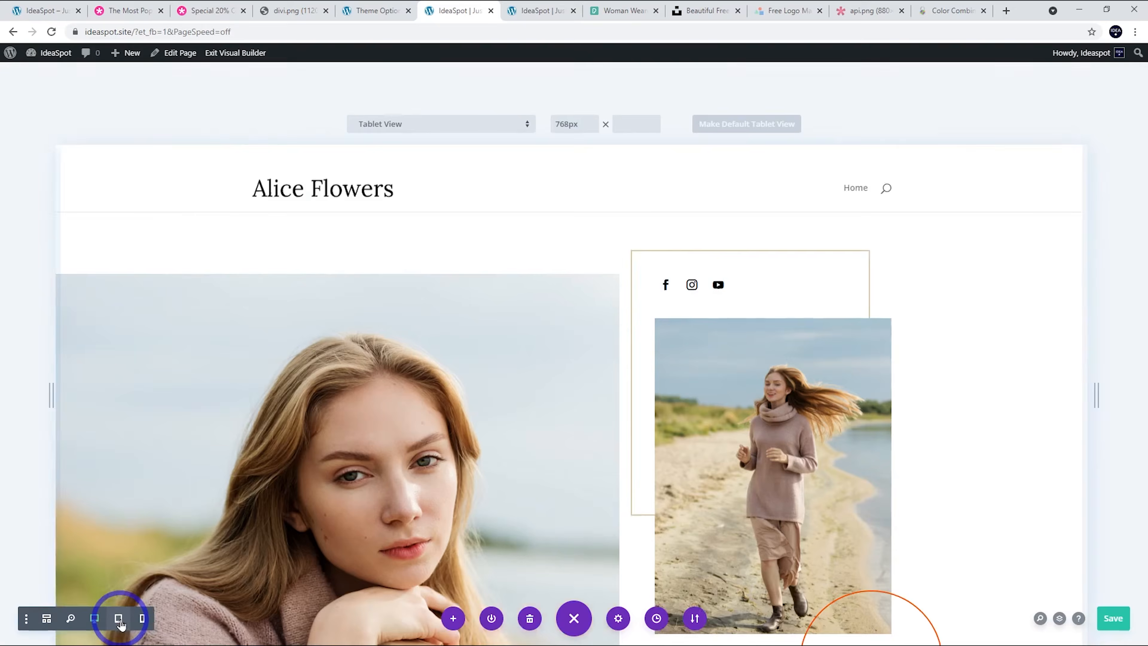
pyautogui.scroll(-3, 668, 344)
pyautogui.scroll(-5, 679, 414)
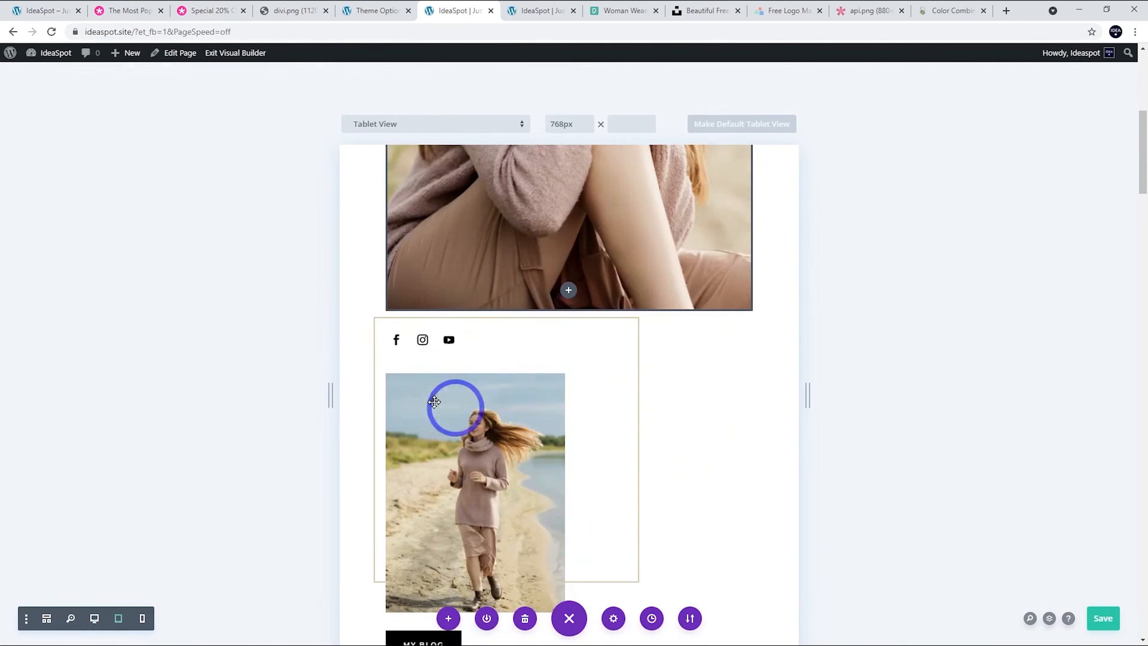
pyautogui.click(141, 623)
pyautogui.scroll(2, 562, 453)
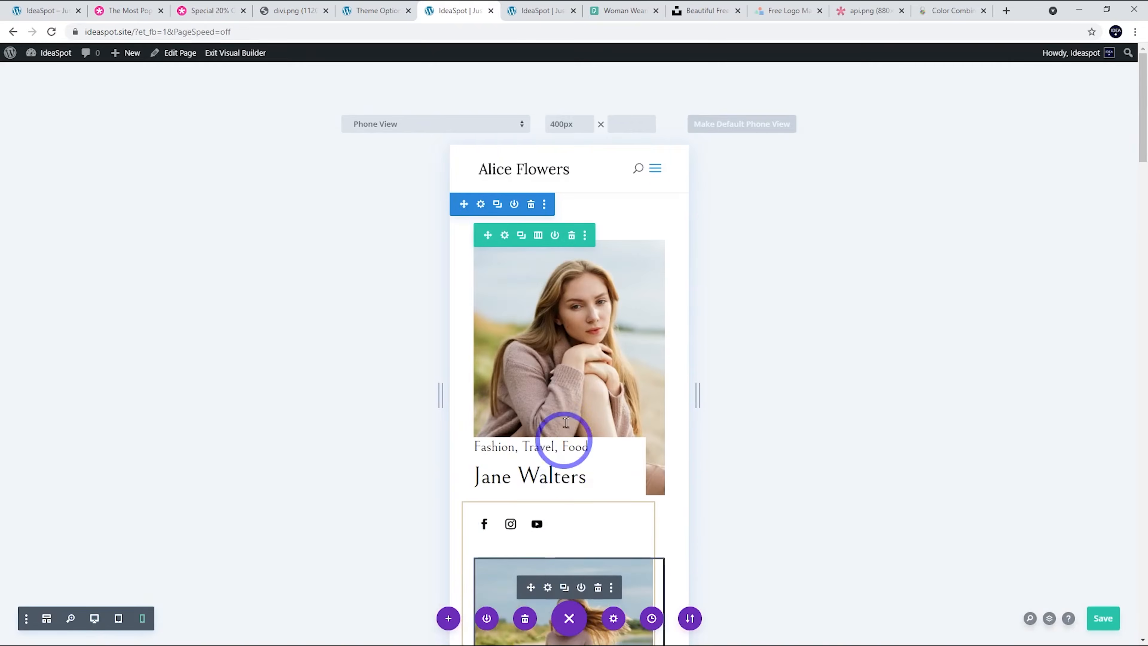
pyautogui.scroll(-13, 573, 362)
pyautogui.scroll(13, 596, 348)
pyautogui.moveTo(568, 346)
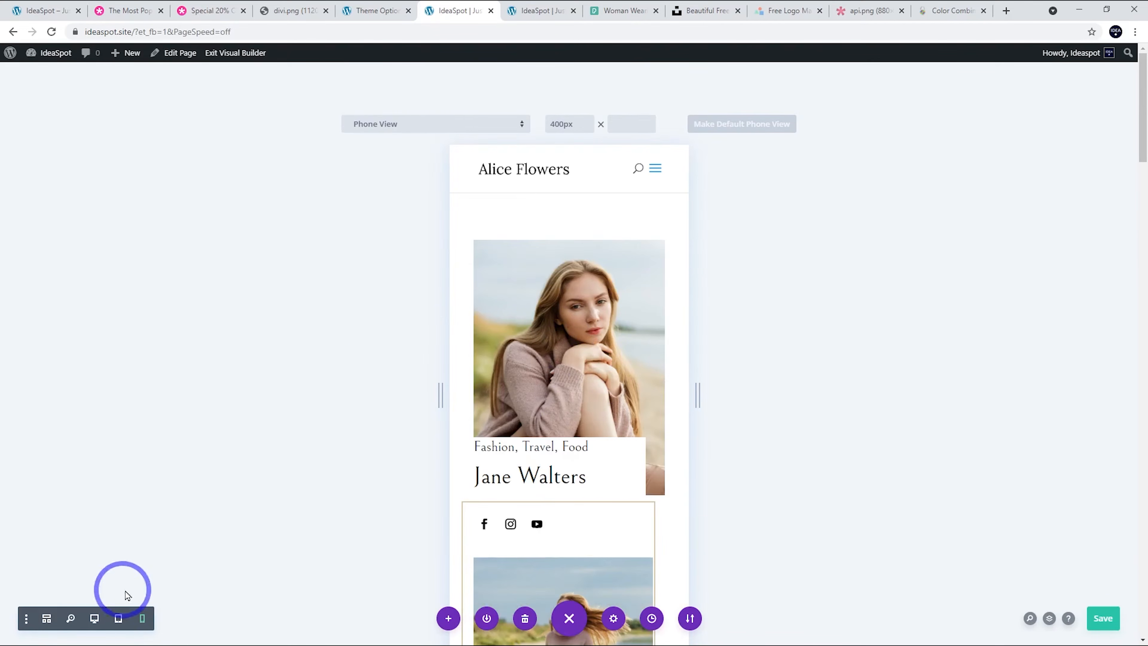
pyautogui.click(119, 620)
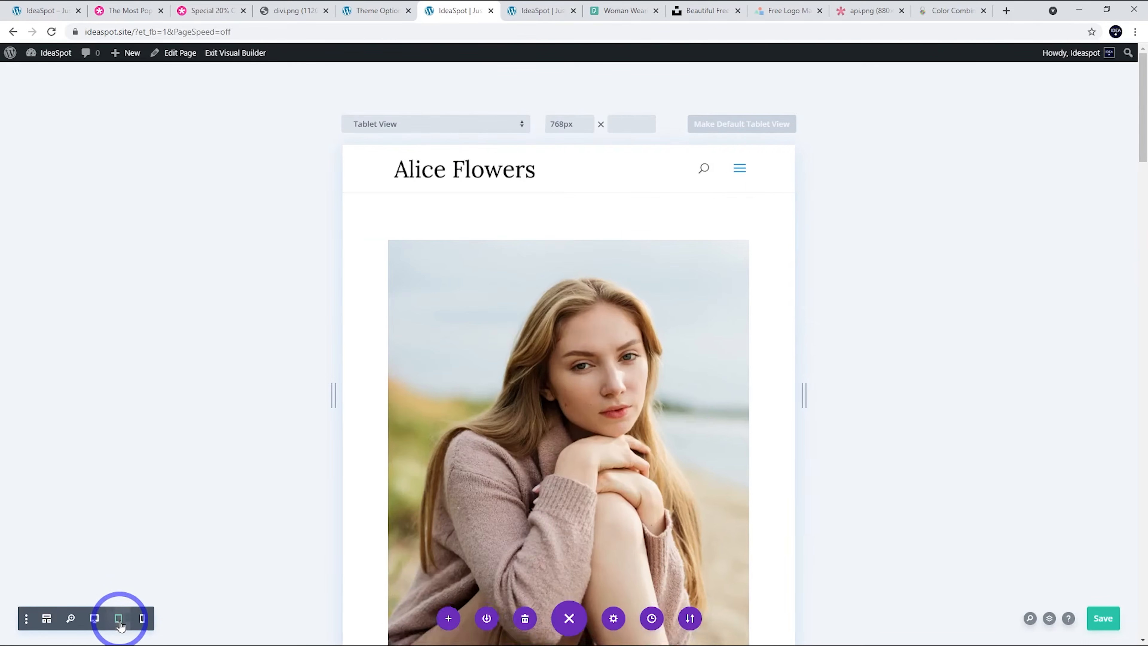
pyautogui.click(95, 619)
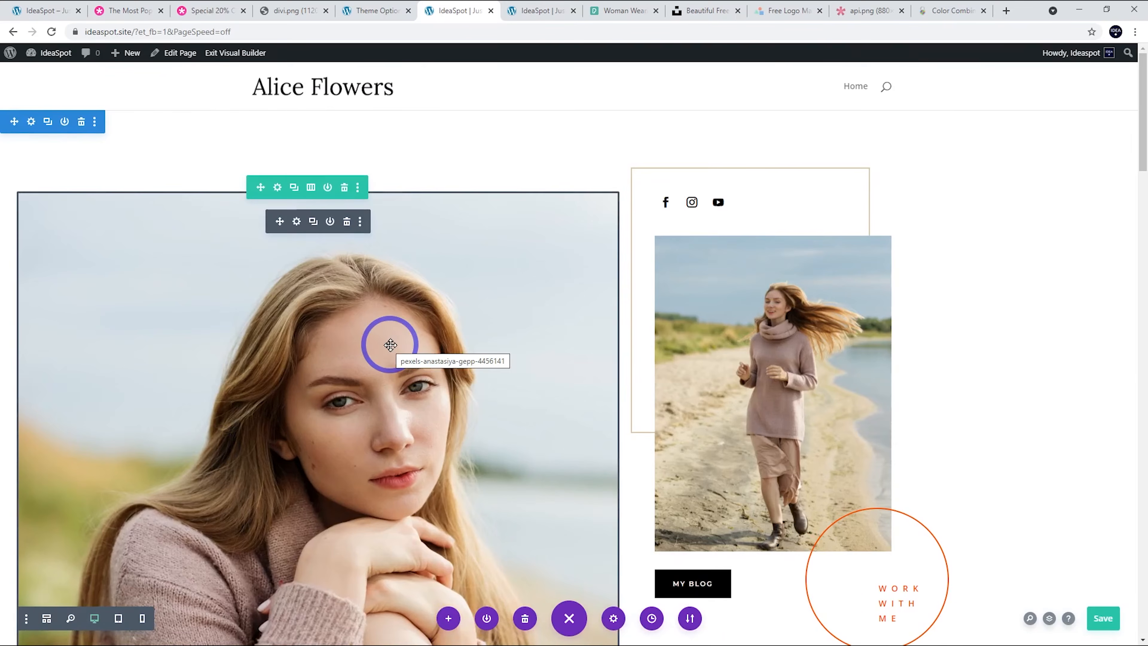
# - Try red and blue icon colours on the Facebook follow icon, then close its settings
pyautogui.scroll(-5, 461, 336)
pyautogui.scroll(5, 479, 337)
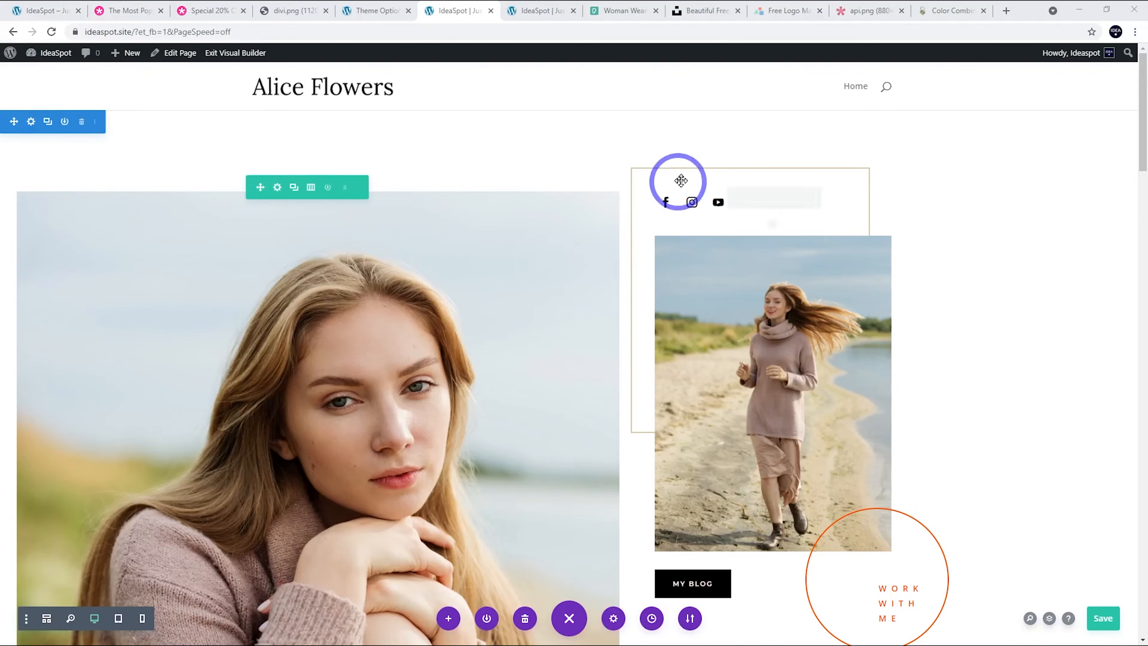
pyautogui.moveTo(661, 199)
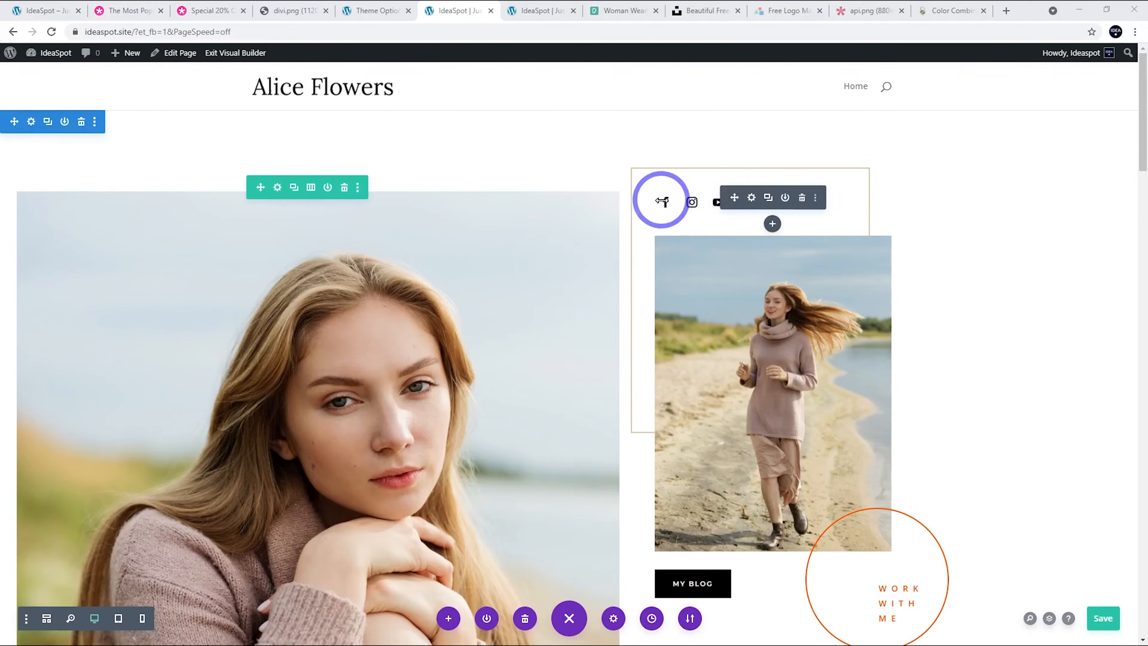
pyautogui.click(750, 201)
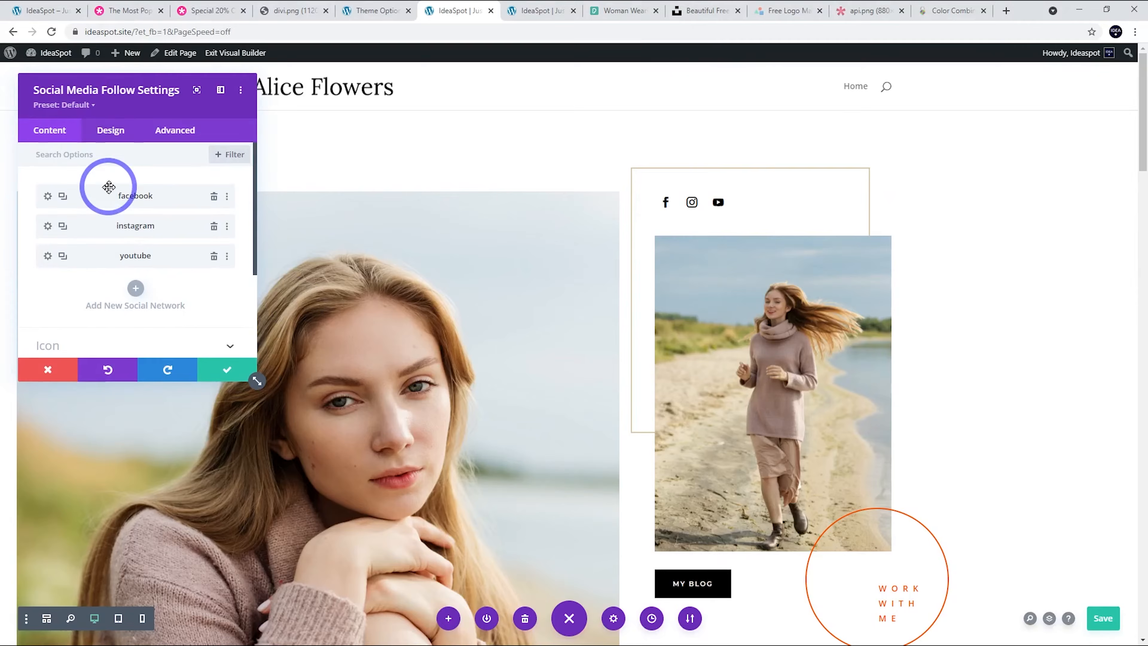
pyautogui.click(48, 197)
pyautogui.click(95, 243)
pyautogui.scroll(-1, 225, 242)
pyautogui.scroll(1, 198, 257)
pyautogui.click(112, 132)
pyautogui.click(97, 197)
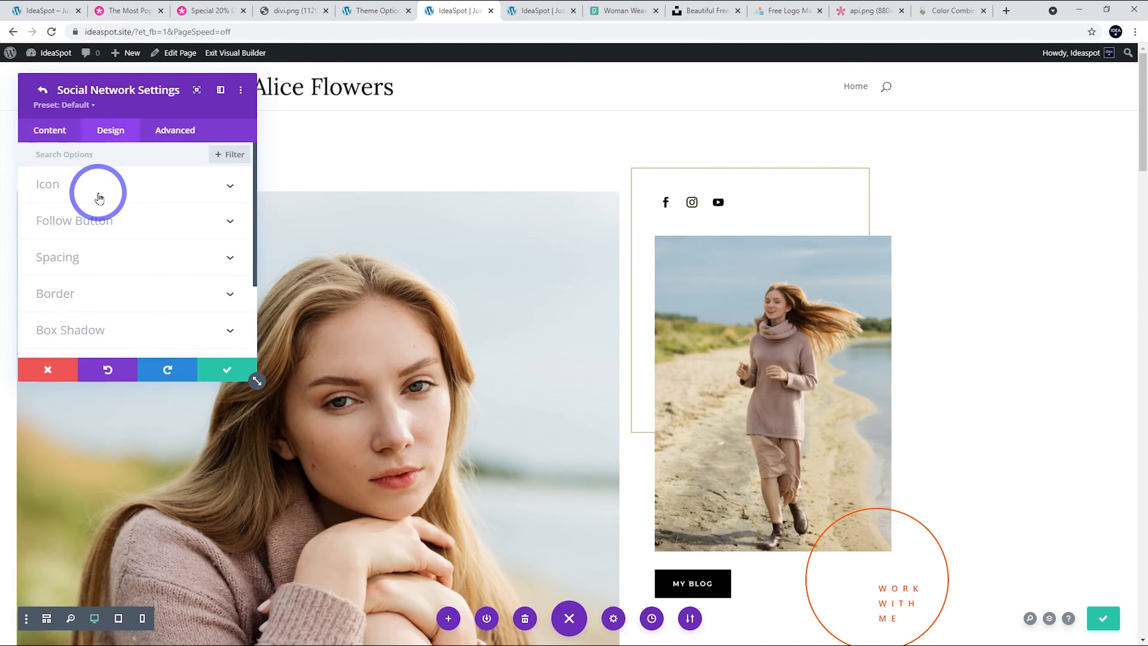
pyautogui.click(115, 233)
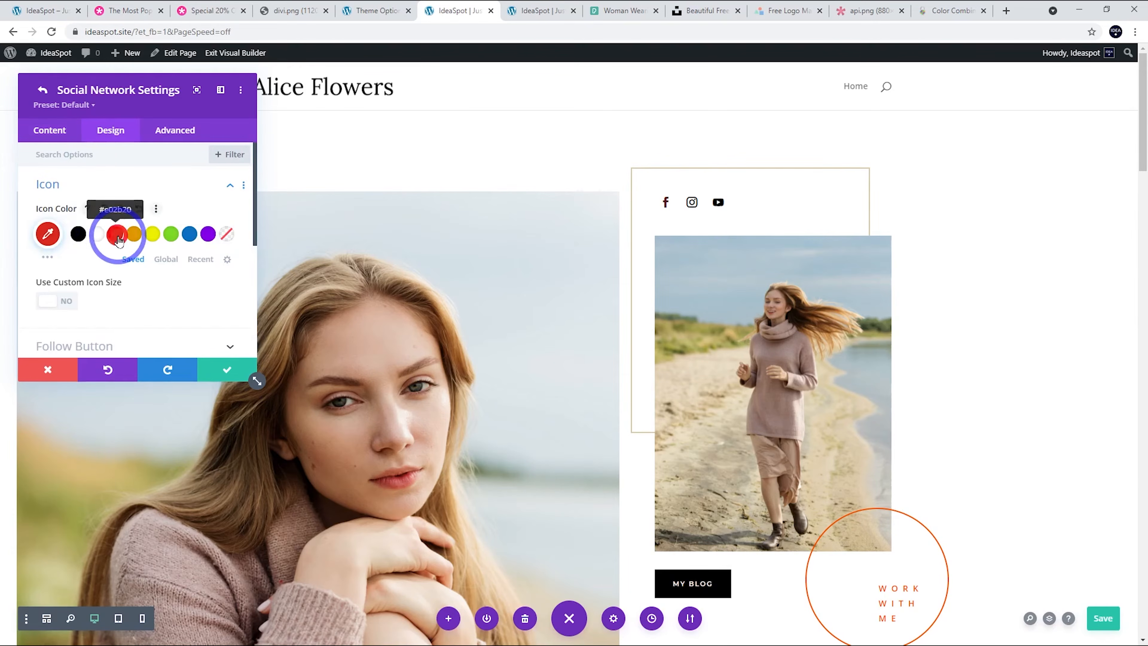
pyautogui.click(189, 233)
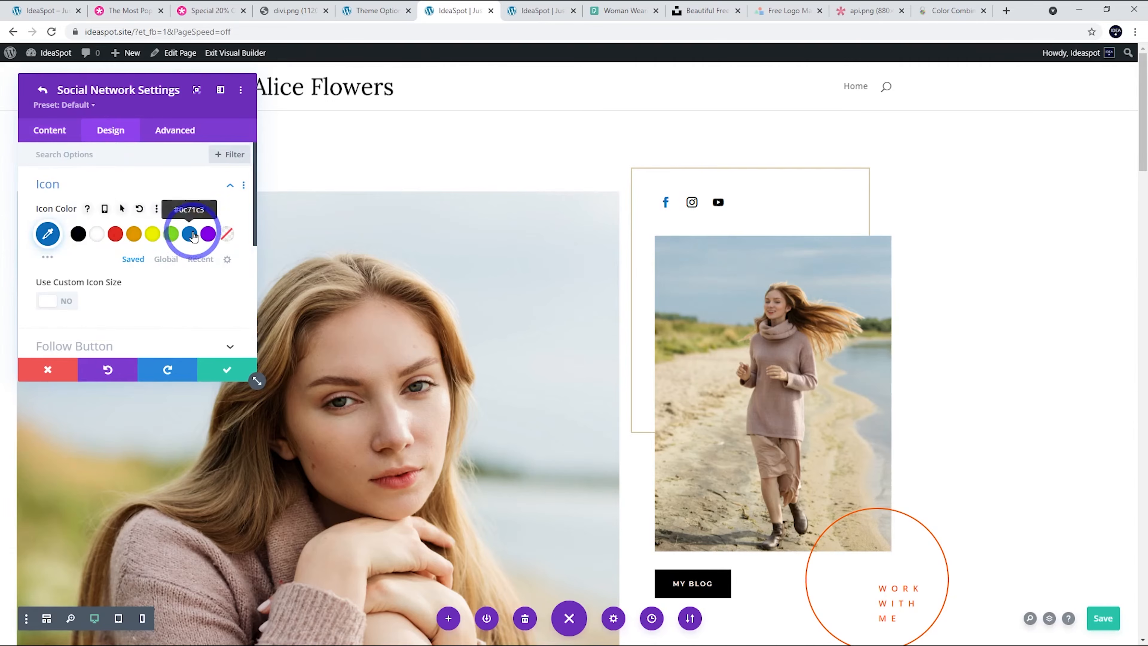
pyautogui.click(48, 235)
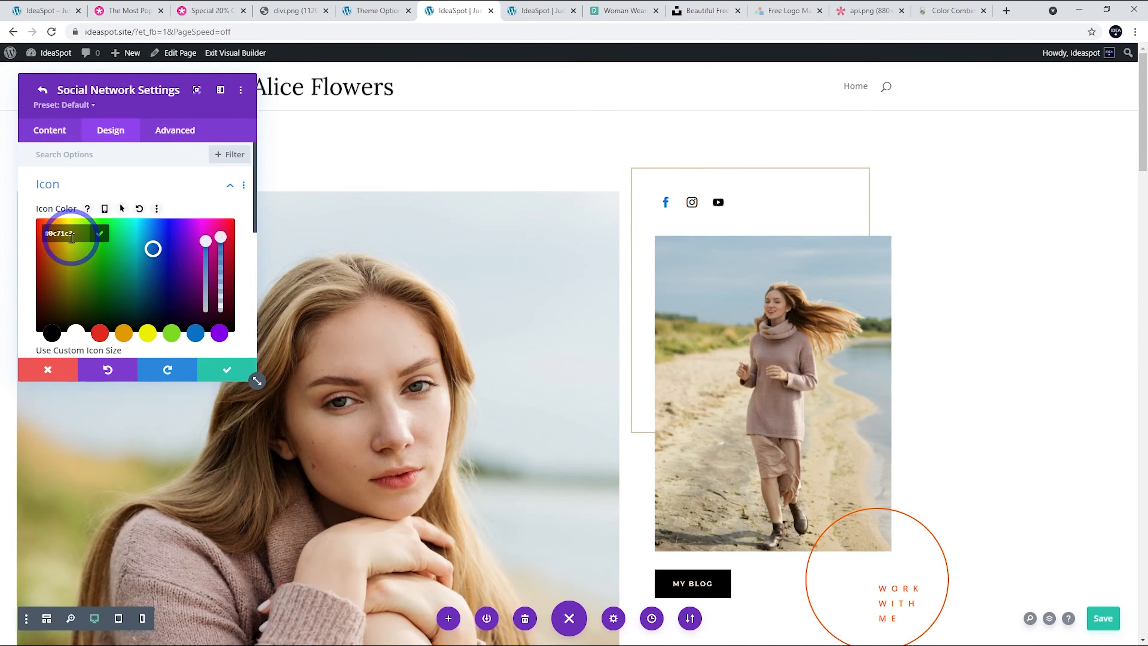
pyautogui.click(61, 376)
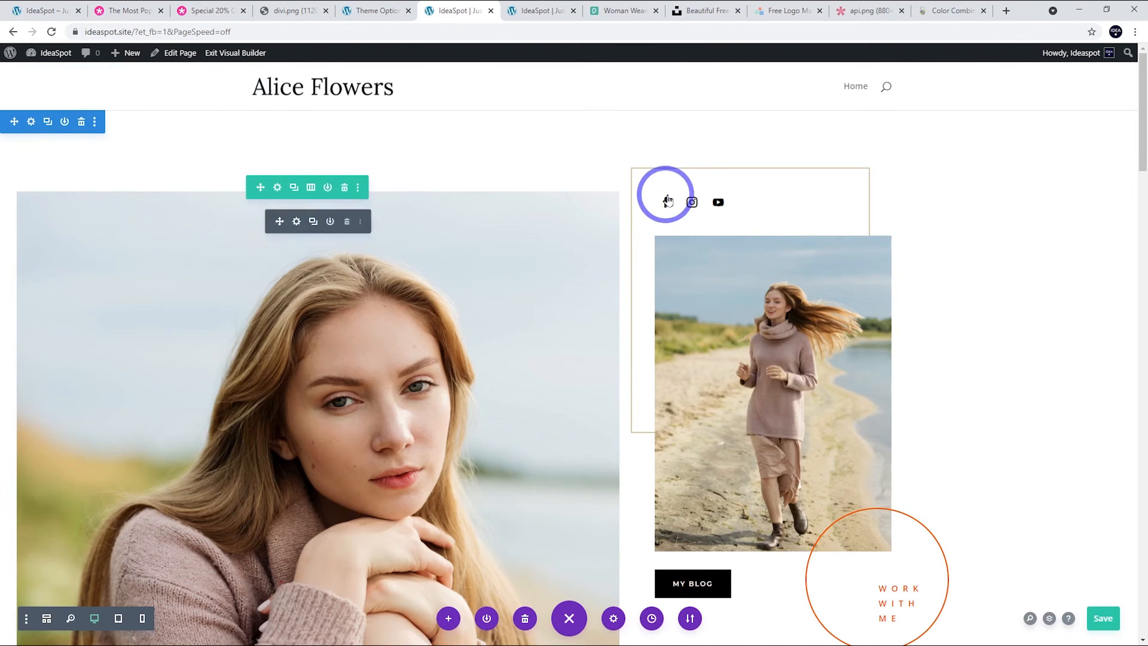
# - Revisit the Facebook icon colour options, leaving it black, and return to Divi Theme Options
pyautogui.click(751, 197)
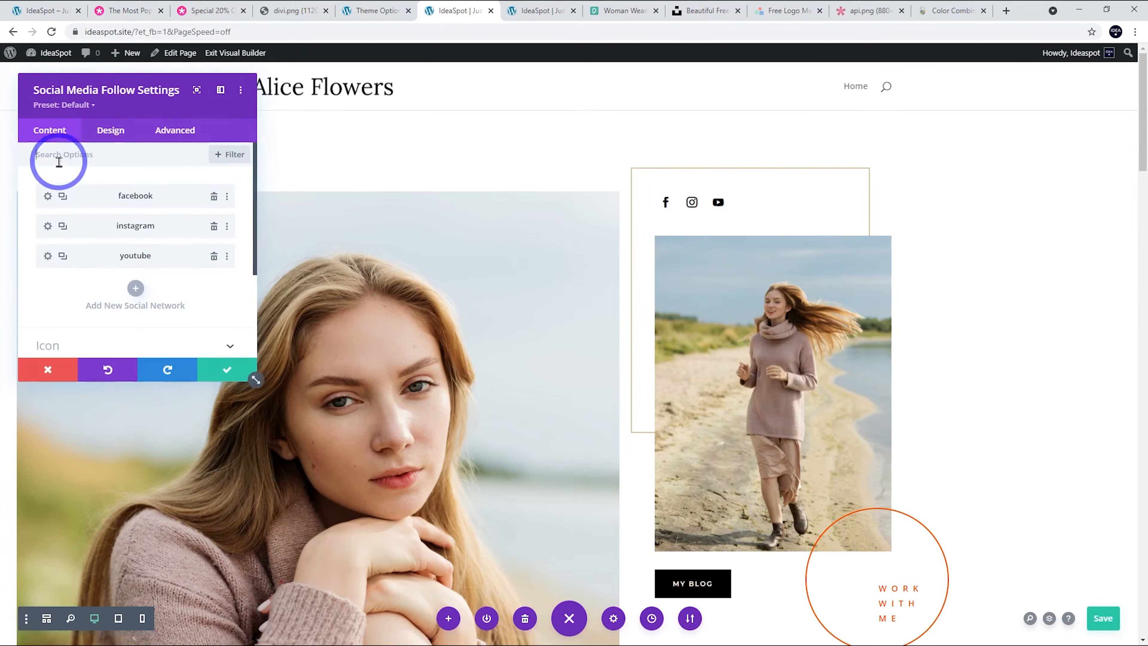
pyautogui.click(47, 197)
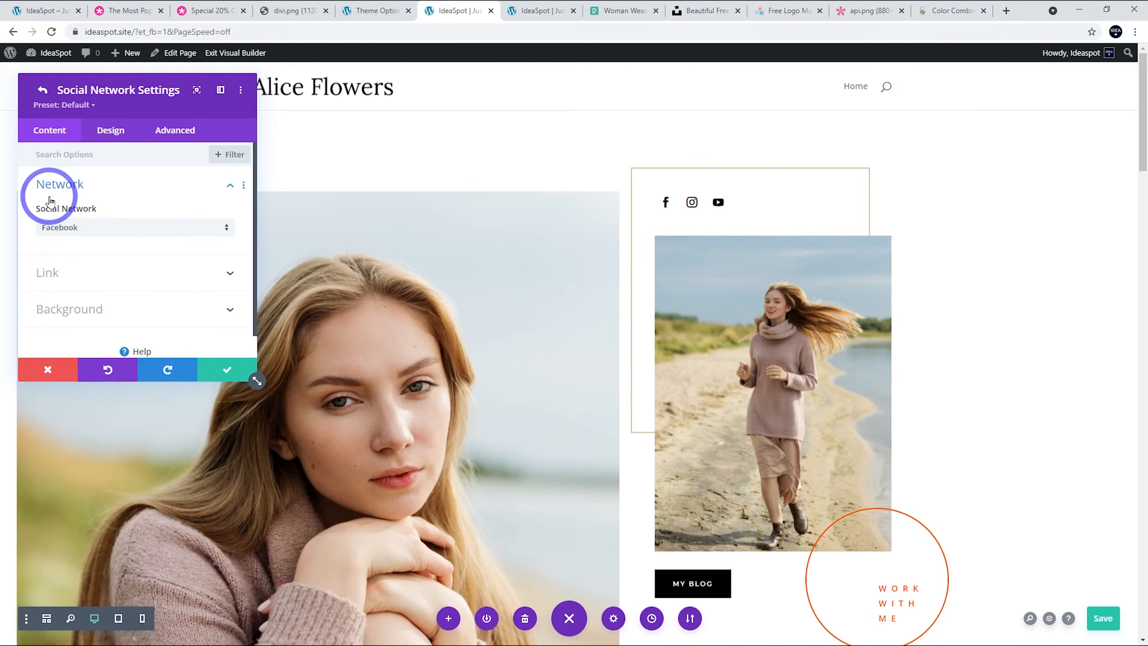
pyautogui.click(108, 132)
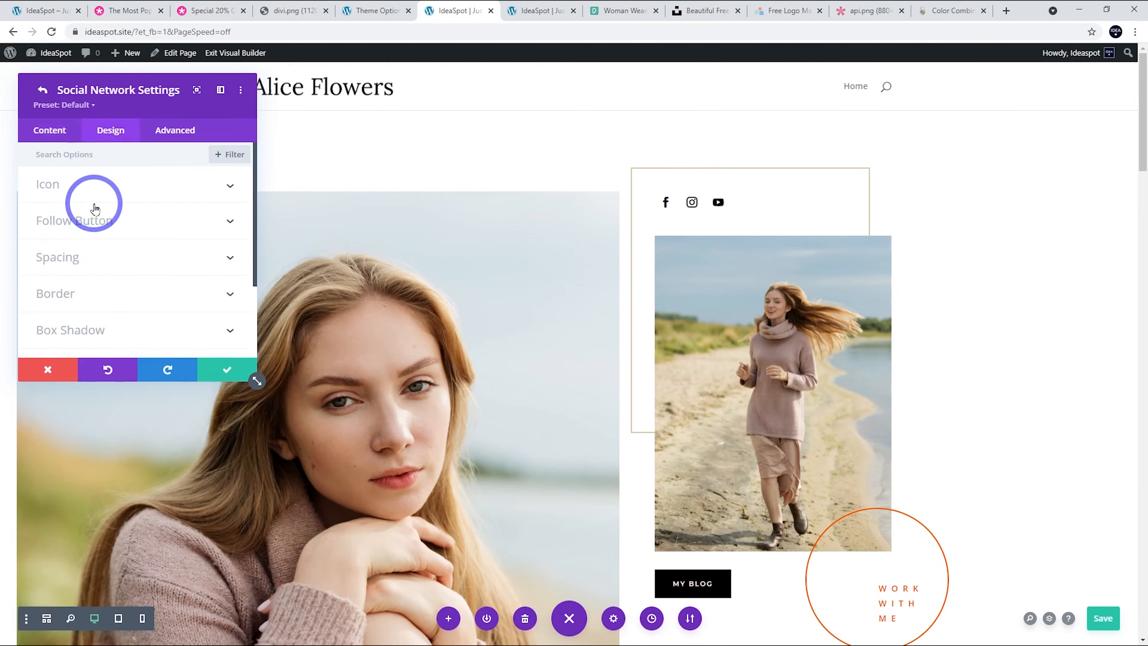
pyautogui.click(90, 190)
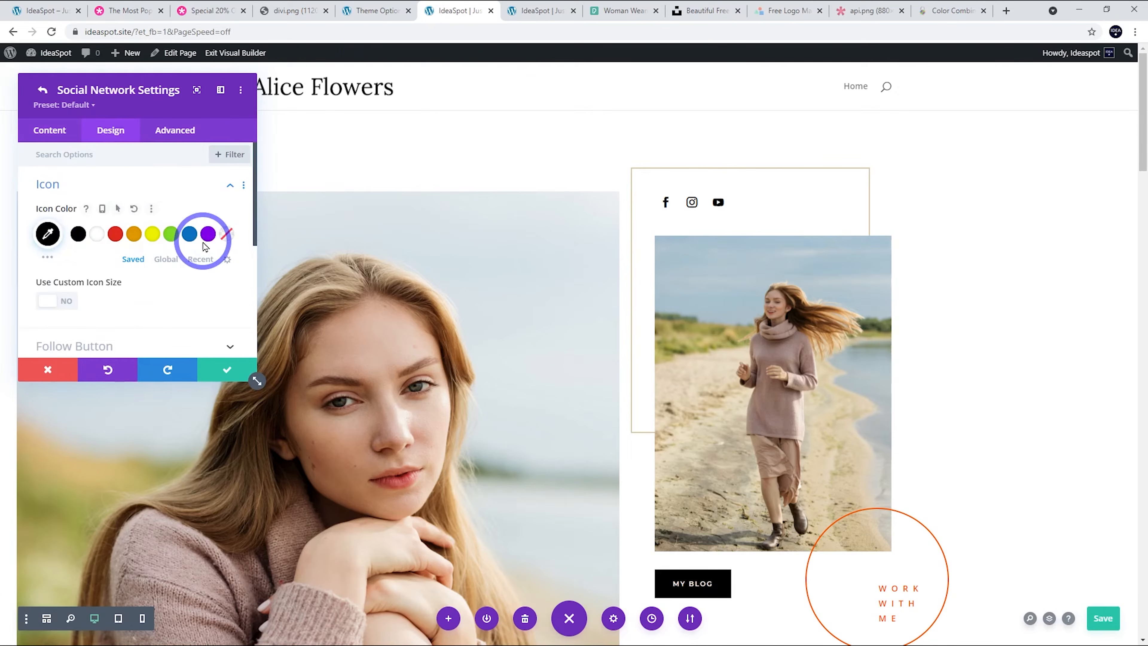
pyautogui.click(373, 11)
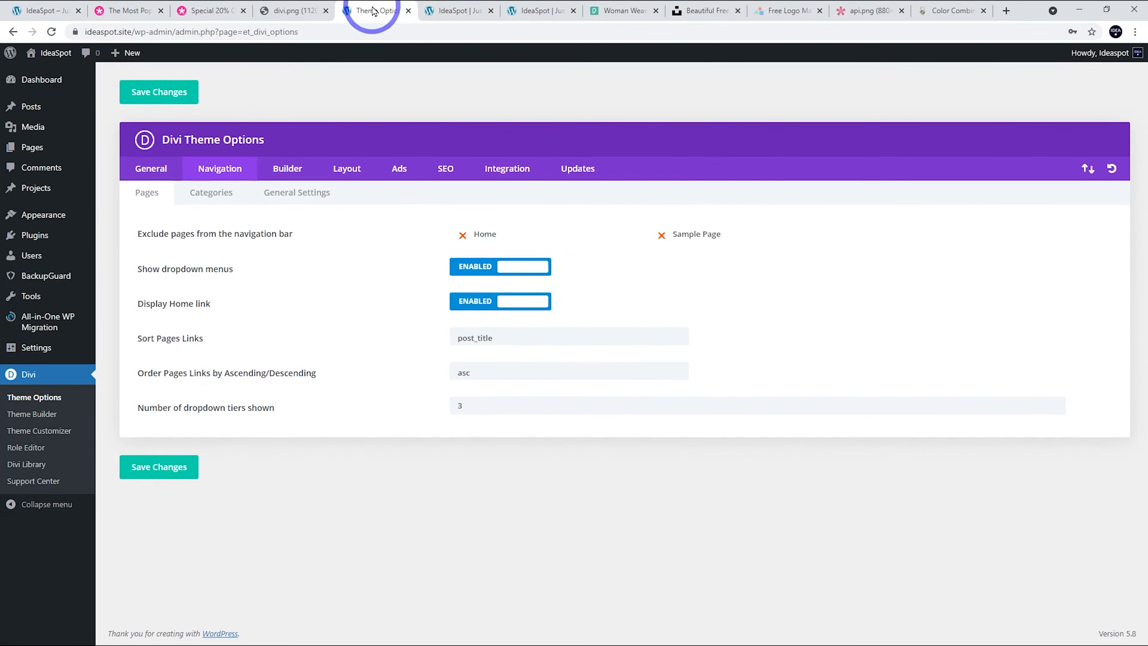
# - Look over the live homepage from top to bottom, then return to the builder's social network settings
pyautogui.click(151, 176)
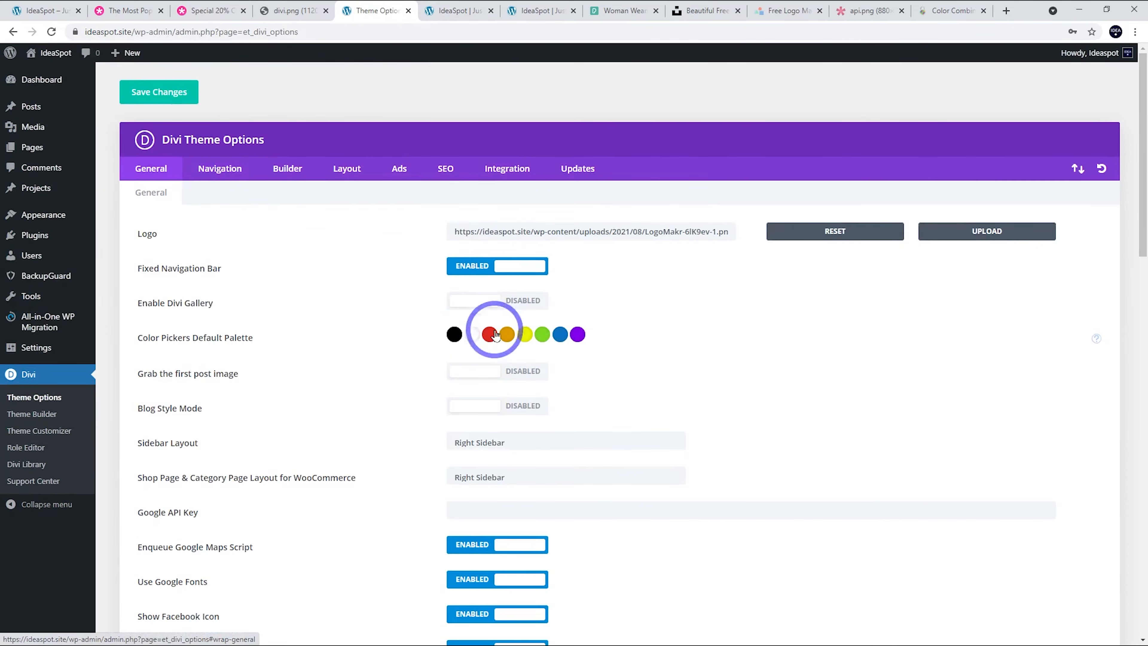
pyautogui.click(538, 10)
pyautogui.scroll(-8, 700, 236)
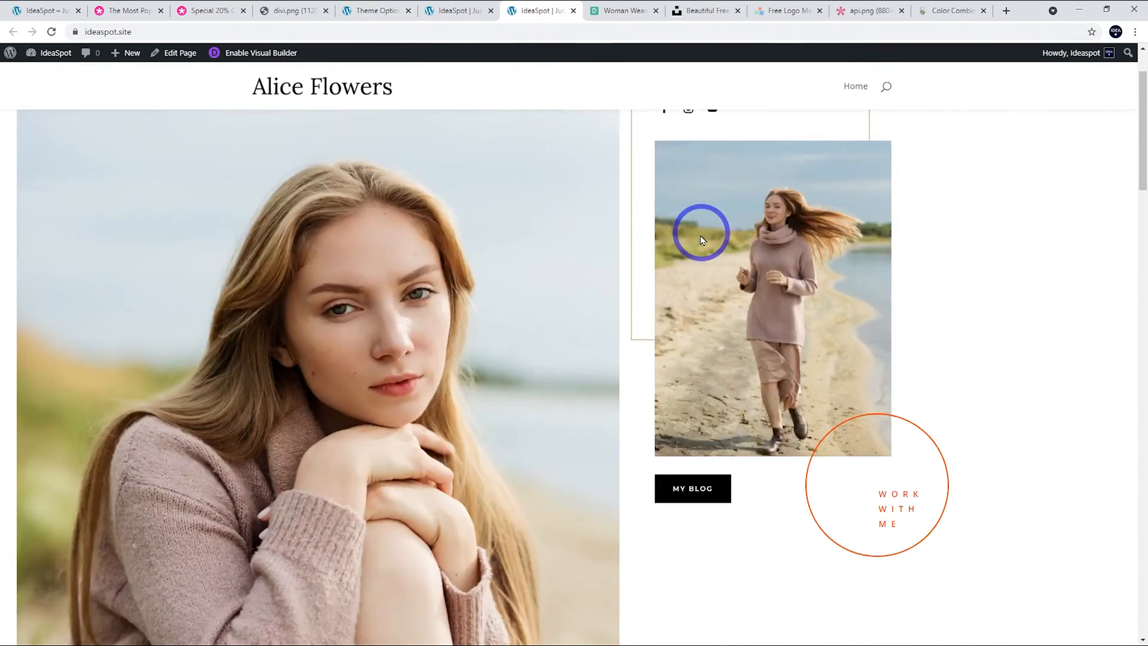
pyautogui.scroll(5, 833, 349)
pyautogui.scroll(2, 508, 244)
pyautogui.scroll(-4, 745, 318)
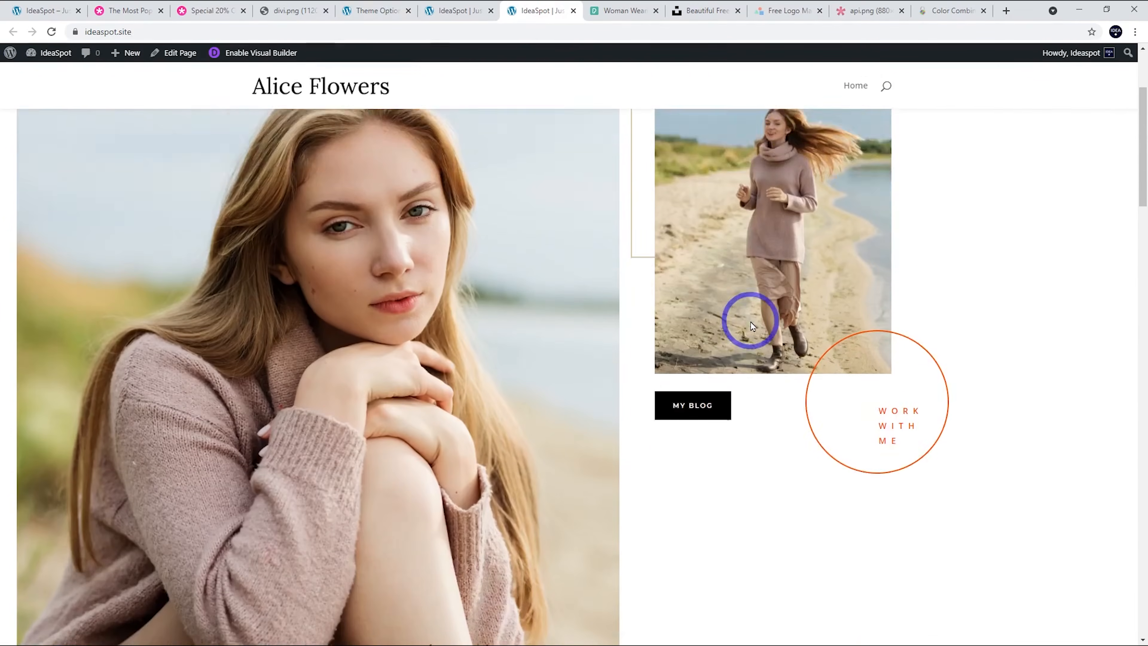
pyautogui.scroll(3, 632, 175)
pyautogui.scroll(-12, 640, 180)
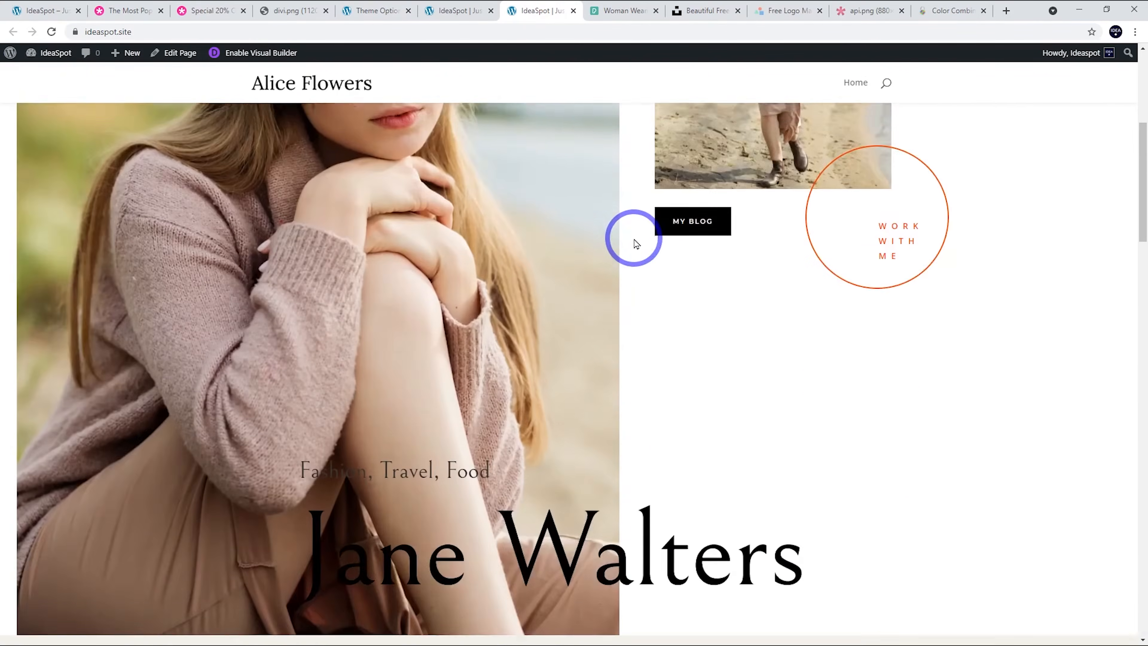
pyautogui.scroll(-10, 443, 287)
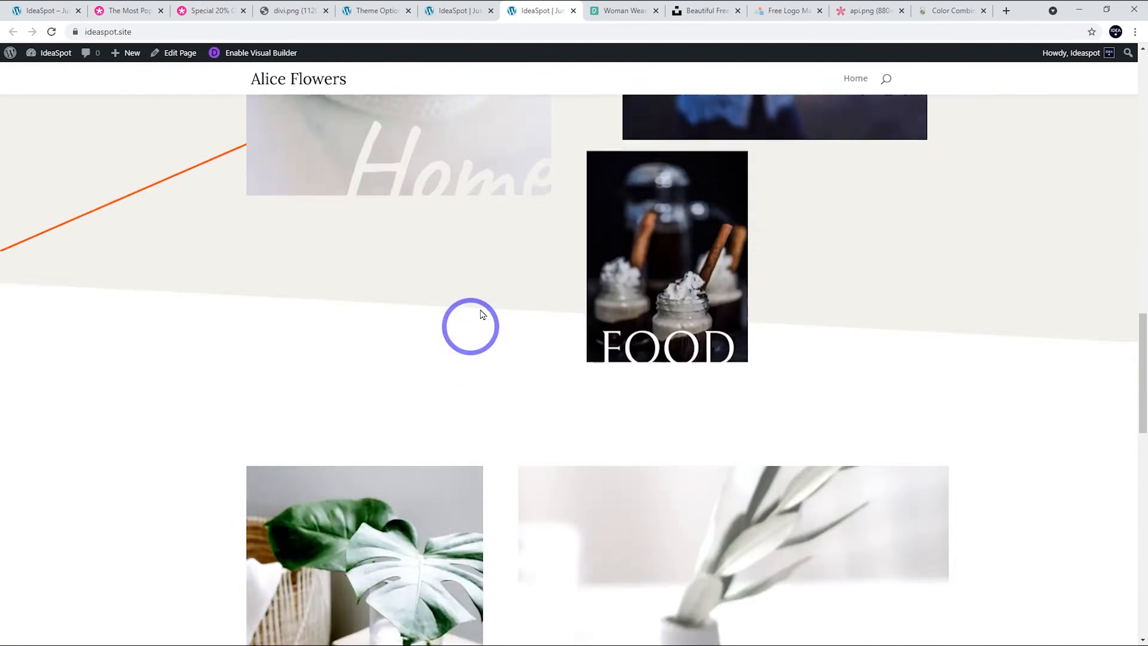
pyautogui.scroll(13, 523, 292)
pyautogui.scroll(-6, 1003, 387)
pyautogui.scroll(15, 1017, 385)
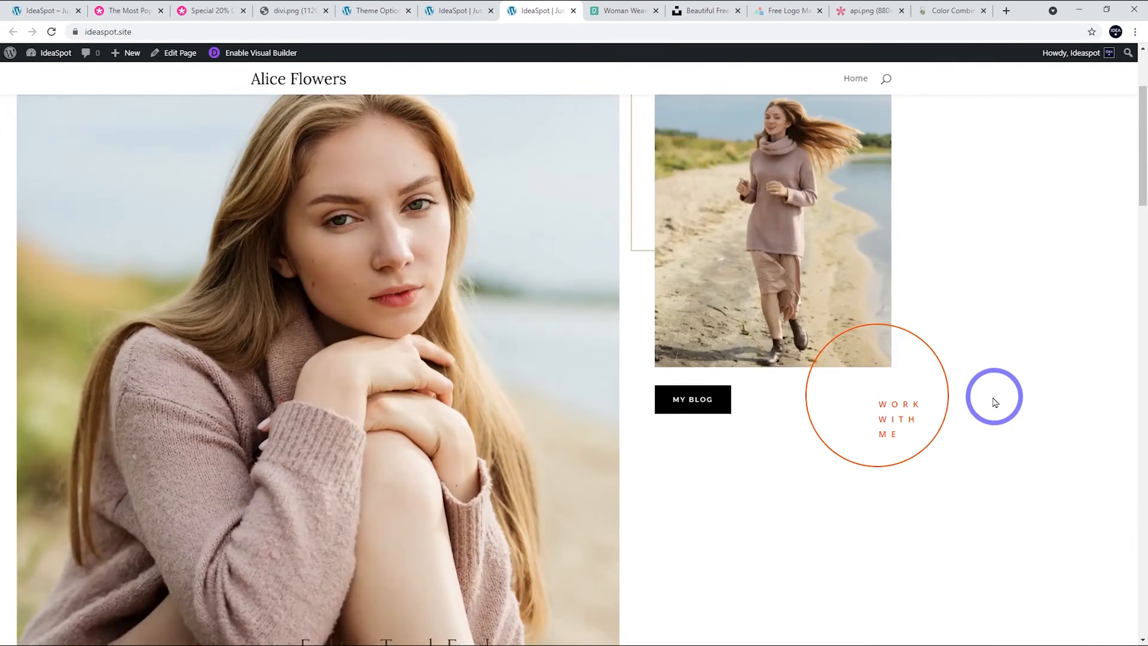
pyautogui.click(447, 10)
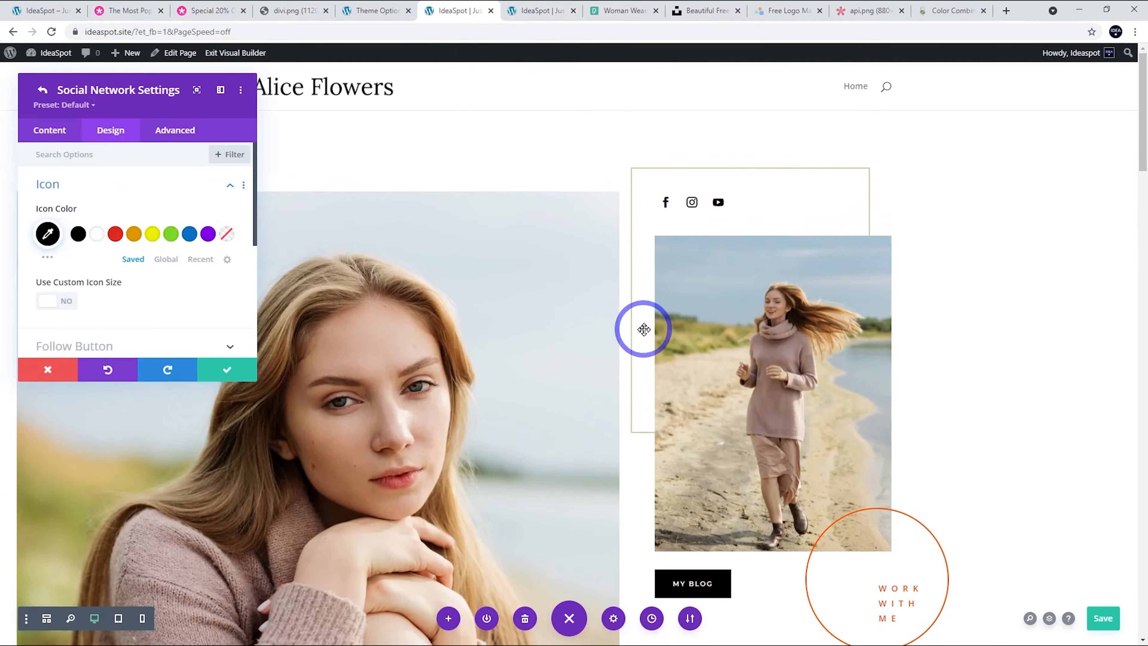
# - Bring up the Divi Theme Options page from the live site tab
pyautogui.scroll(-4, 835, 328)
pyautogui.click(537, 10)
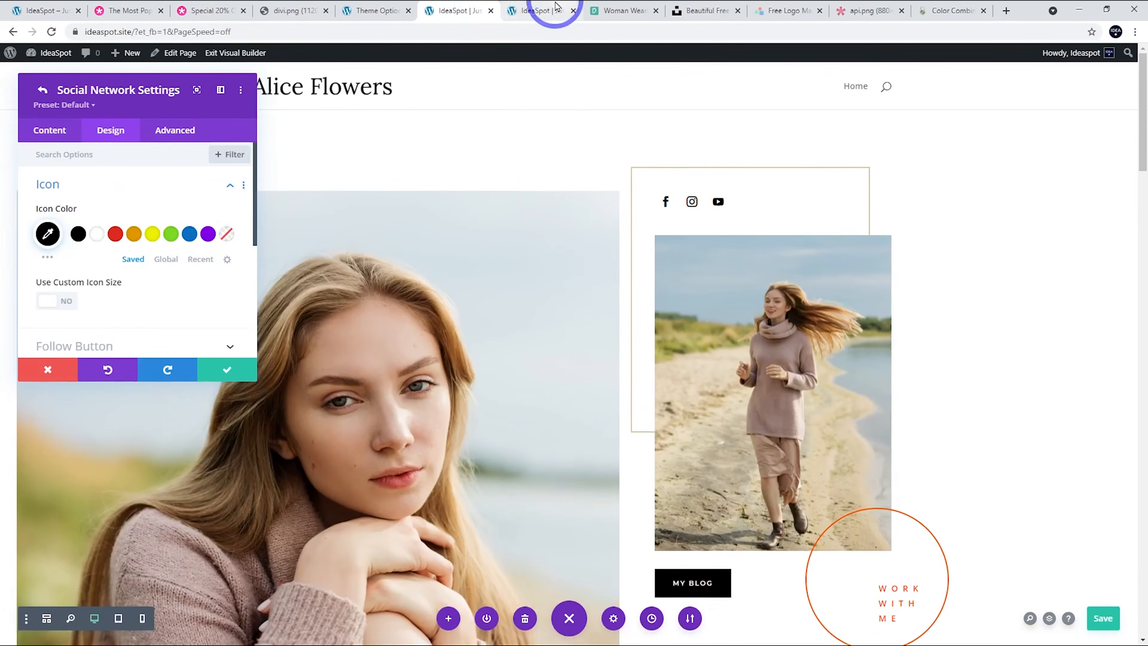
pyautogui.click(372, 6)
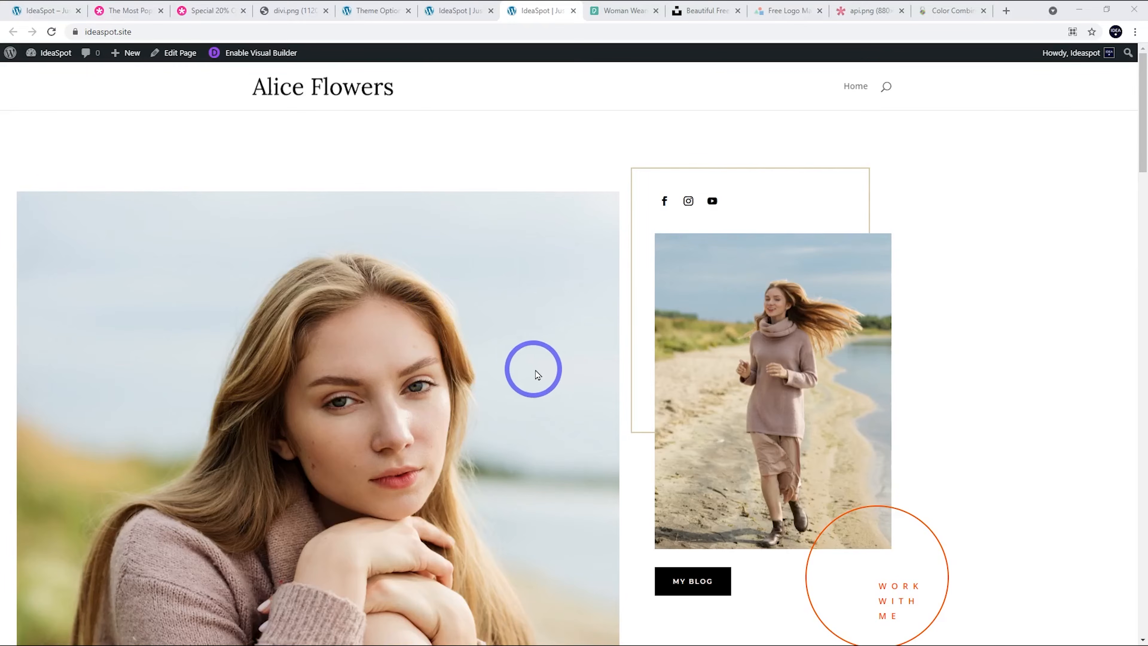
pyautogui.click(141, 32)
pyautogui.rightClick(139, 33)
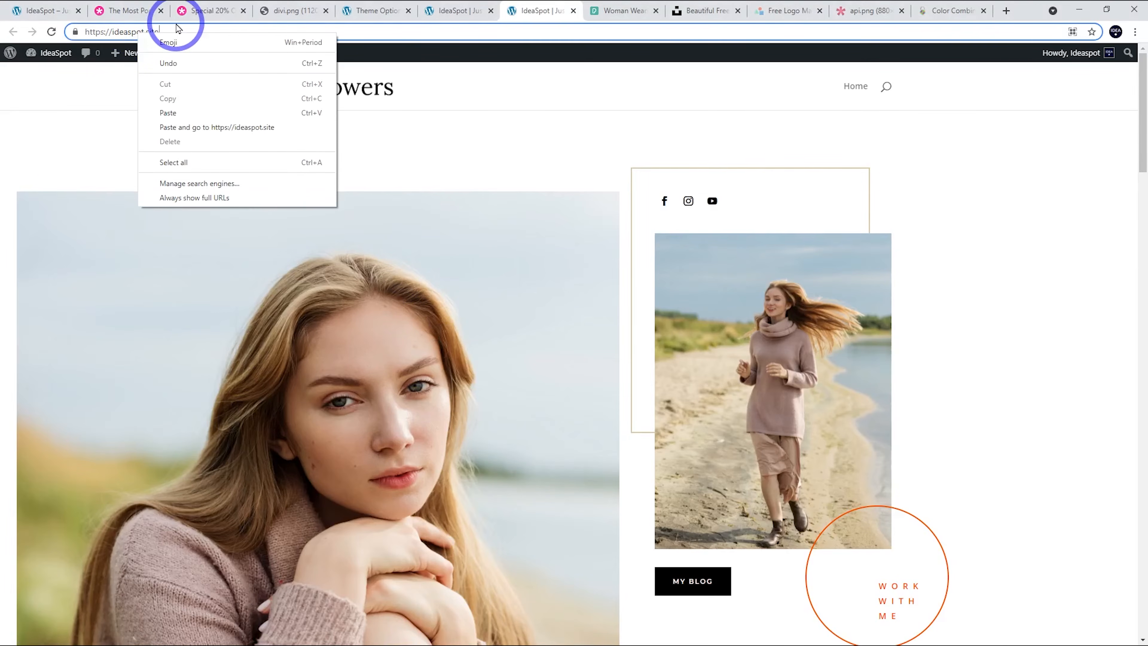
pyautogui.click(135, 28)
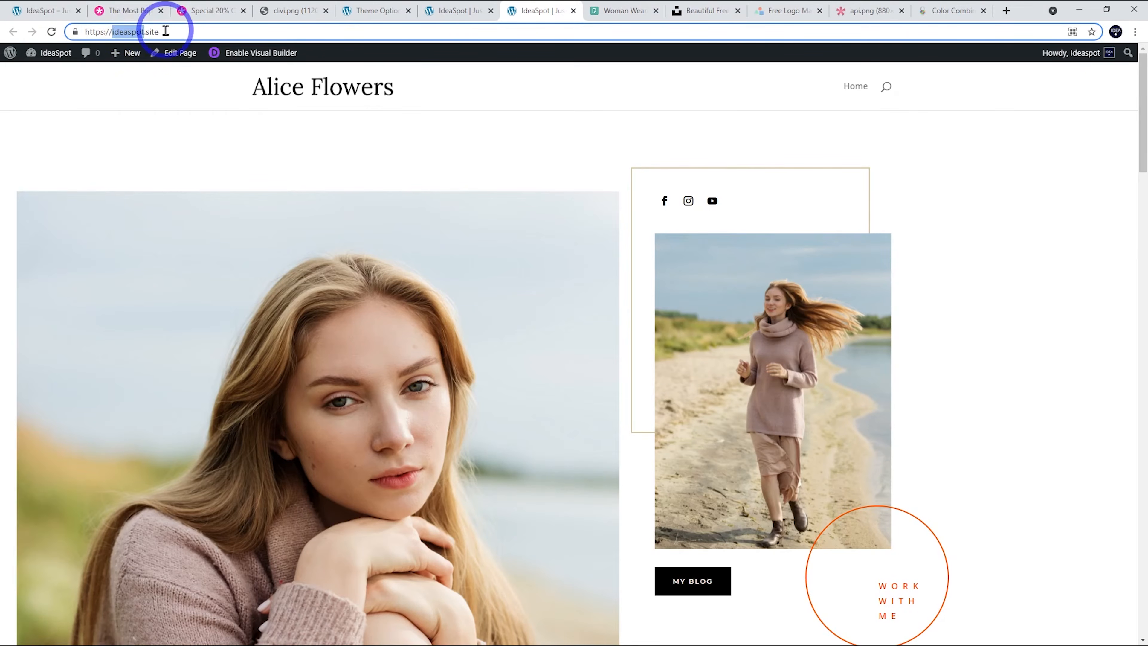
pyautogui.rightClick(111, 34)
pyautogui.click(132, 77)
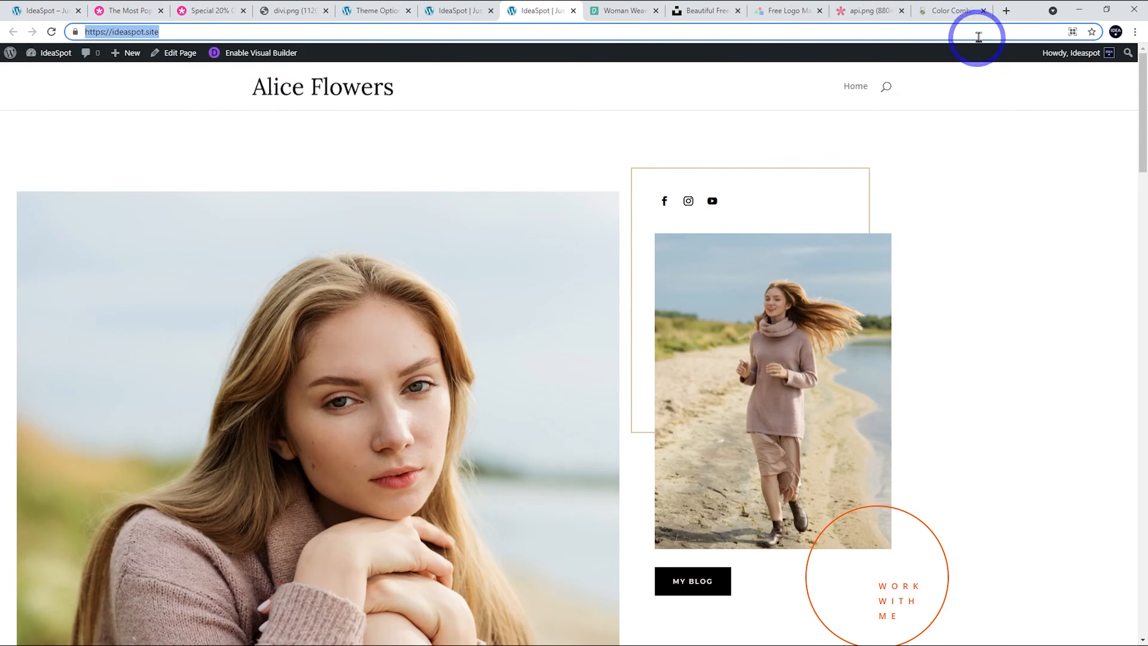
pyautogui.click(950, 10)
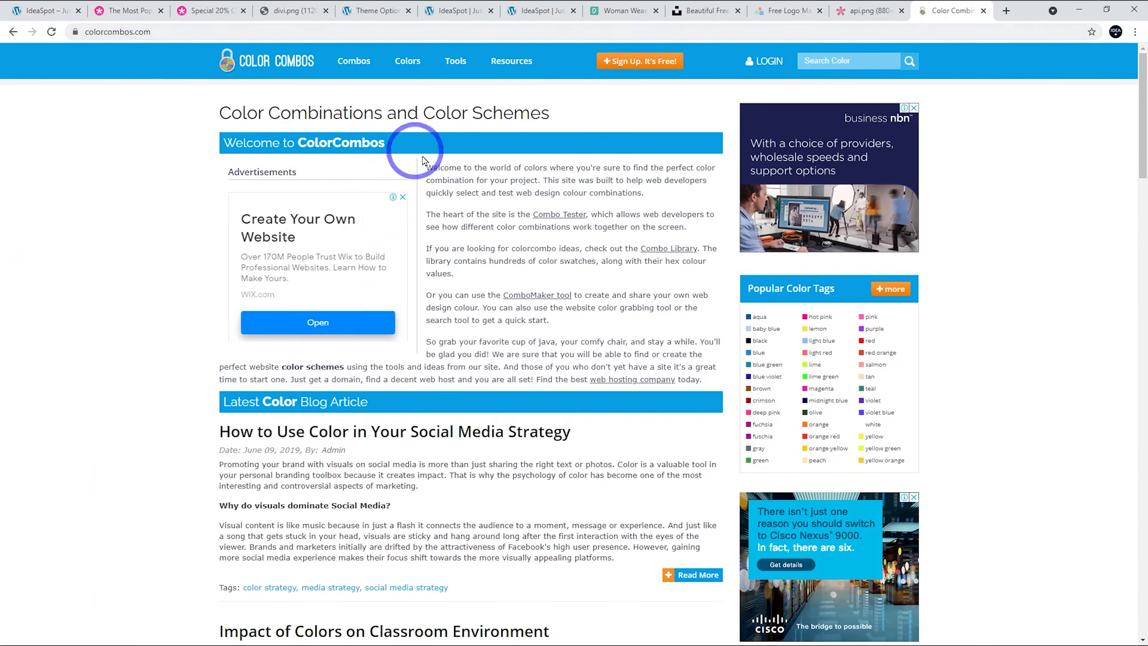
# - Grab ideaspot.site's colours in Color Combos, yielding eight swatches from #604800 to #ffffff
pyautogui.moveTo(457, 64)
pyautogui.click(462, 121)
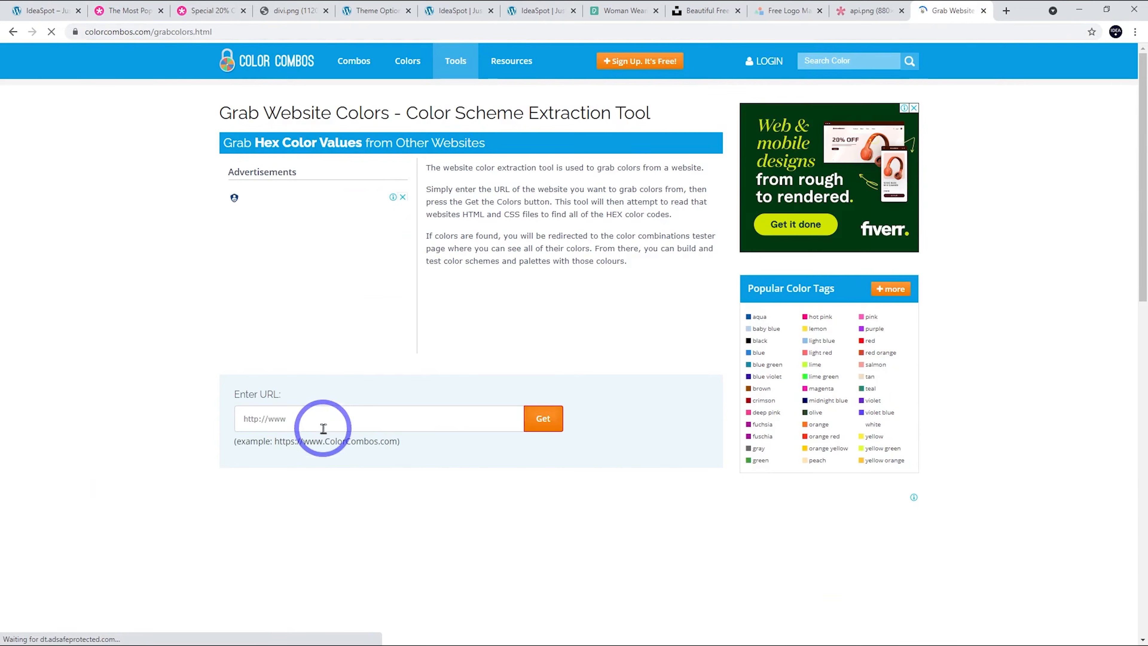
pyautogui.click(339, 420)
pyautogui.click(253, 447)
pyautogui.click(544, 422)
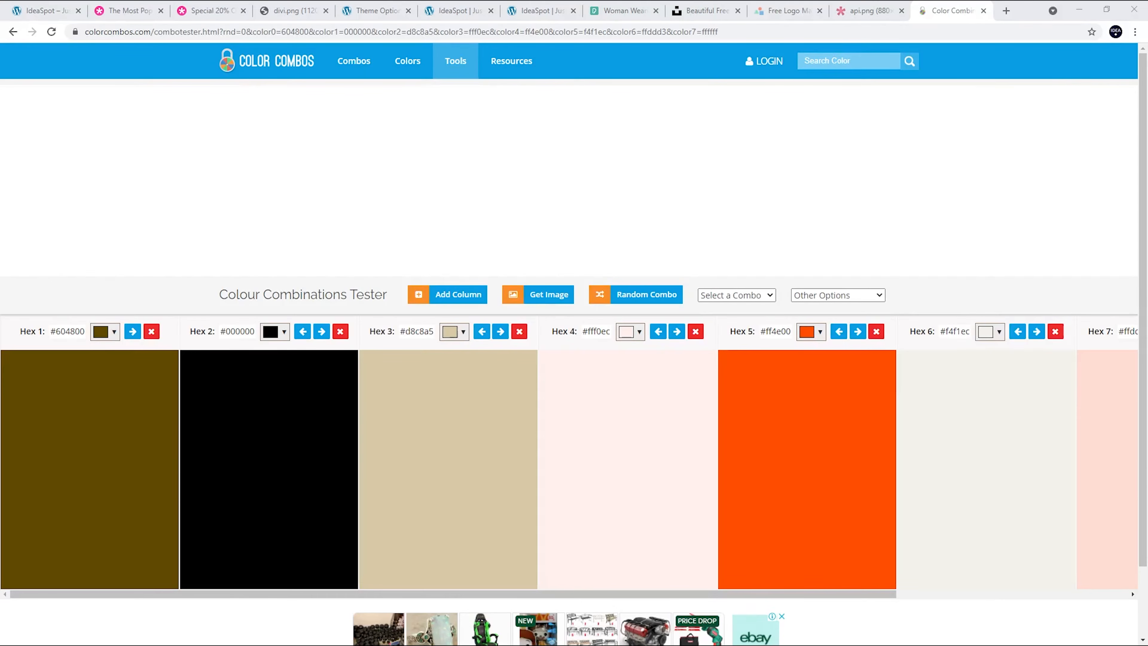
pyautogui.moveTo(697, 592); pyautogui.dragTo(461, 594)
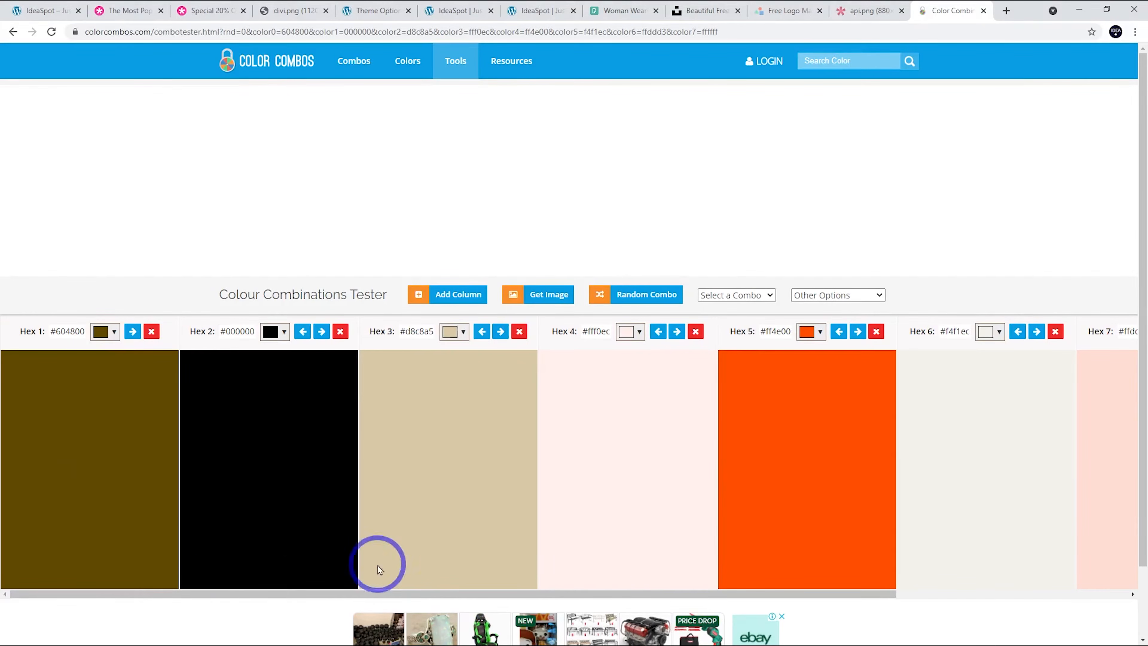
pyautogui.moveTo(451, 594); pyautogui.dragTo(728, 596)
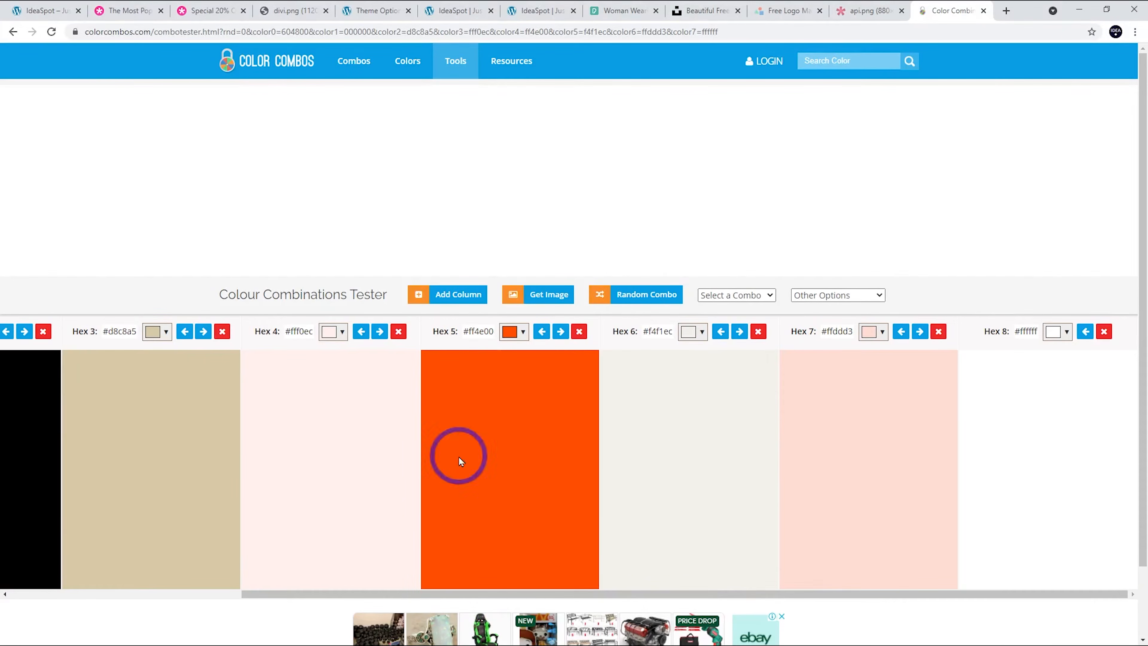
pyautogui.moveTo(573, 594); pyautogui.dragTo(284, 559)
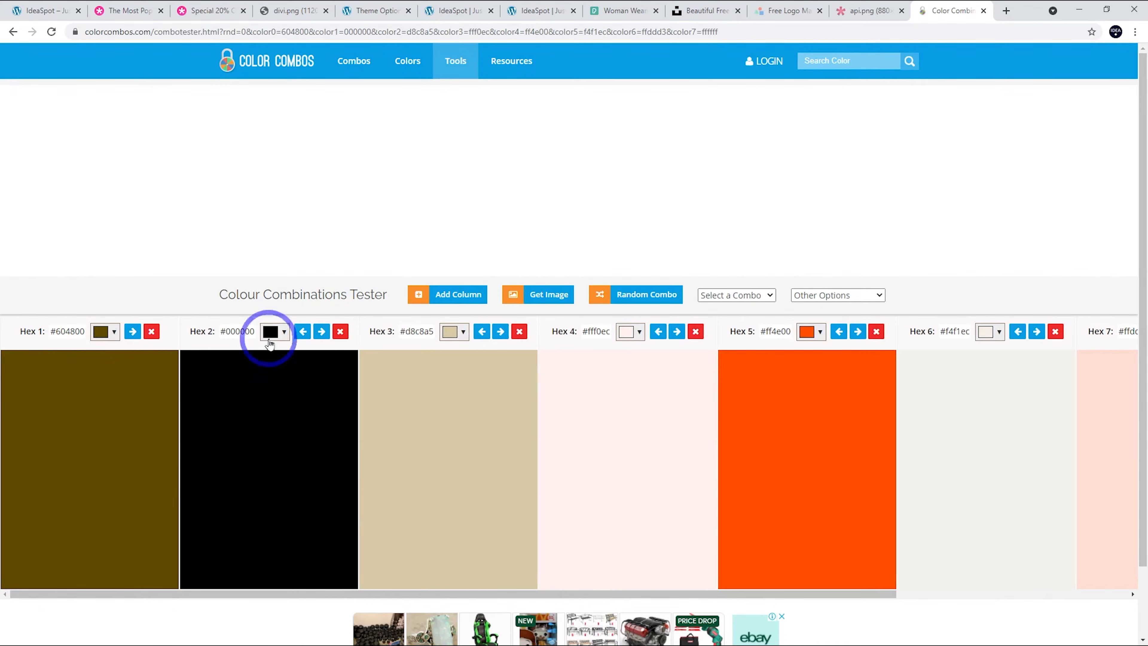
# - Replace the red default palette colour in Divi Theme Options with #ff4e00
pyautogui.click(379, 10)
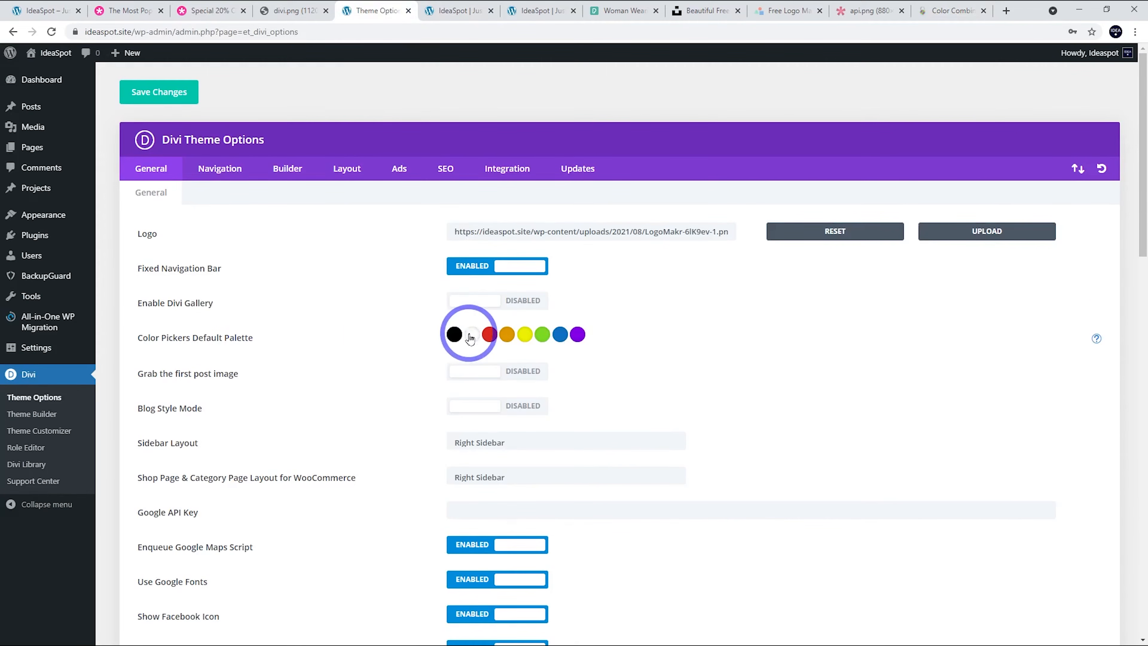
pyautogui.click(490, 334)
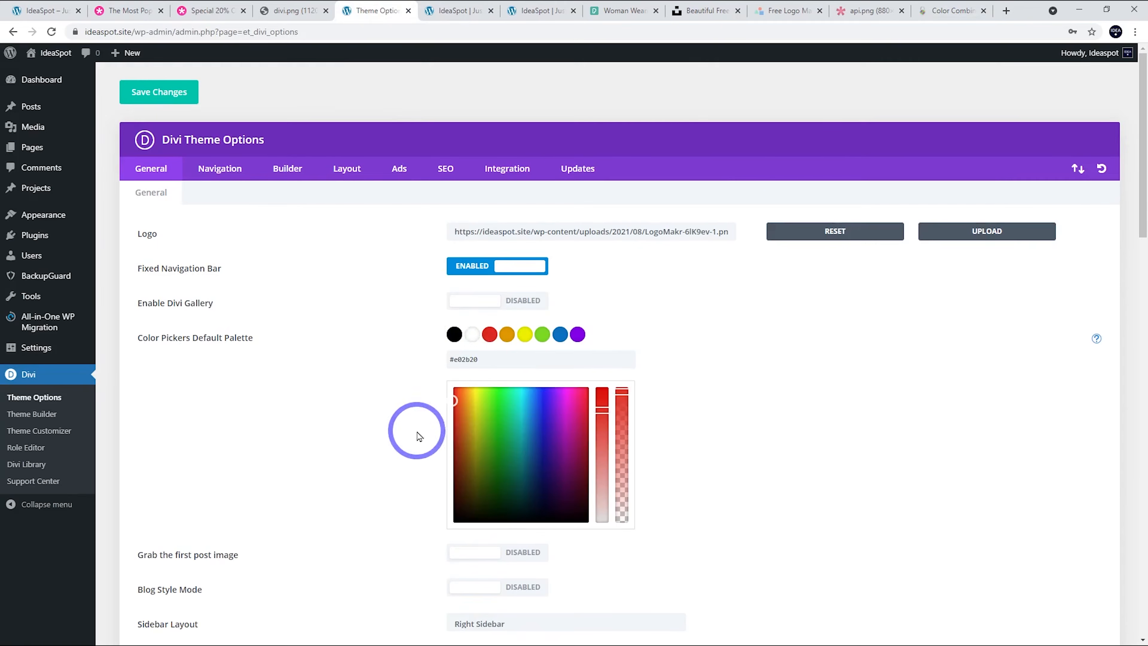
pyautogui.click(951, 11)
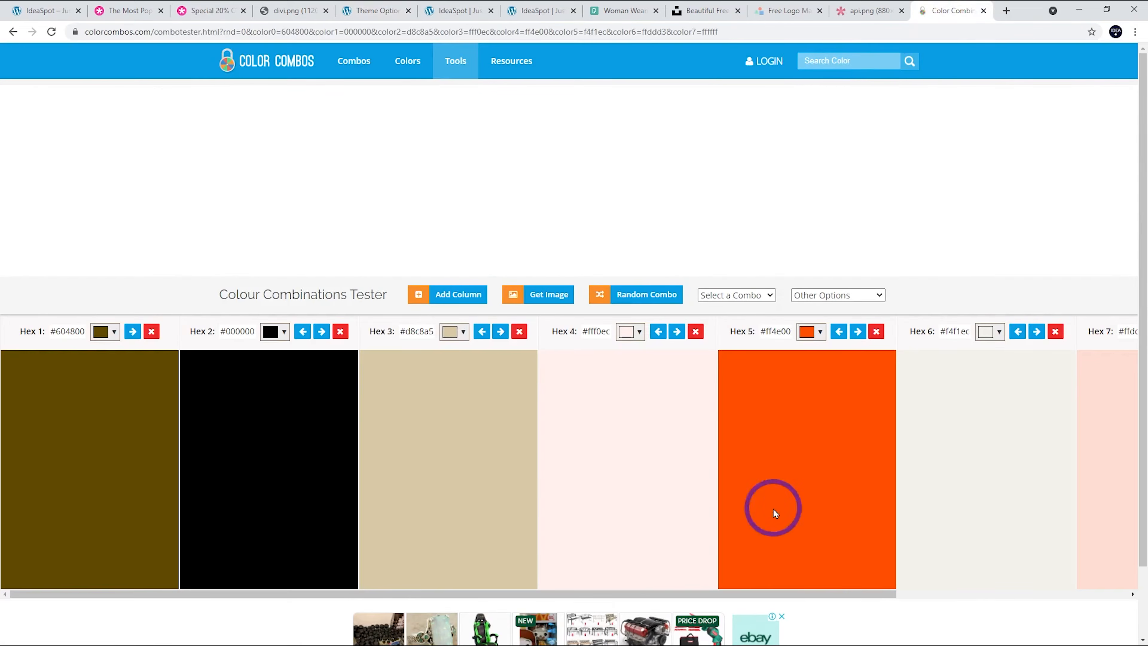
pyautogui.scroll(-1, 794, 425)
pyautogui.scroll(-1, 794, 424)
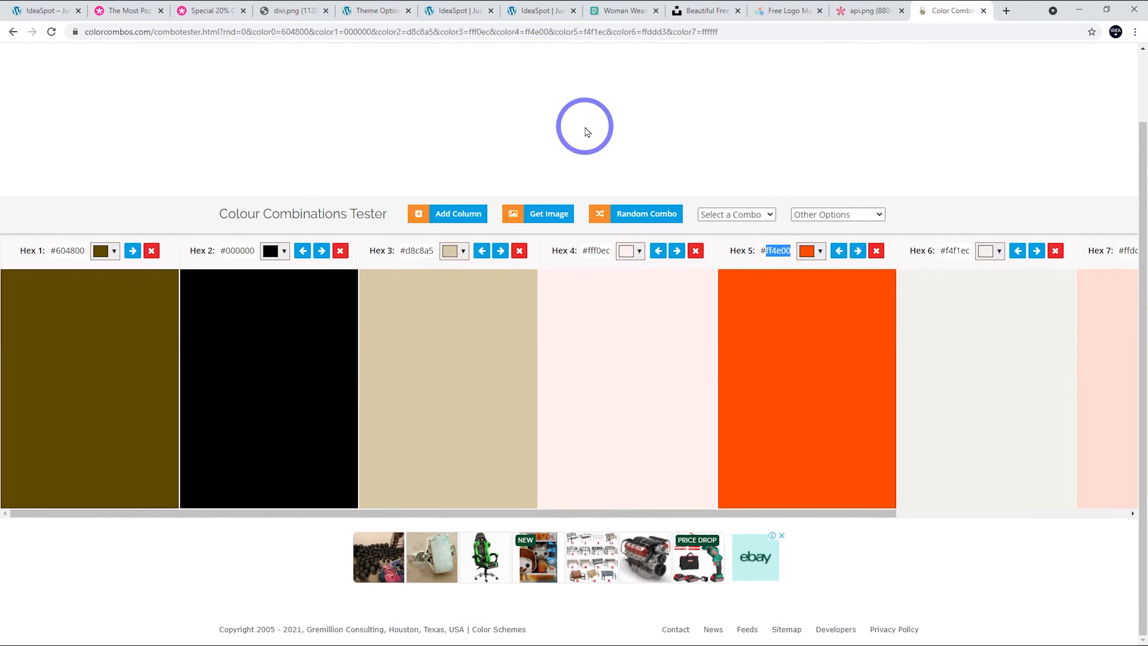
pyautogui.moveTo(364, 11); pyautogui.dragTo(951, 15)
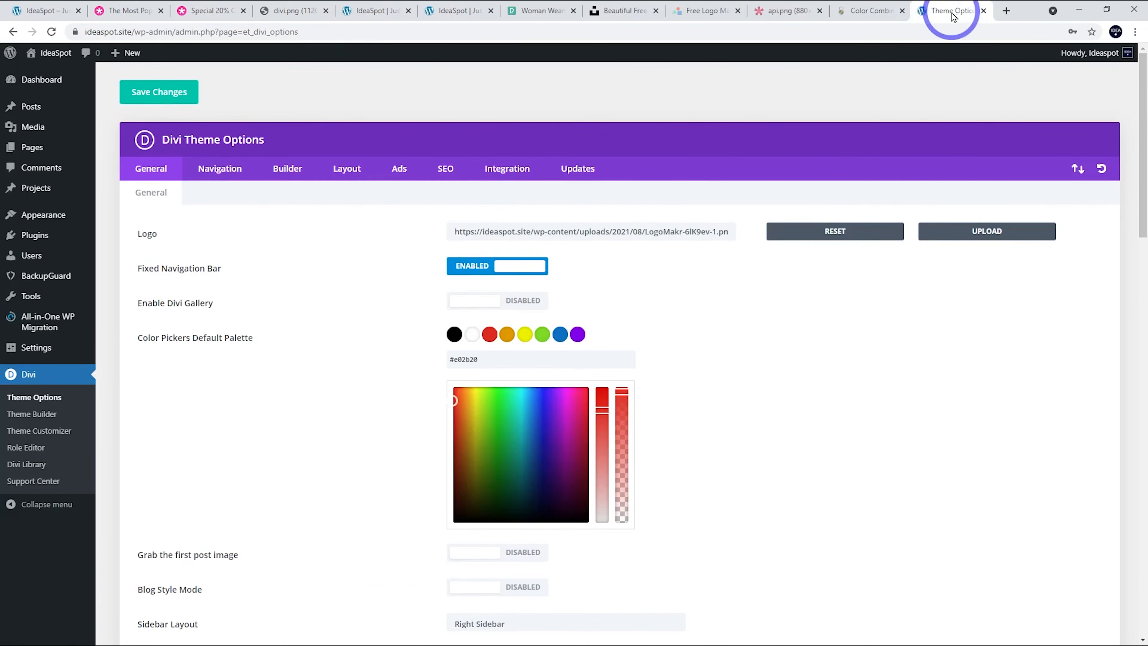
pyautogui.moveTo(491, 358); pyautogui.dragTo(424, 362)
pyautogui.write('#ff4e00')
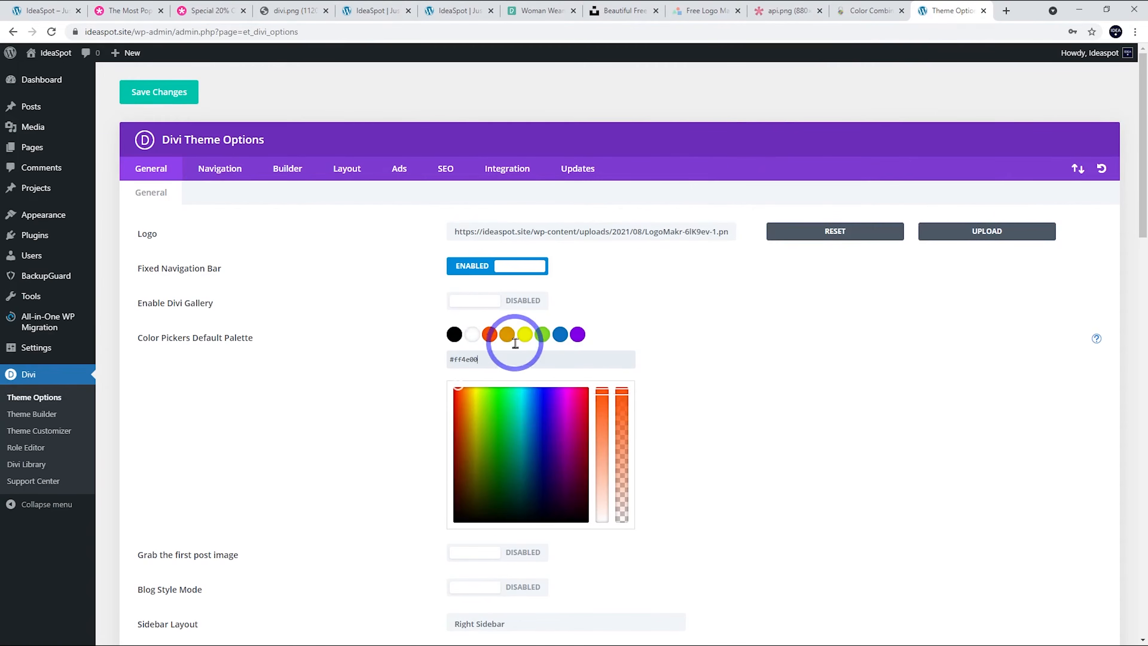
# - Replace the orange palette colour with #ffddd3
pyautogui.click(879, 6)
pyautogui.moveTo(860, 511); pyautogui.dragTo(1041, 510)
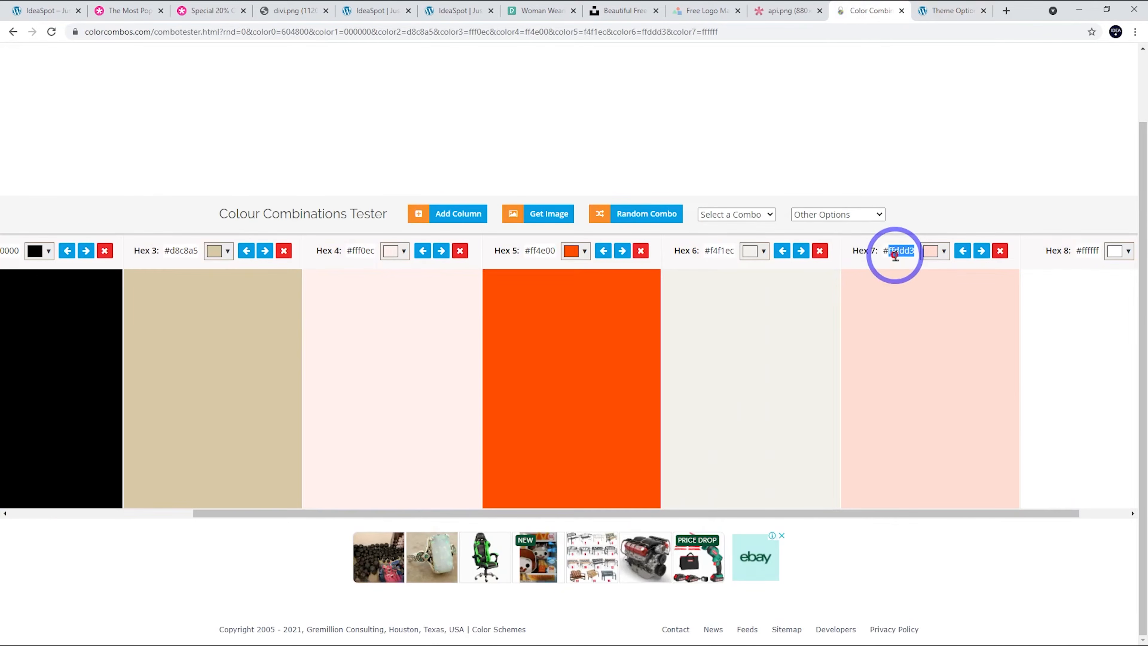
pyautogui.click(944, 11)
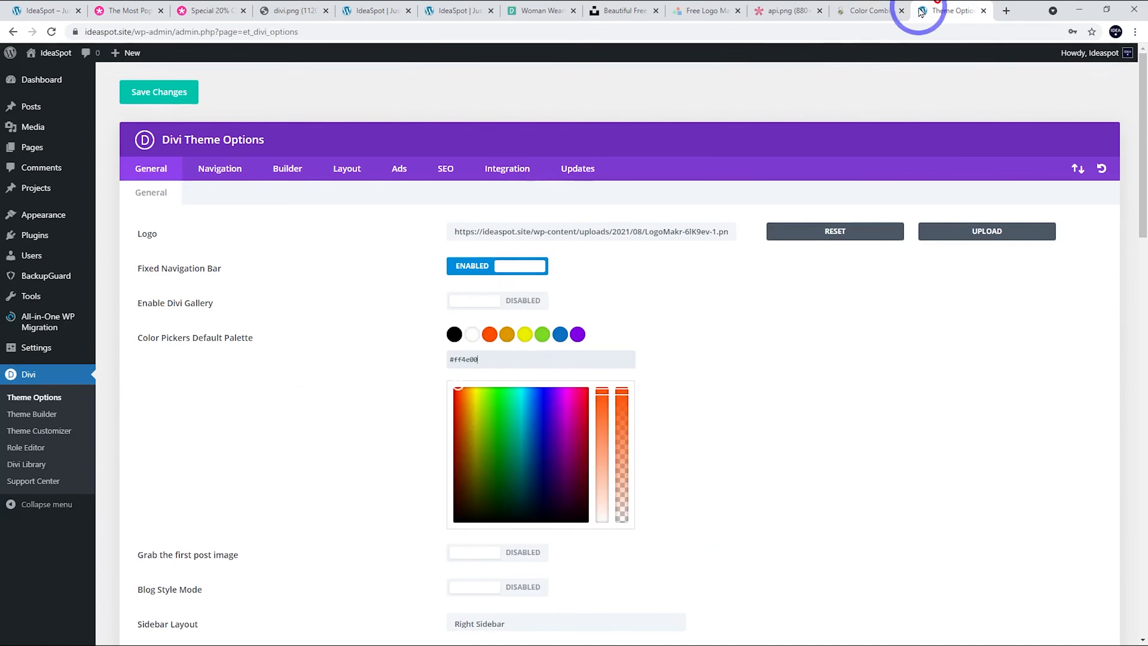
pyautogui.click(508, 338)
pyautogui.moveTo(495, 364); pyautogui.dragTo(376, 344)
pyautogui.write('#ffddd3')
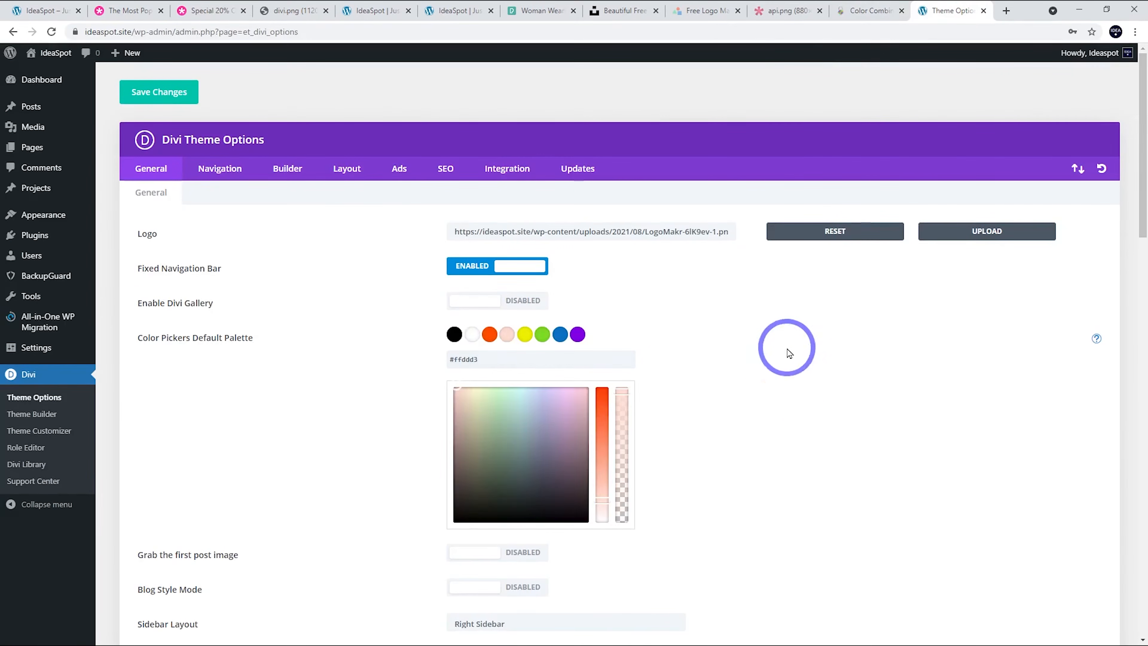
# - Replace the yellow palette colour with #604800
pyautogui.click(869, 10)
pyautogui.moveTo(761, 512); pyautogui.dragTo(303, 512)
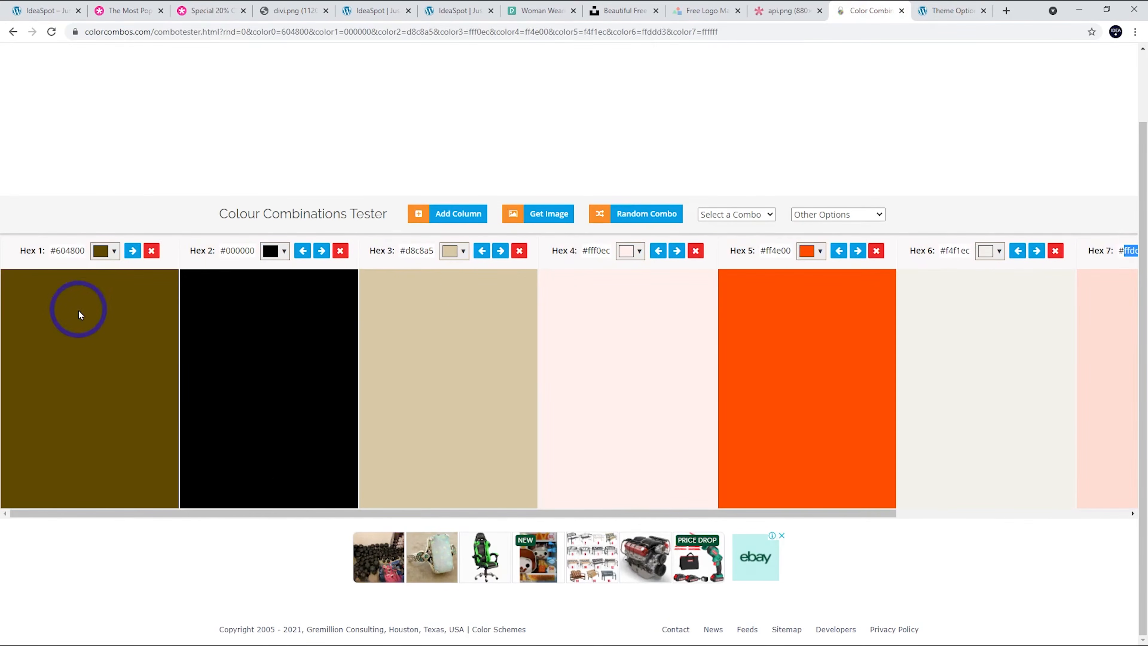
pyautogui.click(71, 252)
pyautogui.hotkey('ctrl', 'c')
pyautogui.click(951, 11)
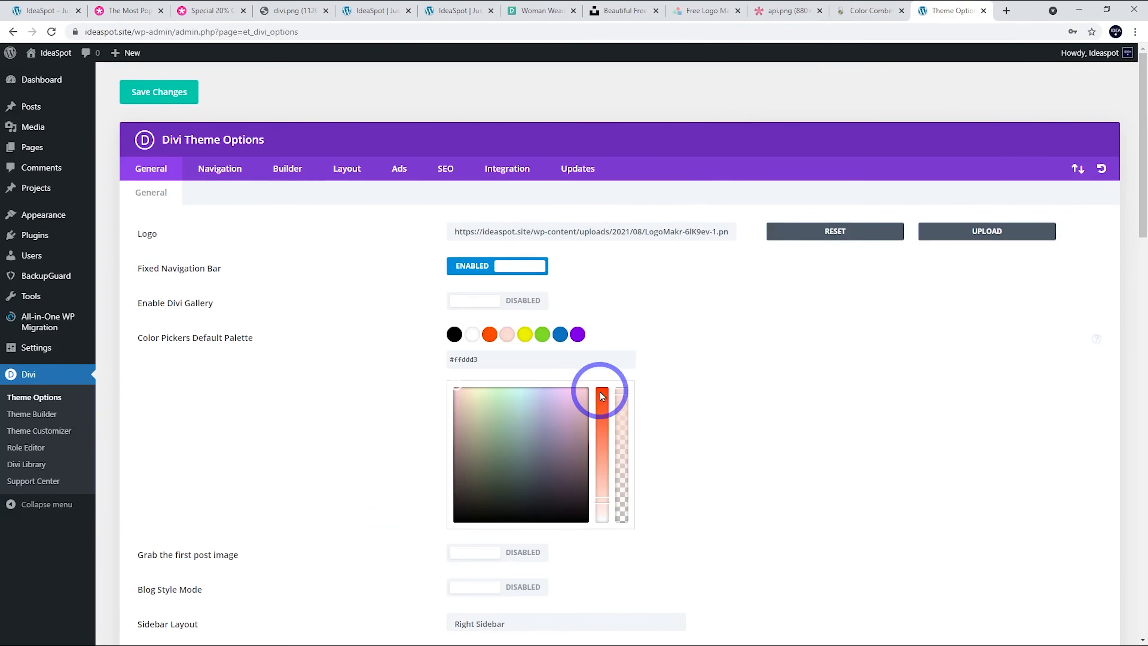
pyautogui.click(524, 339)
pyautogui.moveTo(485, 359); pyautogui.dragTo(372, 356)
pyautogui.hotkey('ctrl', 'v')
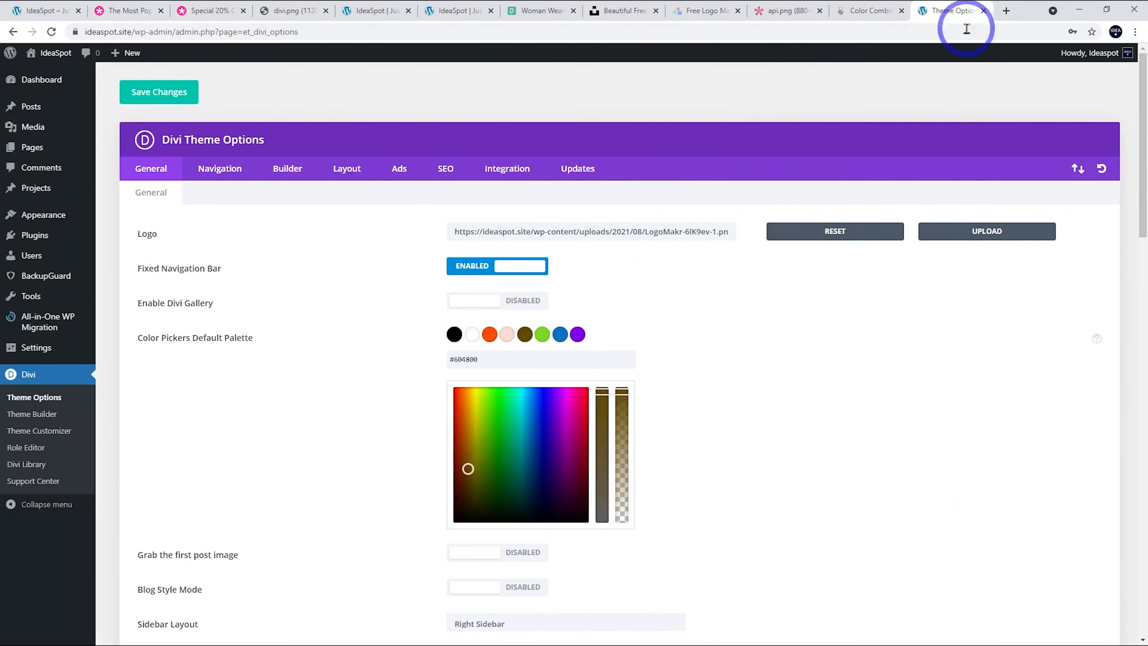
# - Replace the green palette colour with #fff0ec
pyautogui.click(870, 10)
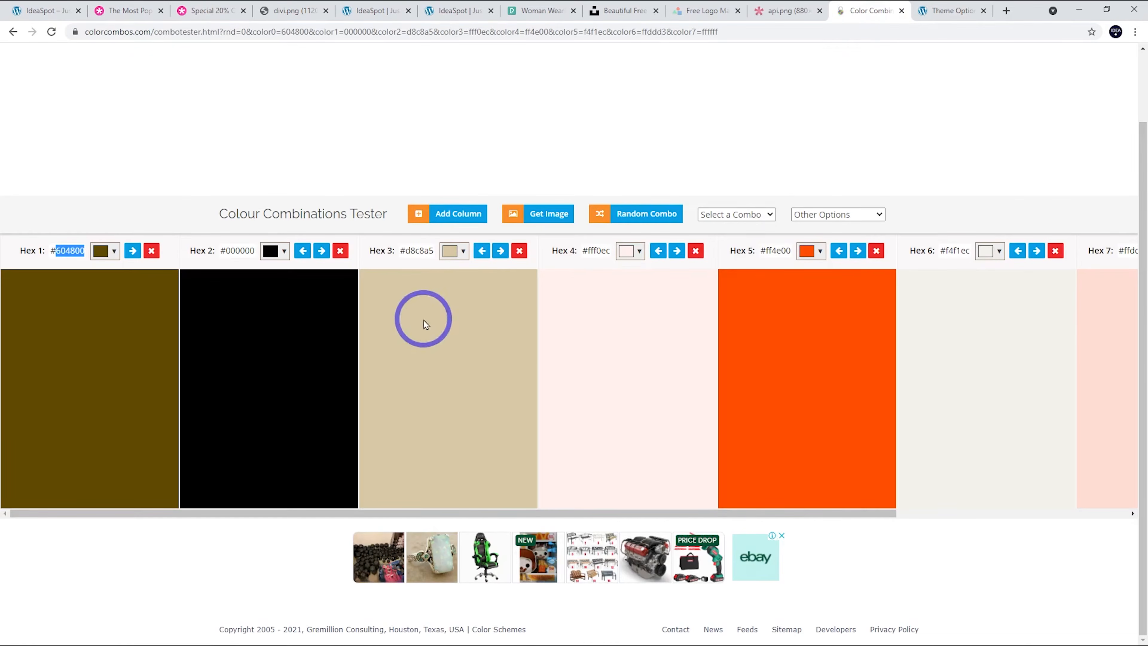
pyautogui.doubleClick(838, 250)
pyautogui.hotkey('ctrl', 'c')
pyautogui.click(951, 10)
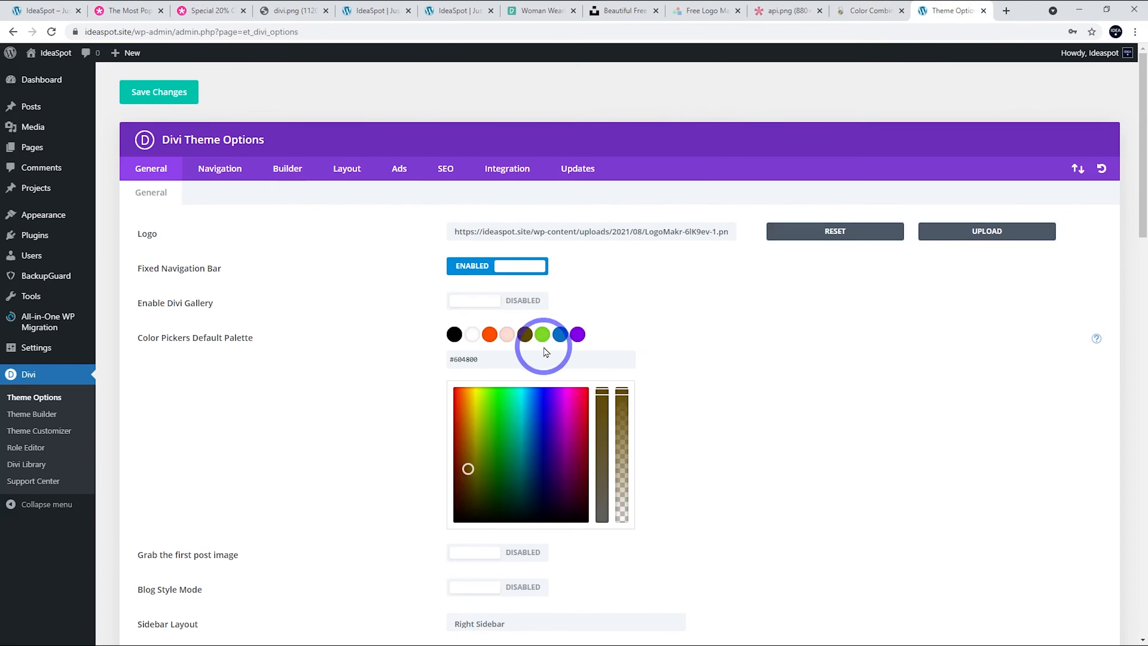
pyautogui.click(544, 335)
pyautogui.moveTo(489, 357); pyautogui.dragTo(381, 348)
pyautogui.hotkey('ctrl', 'v')
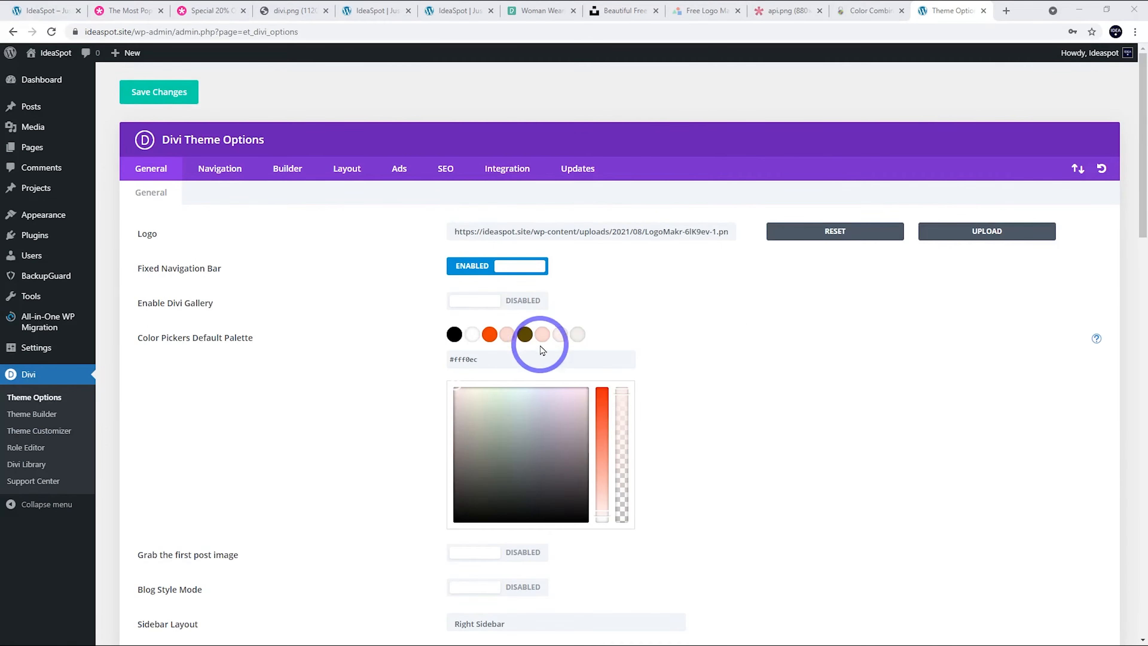
pyautogui.click(849, 13)
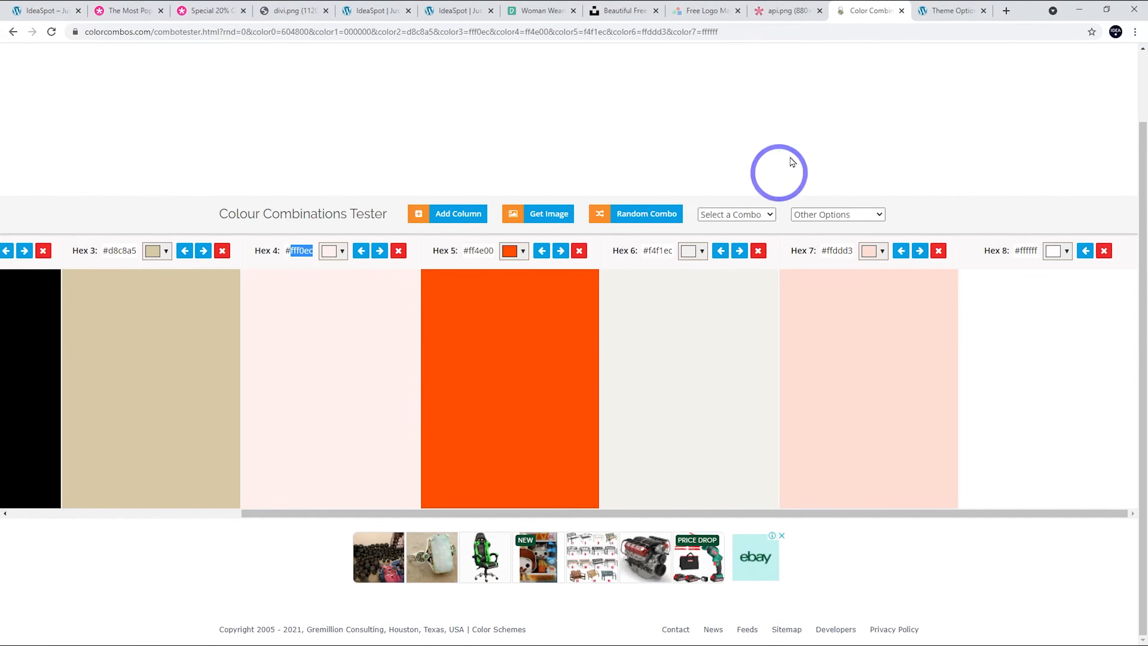
pyautogui.click(942, 11)
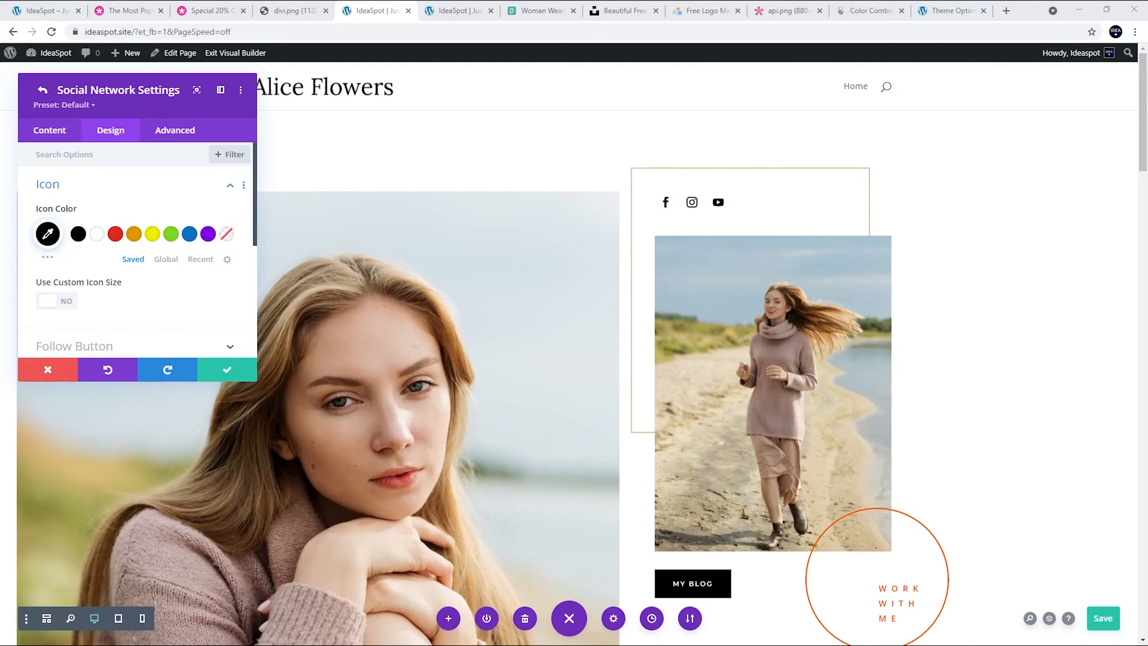
# - Discard changes, reload the builder, and confirm Facebook's icon colour swatches show the new palette
pyautogui.click(47, 370)
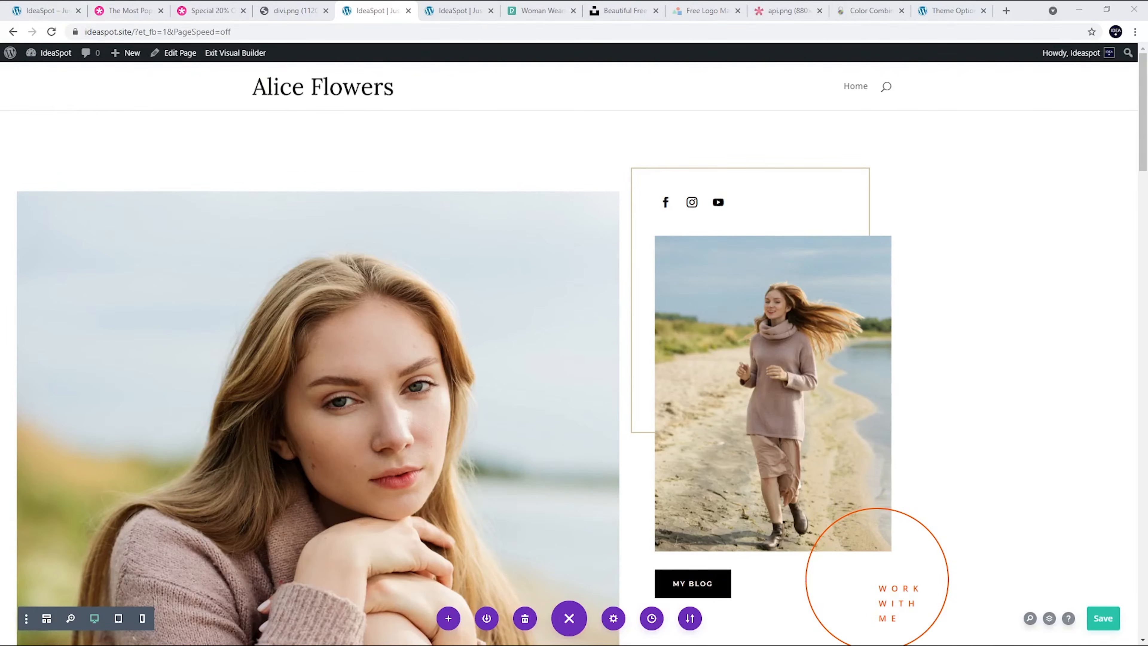
pyautogui.click(52, 31)
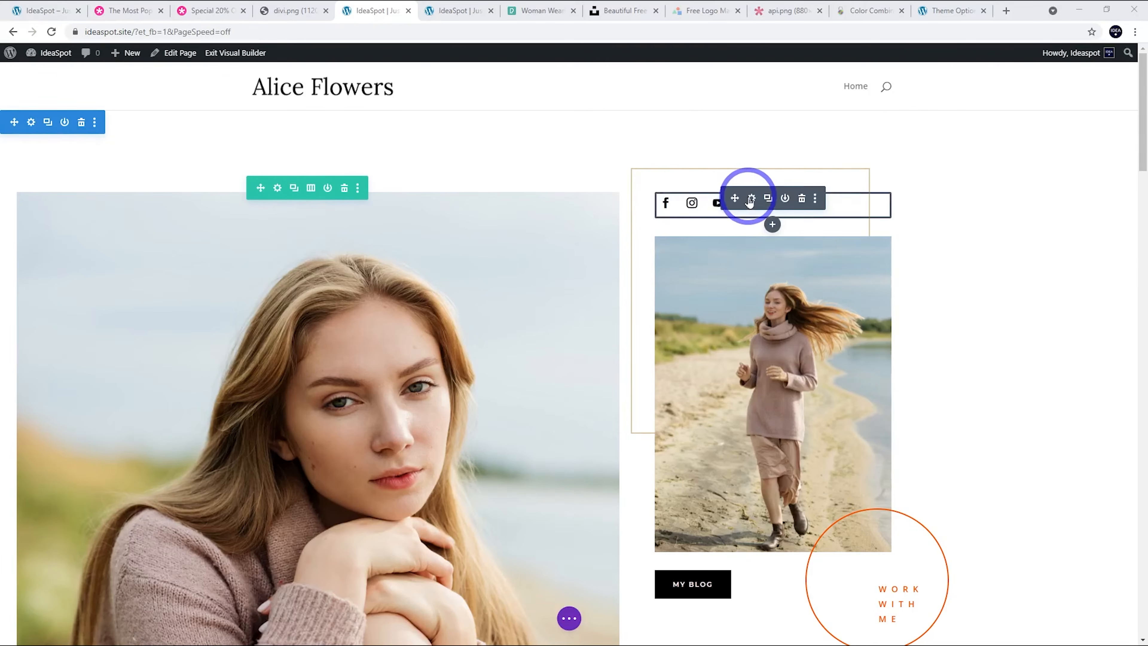
pyautogui.click(751, 198)
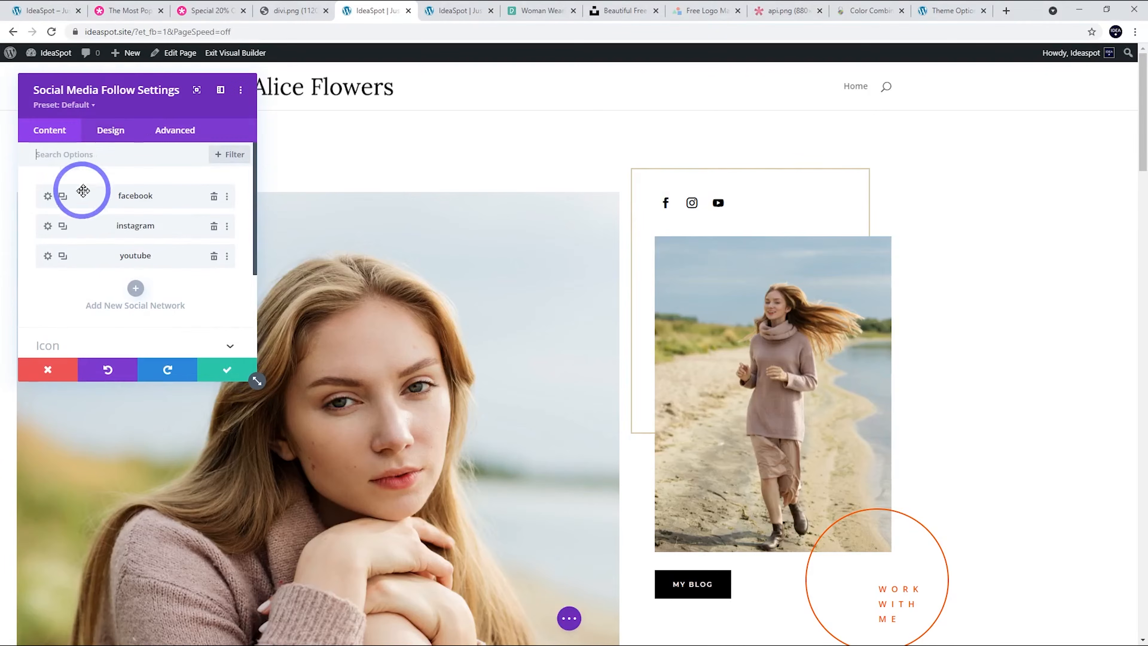
pyautogui.click(48, 196)
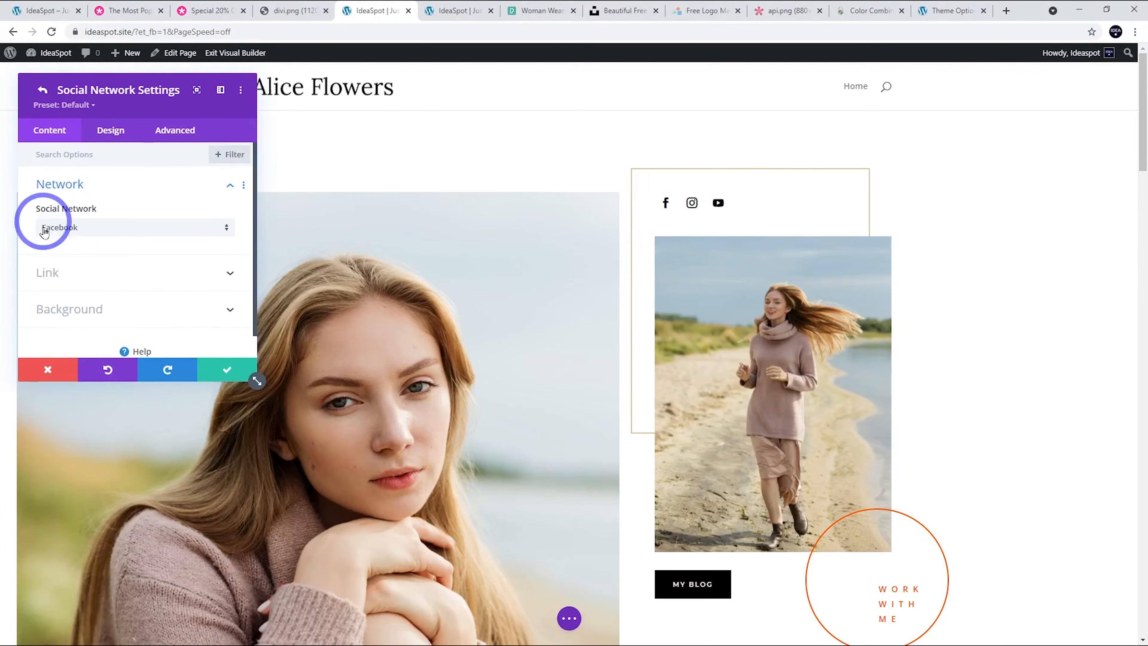
pyautogui.scroll(-1, 93, 269)
pyautogui.scroll(1, 93, 226)
pyautogui.click(109, 131)
pyautogui.click(84, 192)
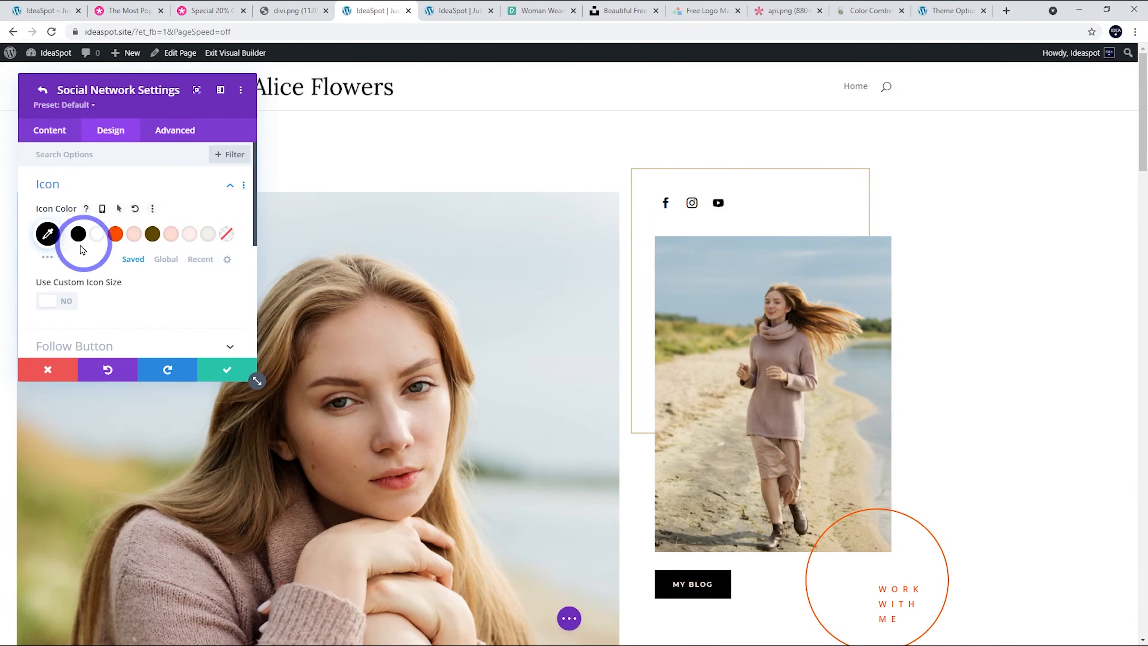
pyautogui.click(48, 369)
# - Change the WORK WITH ME circle text to FASHION FOOD and reduce its left padding
pyautogui.scroll(-3, 231, 302)
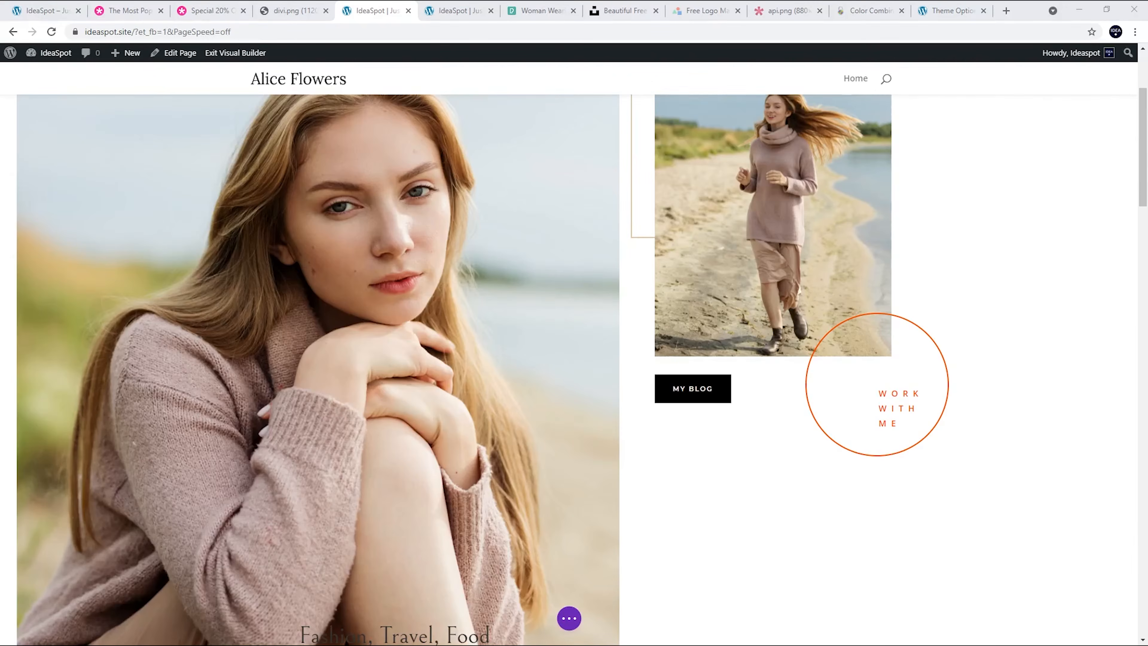
pyautogui.moveTo(871, 379)
pyautogui.scroll(-1, 907, 384)
pyautogui.scroll(2, 797, 372)
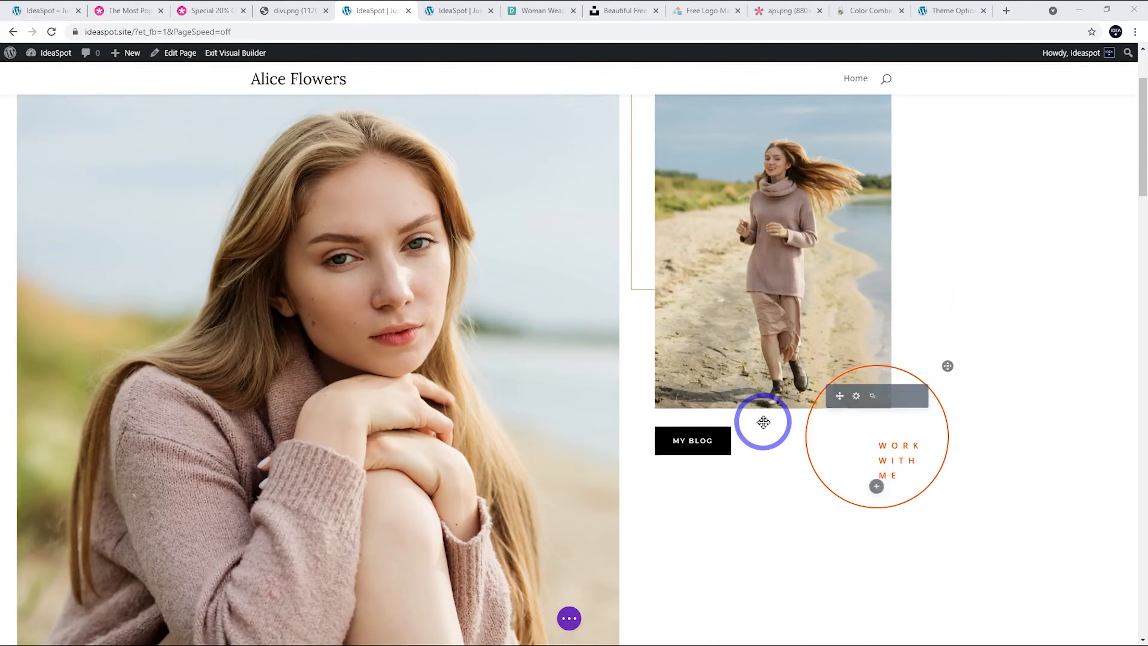
pyautogui.scroll(-2, 764, 413)
pyautogui.click(889, 410)
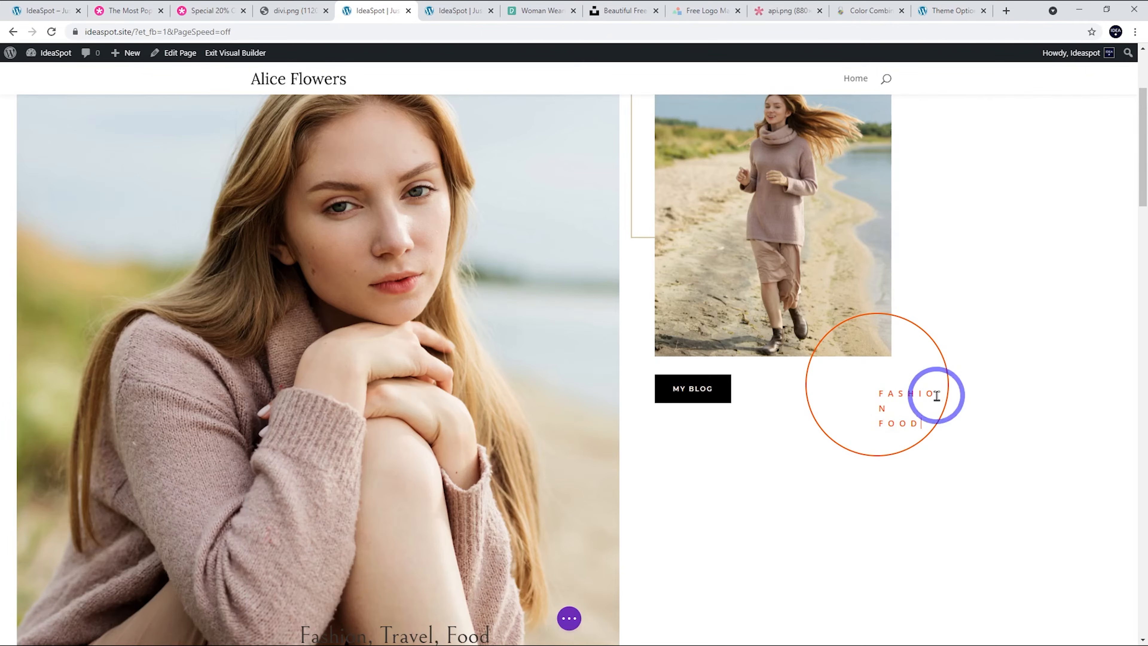
pyautogui.click(1035, 362)
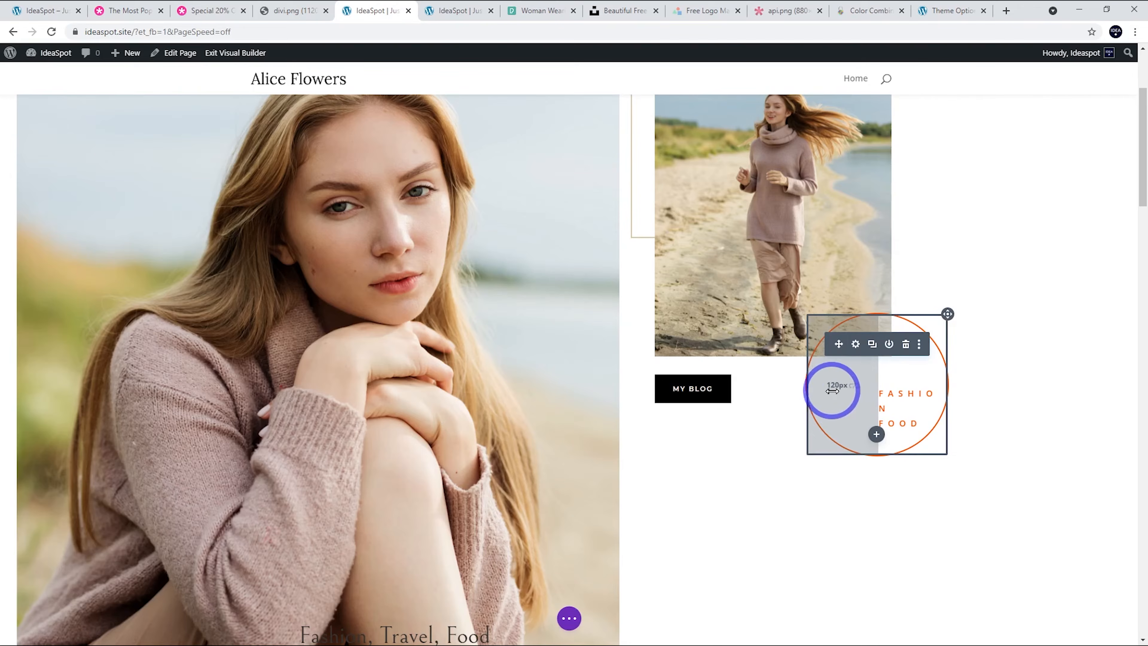
pyautogui.moveTo(857, 372); pyautogui.dragTo(860, 373)
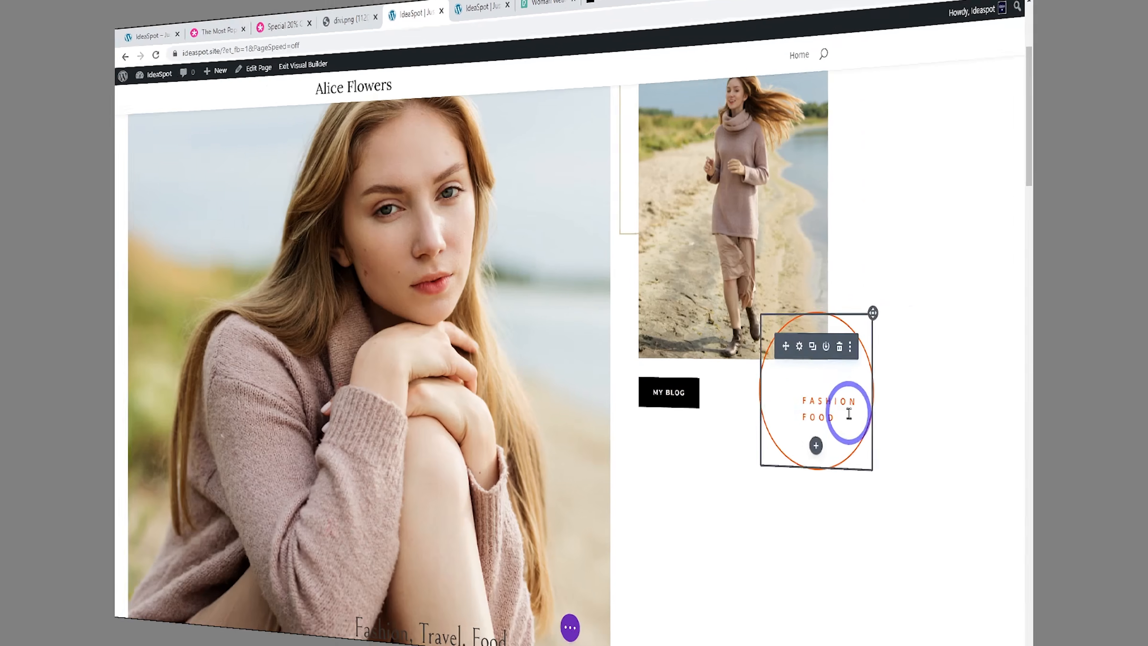
# - Replace the Jane Walters heading text with 'Alice Flowers'
pyautogui.scroll(-2, 493, 313)
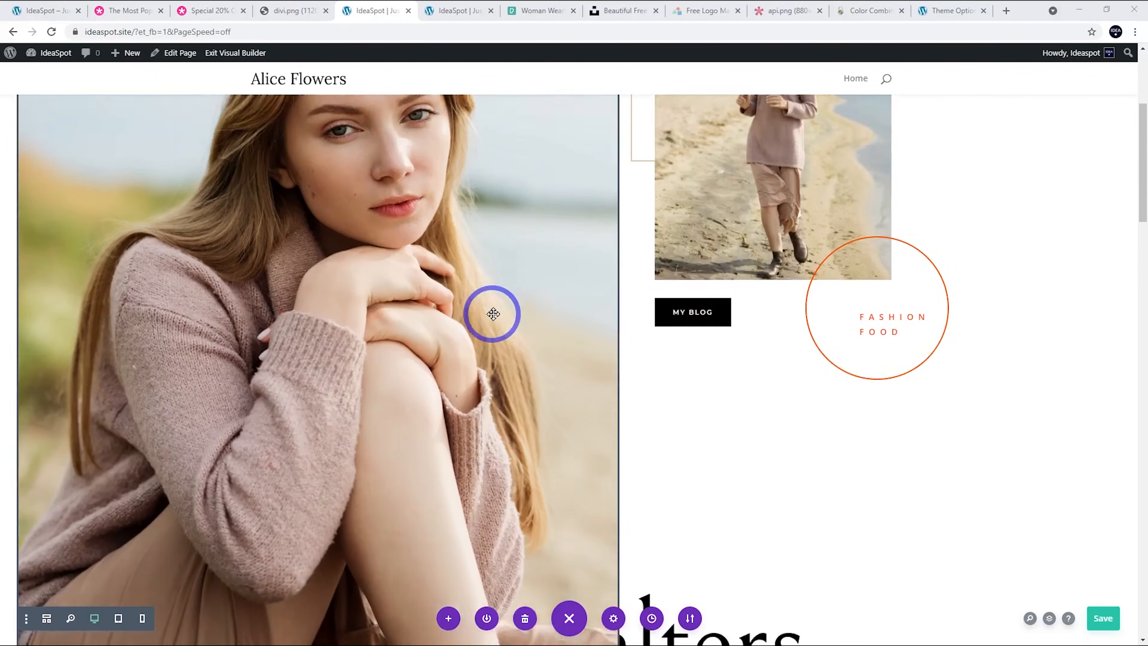
pyautogui.scroll(-5, 492, 314)
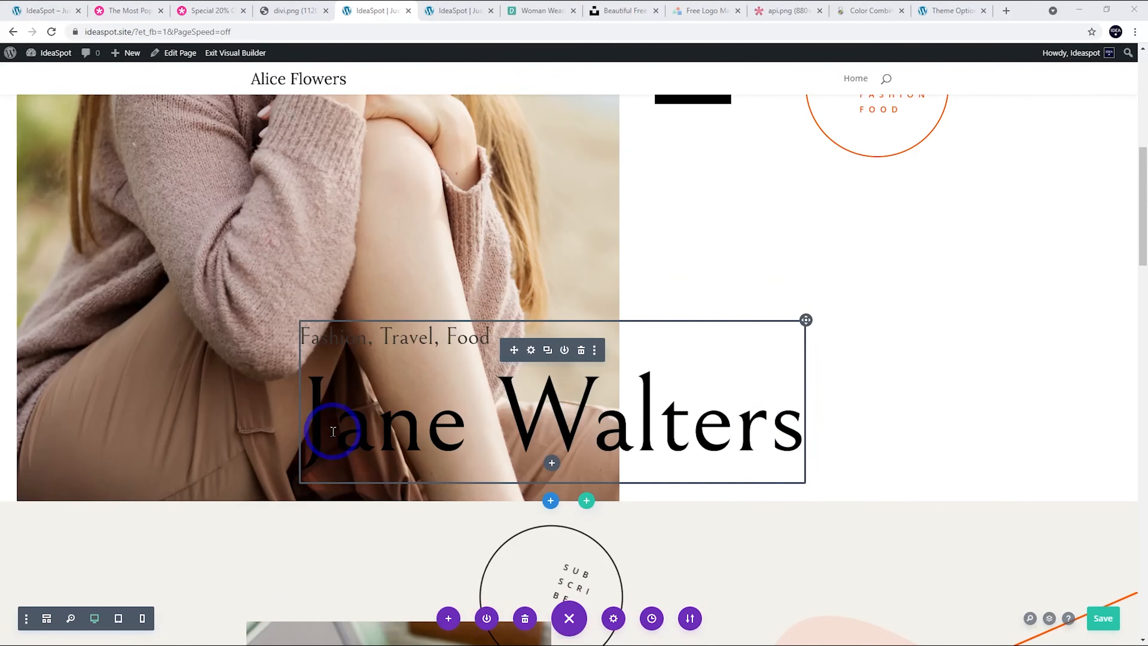
pyautogui.click(753, 427)
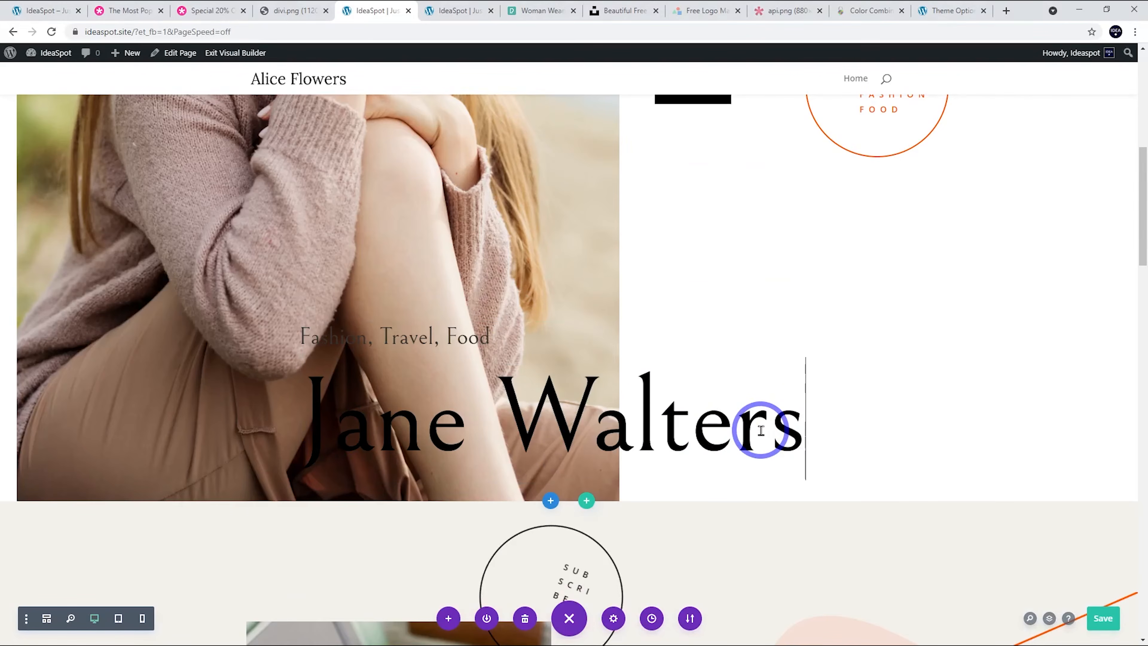
pyautogui.press('BackSpace')
pyautogui.press('BackSpace')
pyautogui.press('BackSpace')
pyautogui.press('BackSpace')
pyautogui.press('BackSpace')
pyautogui.press('BackSpace')
pyautogui.press('BackSpace')
pyautogui.press('BackSpace')
pyautogui.press('BackSpace')
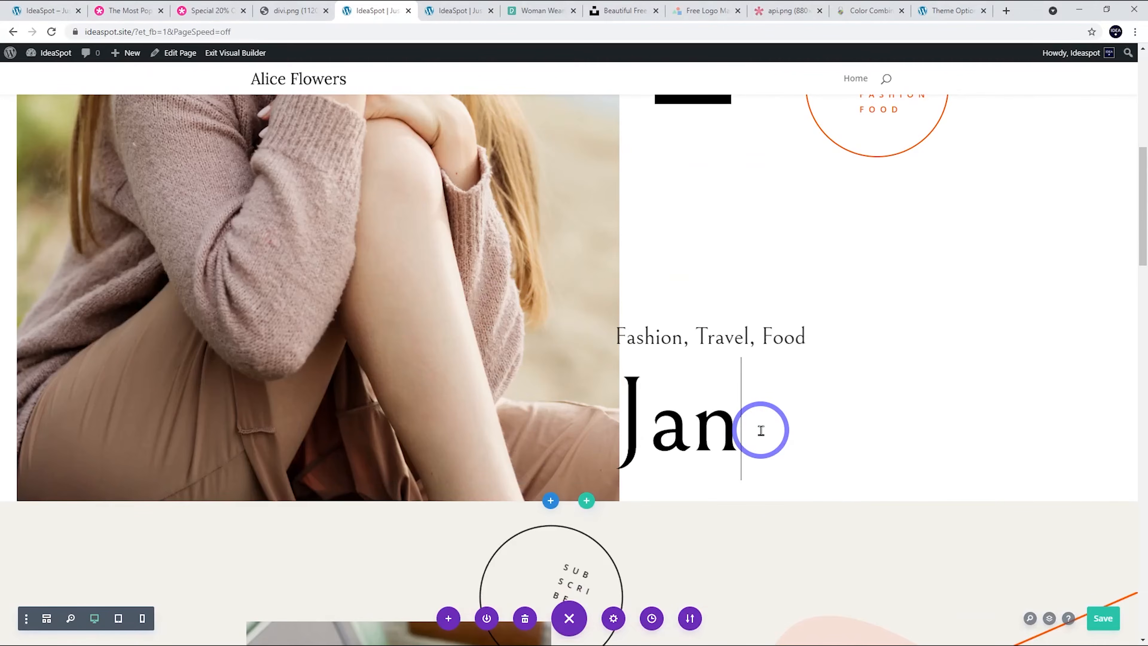
pyautogui.write('Alice Flowers')
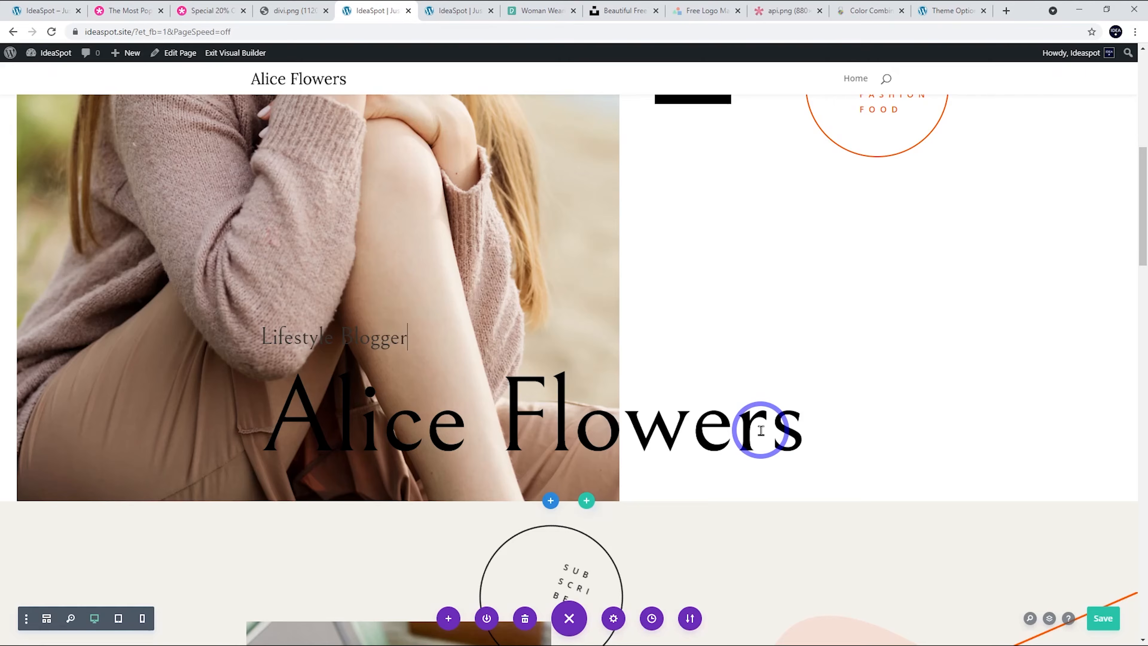
pyautogui.scroll(-5, 449, 333)
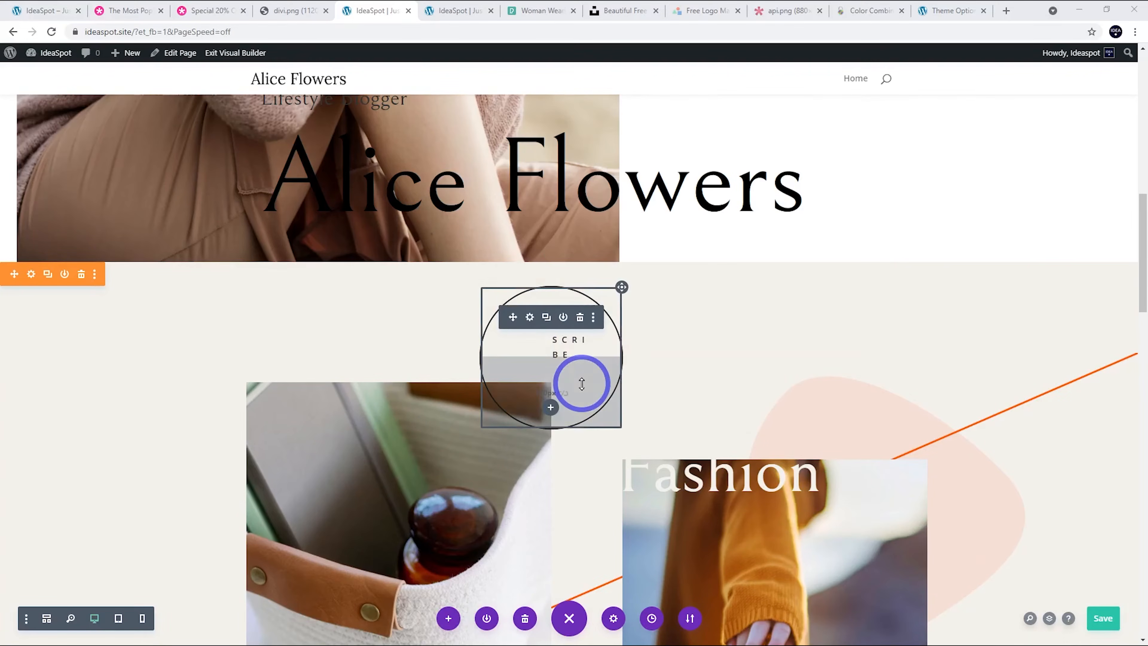
# - Cut SUBSCRIBE's left padding to 42px, narrow the right, and increase the top padding
pyautogui.moveTo(541, 346); pyautogui.dragTo(505, 357)
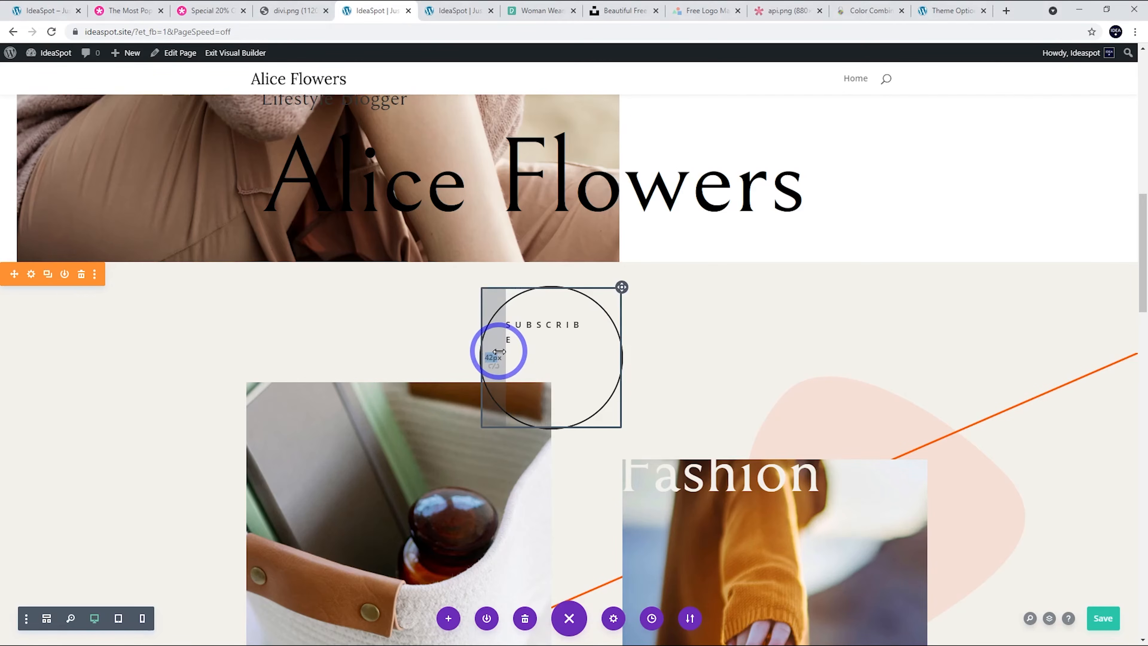
pyautogui.moveTo(499, 351); pyautogui.dragTo(499, 351)
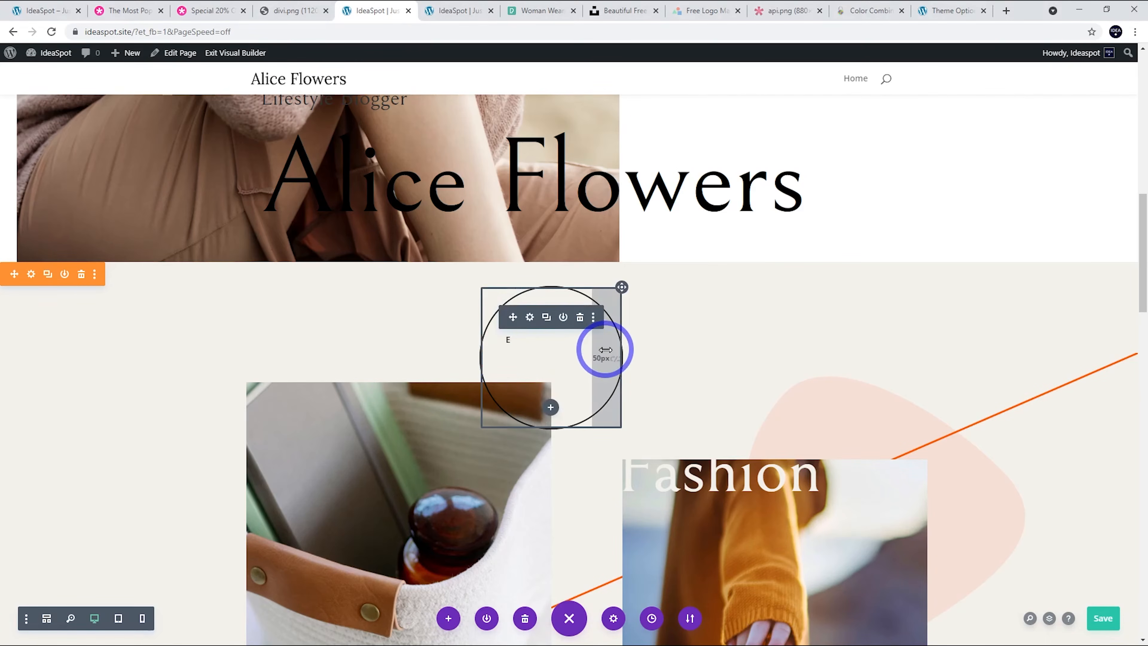
pyautogui.moveTo(598, 348); pyautogui.dragTo(605, 348)
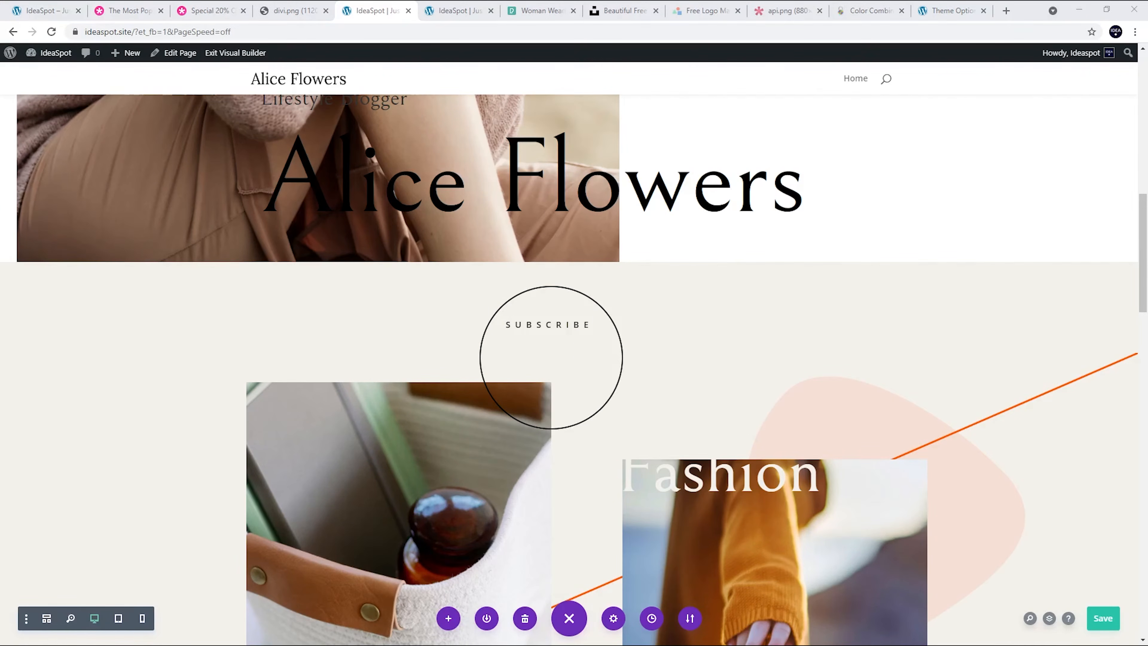
pyautogui.moveTo(543, 321)
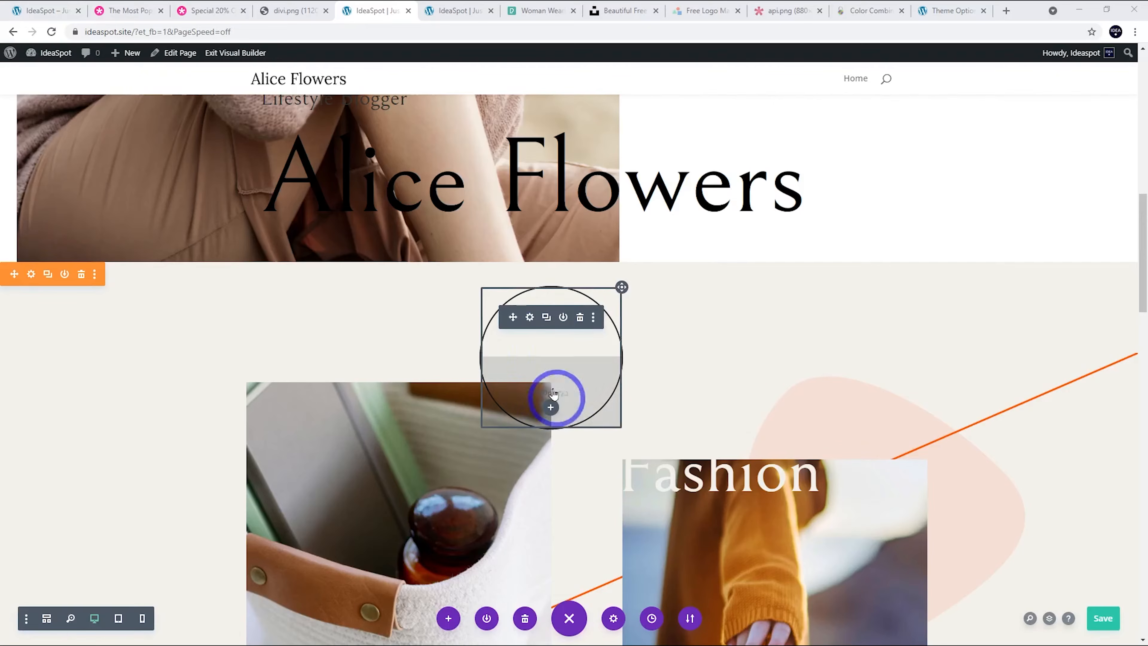
pyautogui.moveTo(540, 297); pyautogui.dragTo(545, 312)
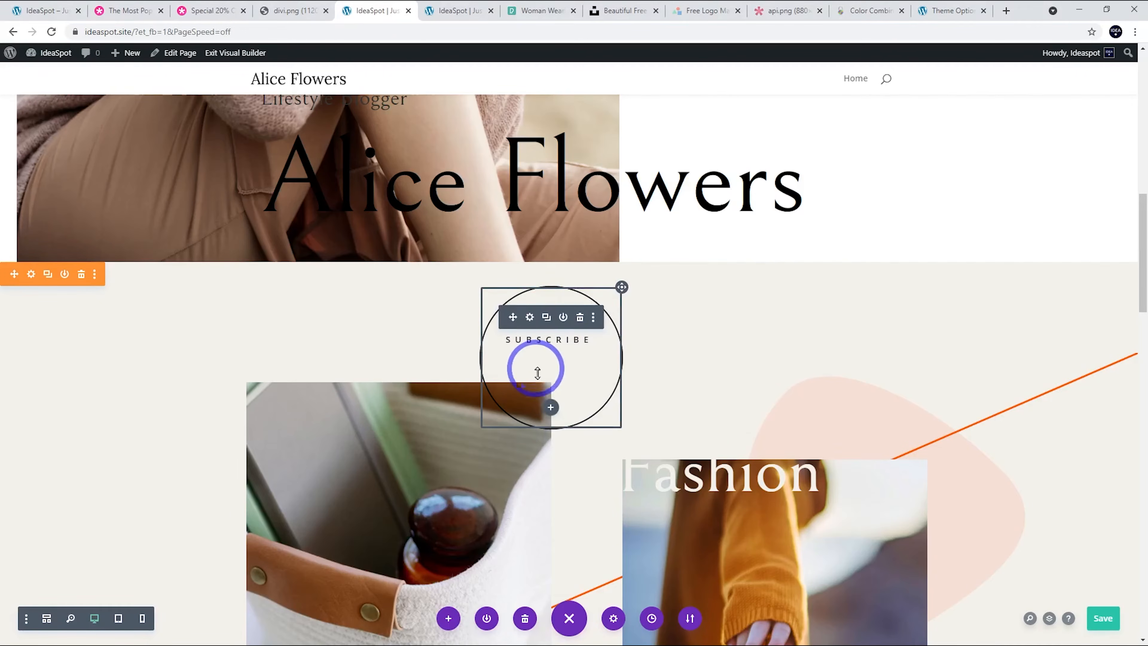
# - Save the page changes and review the Subscribe section
pyautogui.click(1093, 618)
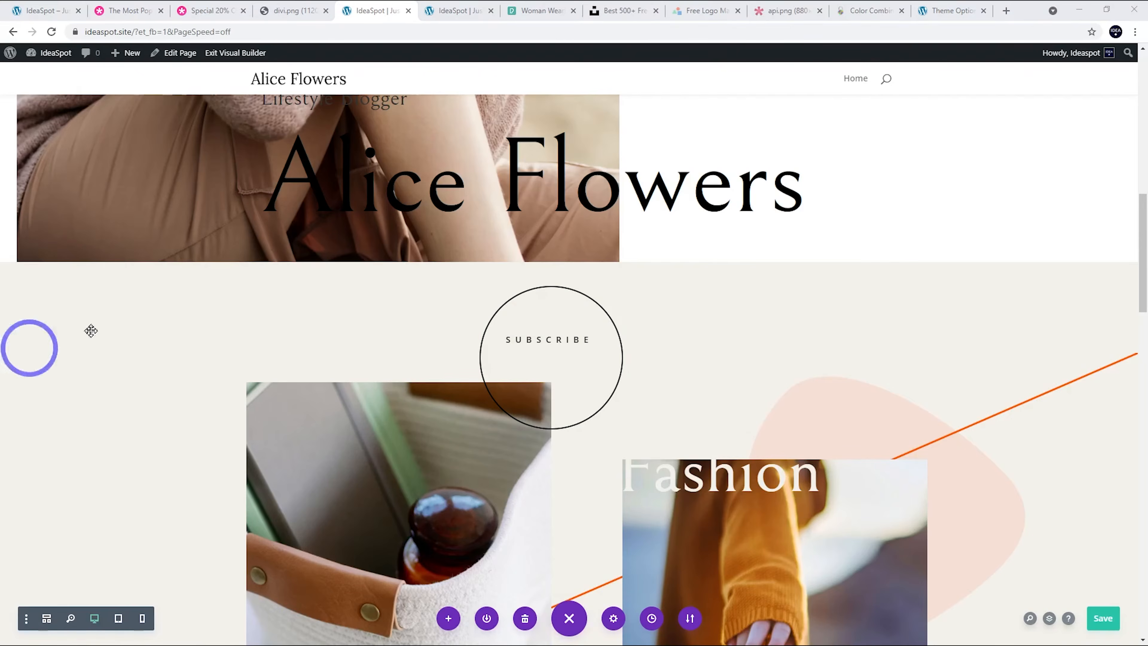
pyautogui.scroll(-5, 523, 212)
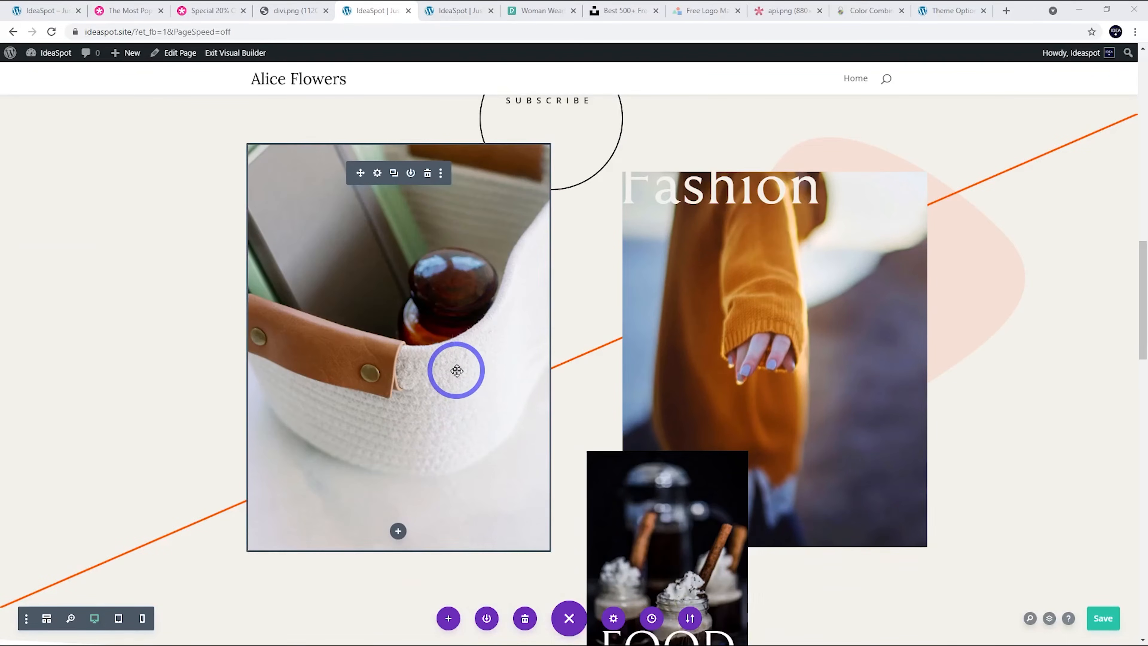
pyautogui.scroll(1, 456, 370)
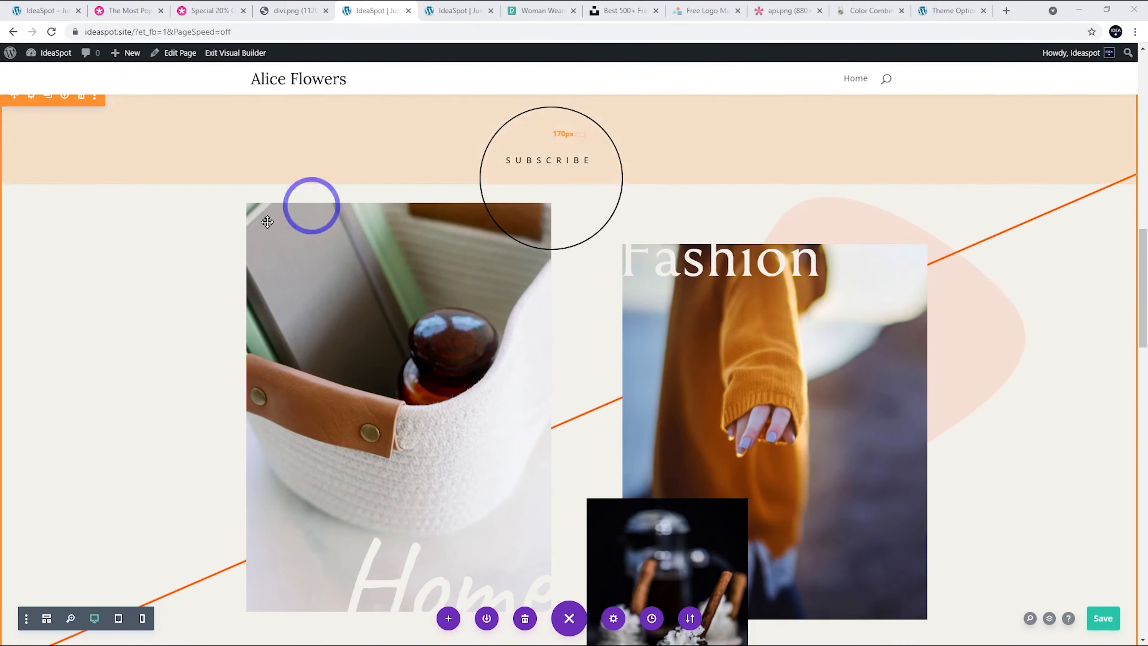
pyautogui.scroll(1, 113, 348)
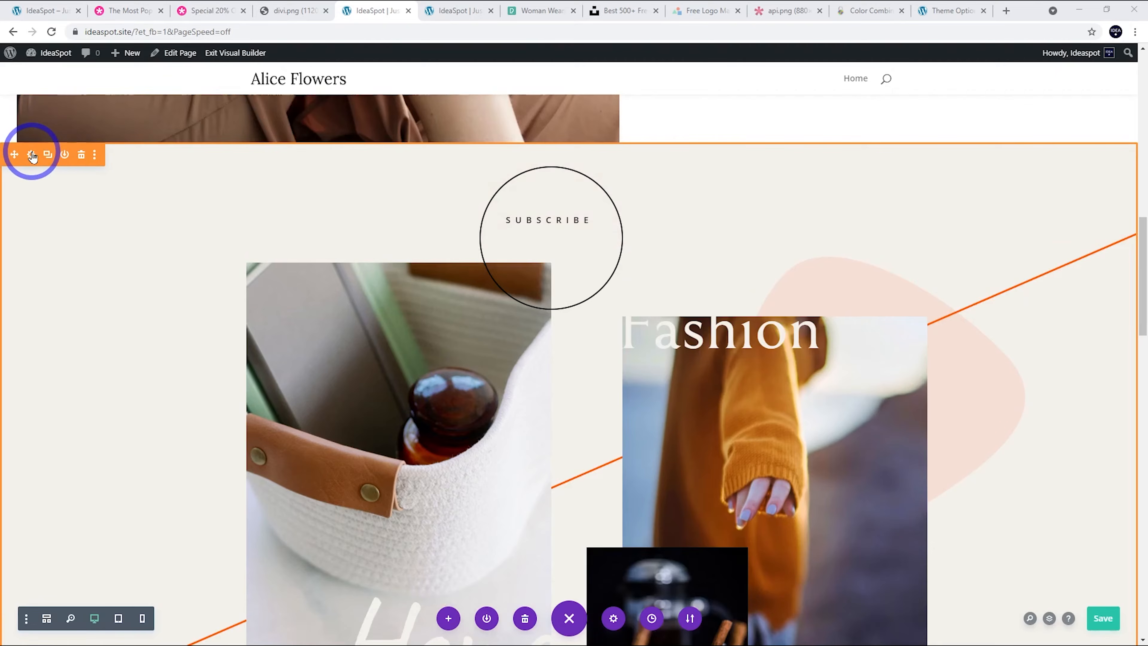
# - Give the Subscribe section the pink-and-mint handbag photo as its background image
pyautogui.click(32, 155)
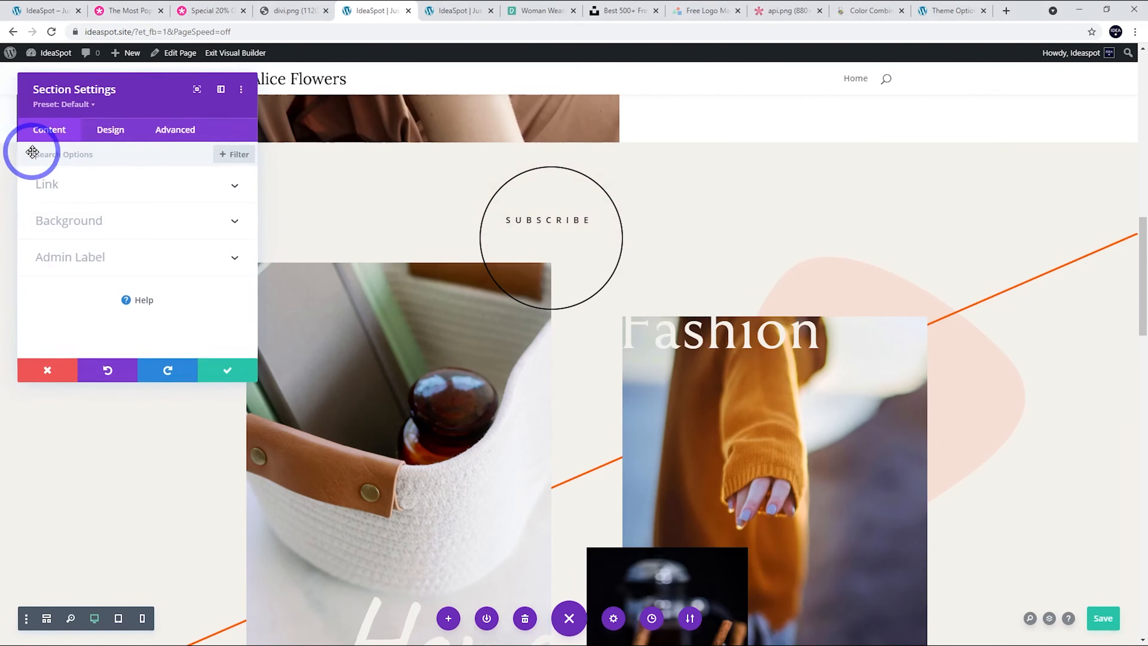
pyautogui.click(77, 221)
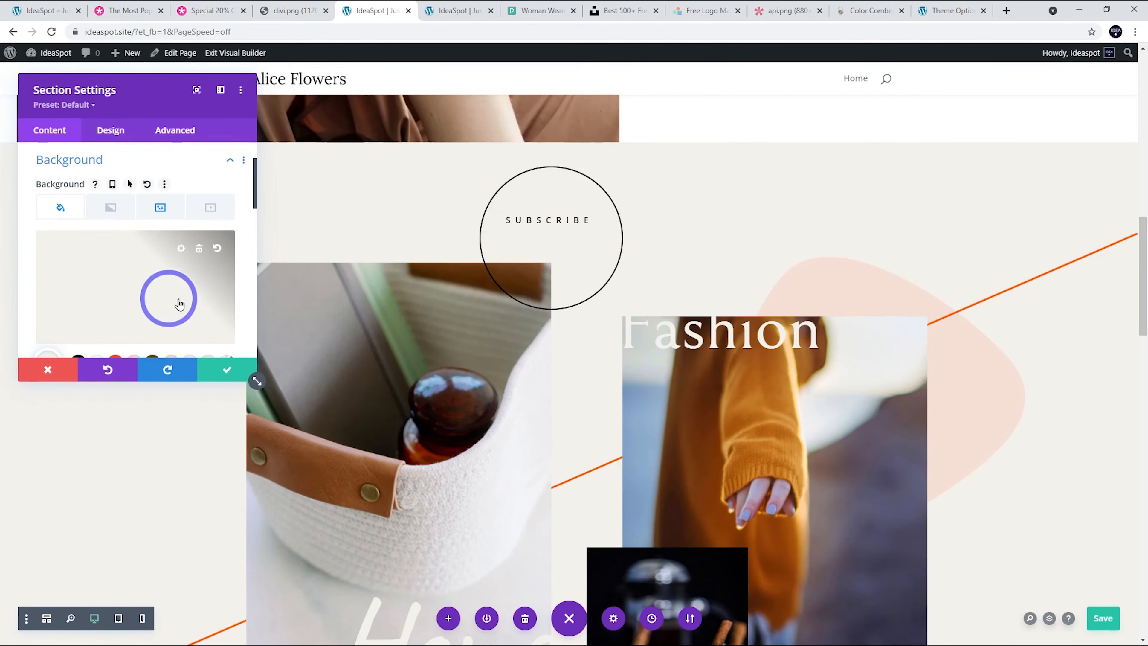
pyautogui.click(161, 212)
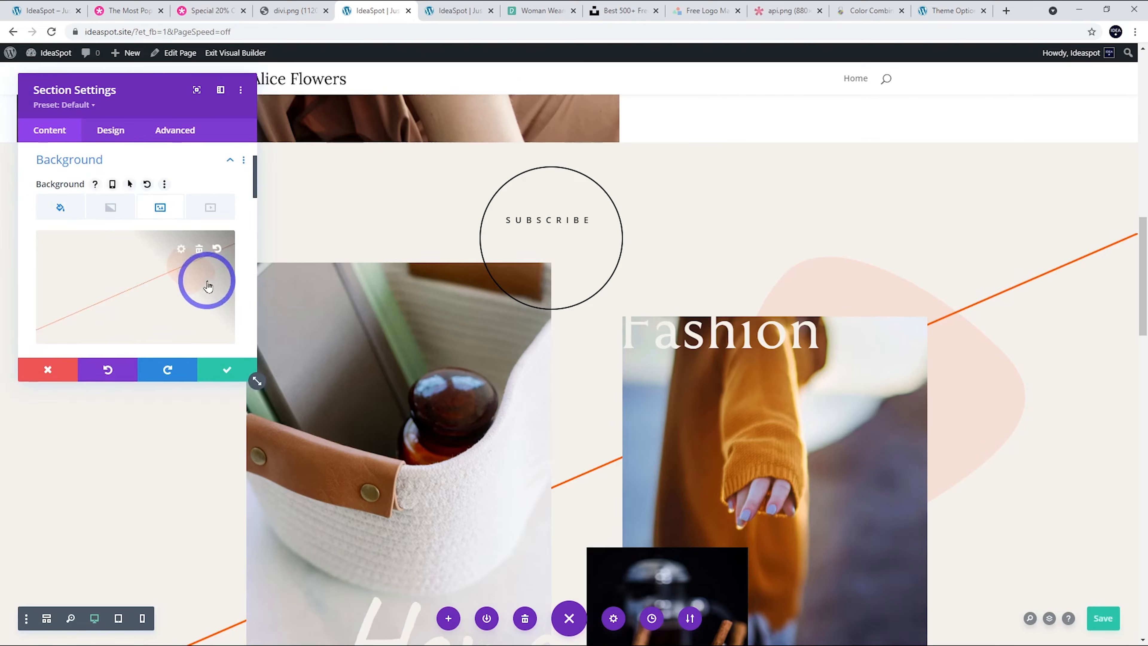
pyautogui.click(181, 250)
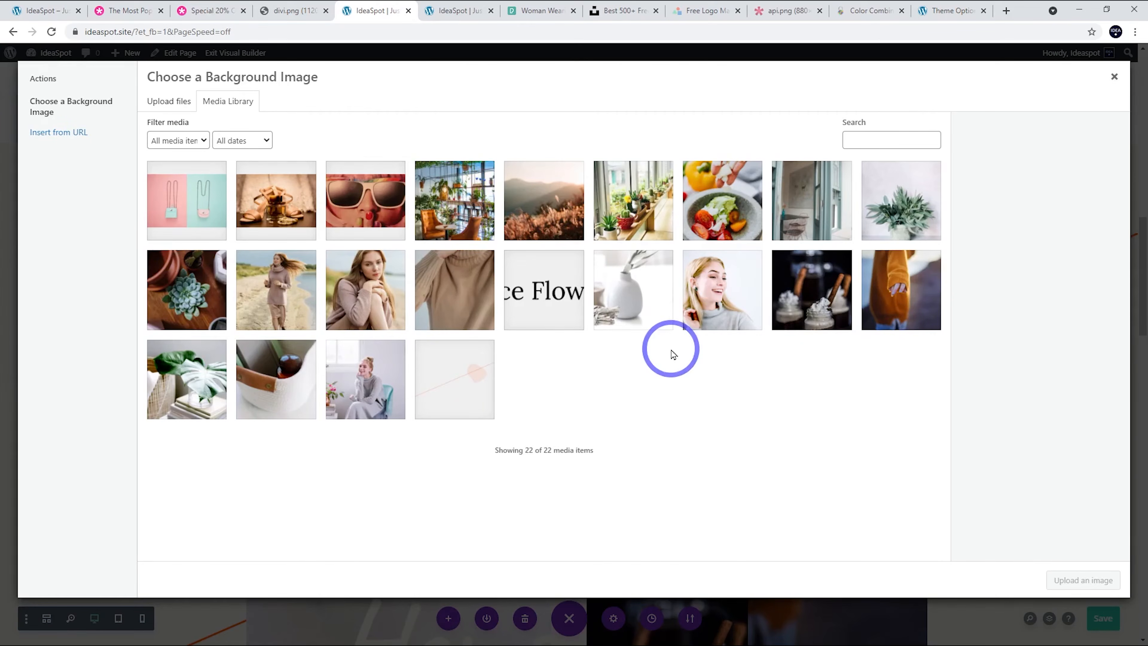
pyautogui.click(189, 195)
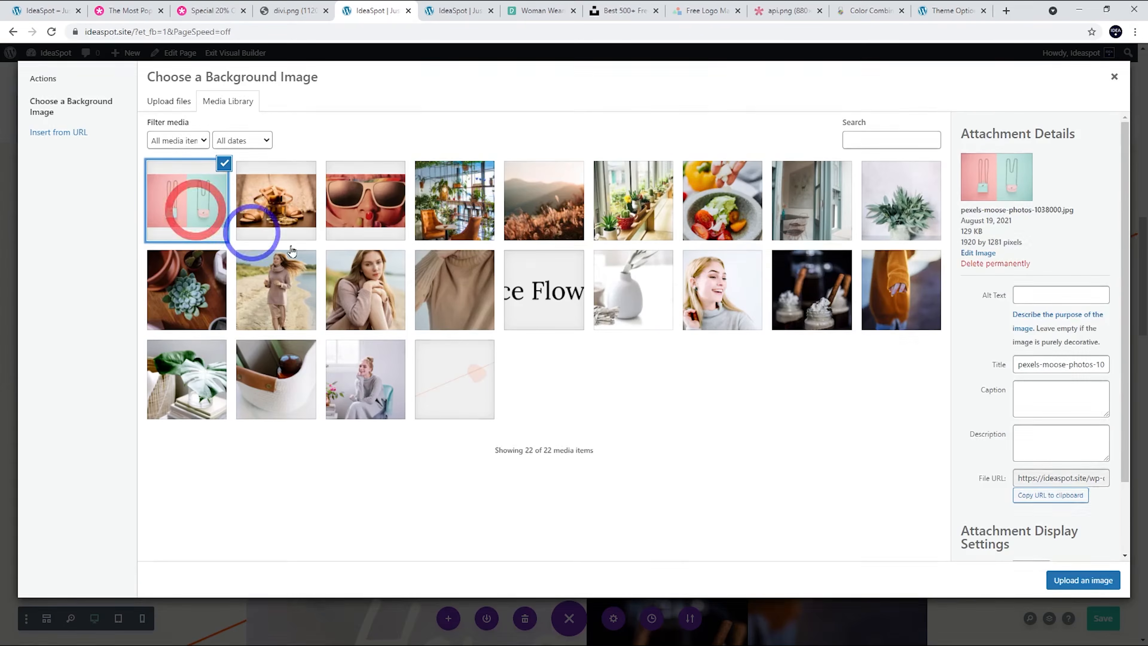
pyautogui.click(1056, 576)
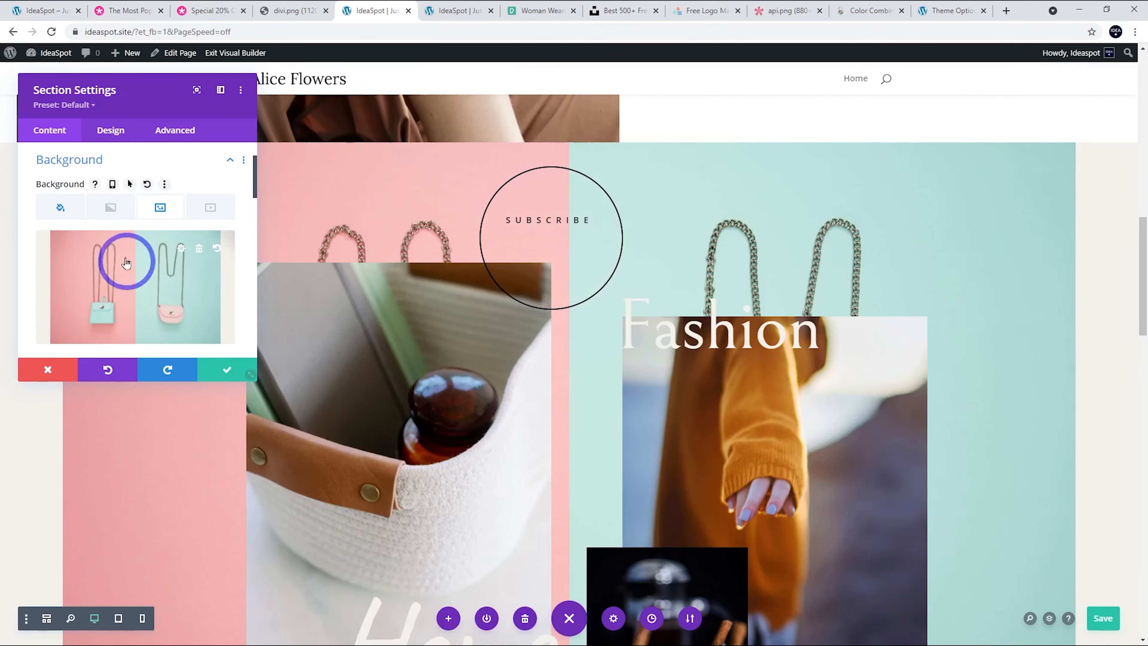
pyautogui.click(180, 248)
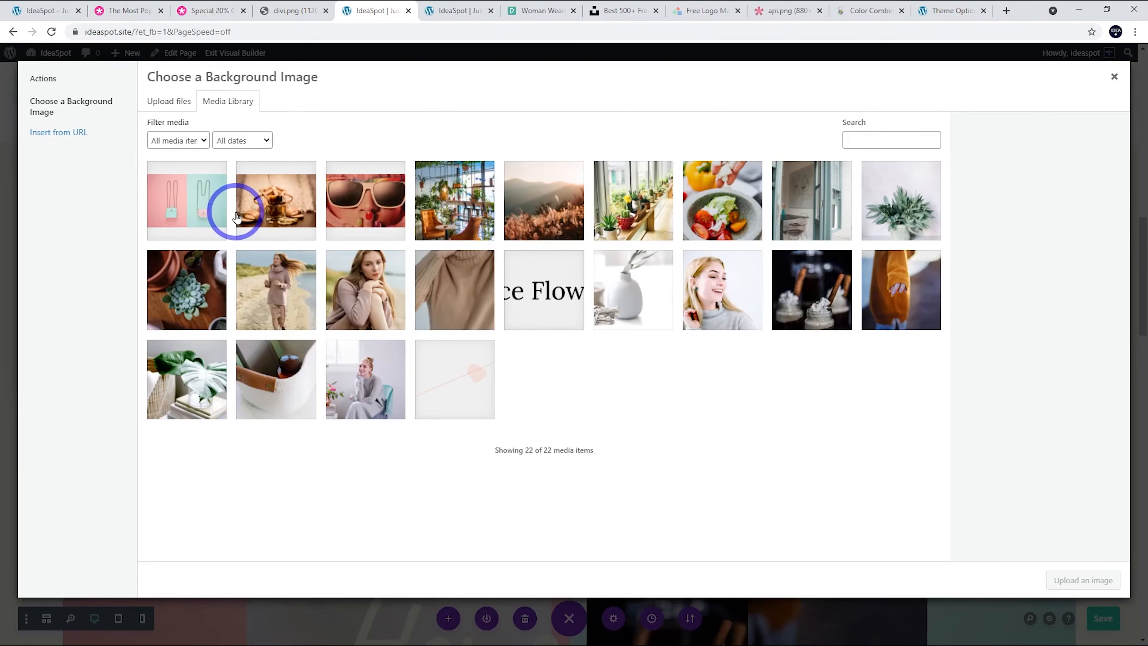
pyautogui.click(623, 12)
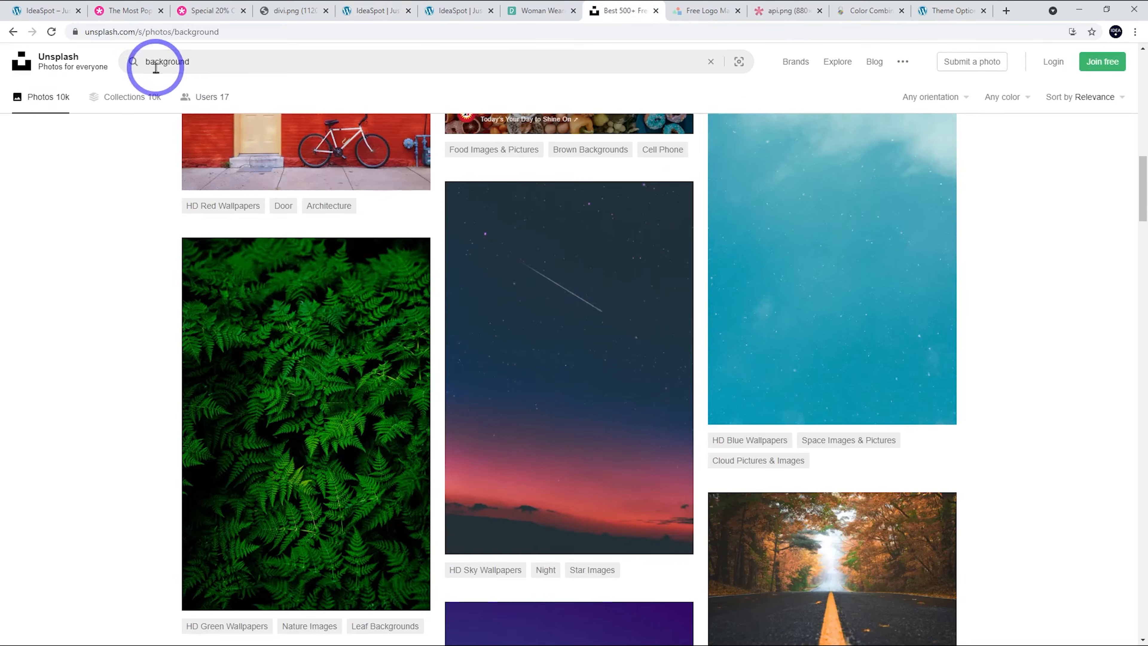
# - Filter the Unsplash background photo results to Landscape orientation
pyautogui.scroll(-5, 778, 288)
pyautogui.scroll(8, 768, 276)
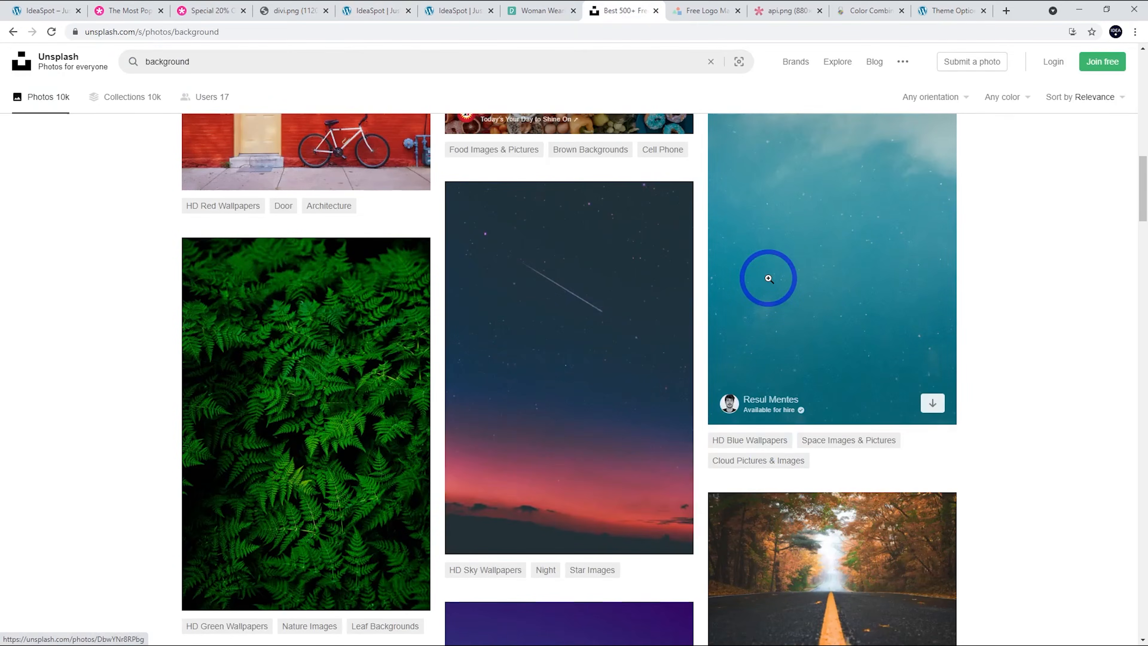
pyautogui.click(948, 108)
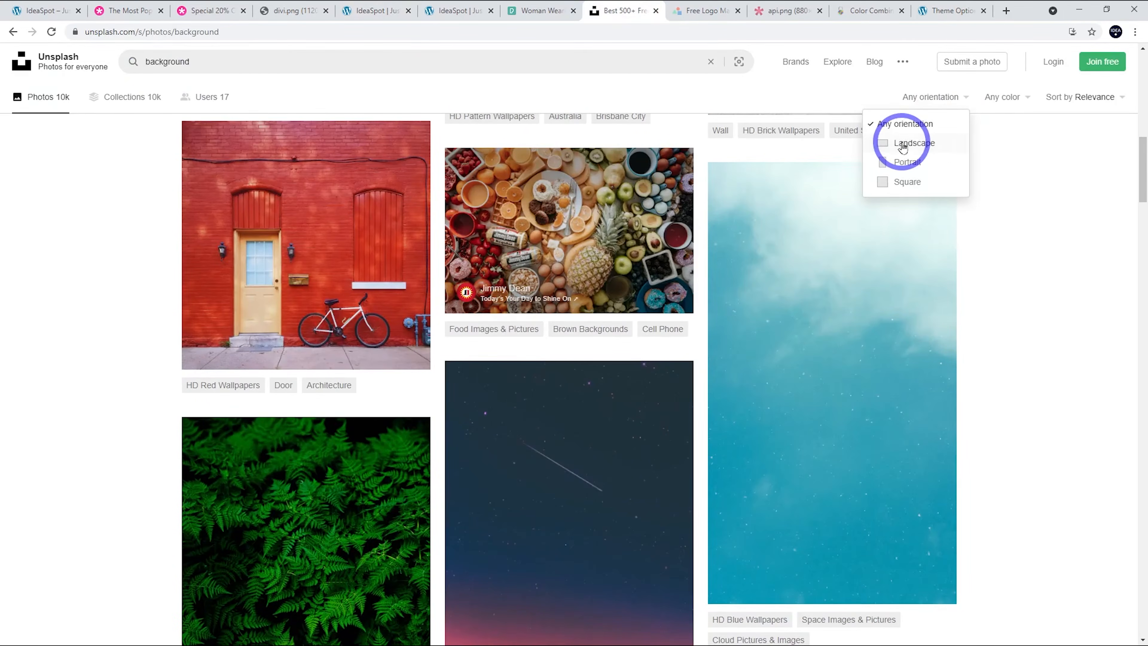
pyautogui.click(907, 145)
pyautogui.scroll(-7, 759, 374)
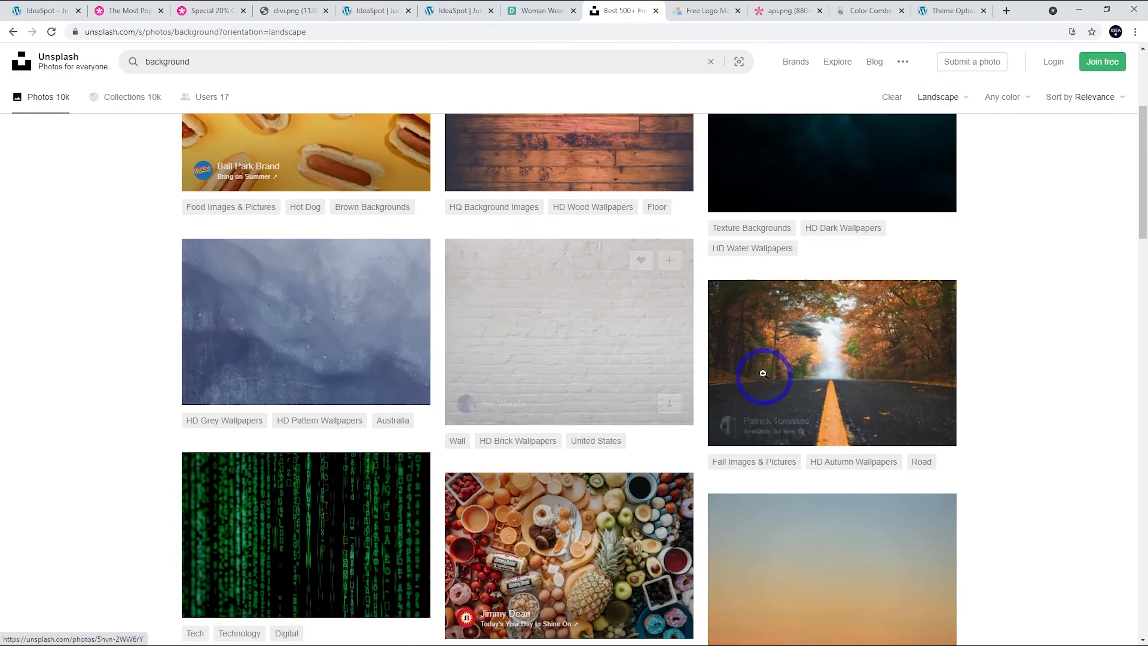
pyautogui.scroll(3, 543, 247)
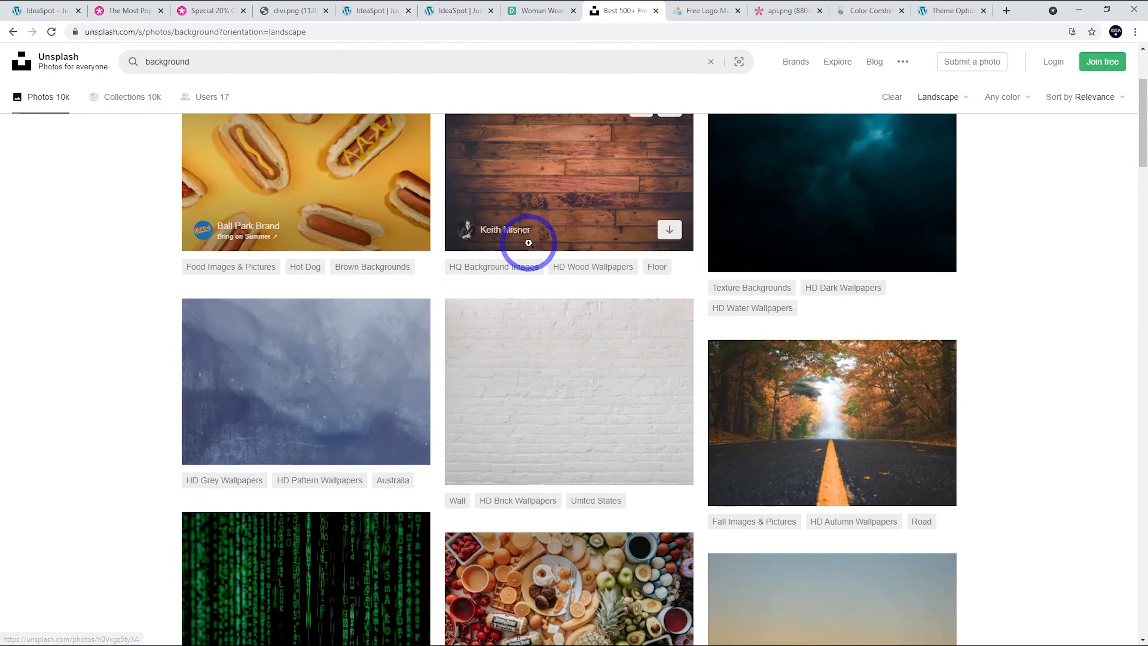
pyautogui.click(453, 10)
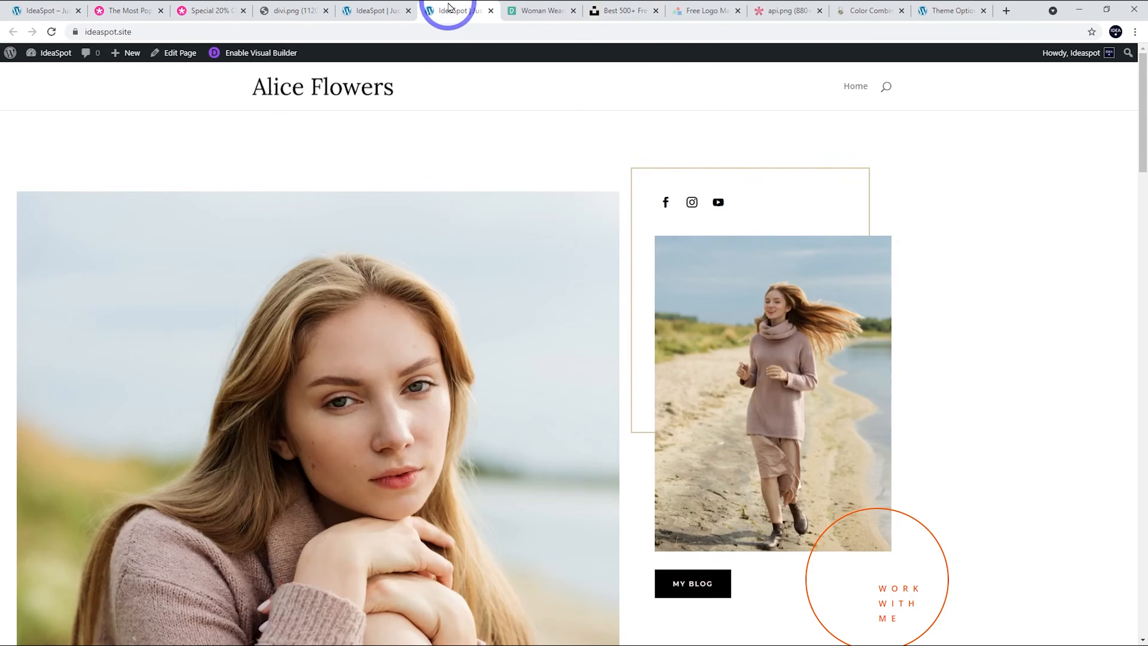
# - Close the media library and delete the Subscribe section's handbag background image
pyautogui.click(378, 8)
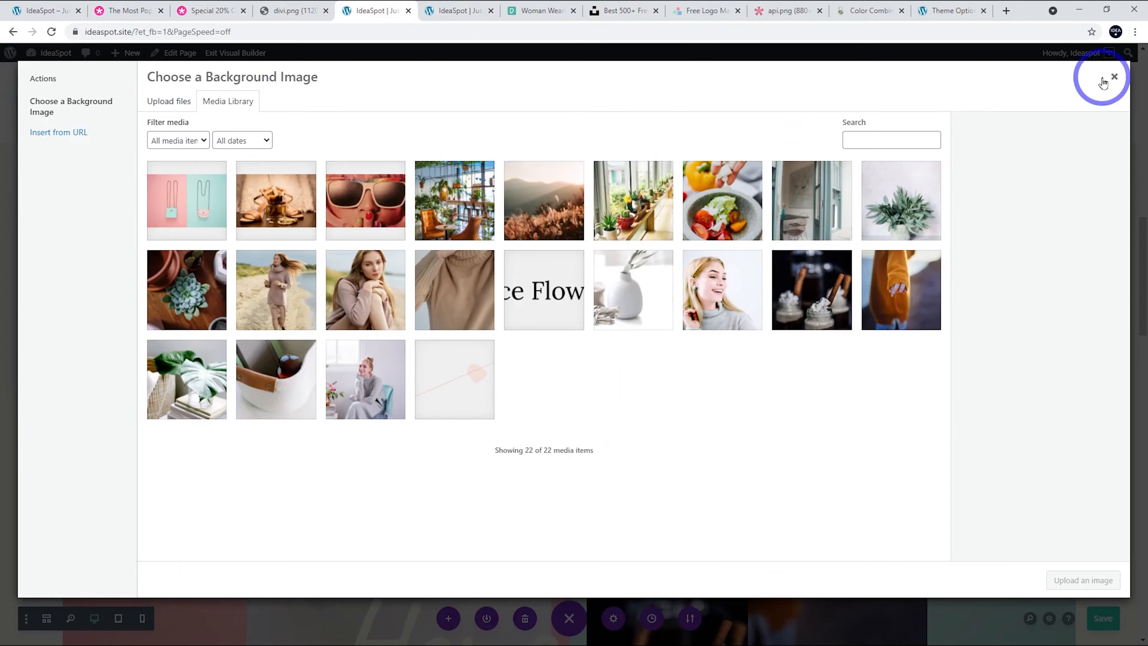
pyautogui.click(1113, 77)
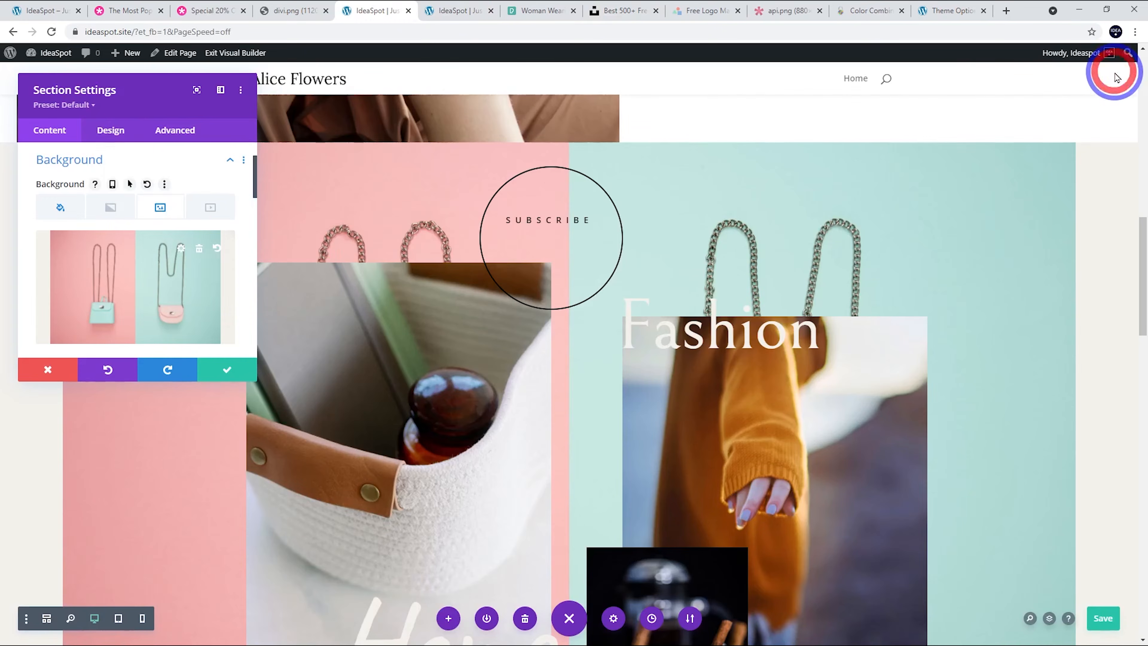
pyautogui.click(199, 250)
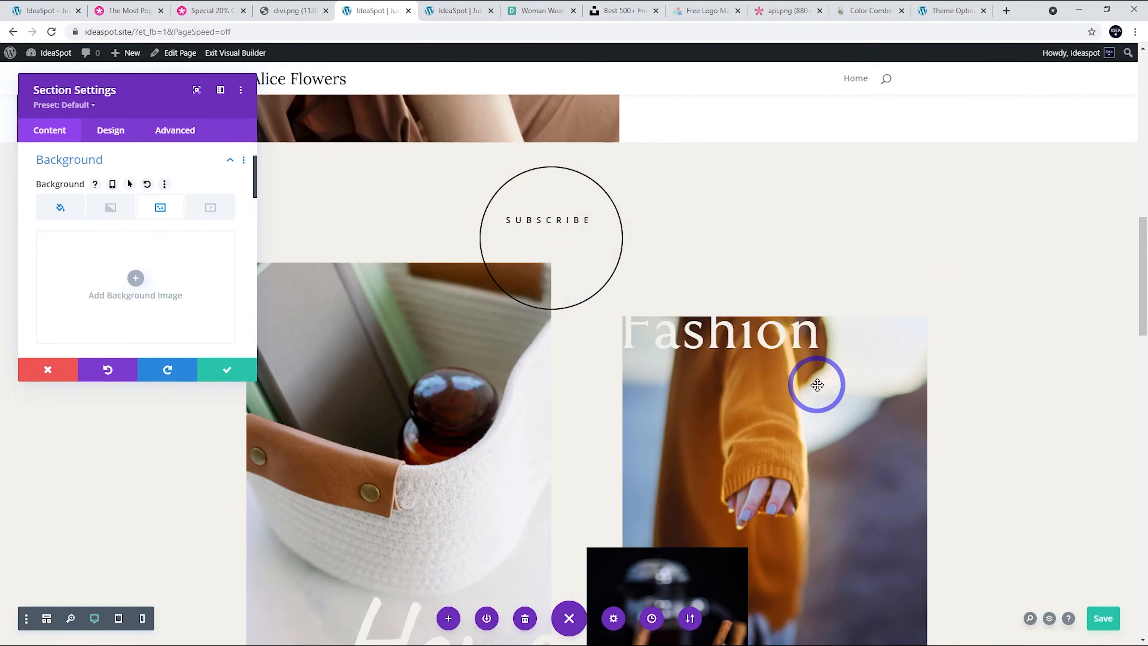
pyautogui.scroll(-2, 821, 378)
pyautogui.scroll(2, 538, 336)
# - Keep the Subscribe section change, then drag the Home label up and left on its photo
pyautogui.click(233, 373)
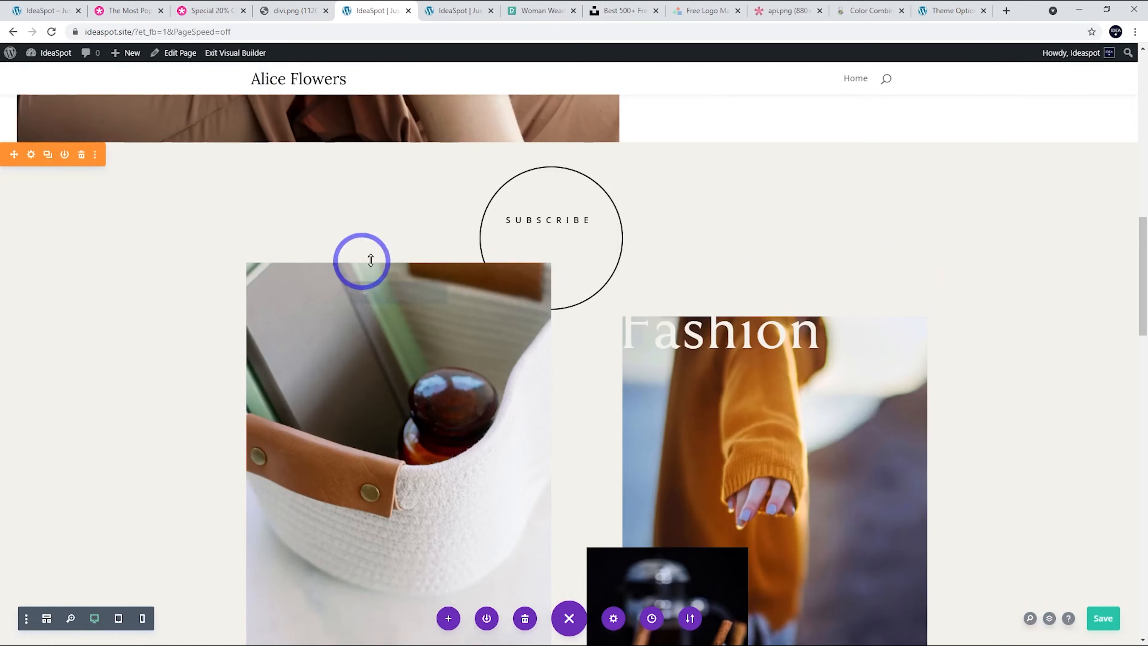
pyautogui.scroll(-1, 1083, 221)
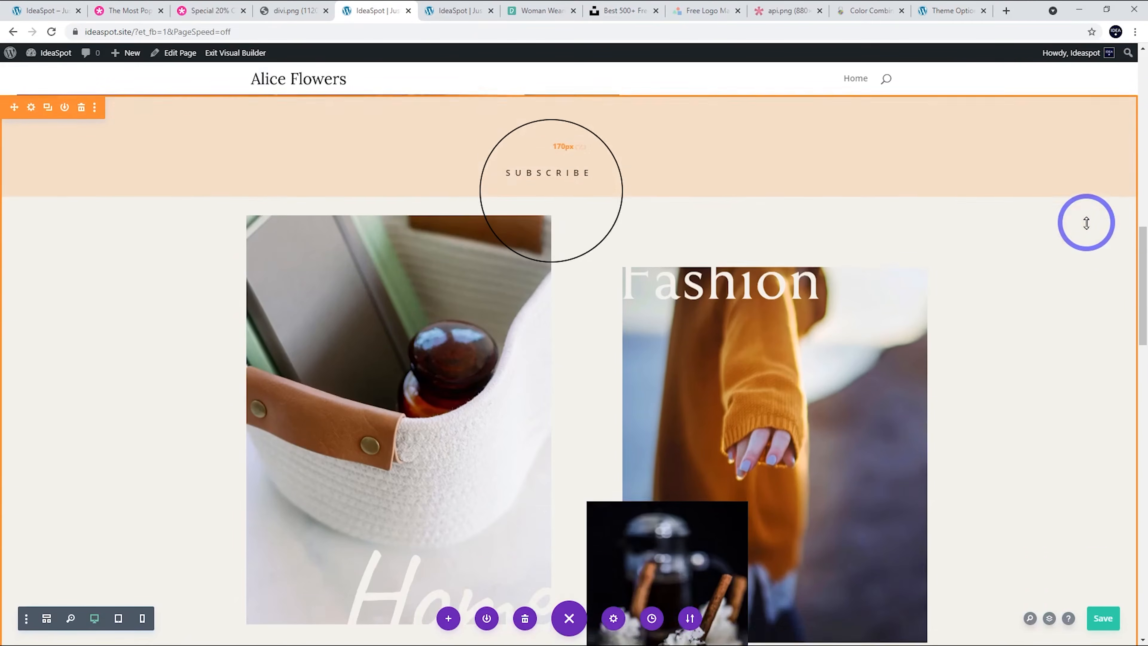
pyautogui.scroll(-3, 992, 213)
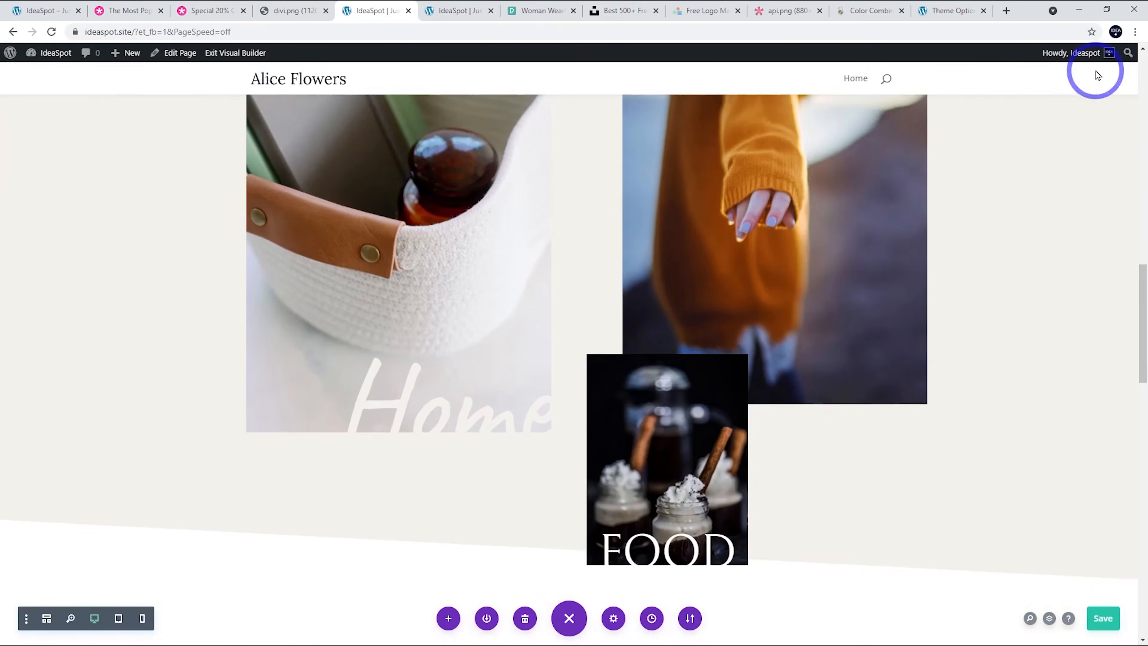
pyautogui.scroll(3, 175, 519)
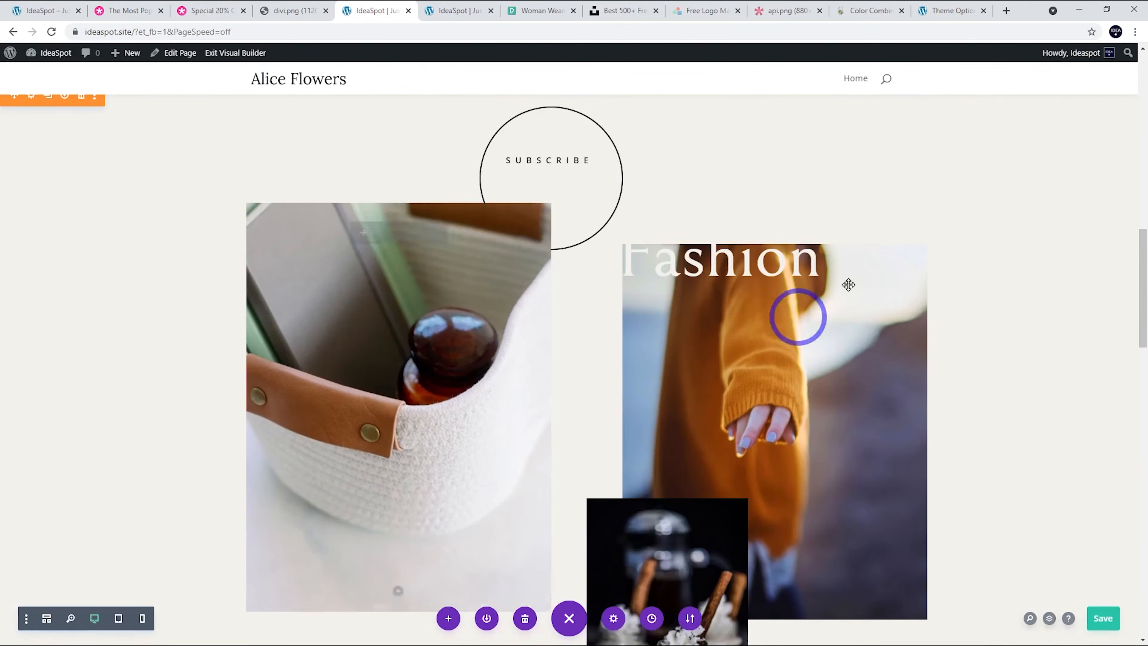
pyautogui.scroll(-1, 1057, 165)
pyautogui.scroll(-2, 1057, 165)
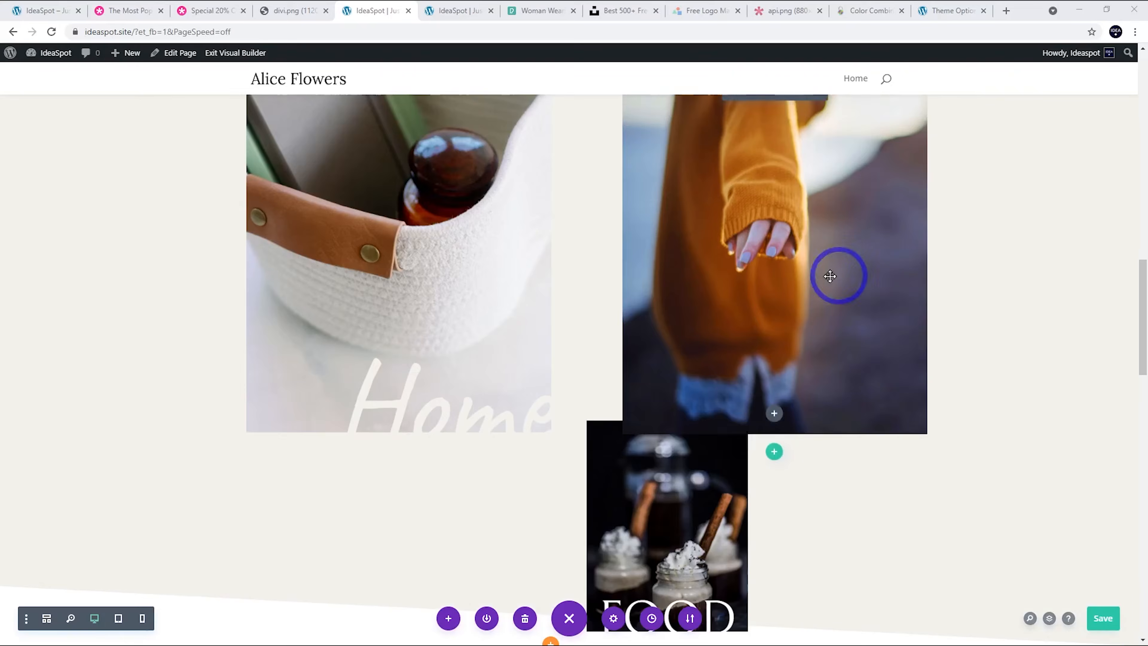
pyautogui.moveTo(428, 364)
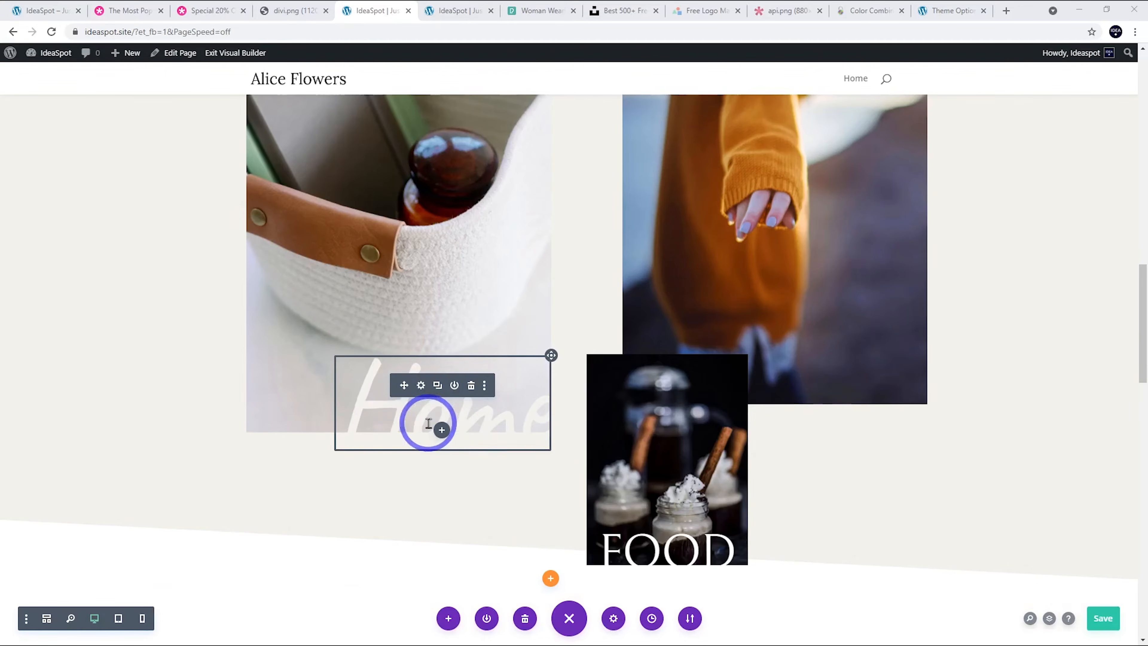
pyautogui.scroll(2, 827, 412)
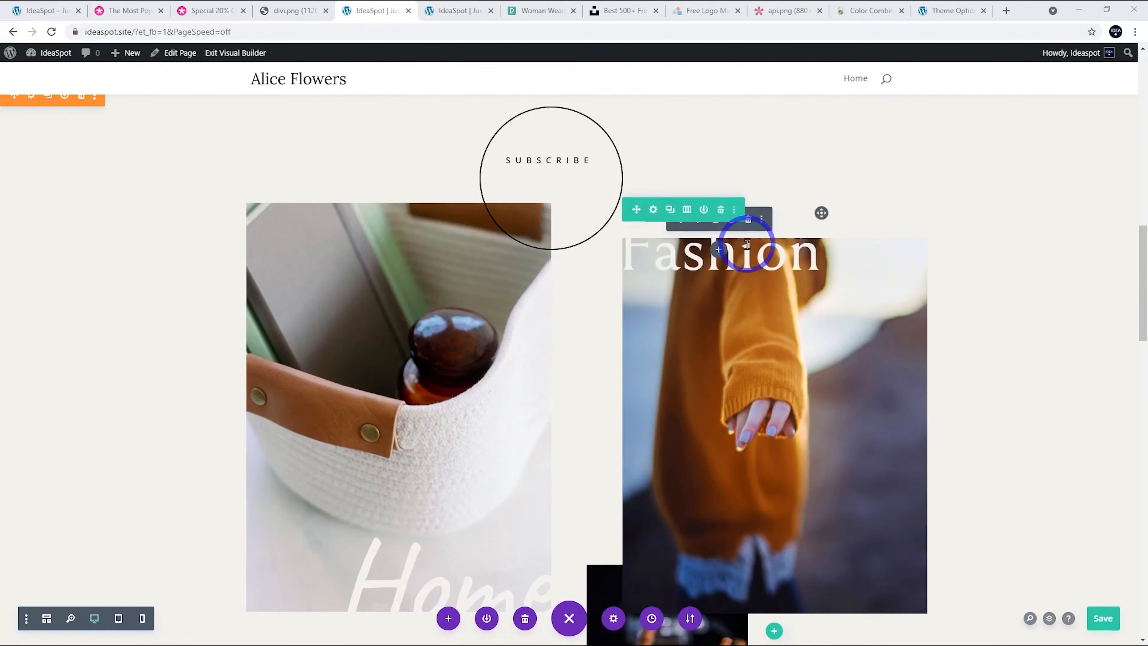
pyautogui.scroll(-3, 540, 334)
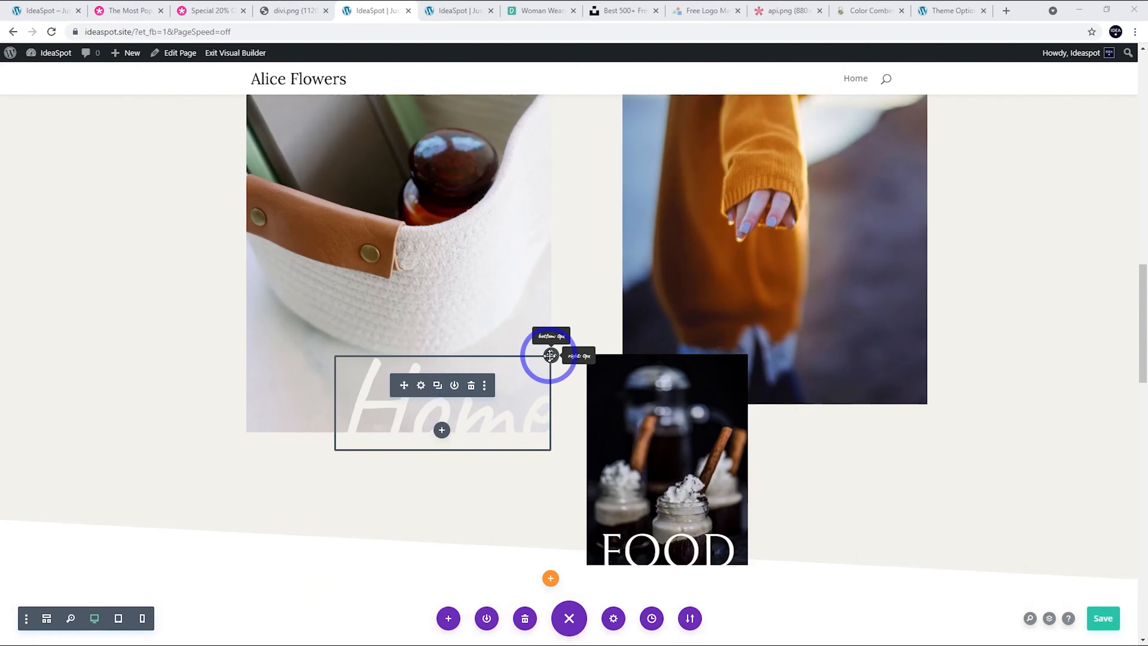
pyautogui.moveTo(550, 356); pyautogui.dragTo(521, 319)
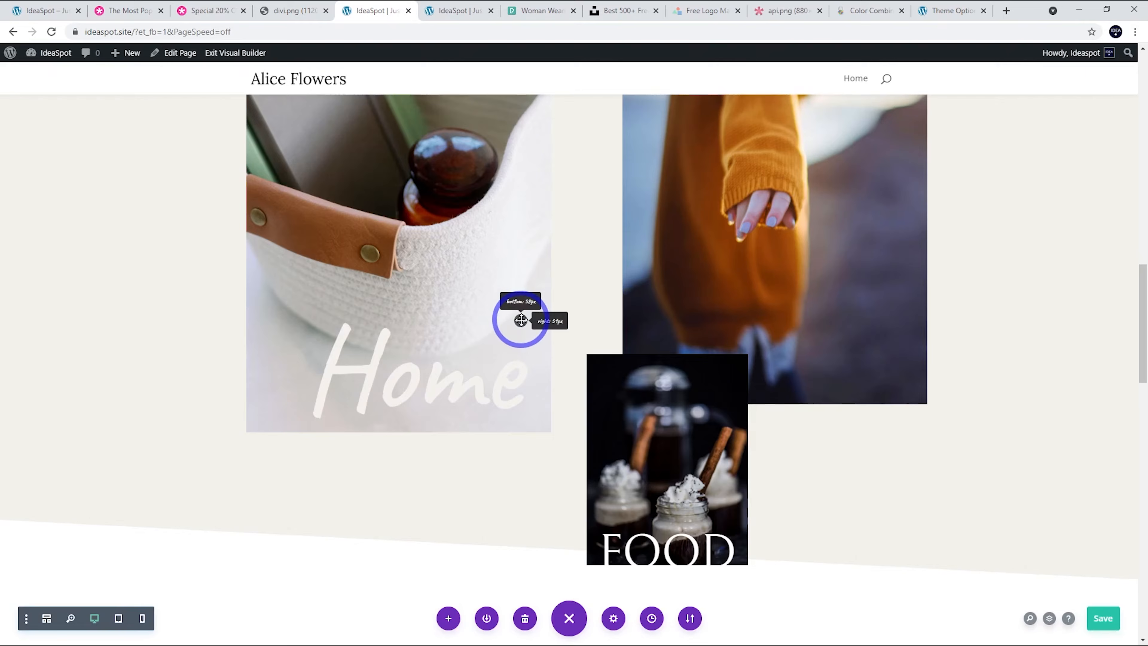
# - Nudge the FOOD label up and move the Fashion heading down 103px and right 31px
pyautogui.moveTo(735, 547)
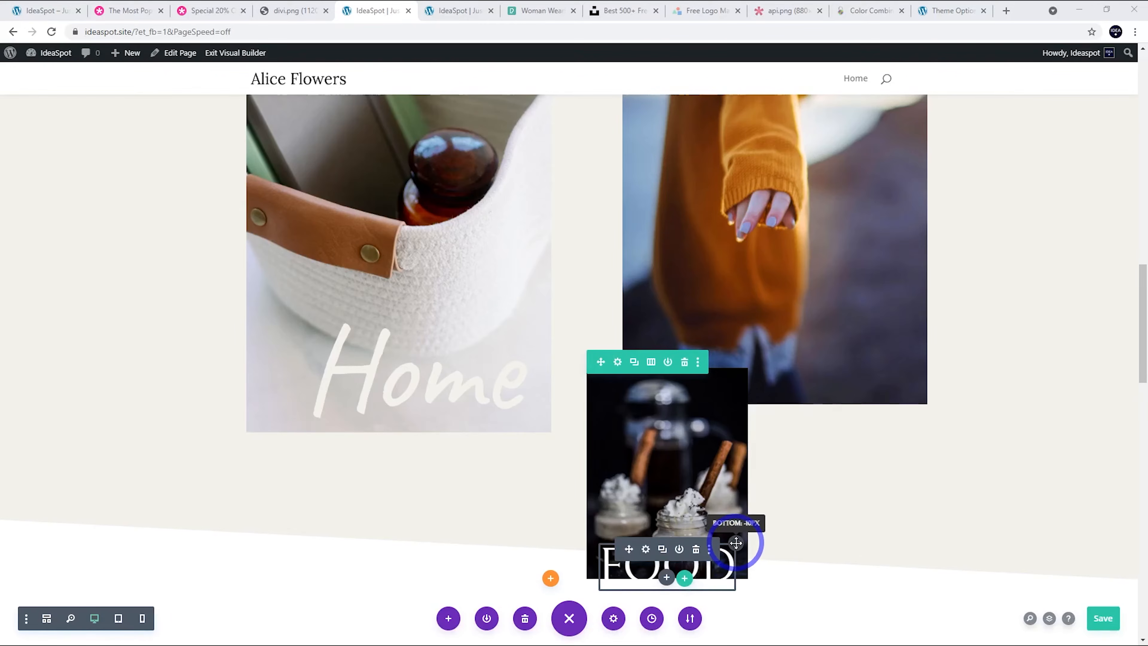
pyautogui.moveTo(735, 542)
pyautogui.mouseDown()
pyautogui.moveTo(726, 495)
pyautogui.moveTo(730, 523)
pyautogui.mouseUp()
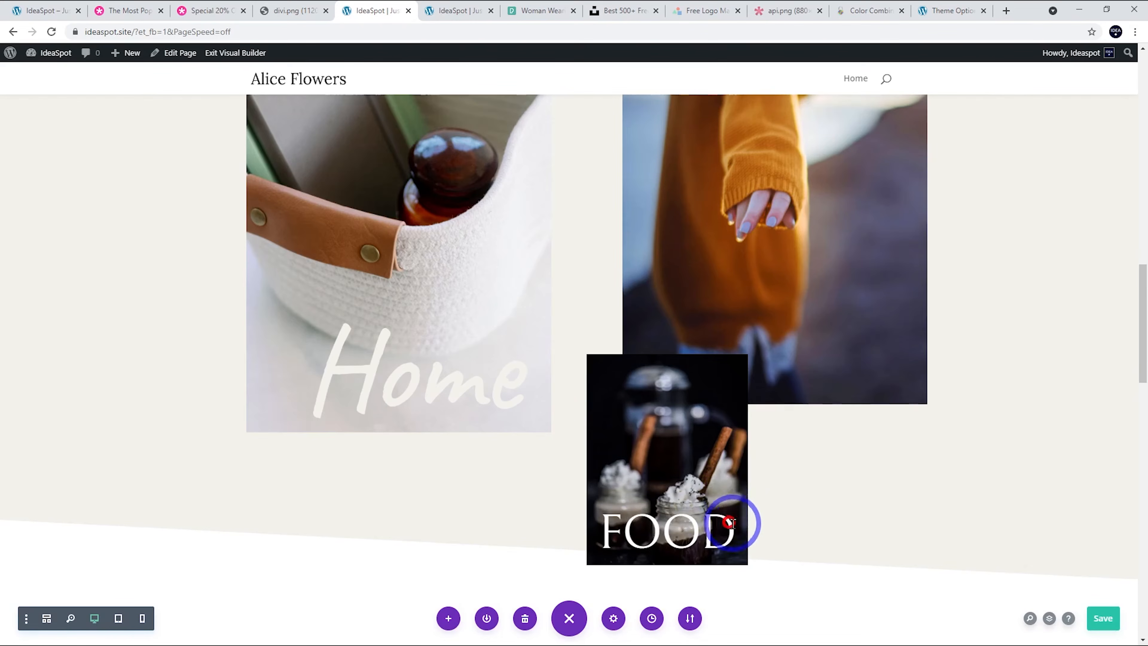
pyautogui.scroll(5, 850, 528)
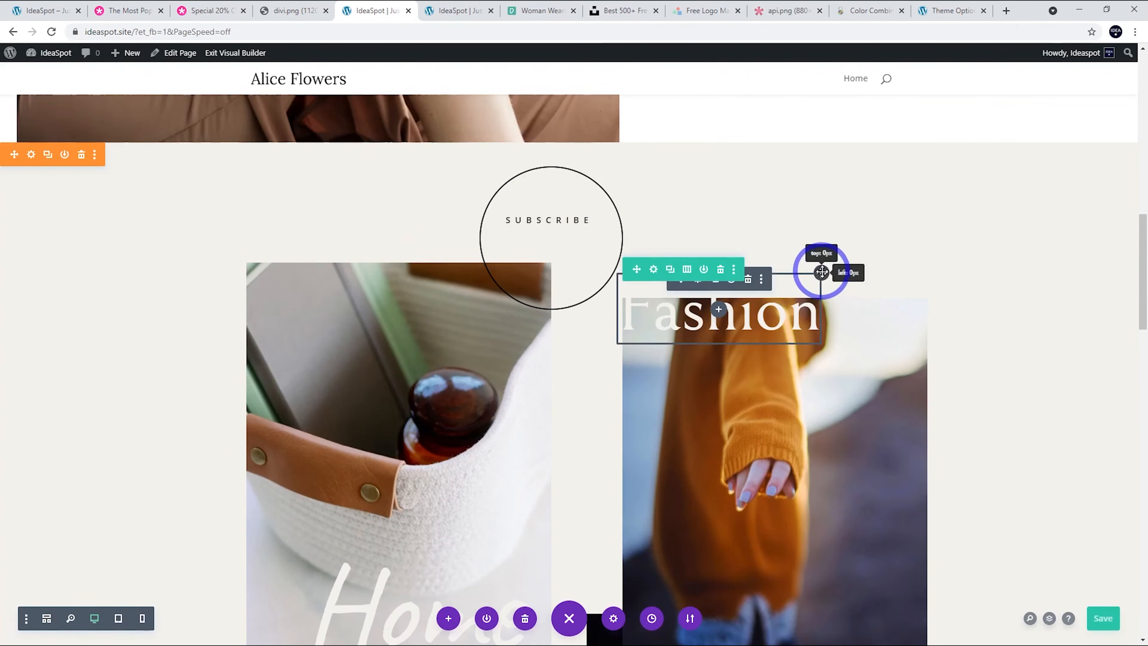
pyautogui.moveTo(821, 272); pyautogui.dragTo(838, 307)
pyautogui.scroll(-2, 872, 312)
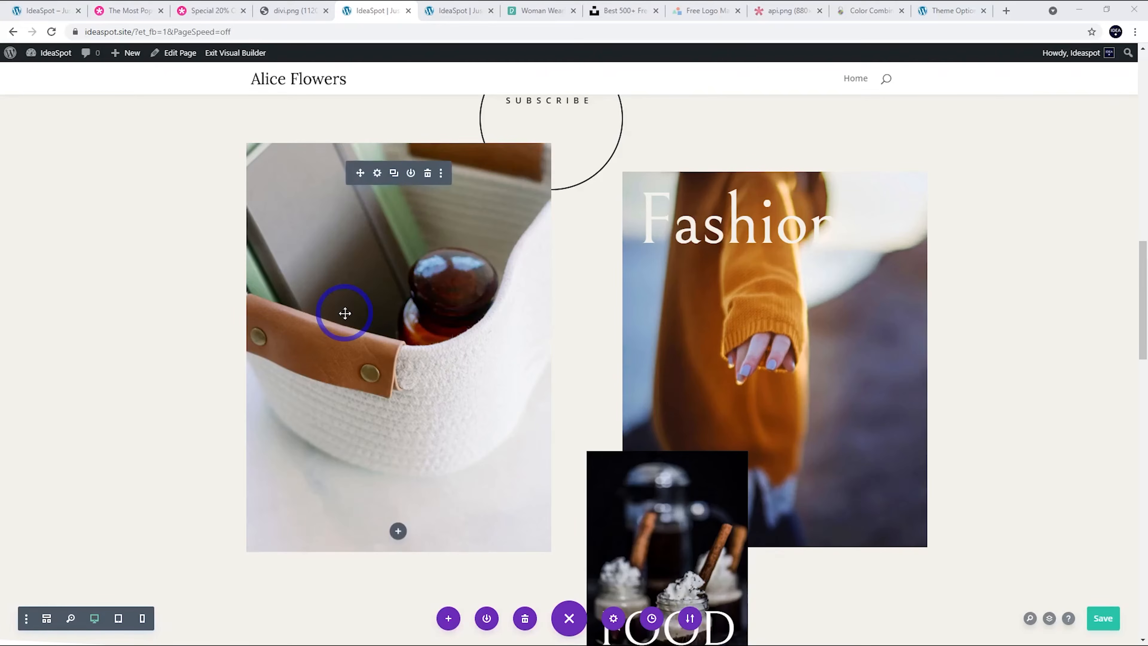
# - Replace the basket image behind the Home label with the potted plant photo
pyautogui.click(377, 174)
pyautogui.click(180, 232)
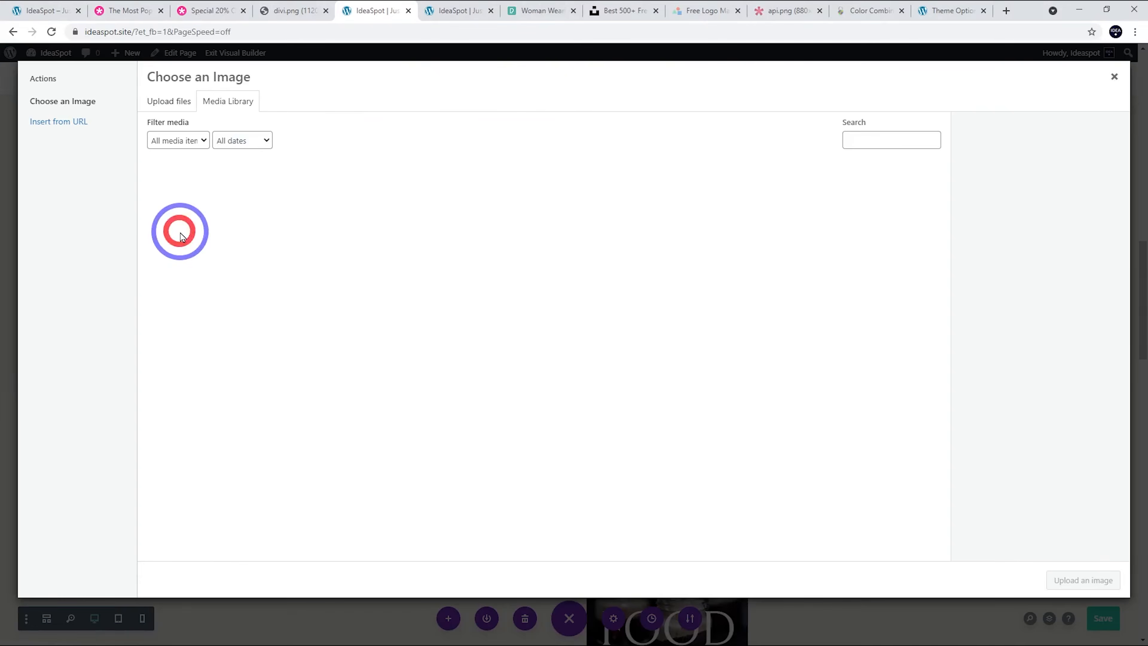
pyautogui.click(445, 240)
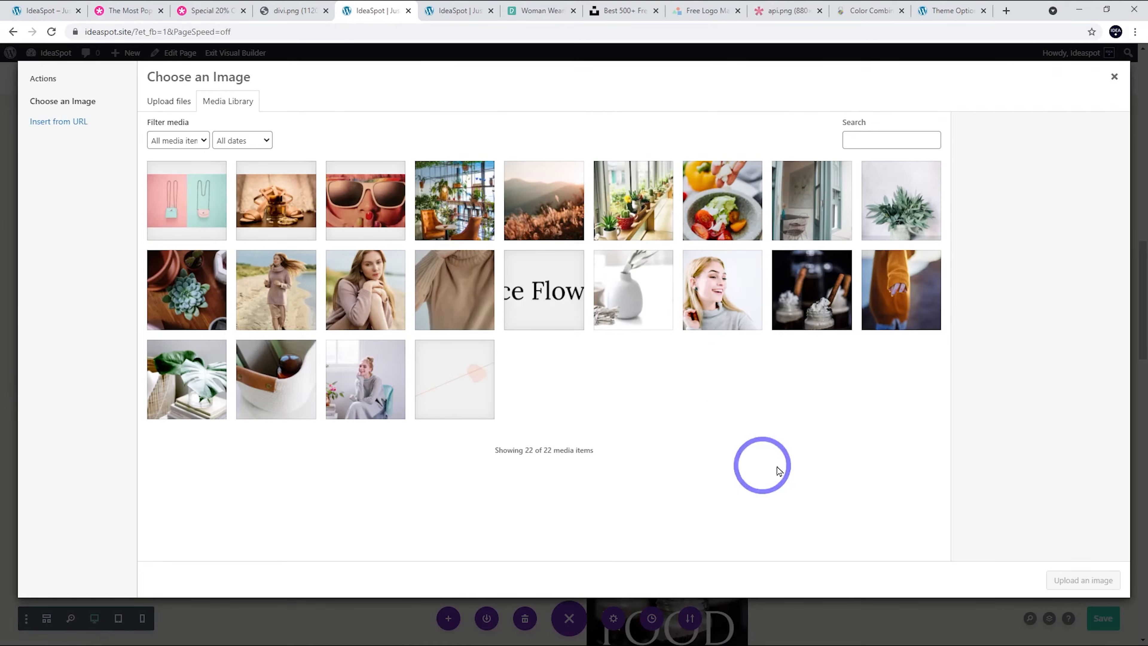
pyautogui.click(901, 201)
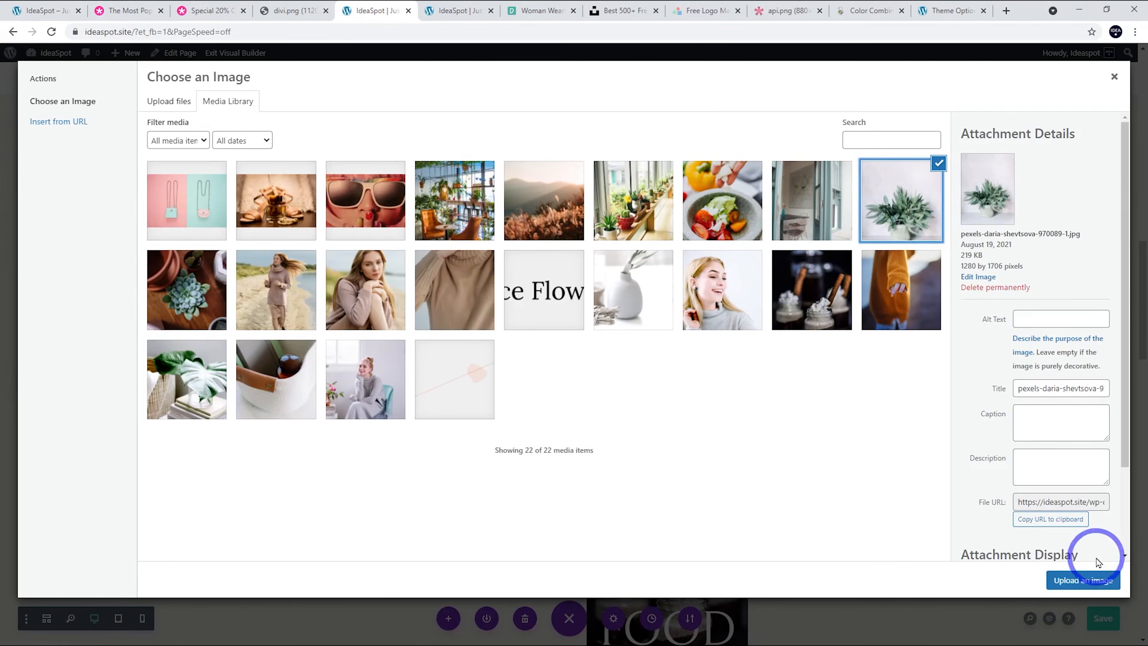
pyautogui.click(1091, 583)
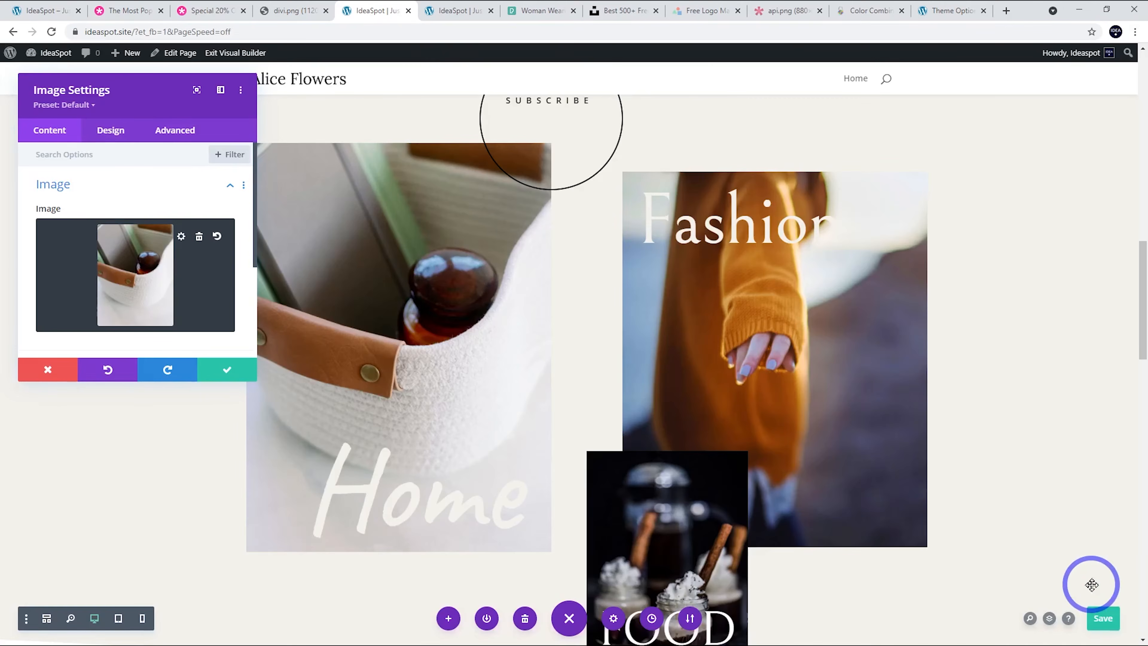
pyautogui.click(227, 371)
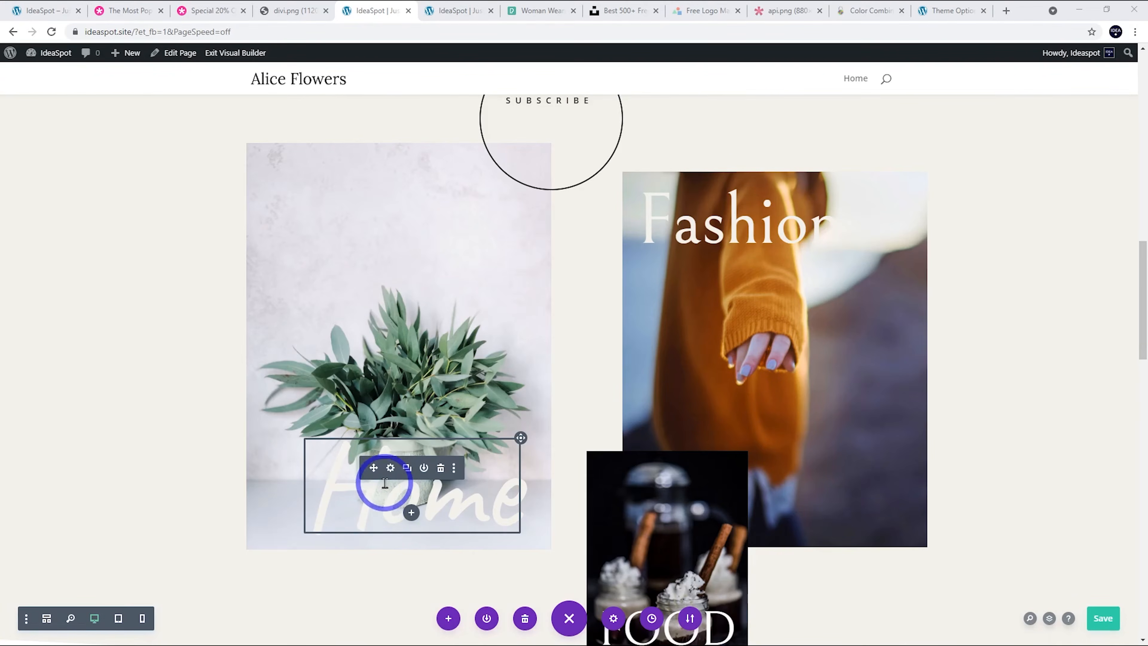
# - Try black text on the Home label, then undo it and close the settings unchanged
pyautogui.click(390, 470)
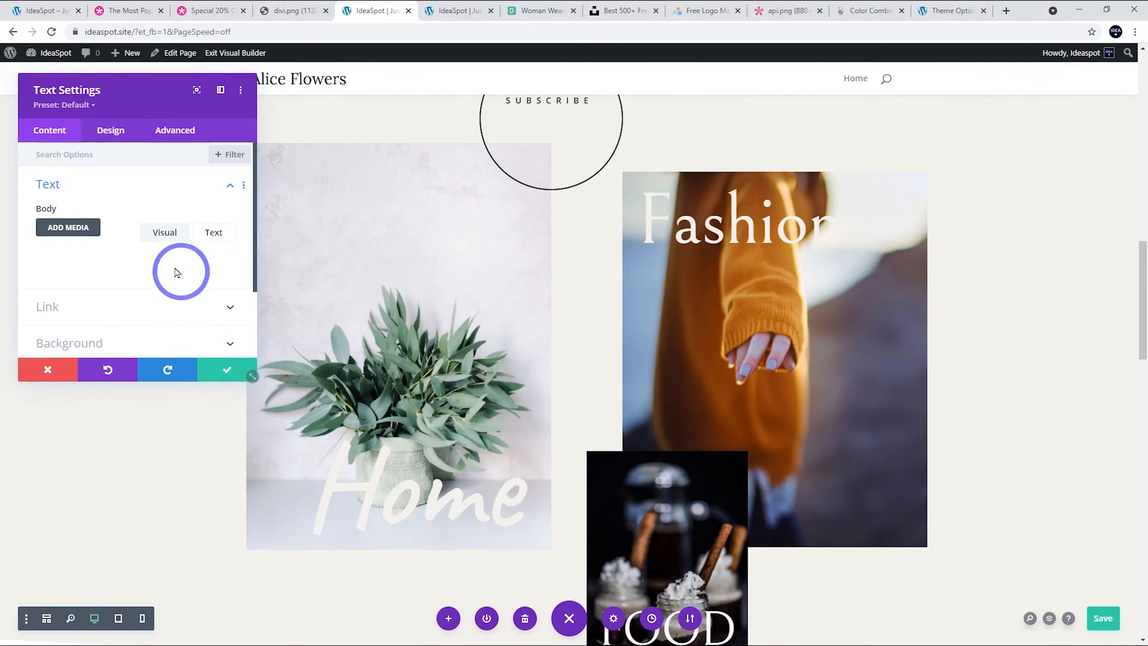
pyautogui.click(118, 139)
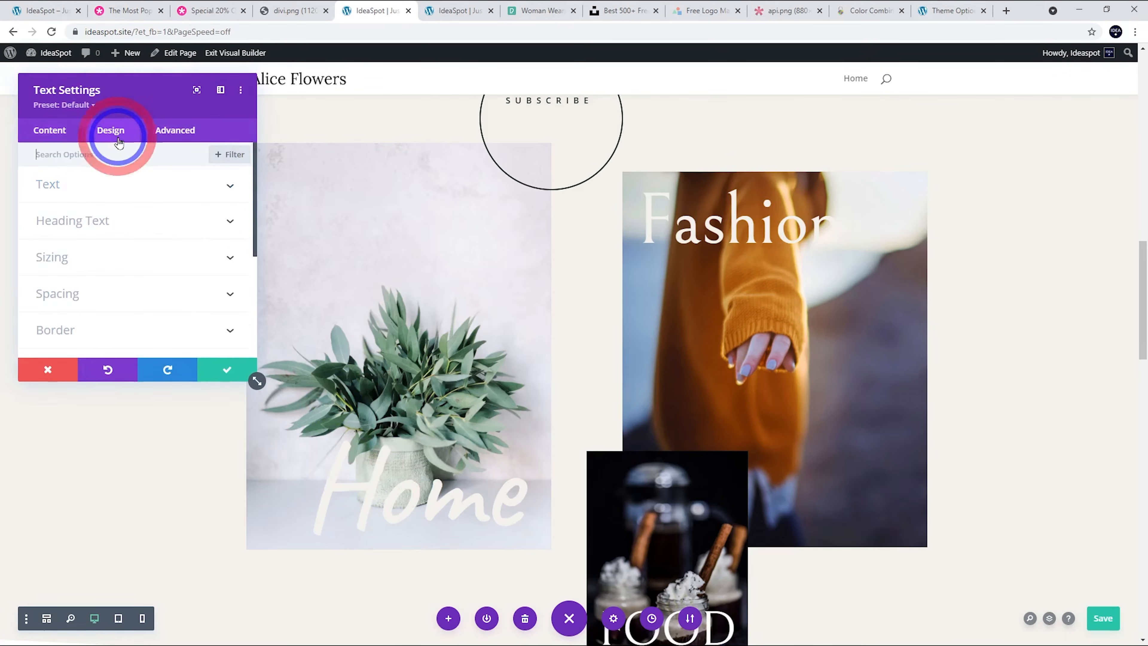
pyautogui.click(115, 194)
pyautogui.scroll(-3, 136, 230)
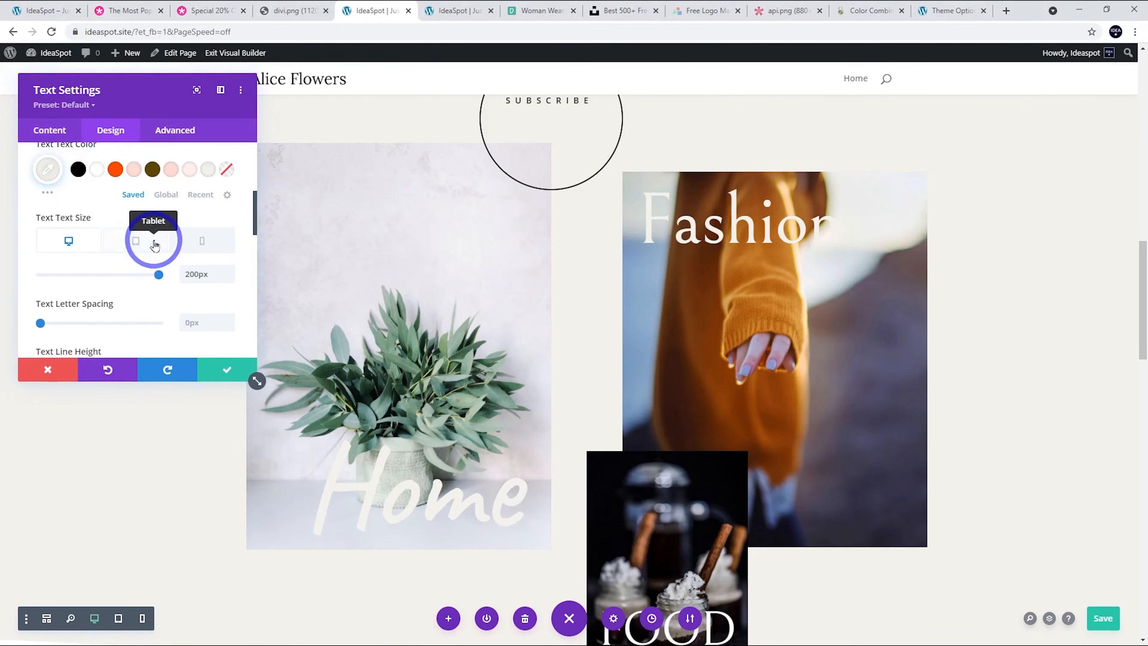
pyautogui.click(79, 170)
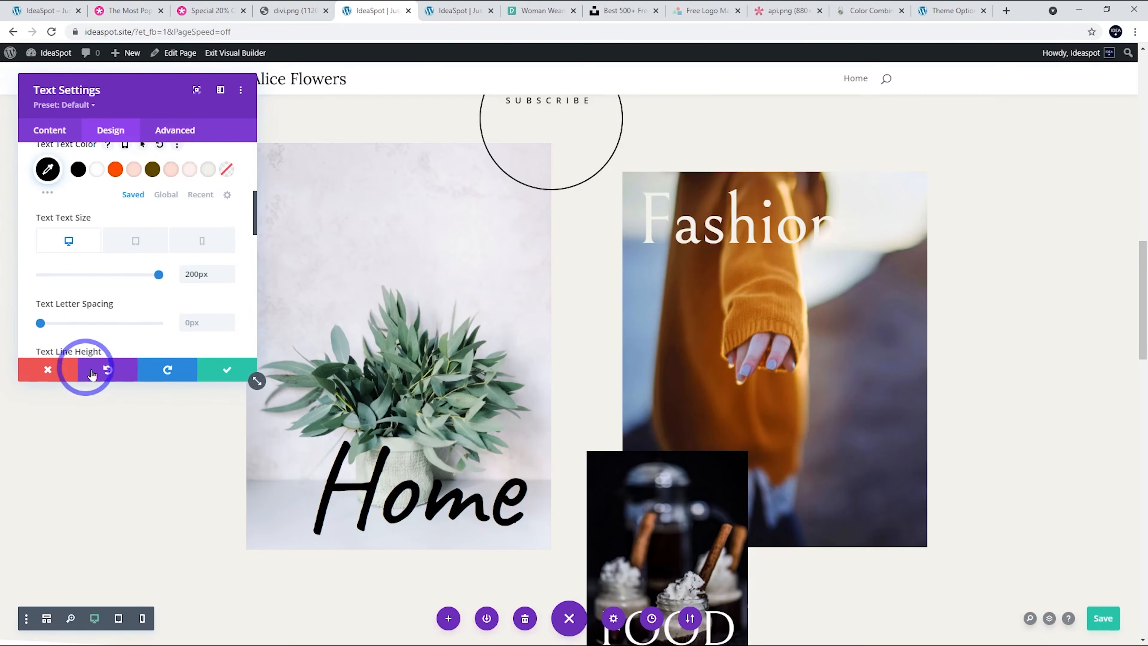
pyautogui.click(106, 373)
pyautogui.click(59, 372)
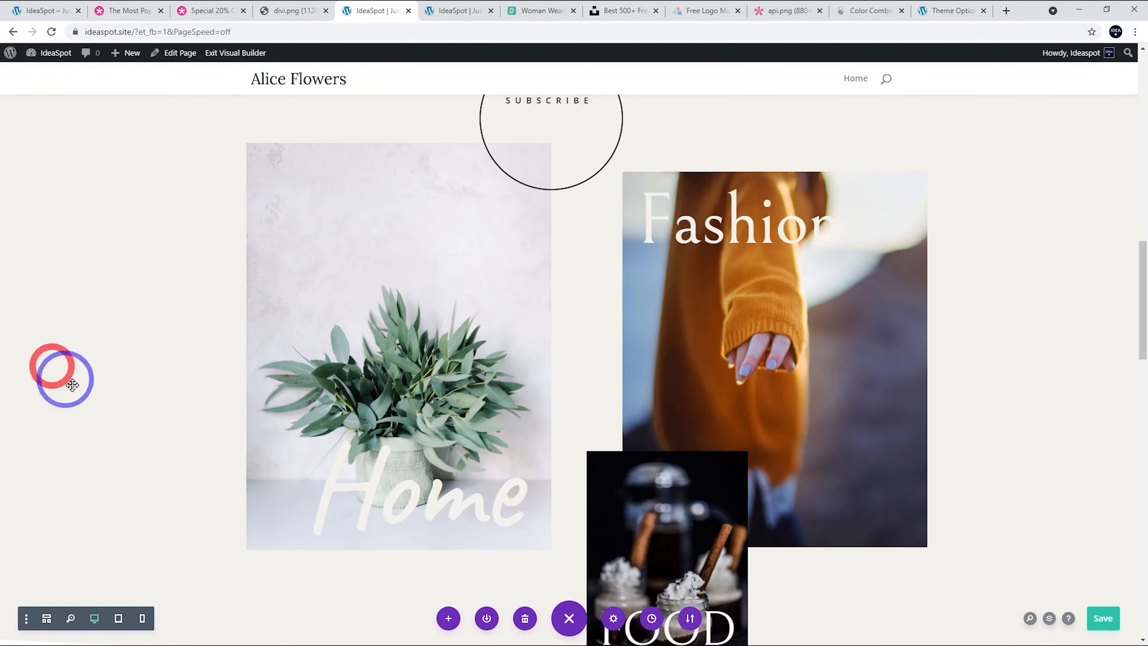
pyautogui.moveTo(377, 469); pyautogui.dragTo(338, 240)
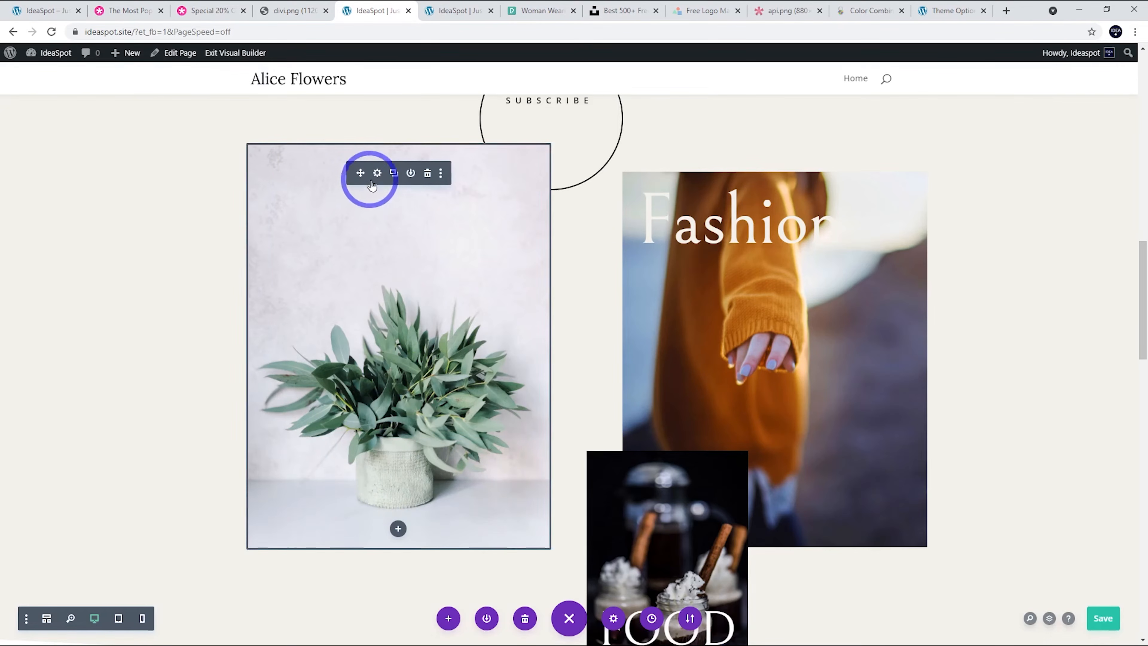
# - Lower the plant image's brightness filter to 57% and save
pyautogui.click(378, 173)
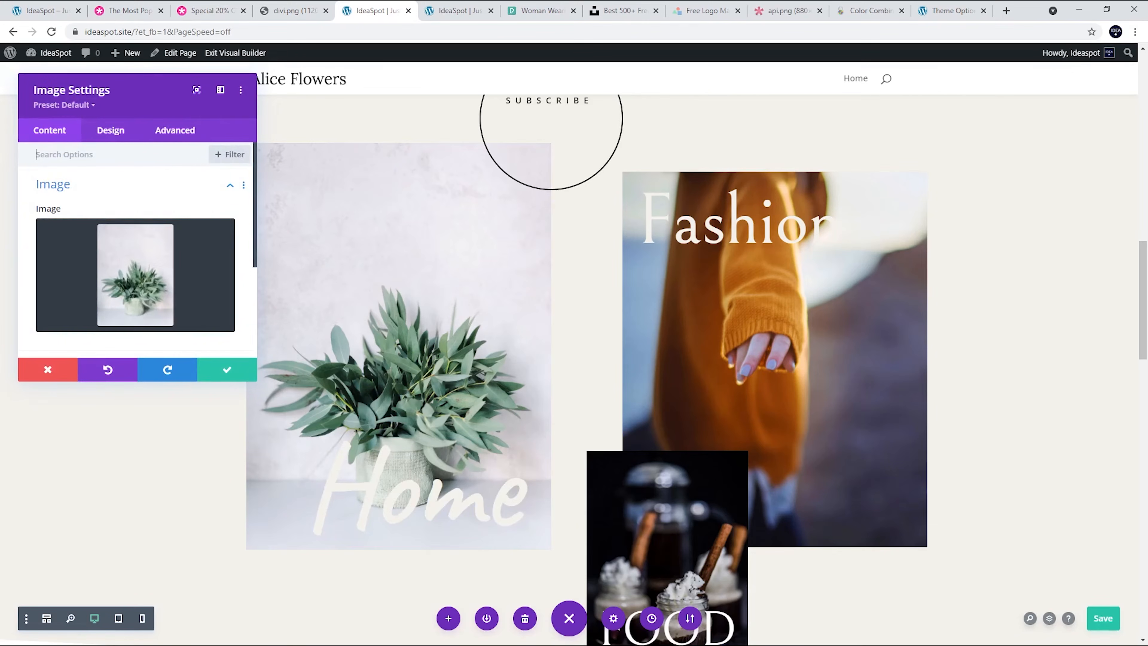
pyautogui.click(111, 133)
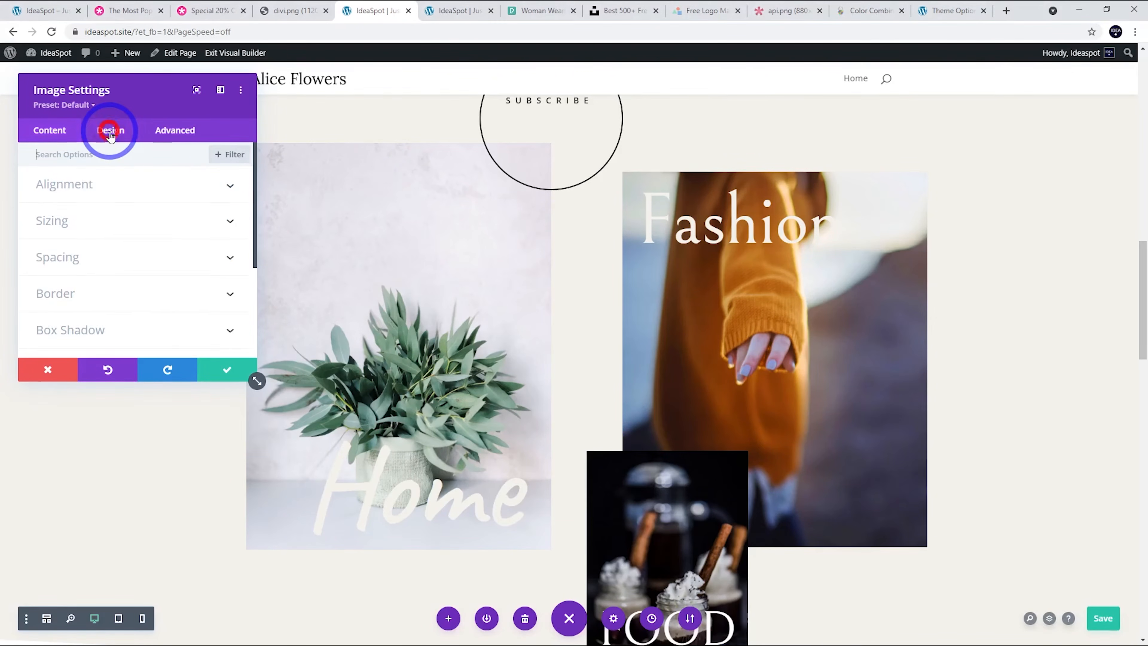
pyautogui.scroll(-5, 137, 206)
pyautogui.click(54, 246)
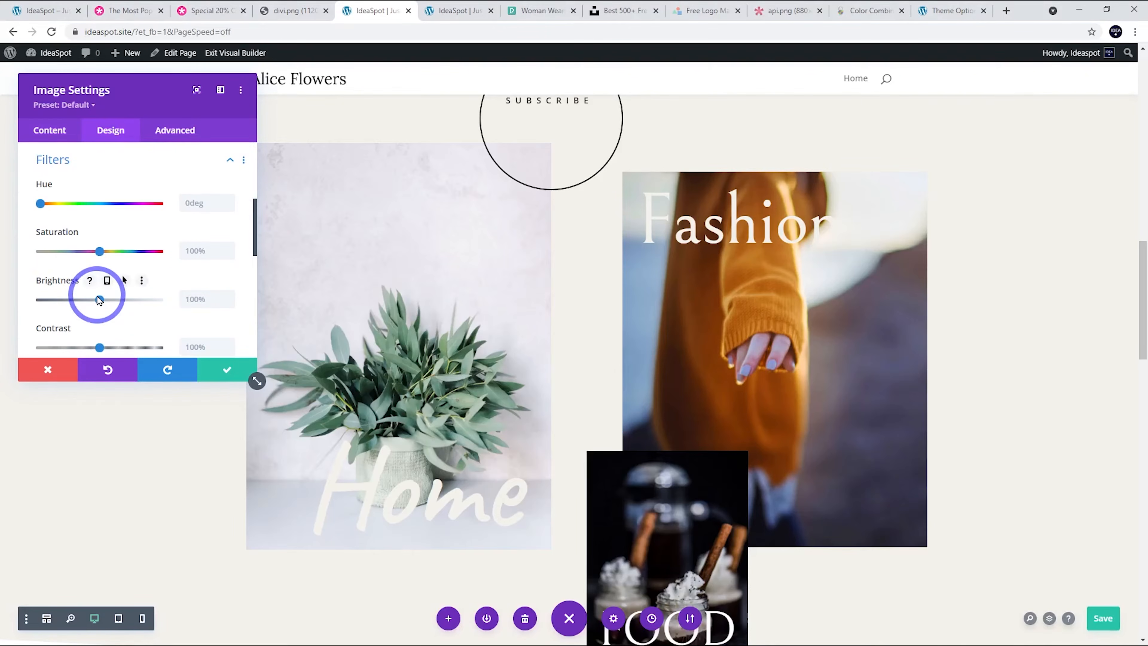
pyautogui.moveTo(87, 303); pyautogui.dragTo(75, 303)
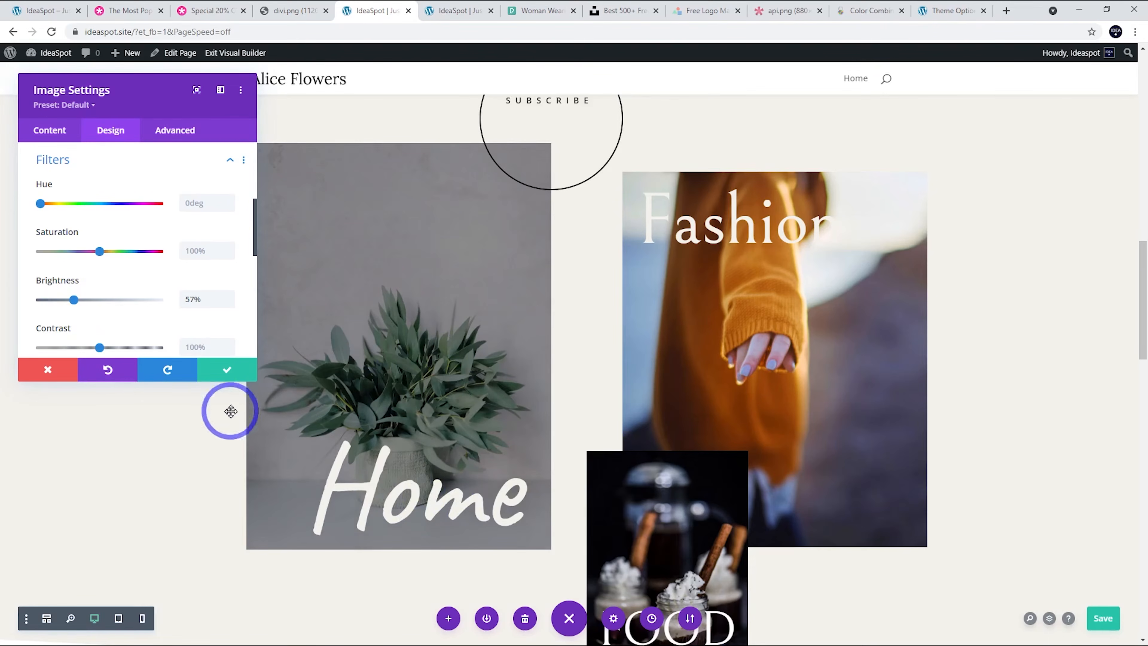
pyautogui.click(229, 369)
pyautogui.scroll(-2, 452, 353)
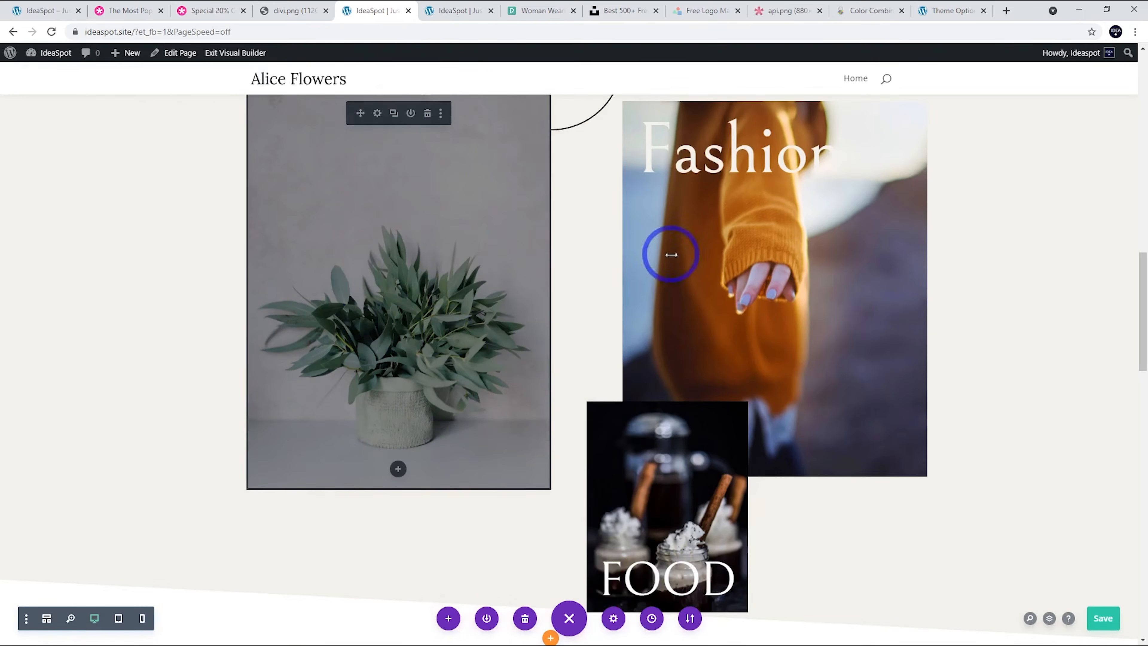
# - Open the FOOD label's text settings and close them without changes
pyautogui.scroll(3, 671, 254)
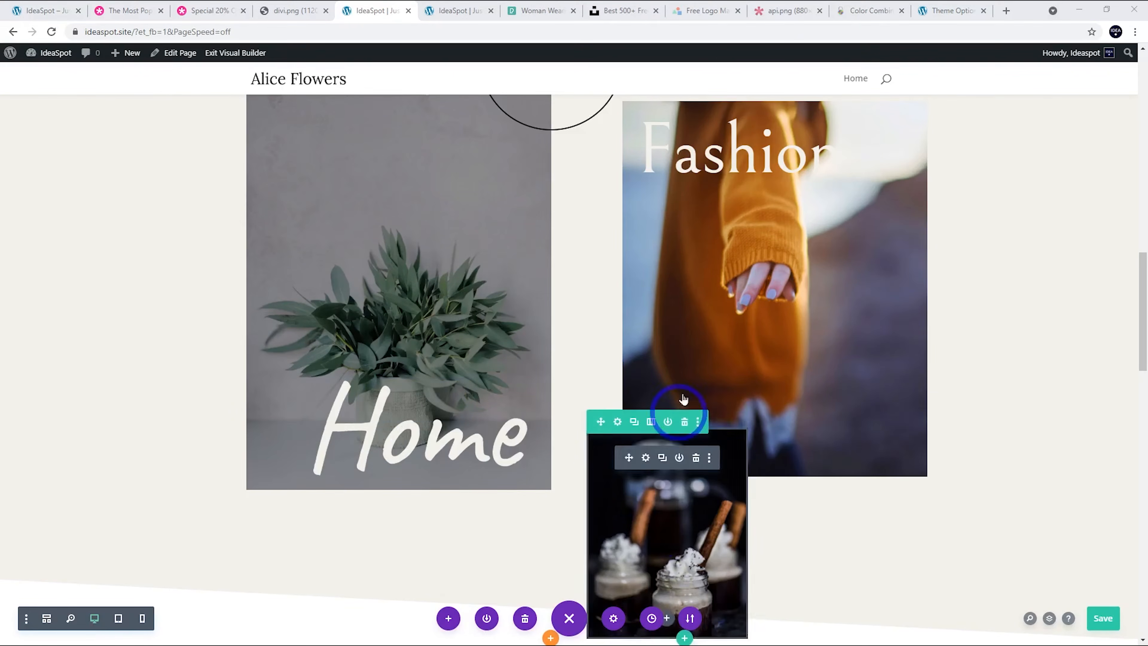
pyautogui.scroll(-1, 968, 272)
pyautogui.scroll(1, 950, 280)
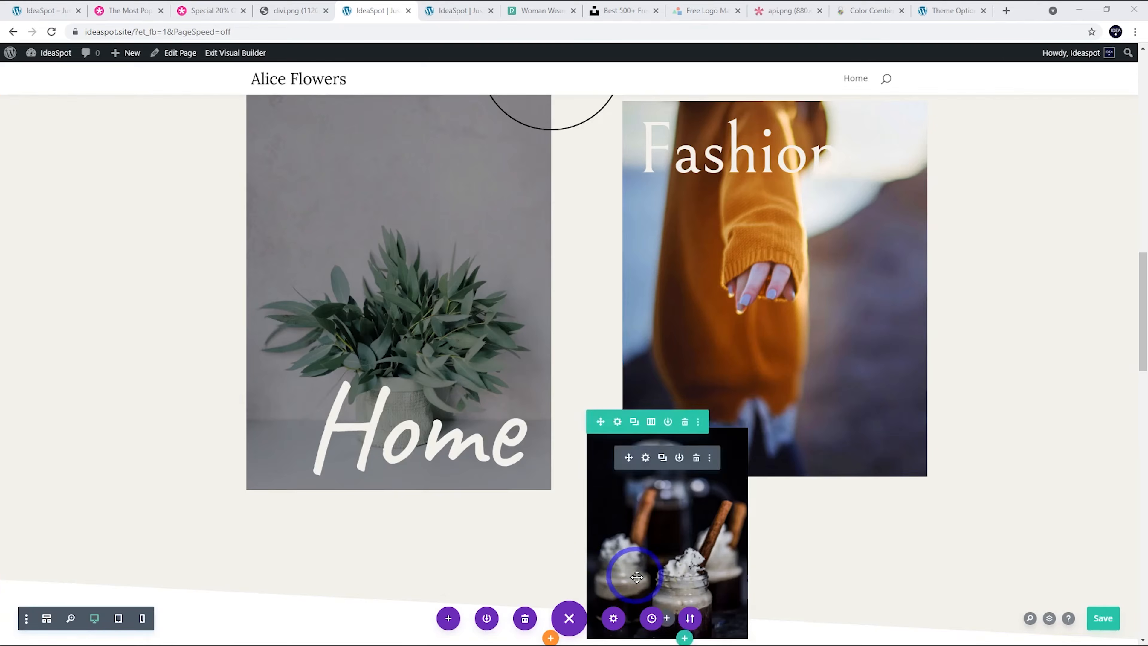
pyautogui.scroll(-2, 650, 466)
pyautogui.click(646, 470)
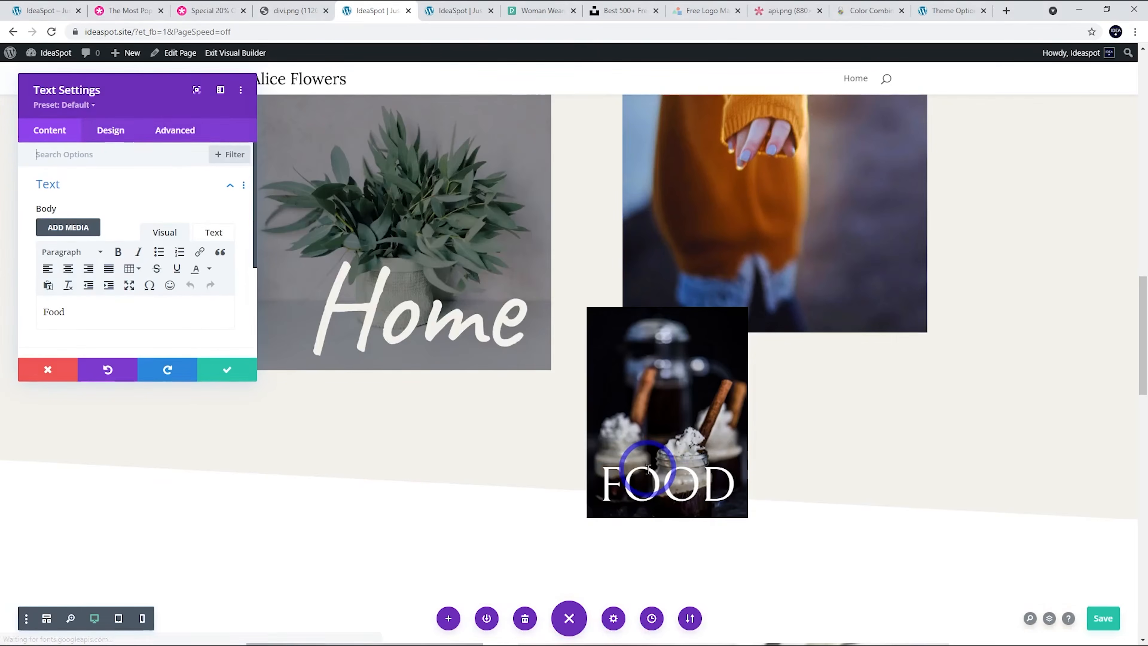
pyautogui.click(35, 370)
# - Check the Home label's text font in its design settings, closing without changes
pyautogui.moveTo(384, 316)
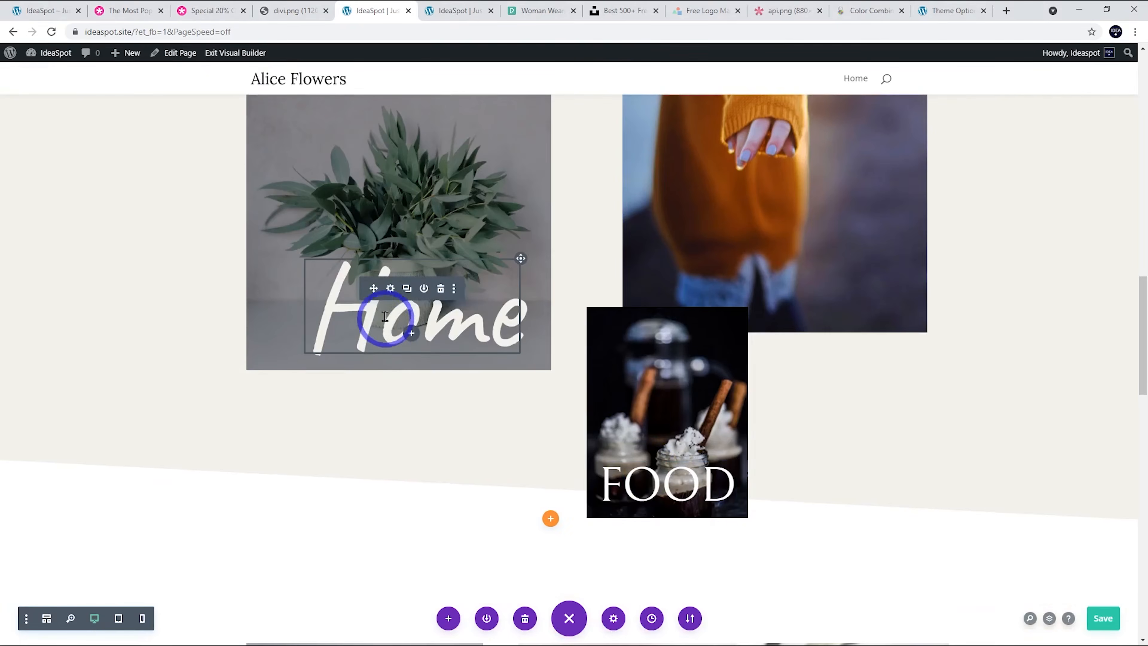
pyautogui.click(390, 288)
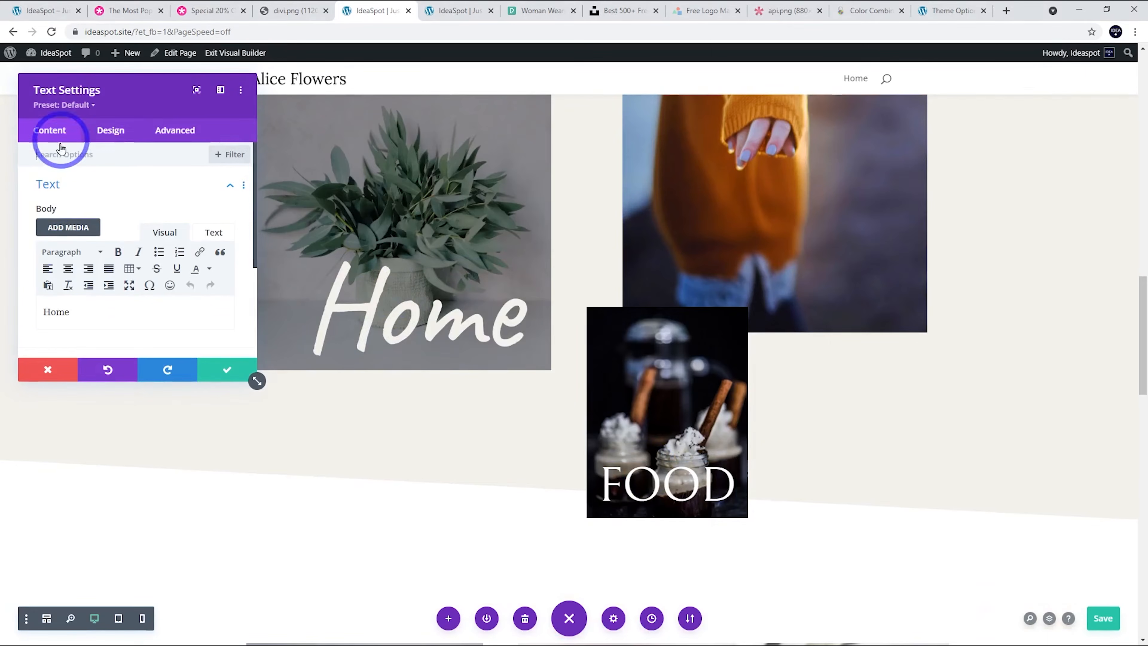
pyautogui.scroll(-3, 157, 242)
pyautogui.scroll(3, 117, 244)
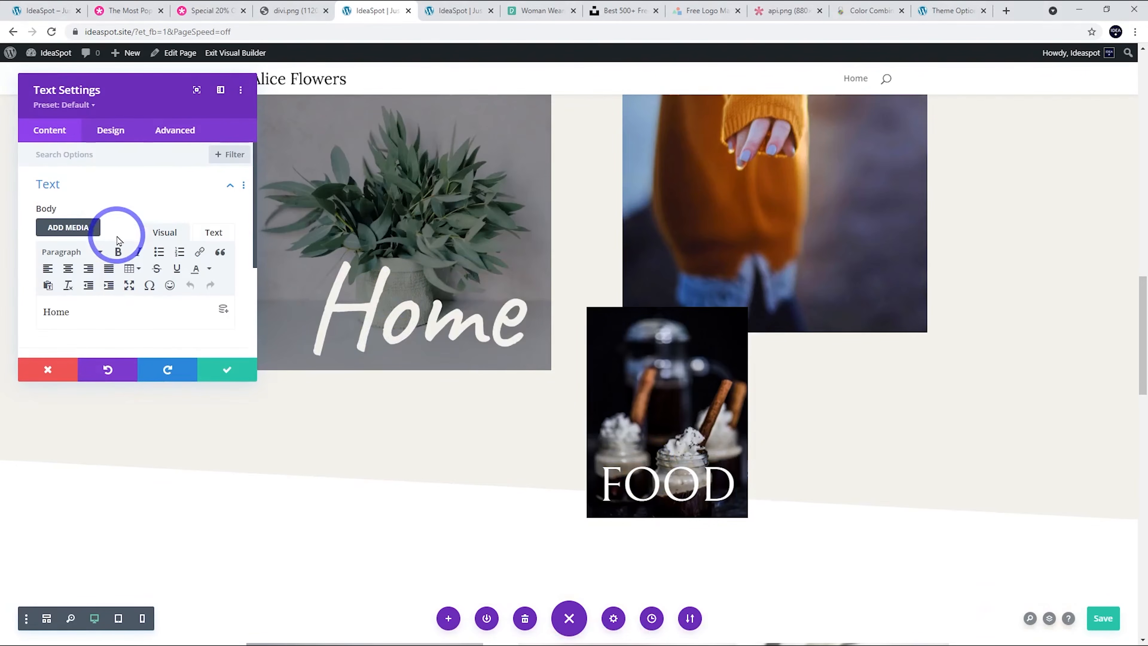
pyautogui.click(110, 129)
pyautogui.click(115, 192)
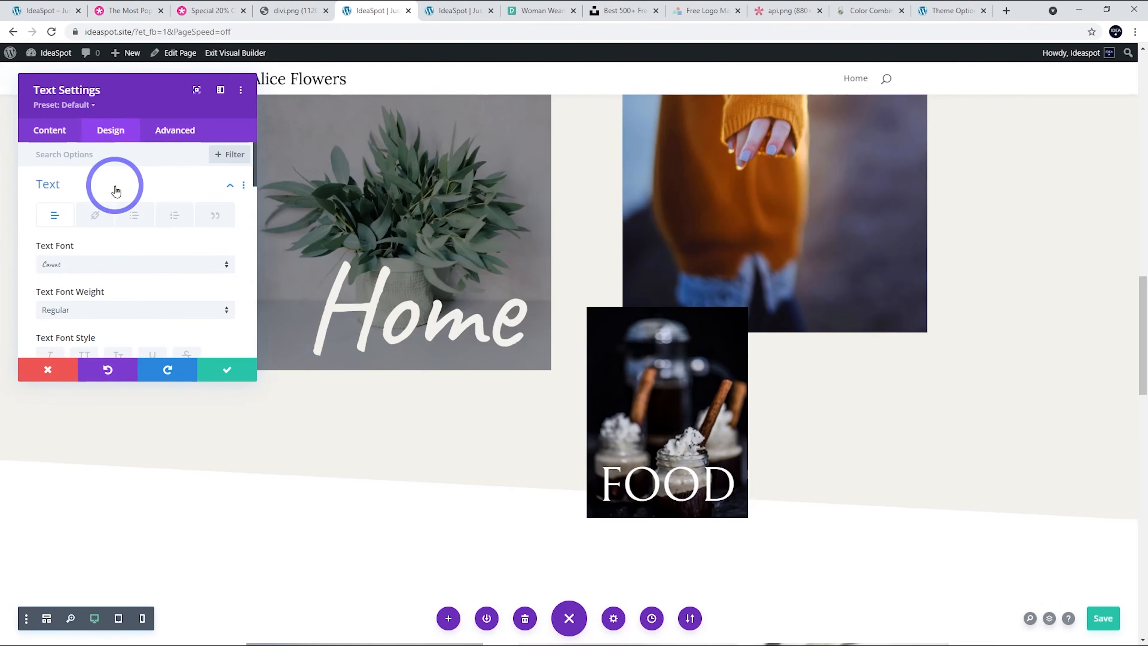
pyautogui.click(48, 369)
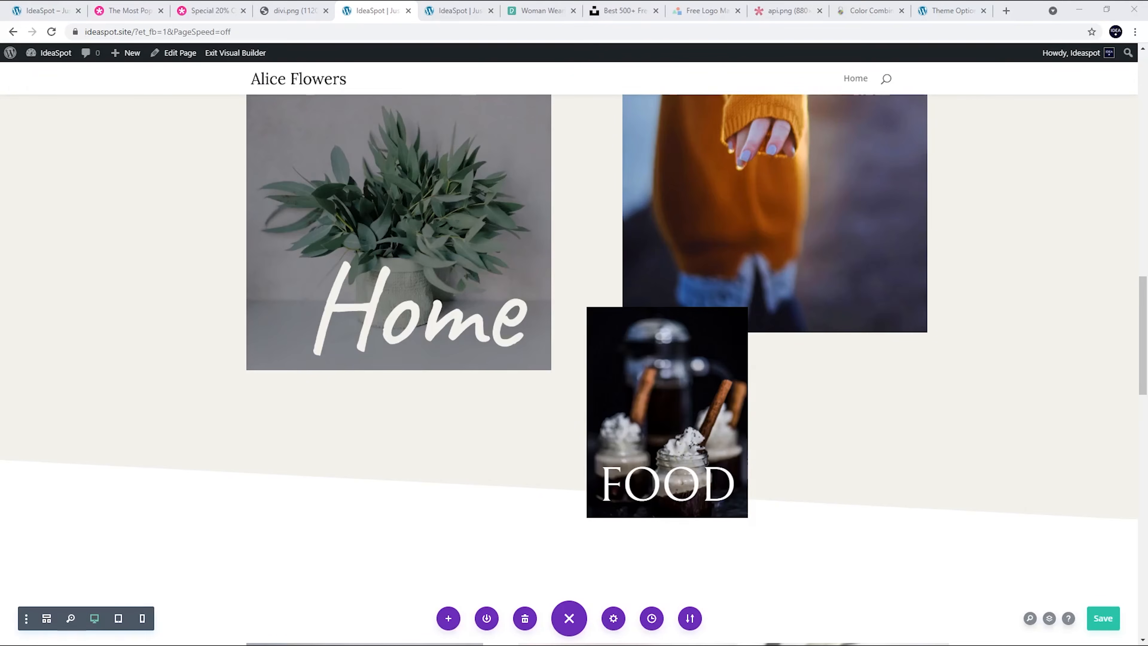
# - Set the FOOD label's text font to Caveat and save
pyautogui.click(648, 482)
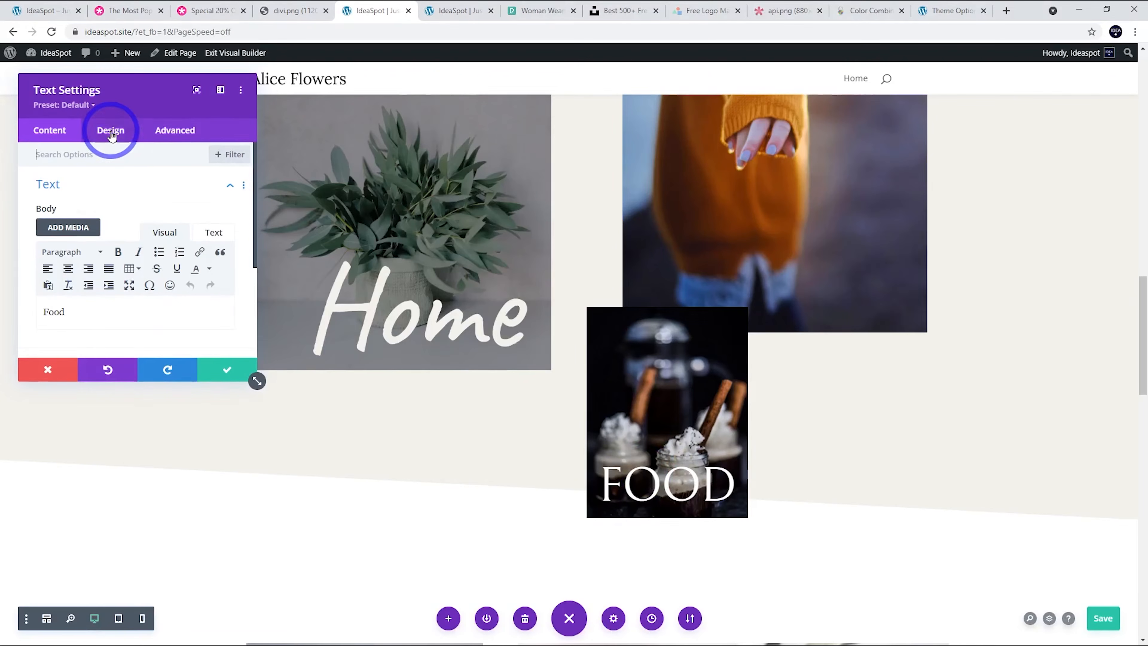
pyautogui.click(111, 131)
pyautogui.click(97, 222)
pyautogui.click(95, 192)
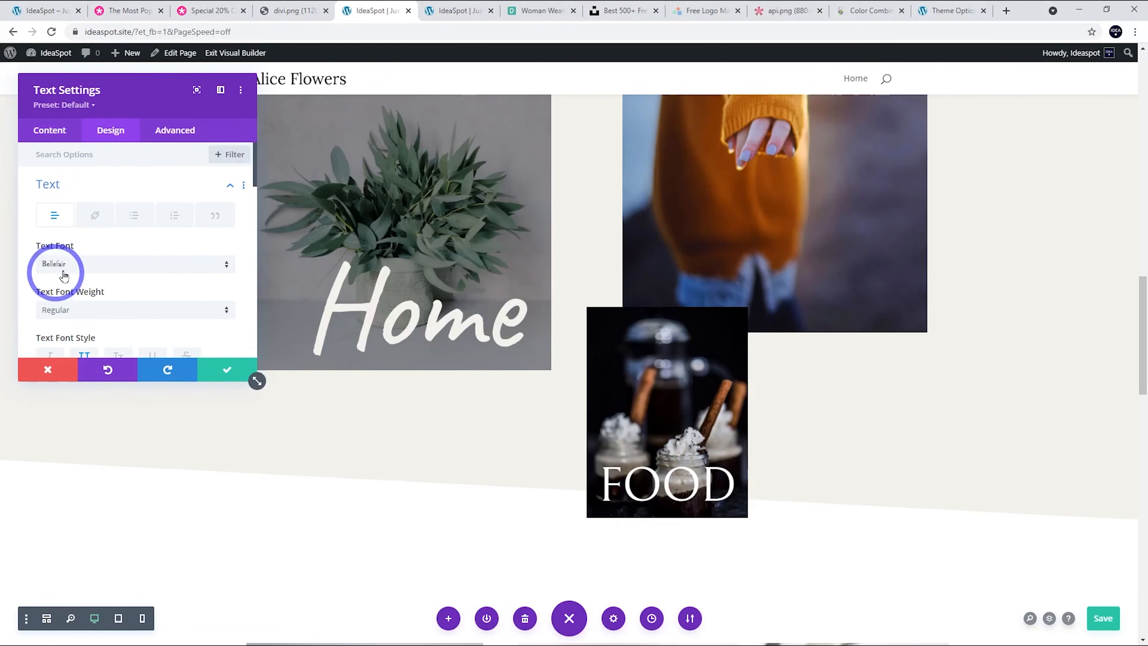
pyautogui.click(71, 263)
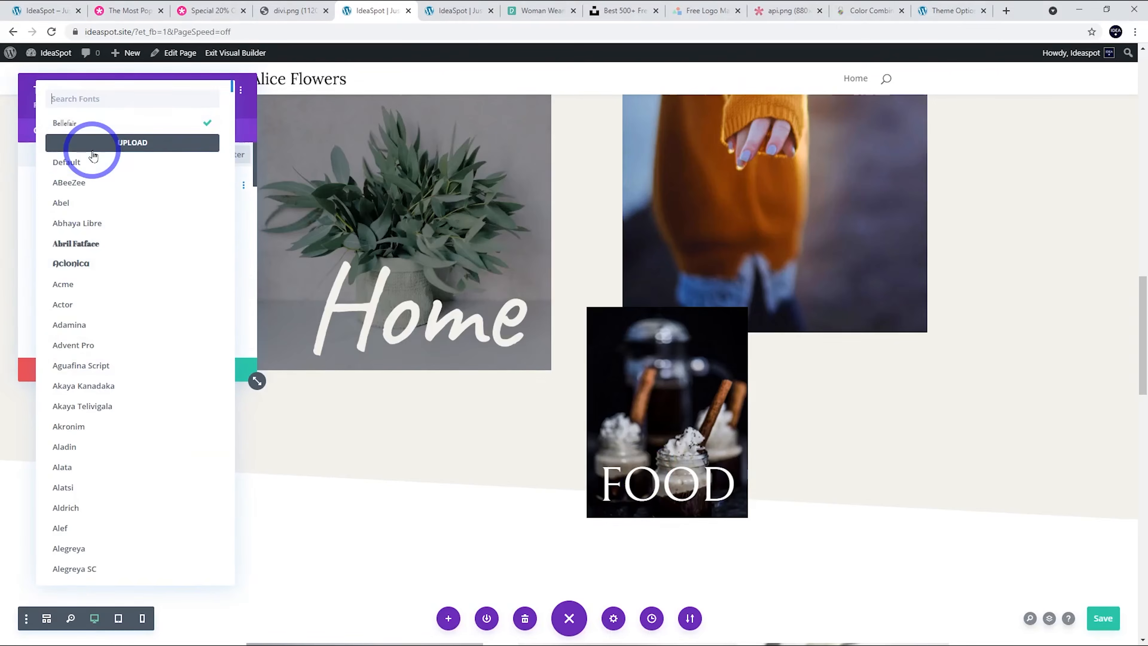
pyautogui.write('cav')
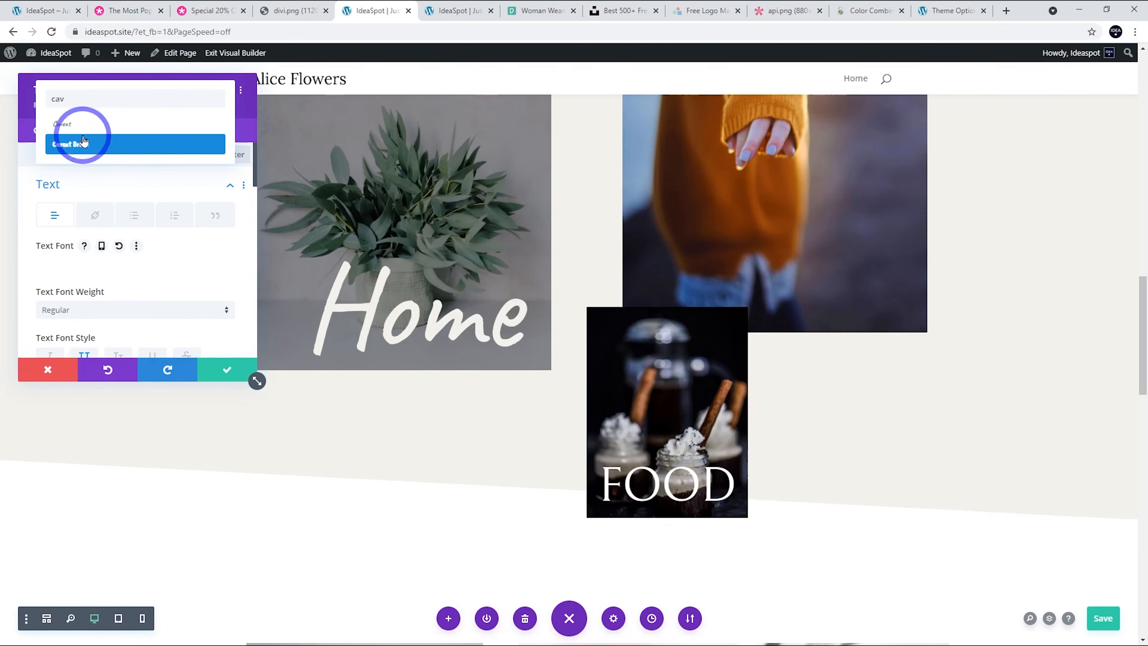
pyautogui.click(60, 119)
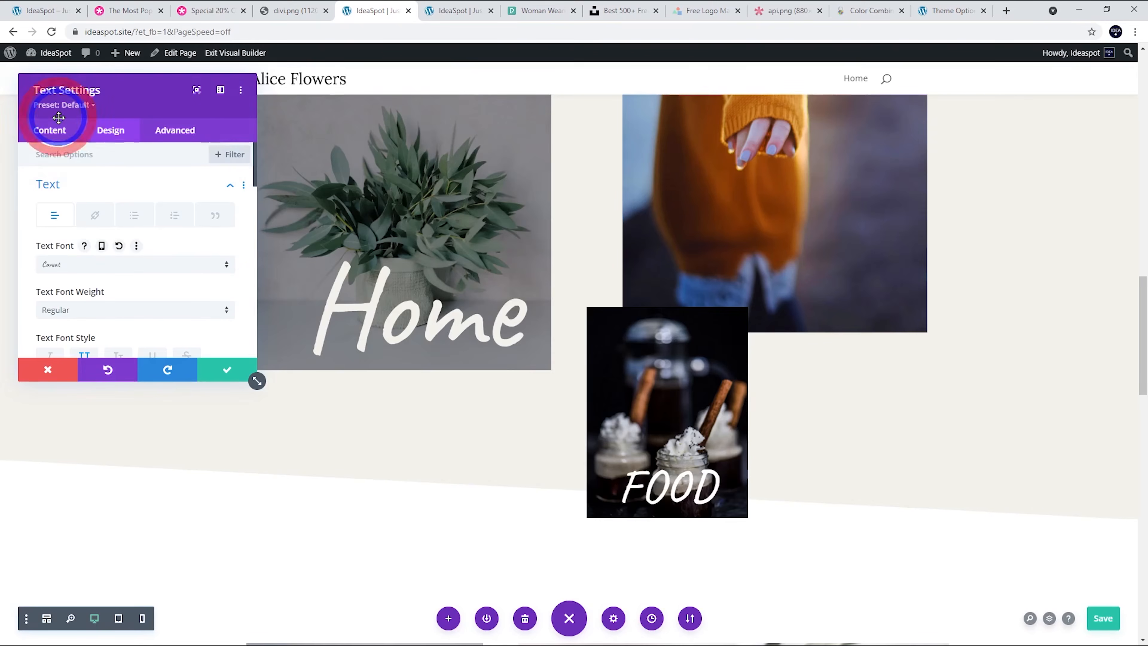
pyautogui.click(229, 375)
# - Set the Fashion label's text font to Caveat
pyautogui.scroll(4, 700, 317)
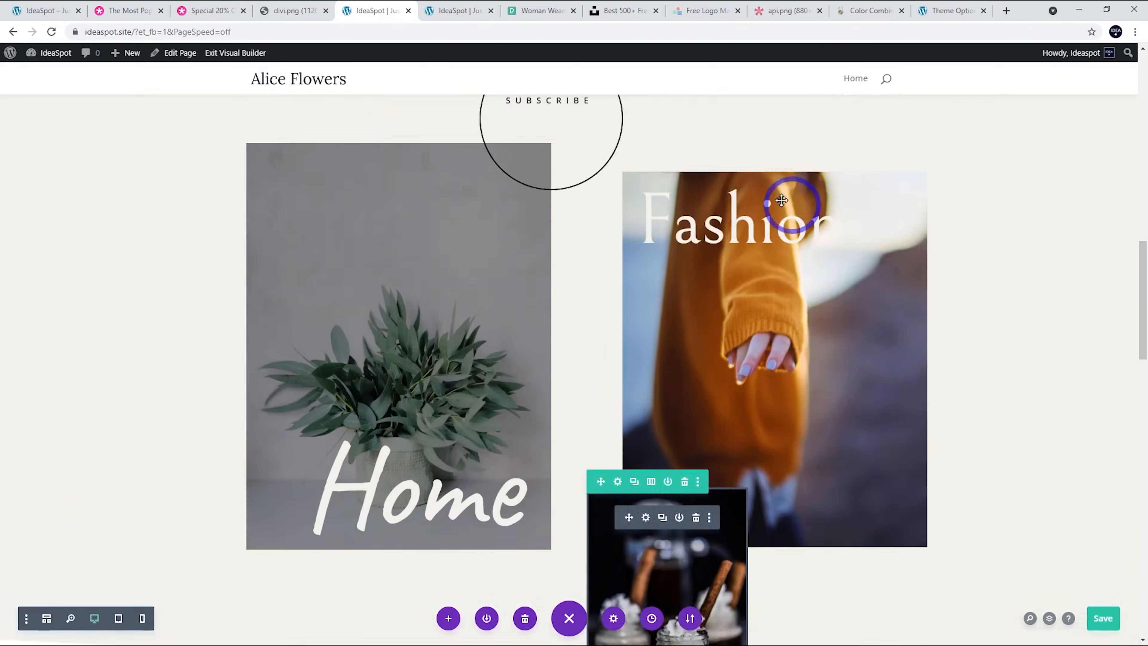
pyautogui.click(716, 201)
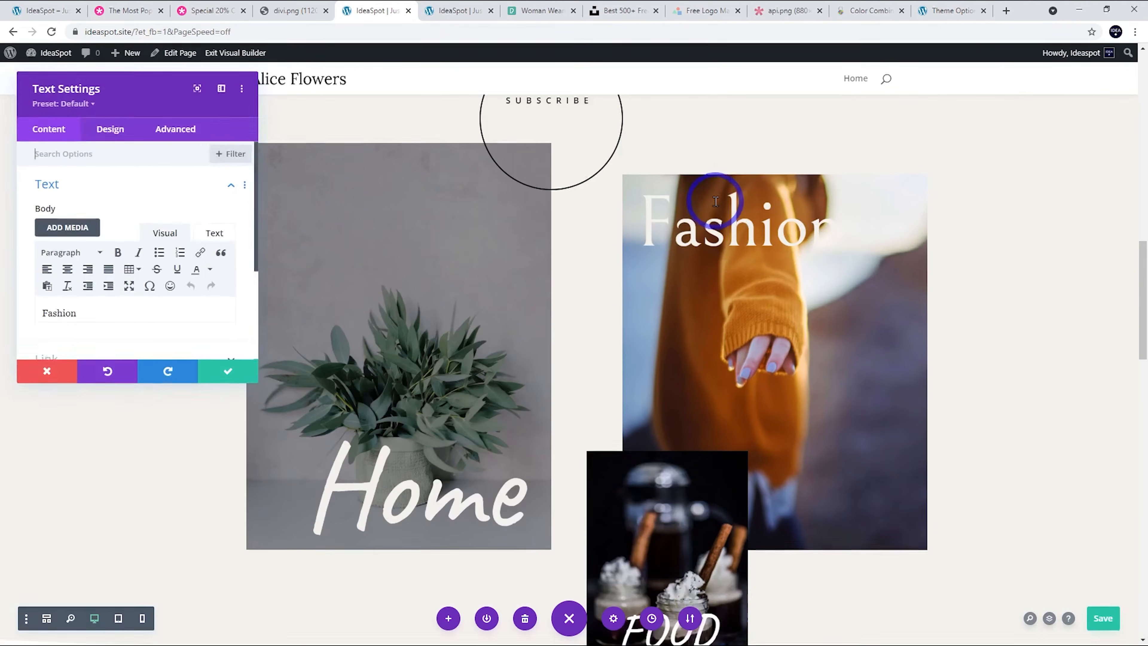
pyautogui.click(111, 131)
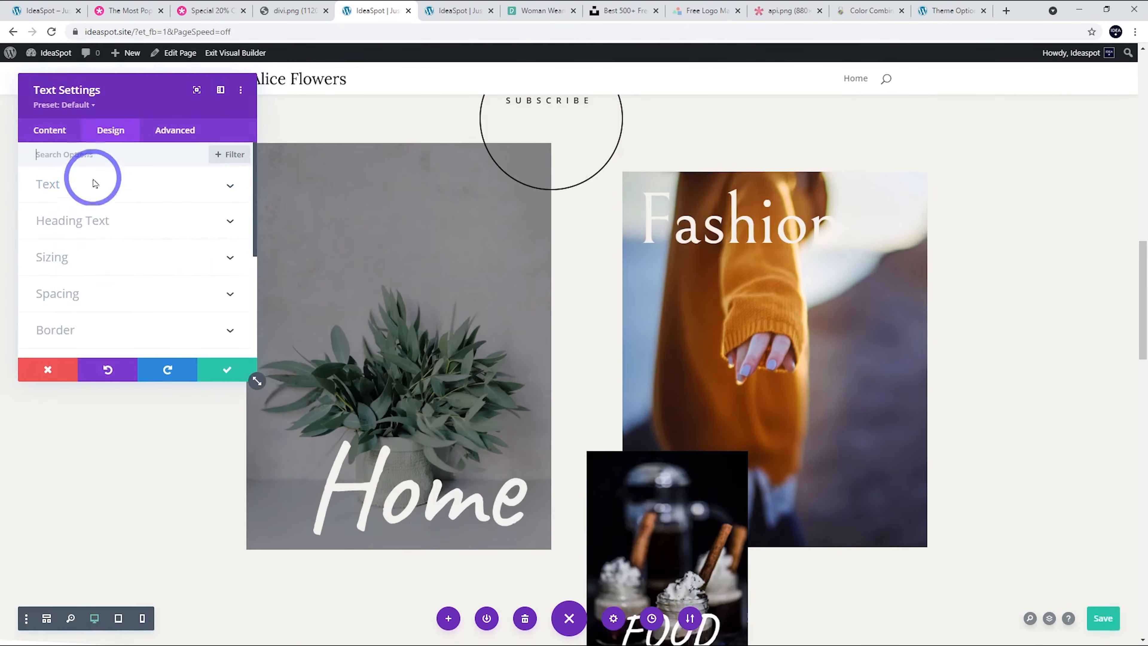
pyautogui.click(83, 195)
pyautogui.click(73, 264)
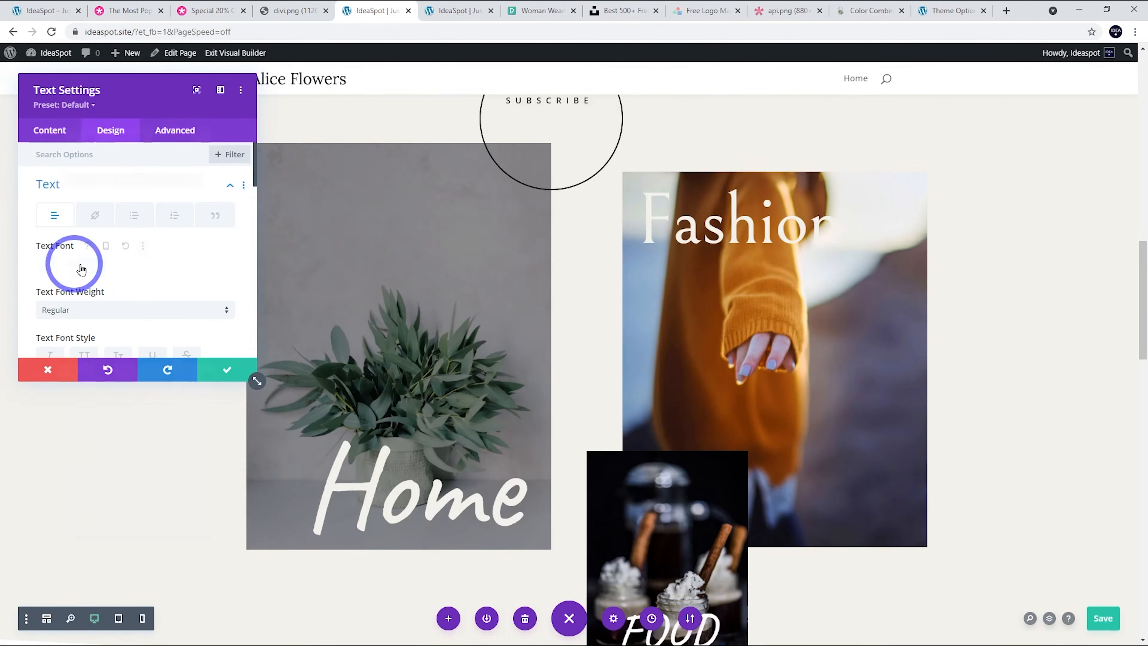
pyautogui.write('cav')
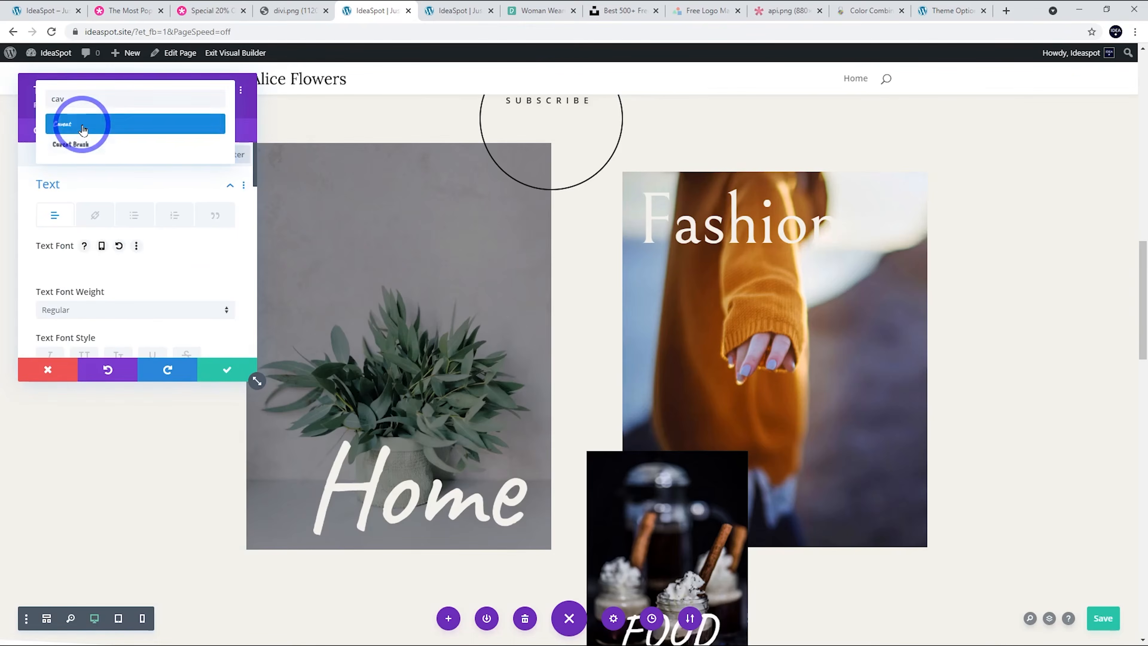
pyautogui.click(83, 130)
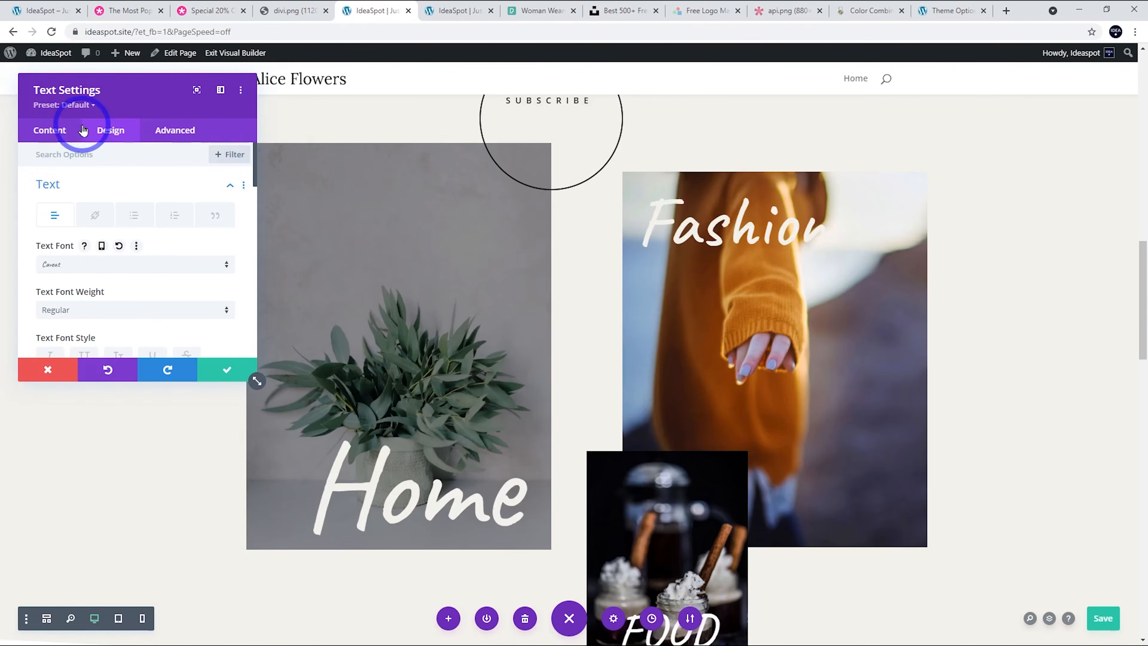
pyautogui.scroll(-3, 661, 490)
pyautogui.scroll(3, 741, 190)
pyautogui.scroll(-3, 635, 349)
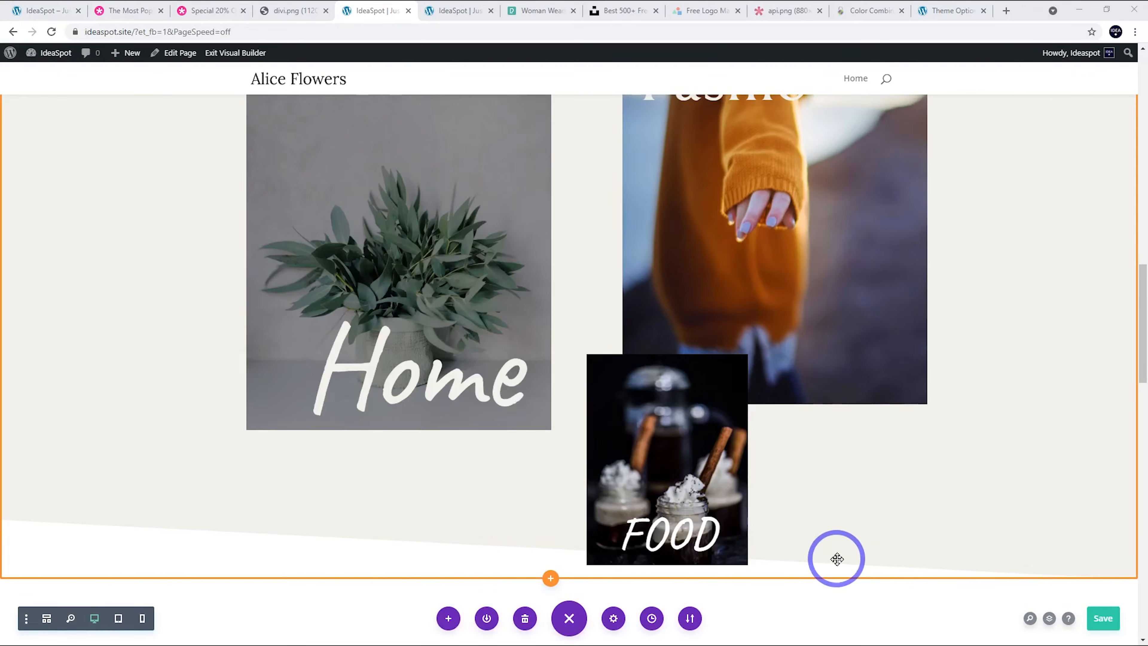
# - Turn off all caps on the FOOD label so it reads 'Food', and save
pyautogui.click(651, 540)
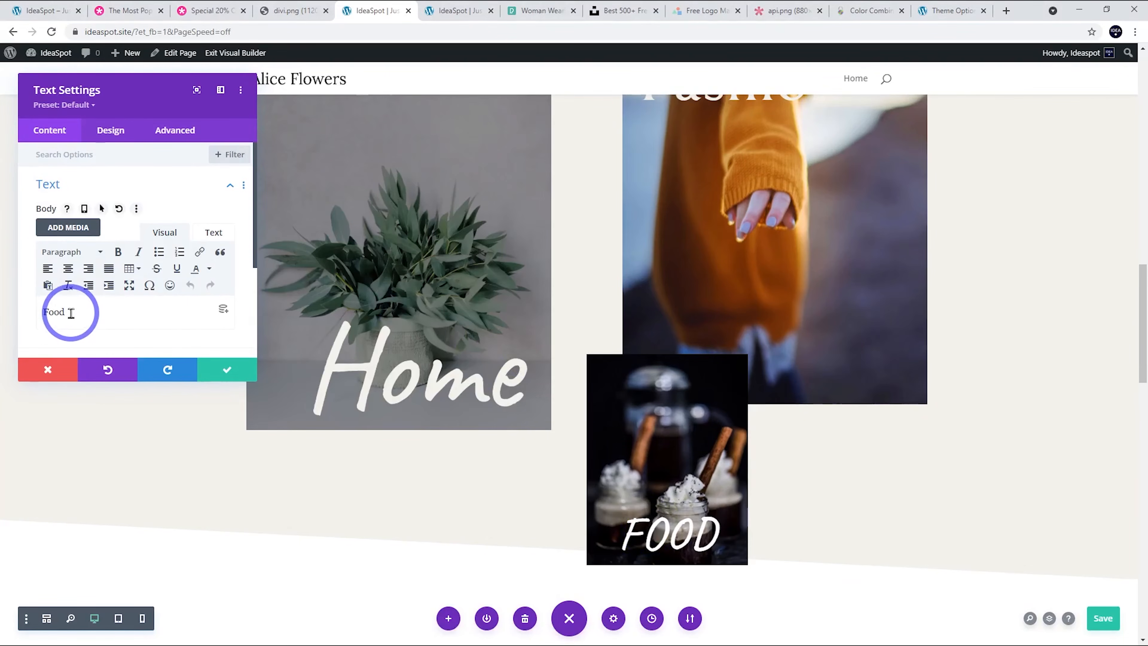
pyautogui.click(102, 132)
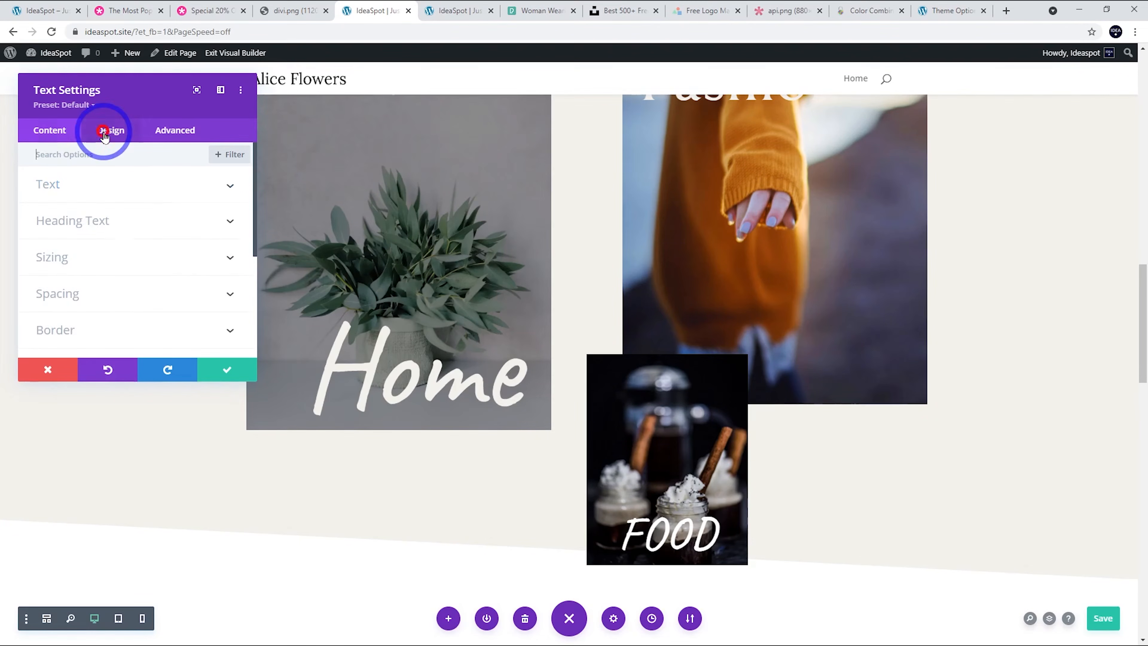
pyautogui.click(58, 185)
pyautogui.scroll(-1, 163, 190)
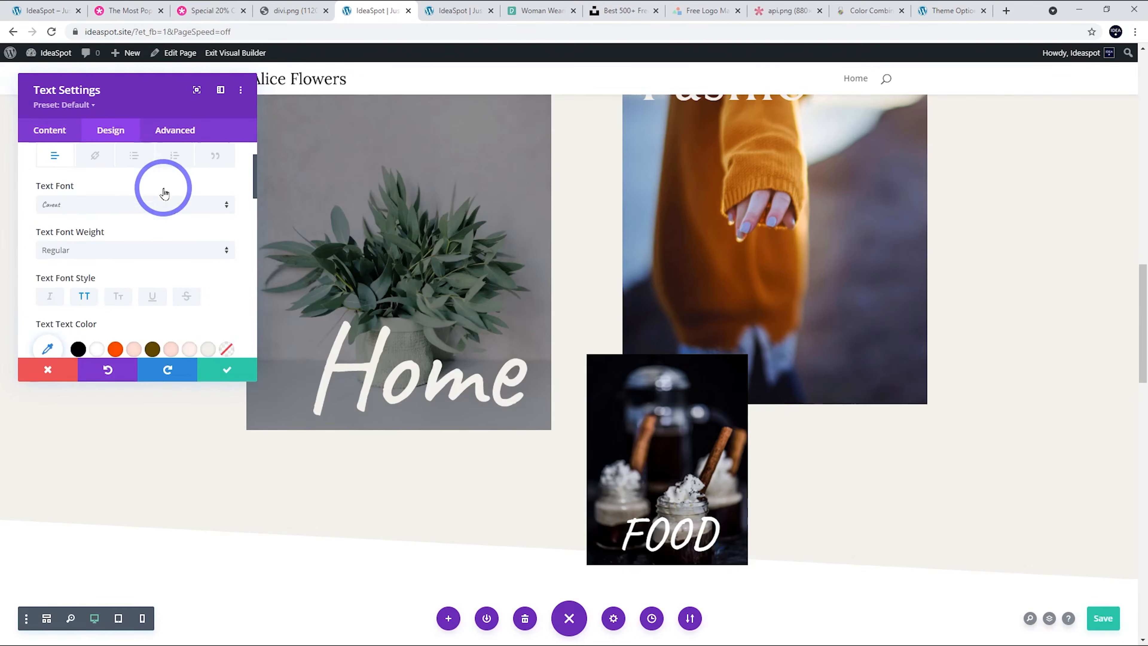
pyautogui.click(84, 298)
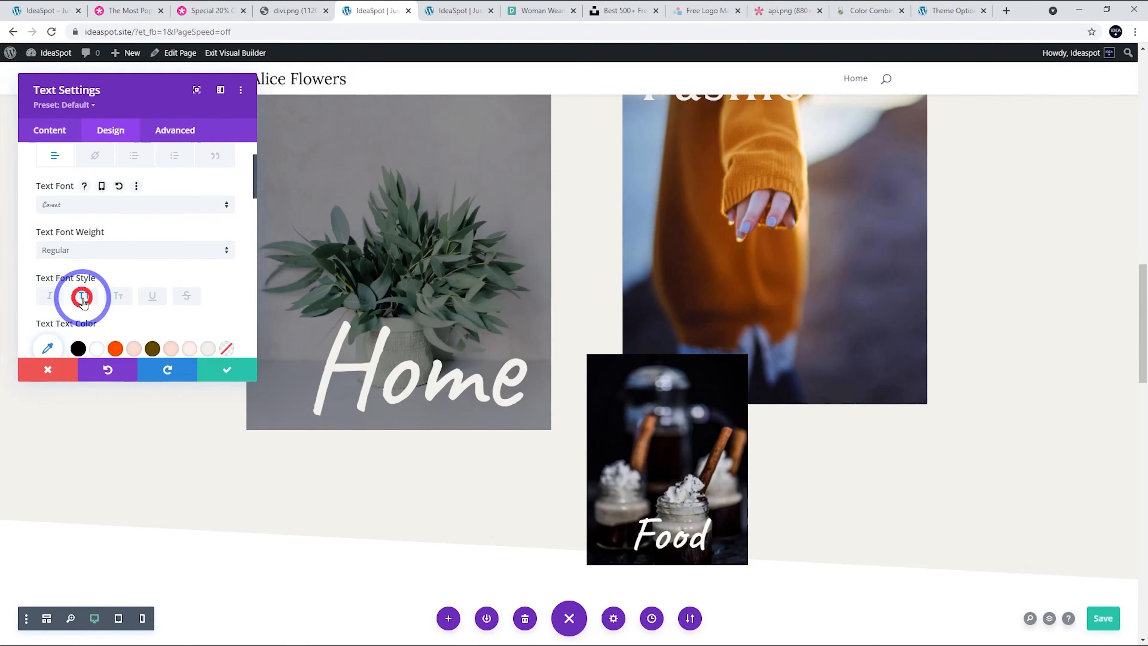
pyautogui.click(226, 368)
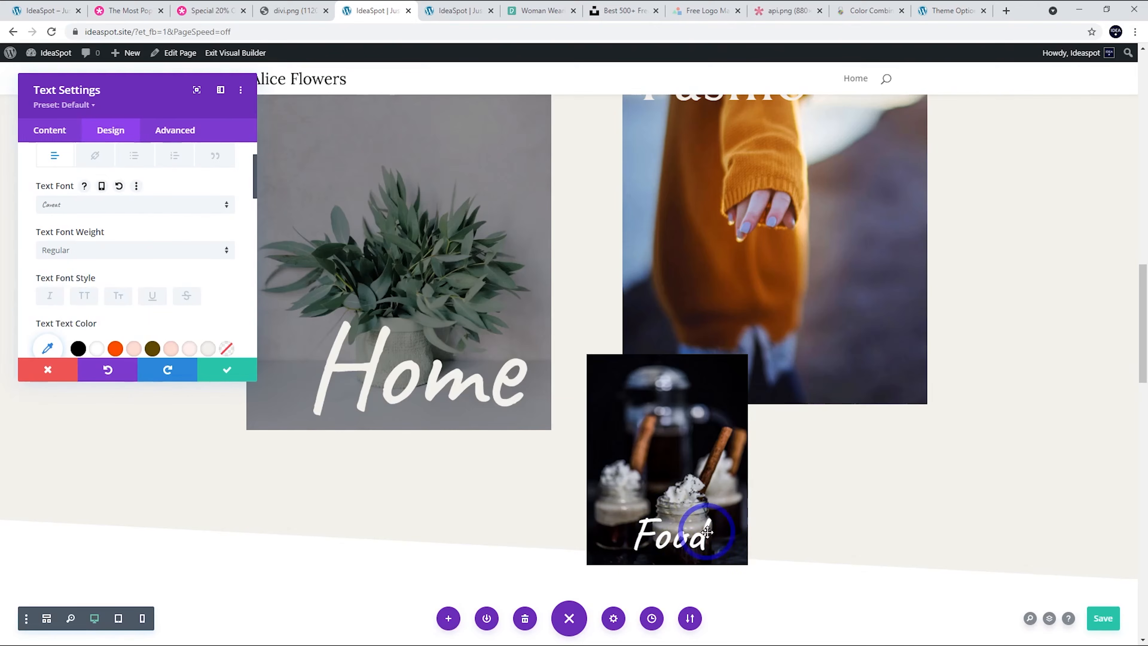
pyautogui.click(235, 373)
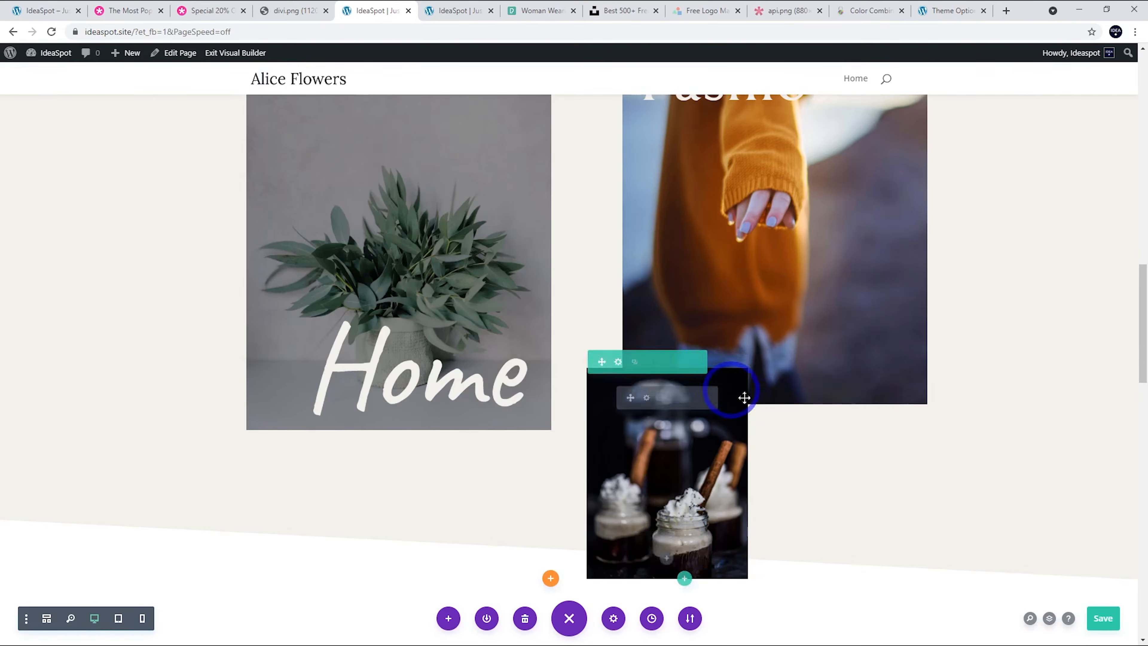
pyautogui.scroll(4, 563, 295)
# - Save the page and scroll through it to review the script-font Food label
pyautogui.click(1099, 618)
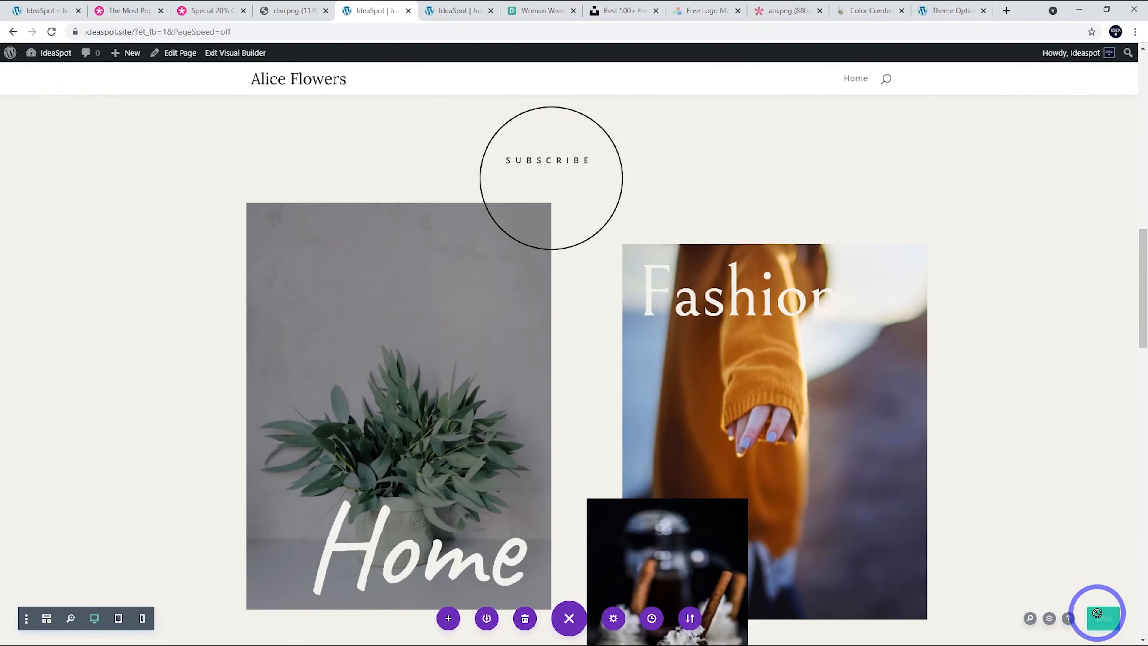
pyautogui.scroll(-4, 827, 392)
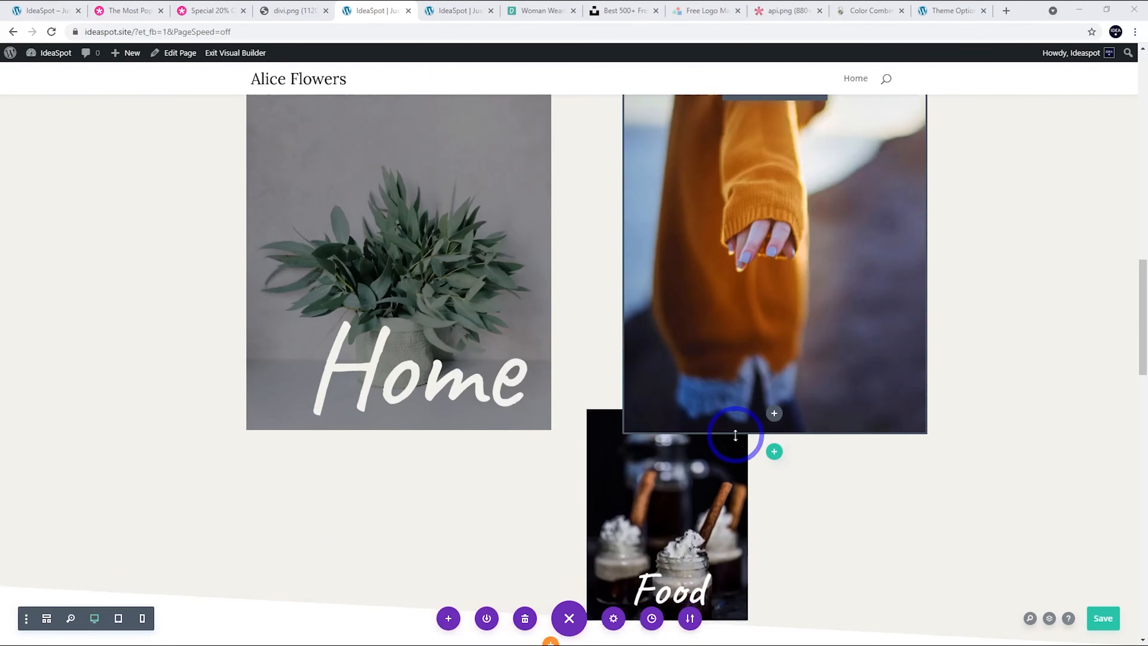
pyautogui.moveTo(687, 500); pyautogui.dragTo(660, 573)
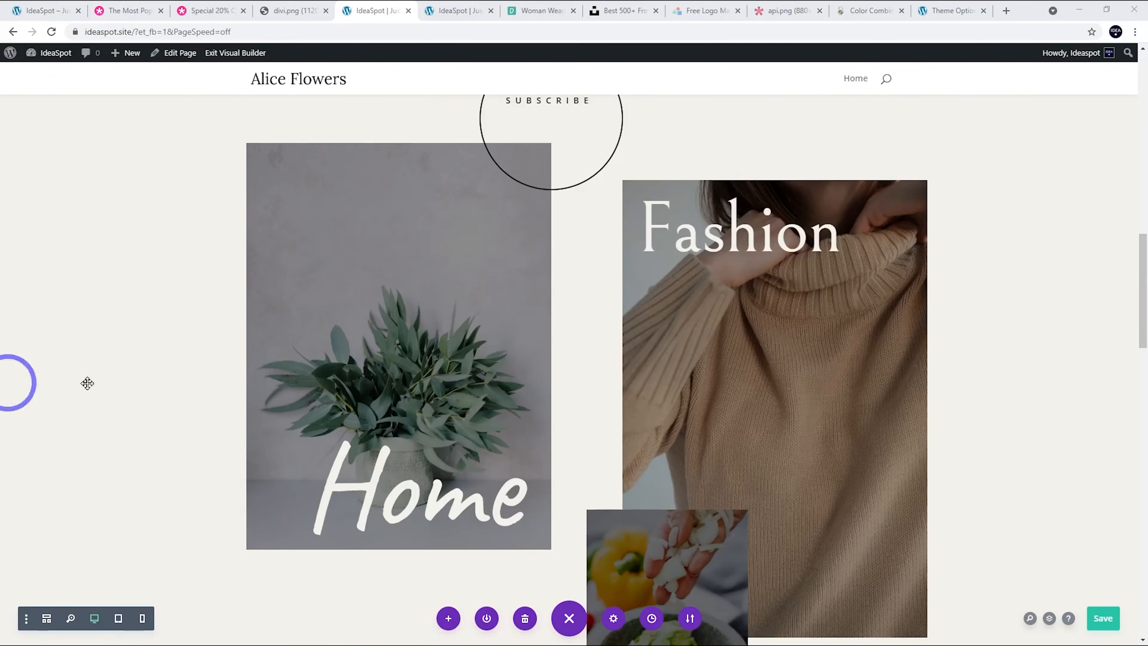
pyautogui.scroll(-2, 559, 344)
pyautogui.scroll(-1, 812, 314)
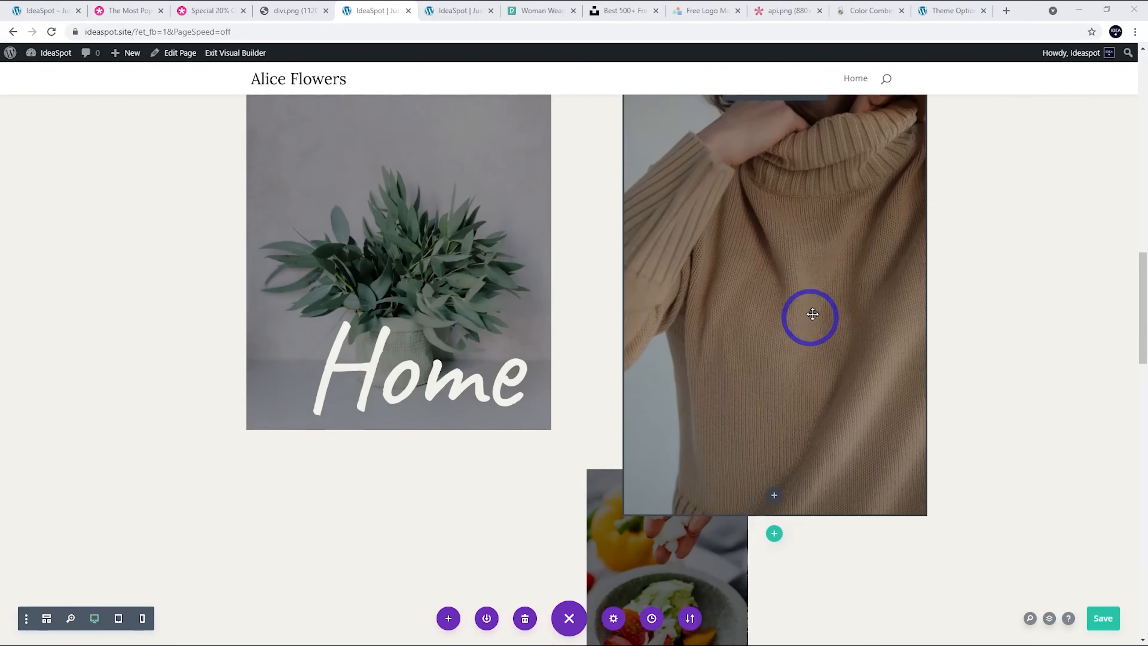
pyautogui.scroll(-5, 812, 313)
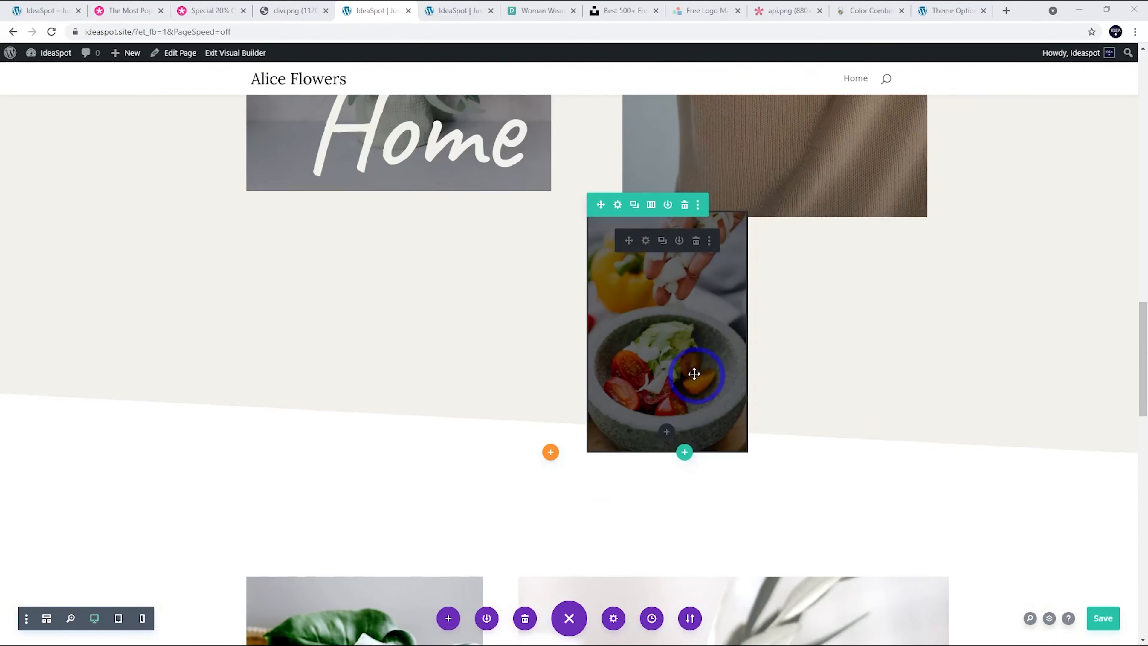
pyautogui.scroll(3, 694, 373)
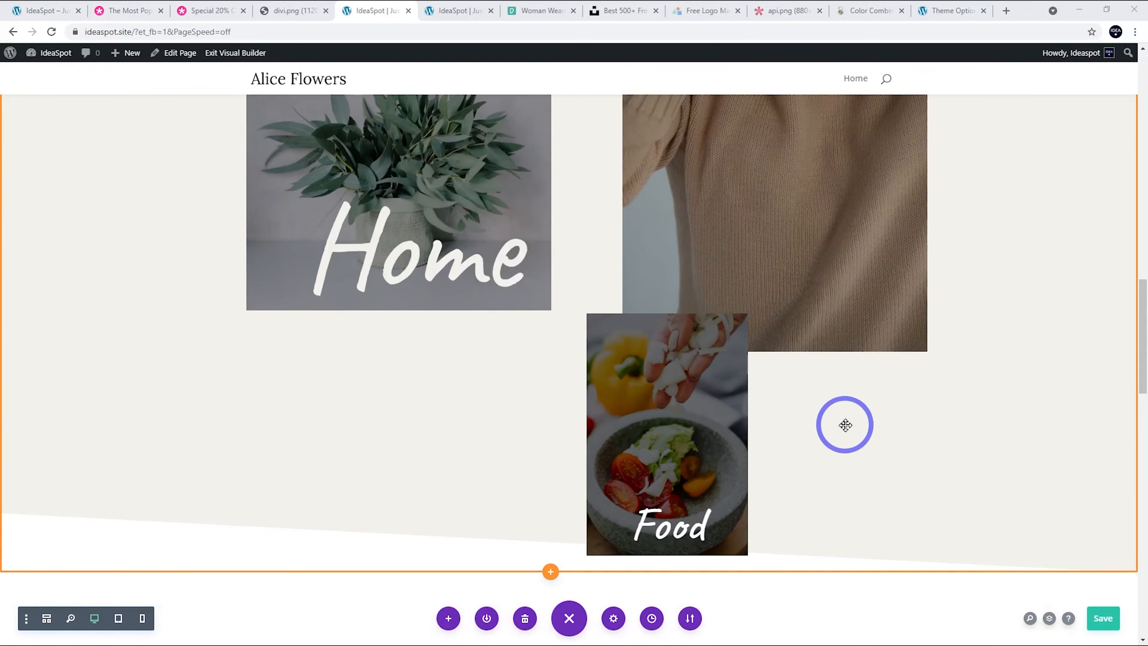
pyautogui.scroll(2, 906, 345)
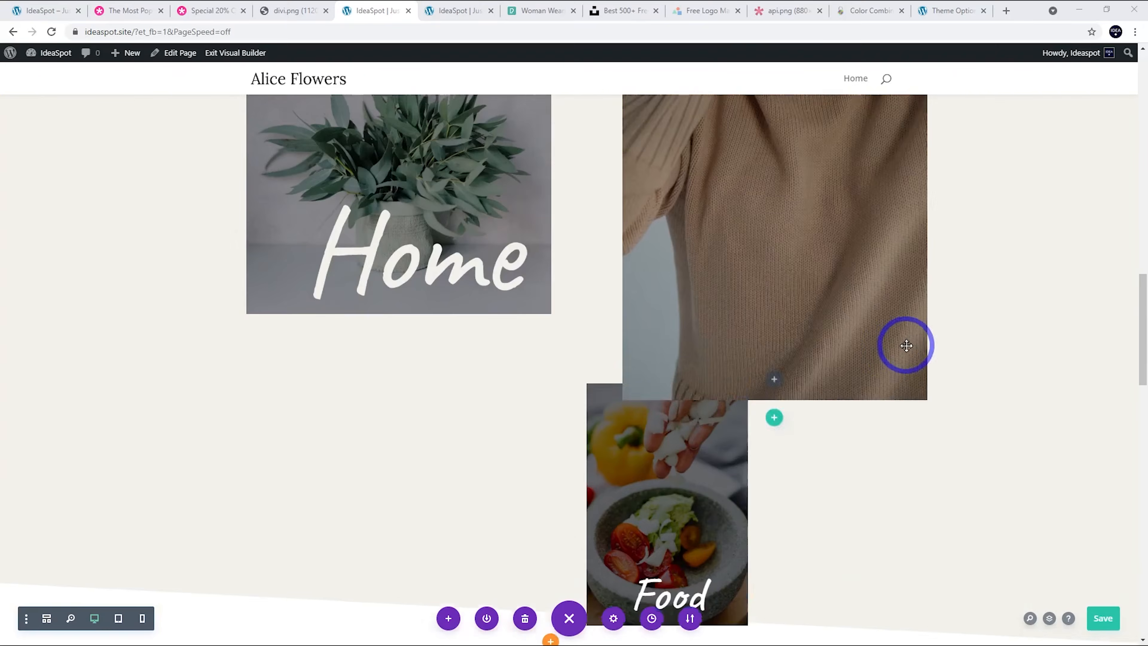
pyautogui.scroll(6, 712, 198)
pyautogui.scroll(-5, 499, 334)
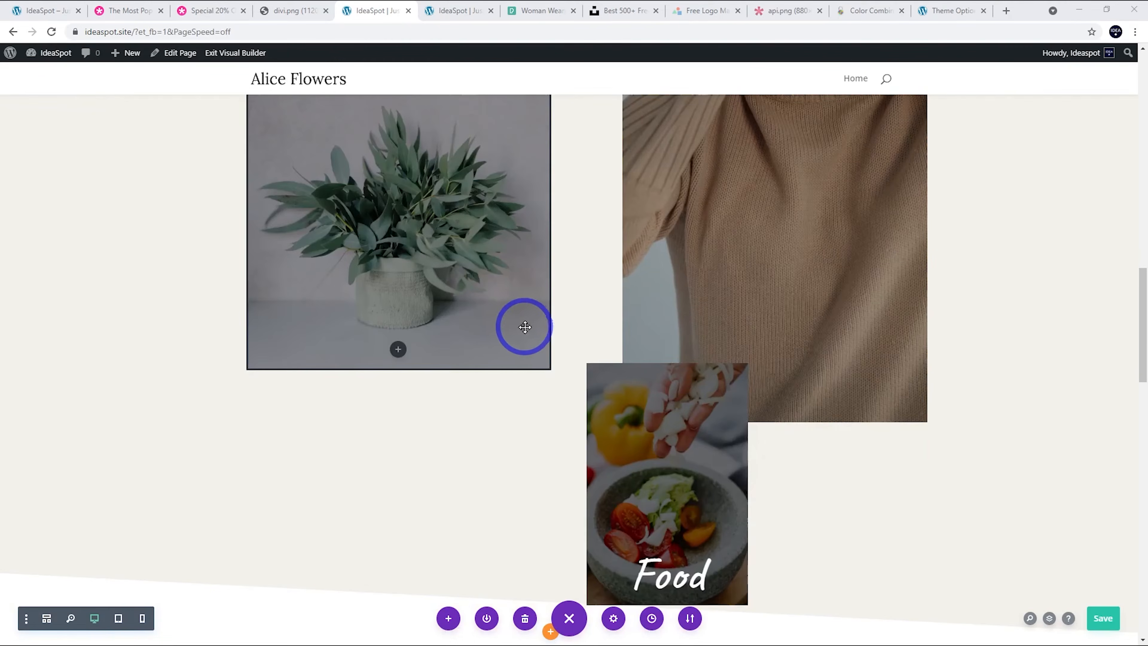
pyautogui.scroll(10, 359, 409)
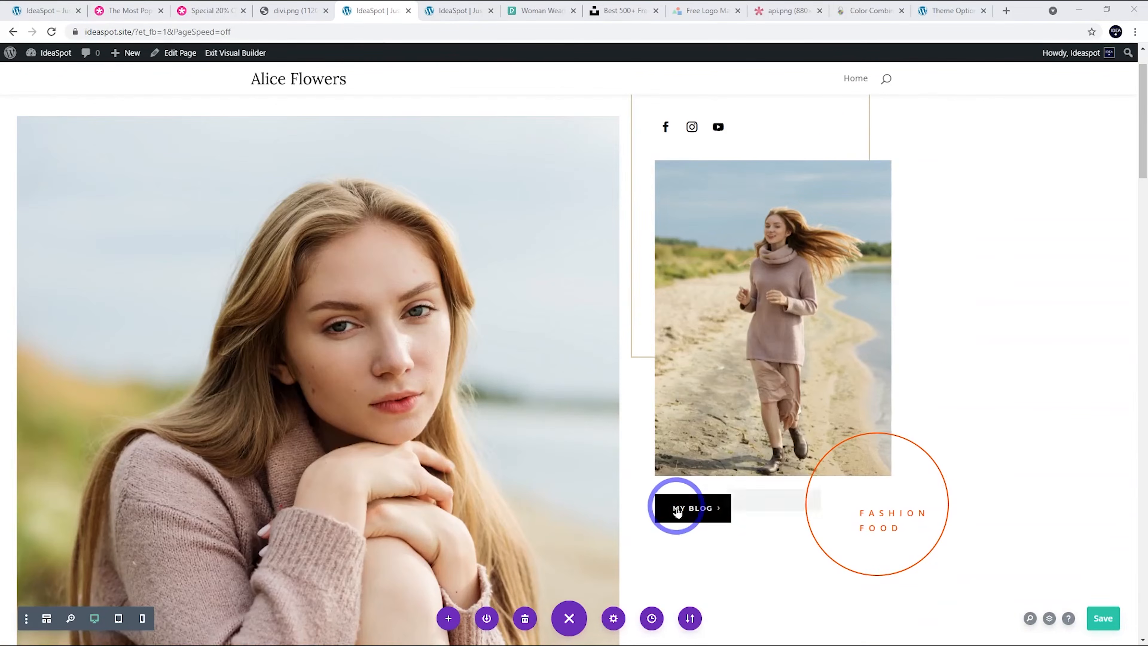
# - Enter a new Button Link URL for the MY BLOG button and save the page
pyautogui.moveTo(687, 502)
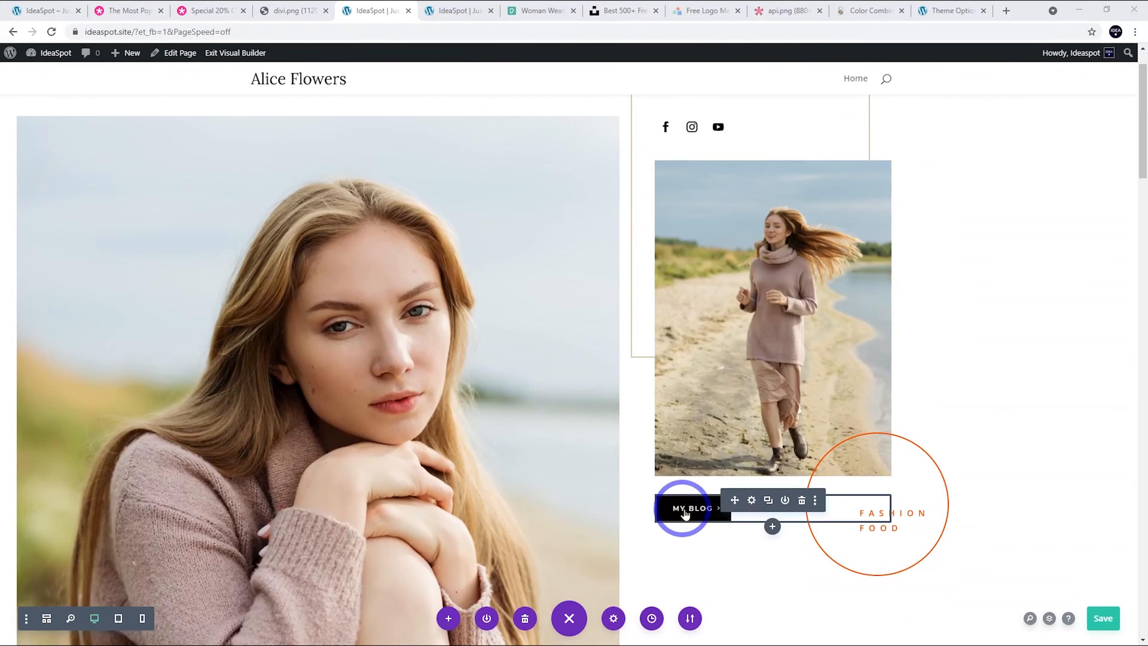
pyautogui.click(751, 500)
pyautogui.click(80, 279)
pyautogui.scroll(-1, 81, 281)
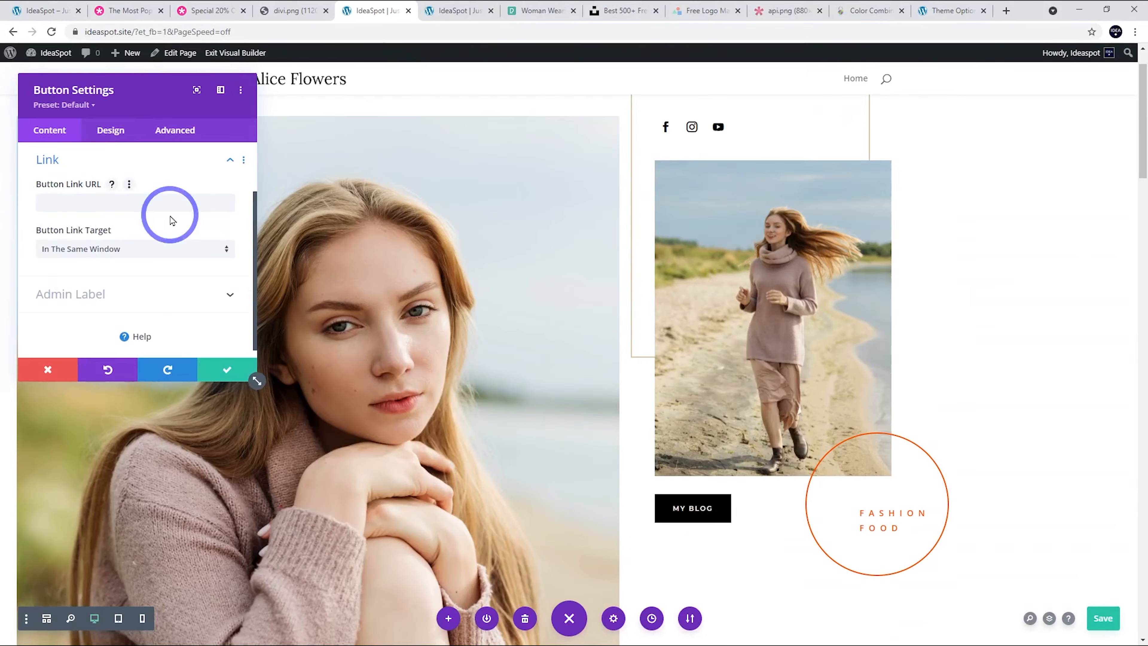
pyautogui.click(68, 204)
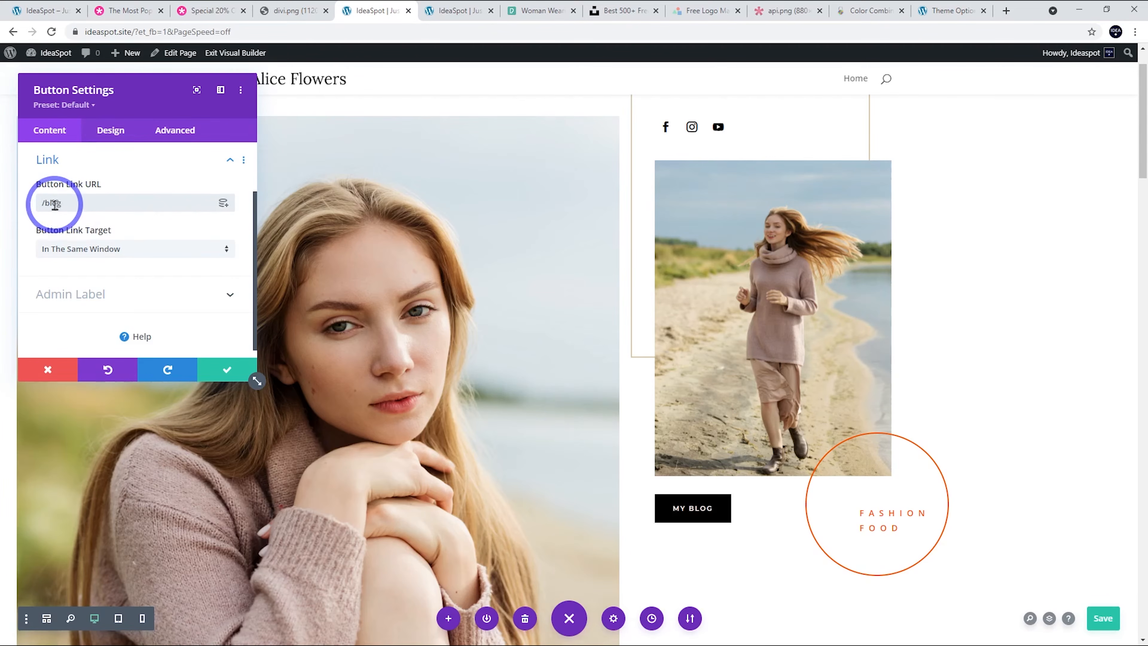
pyautogui.click(228, 372)
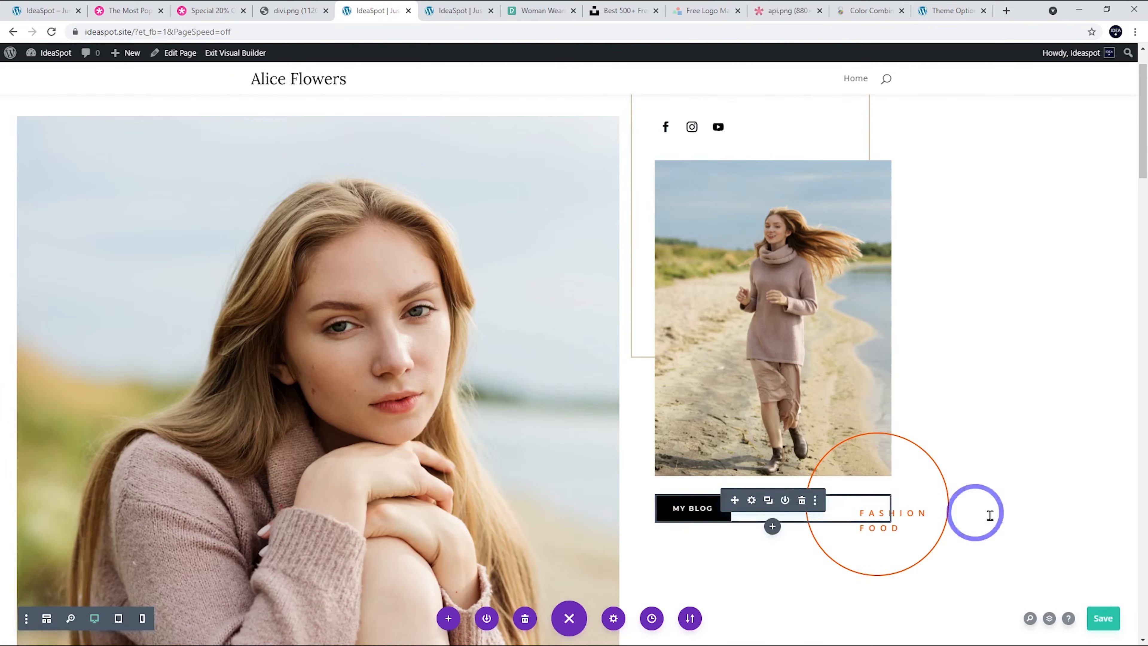
pyautogui.click(1098, 615)
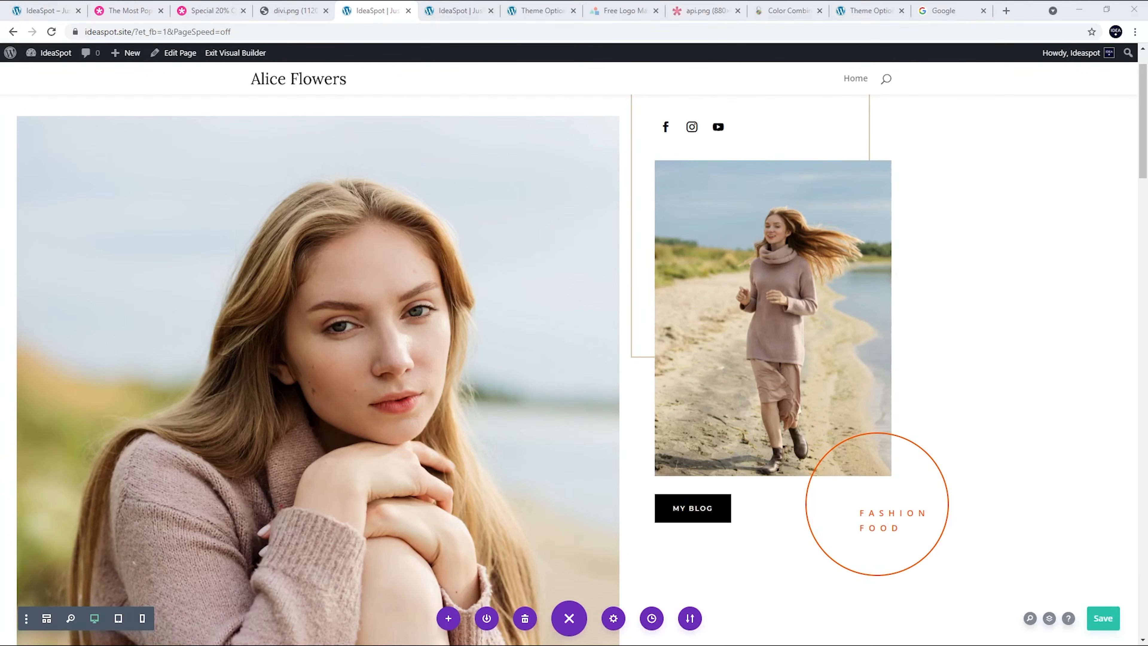
# - Edit the MY BLOG button's link URL again, then discard the change
pyautogui.moveTo(679, 525)
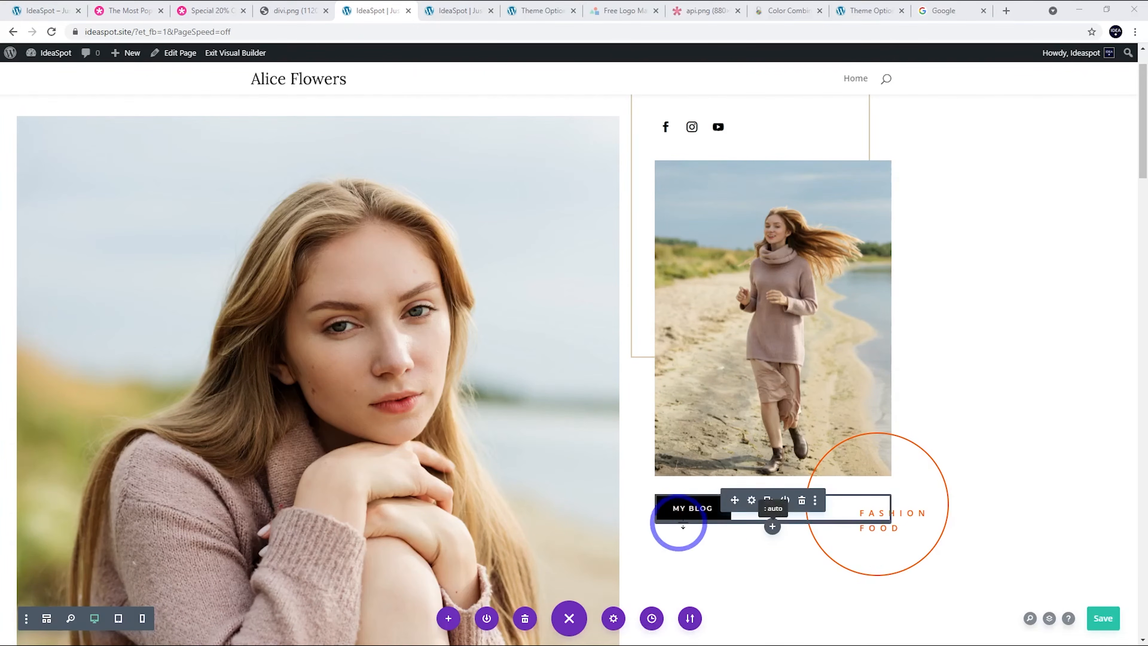
pyautogui.click(750, 501)
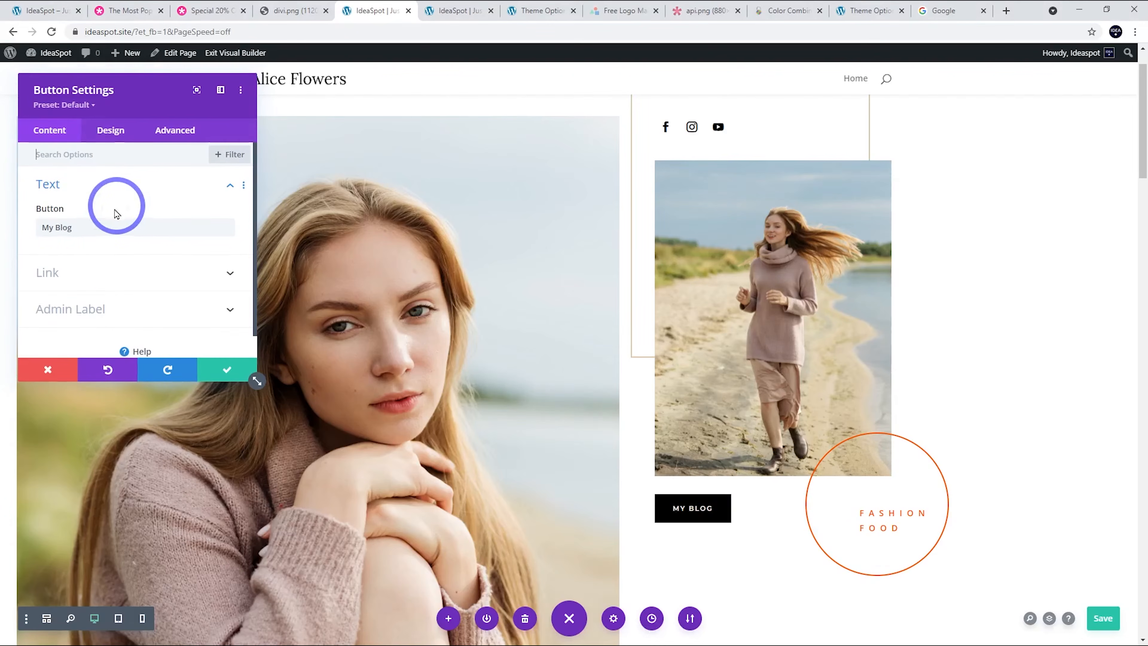
pyautogui.click(88, 265)
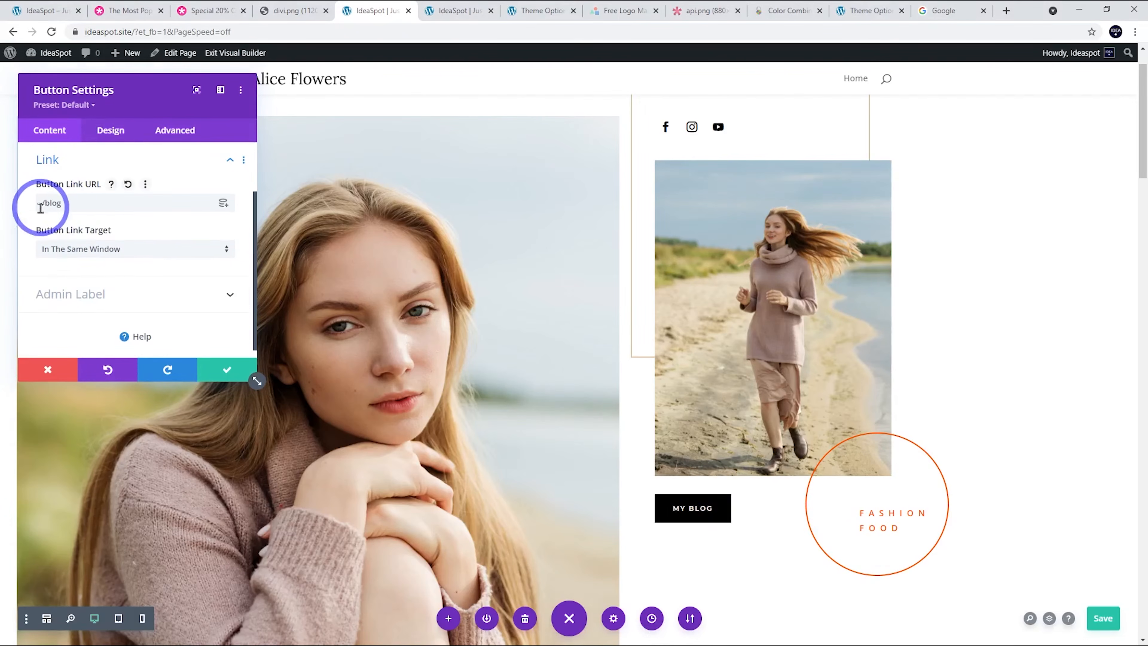
pyautogui.click(81, 205)
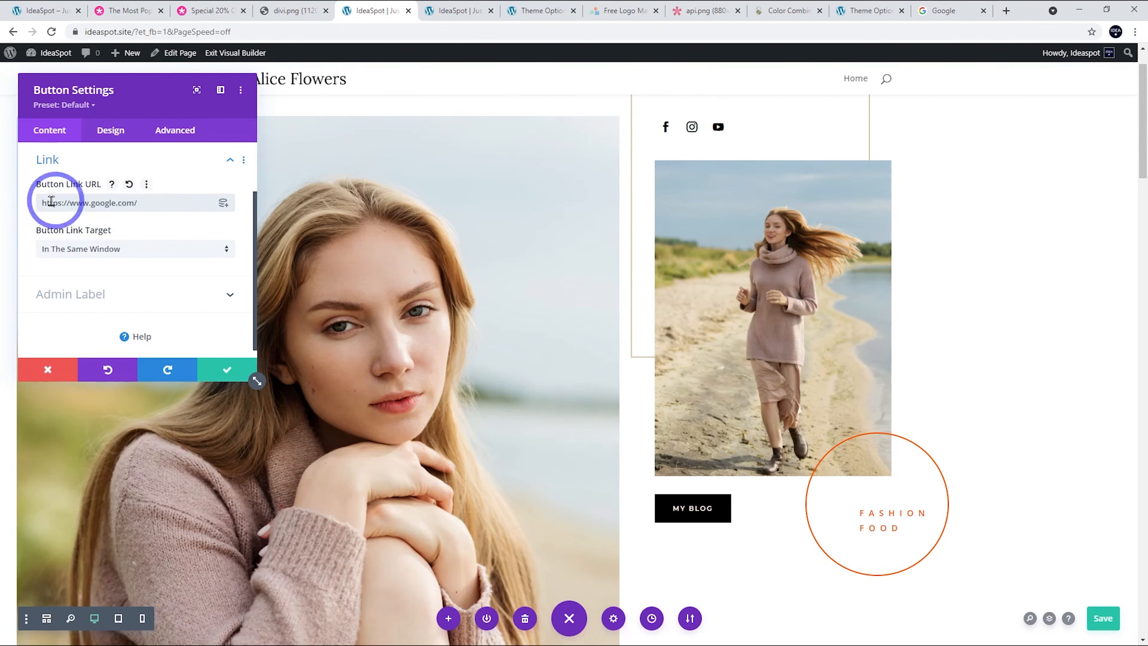
pyautogui.click(49, 371)
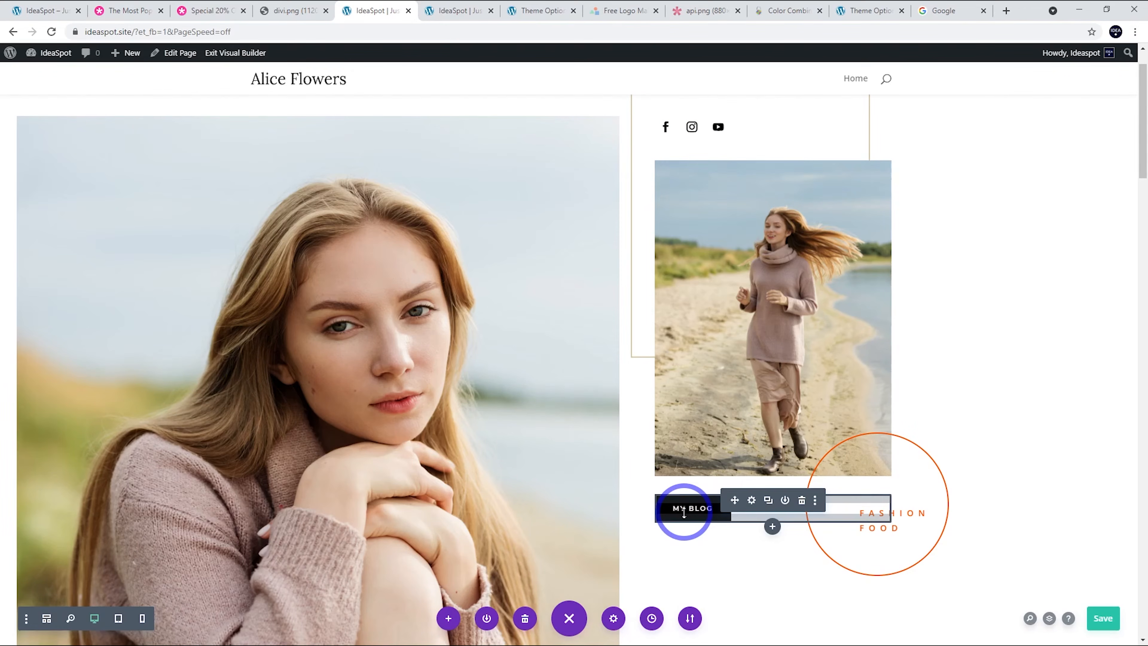
# - Open the newsletter Email Optin module's Email Account options
pyautogui.scroll(-15, 545, 362)
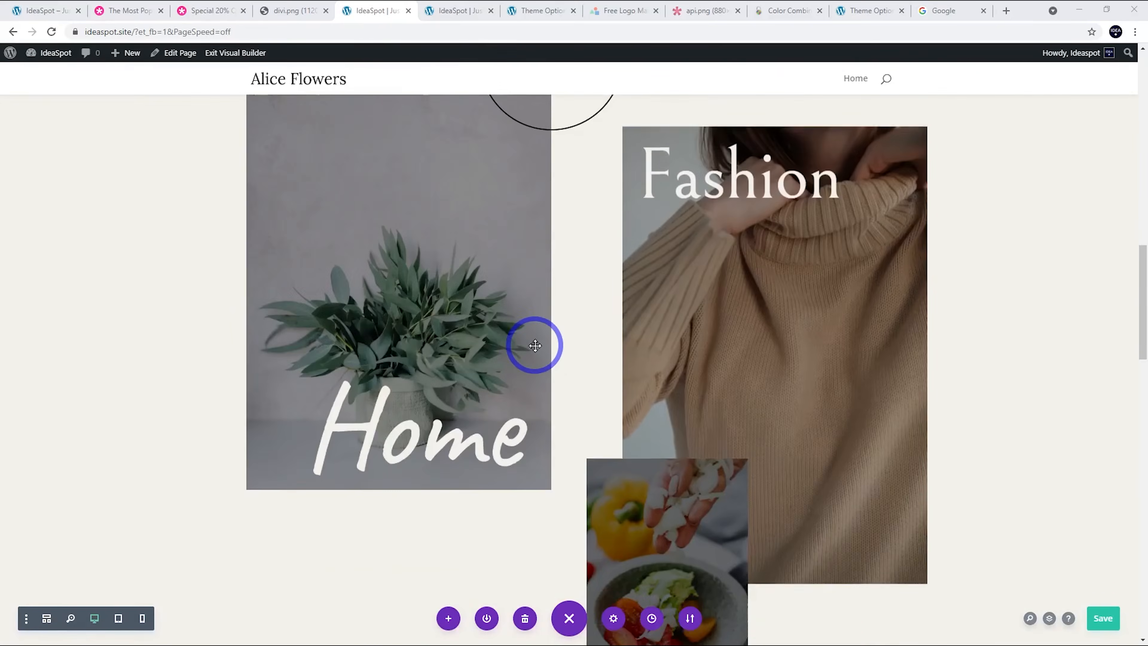
pyautogui.scroll(-20, 535, 345)
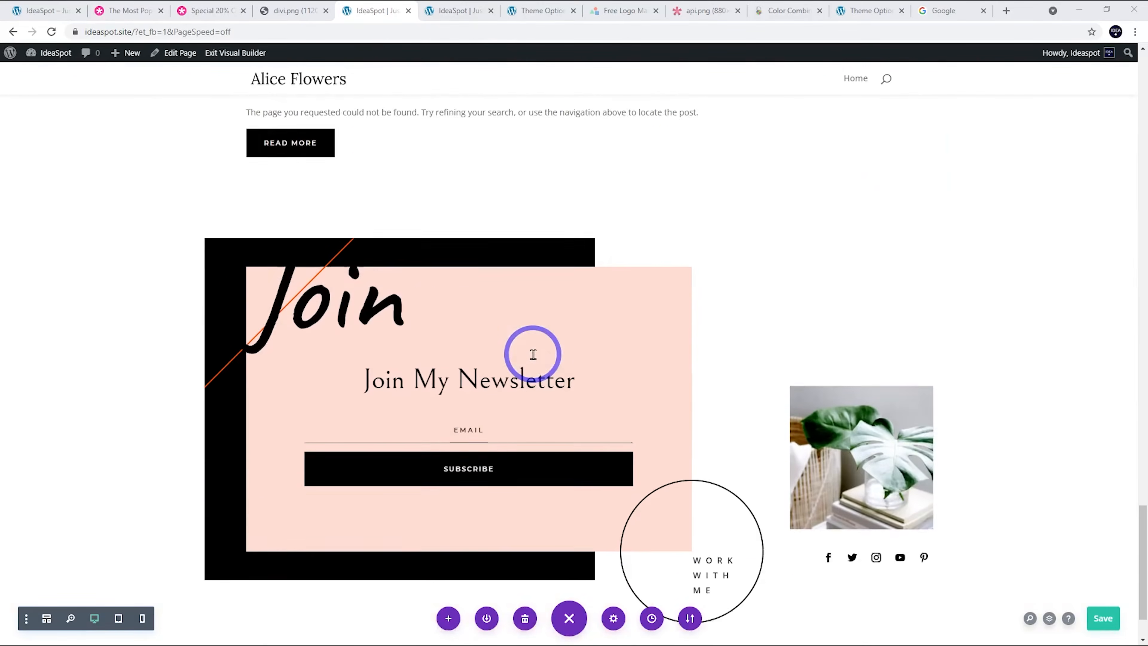
pyautogui.scroll(-2, 534, 354)
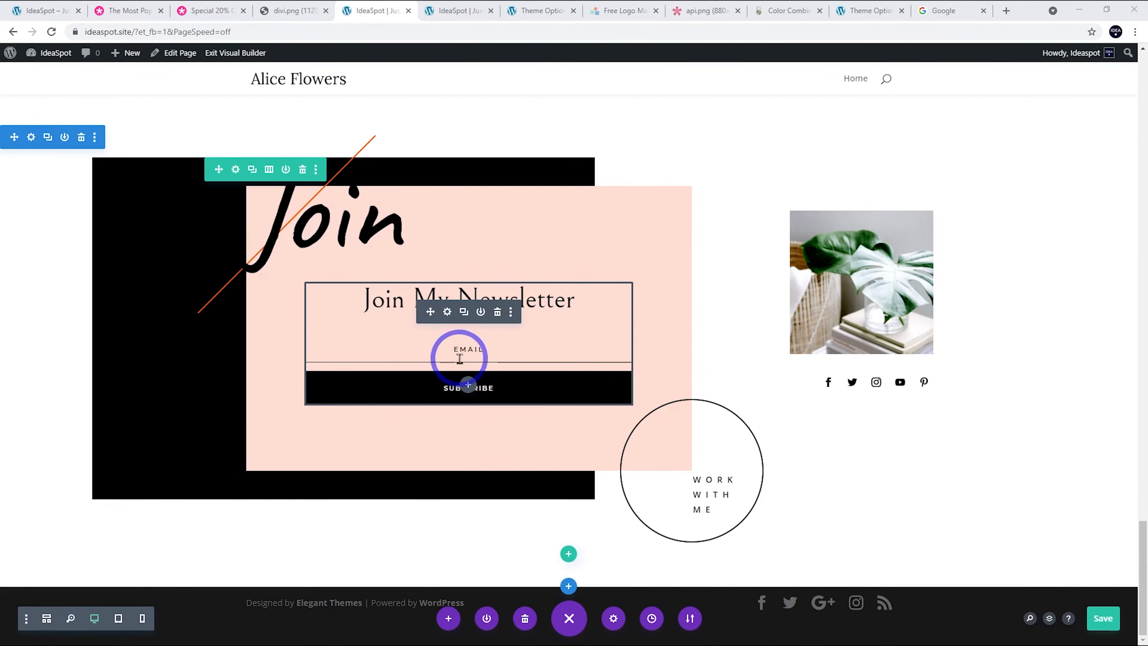
pyautogui.click(448, 318)
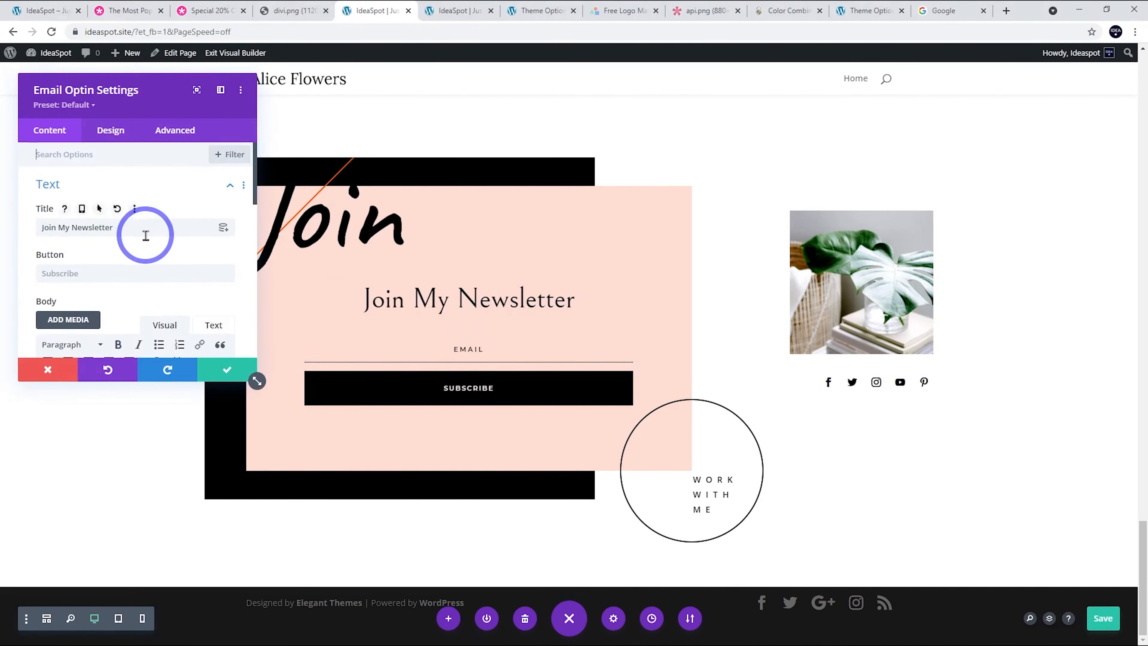
pyautogui.scroll(-4, 144, 233)
pyautogui.scroll(-5, 146, 240)
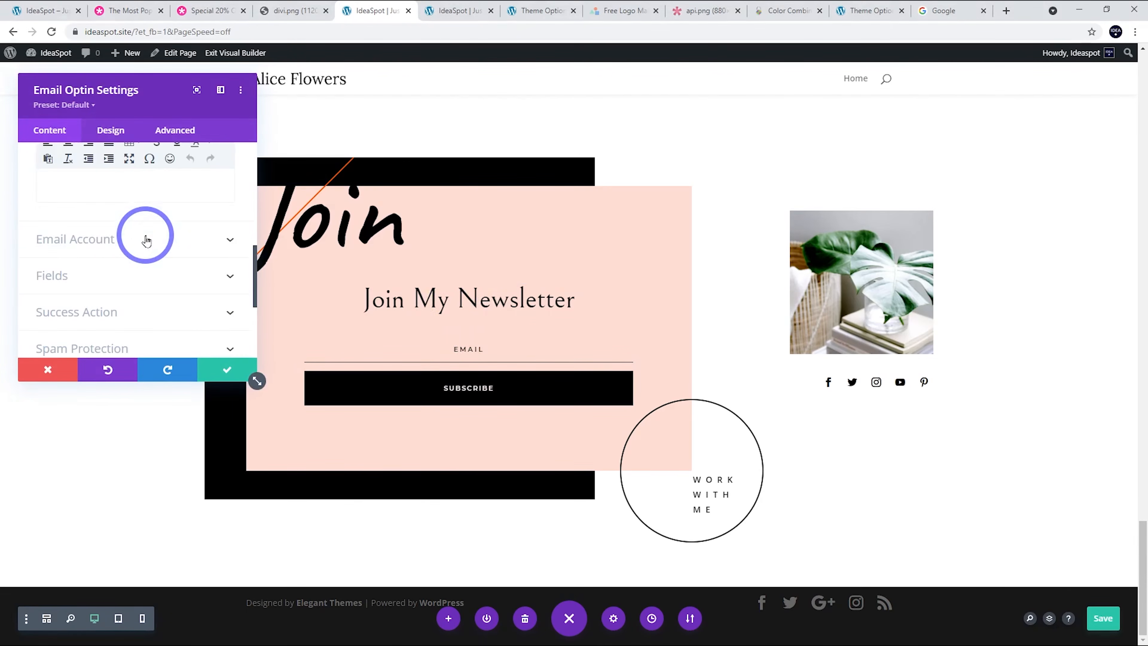
pyautogui.click(112, 243)
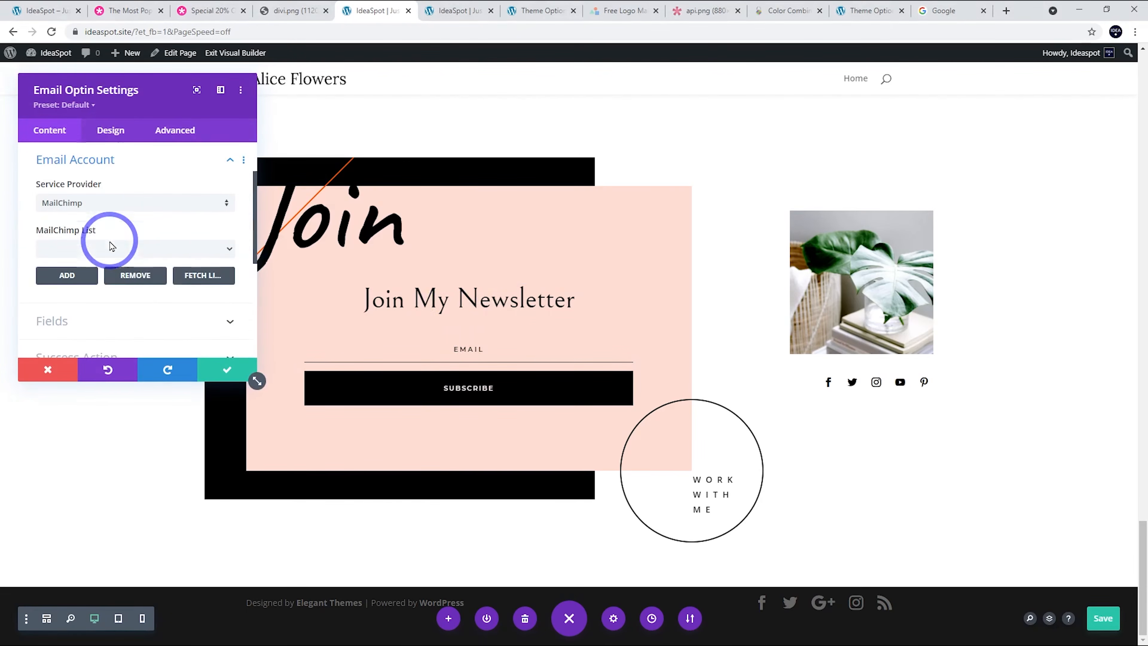
# - Keep MailChimp as the service provider and start adding a new account
pyautogui.click(110, 204)
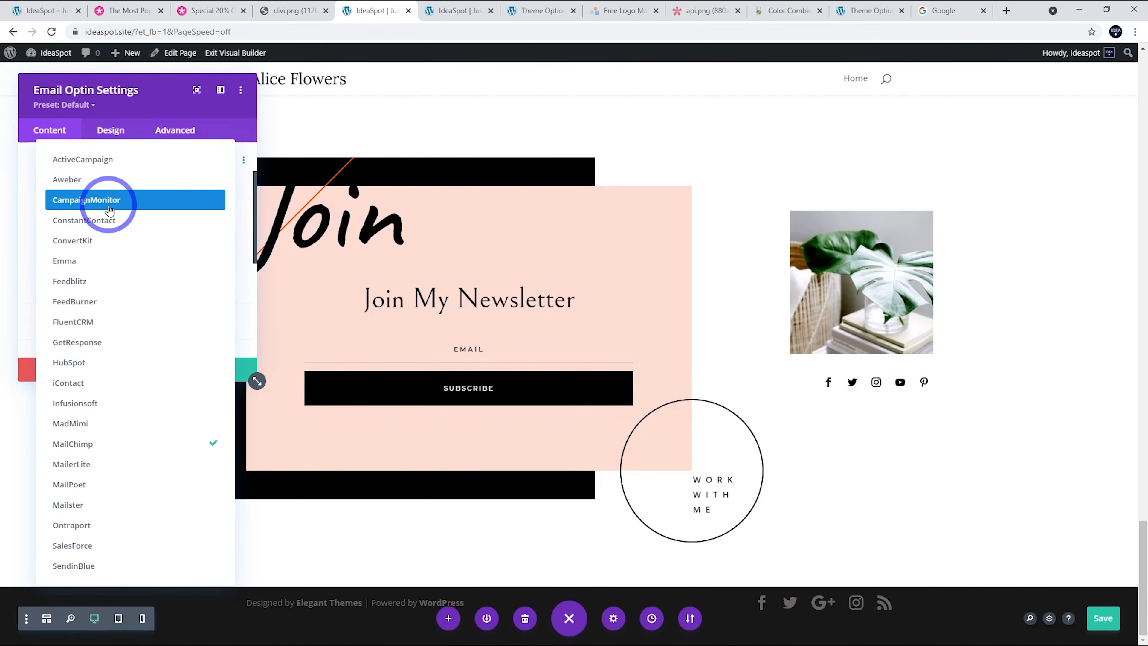
pyautogui.click(100, 447)
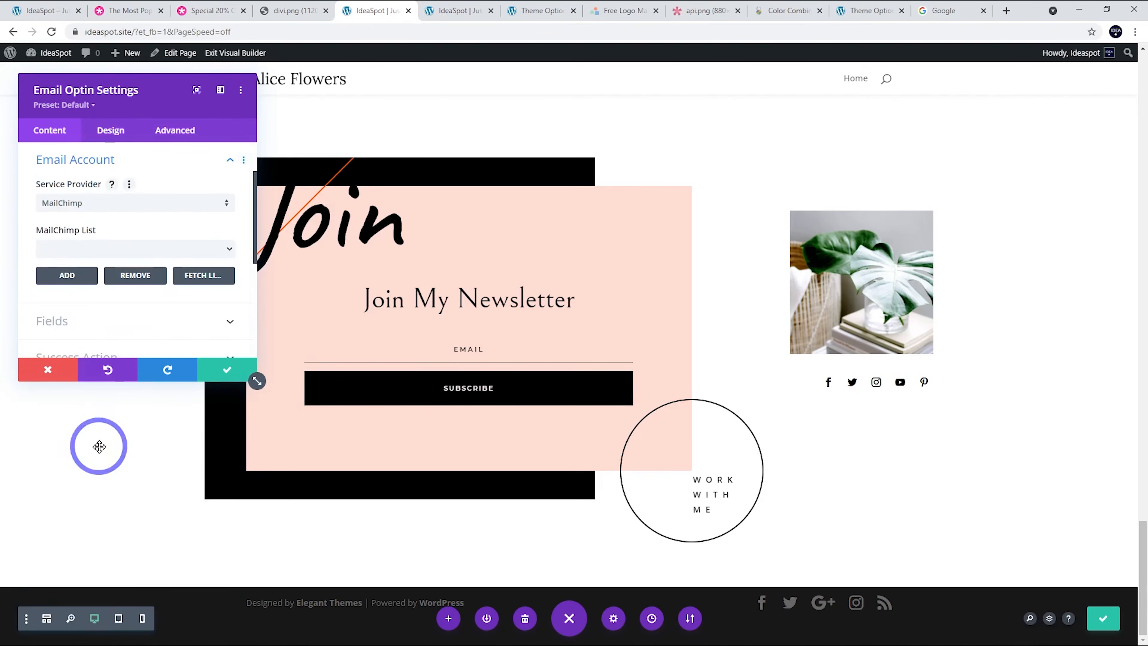
pyautogui.click(74, 205)
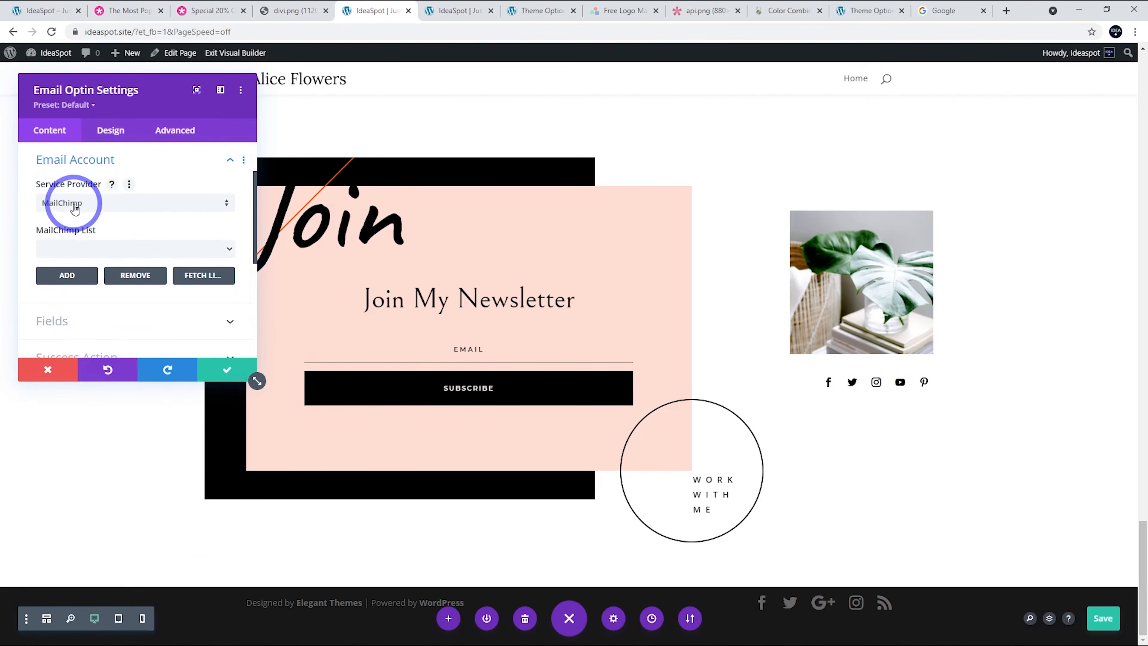
pyautogui.click(67, 275)
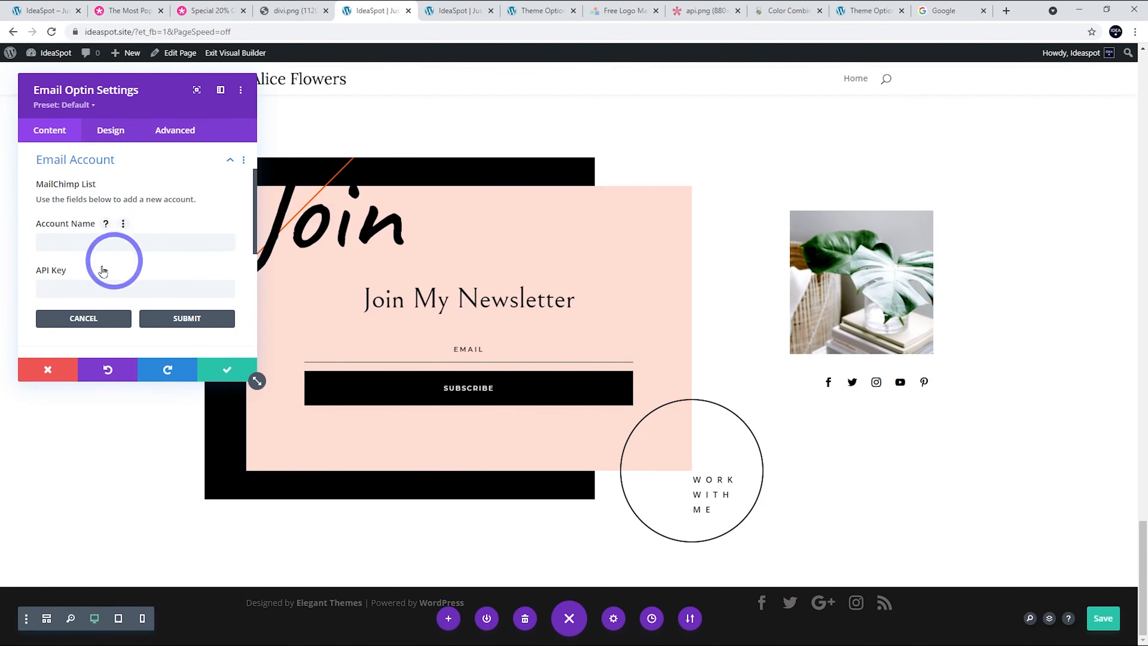
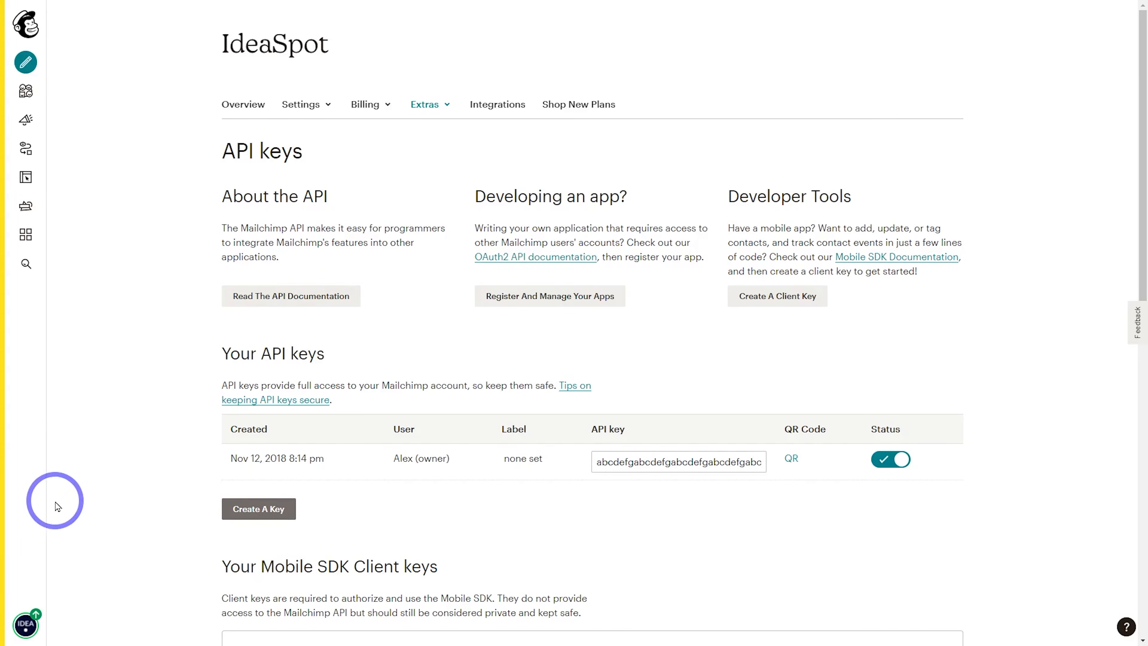
pyautogui.click(27, 626)
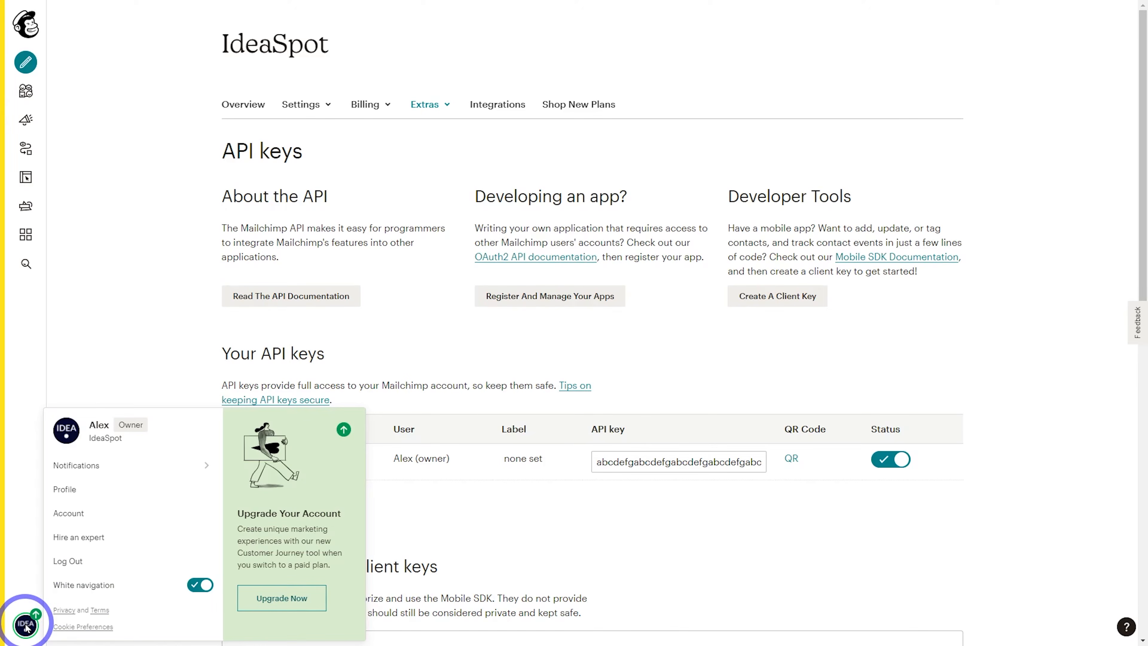
pyautogui.click(105, 292)
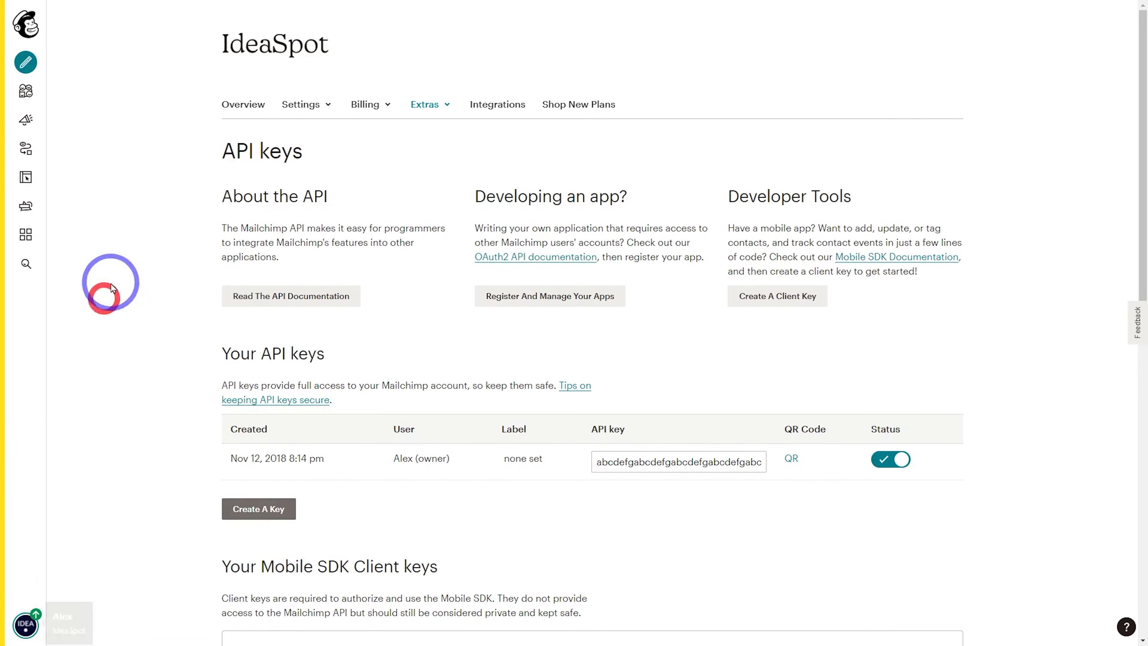
pyautogui.click(443, 105)
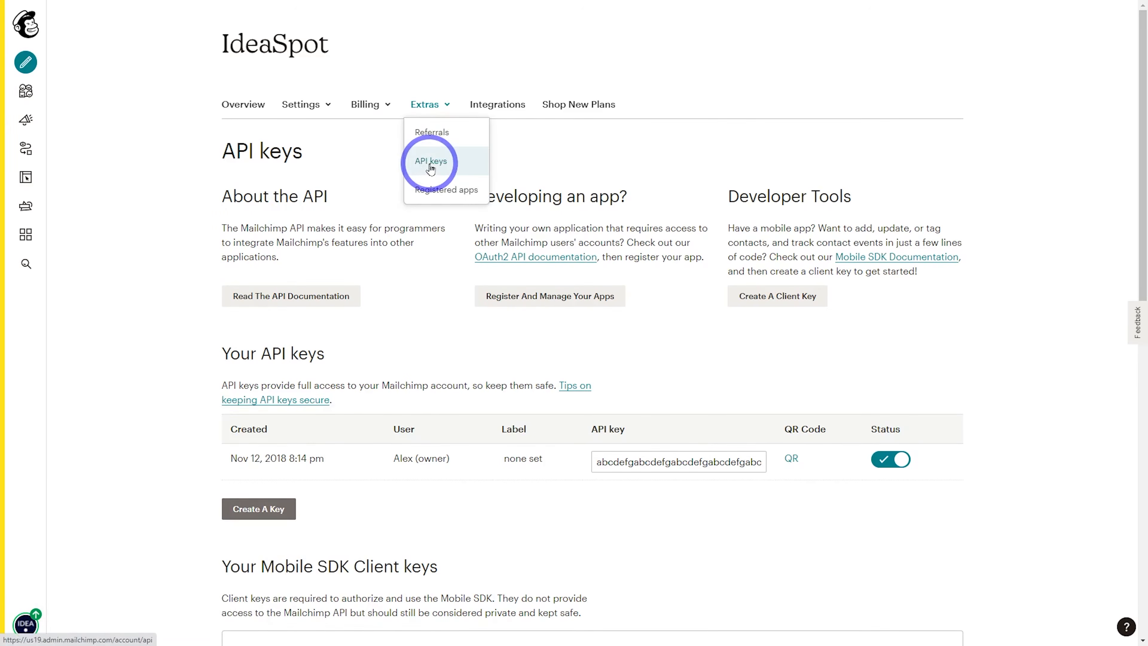
pyautogui.click(116, 209)
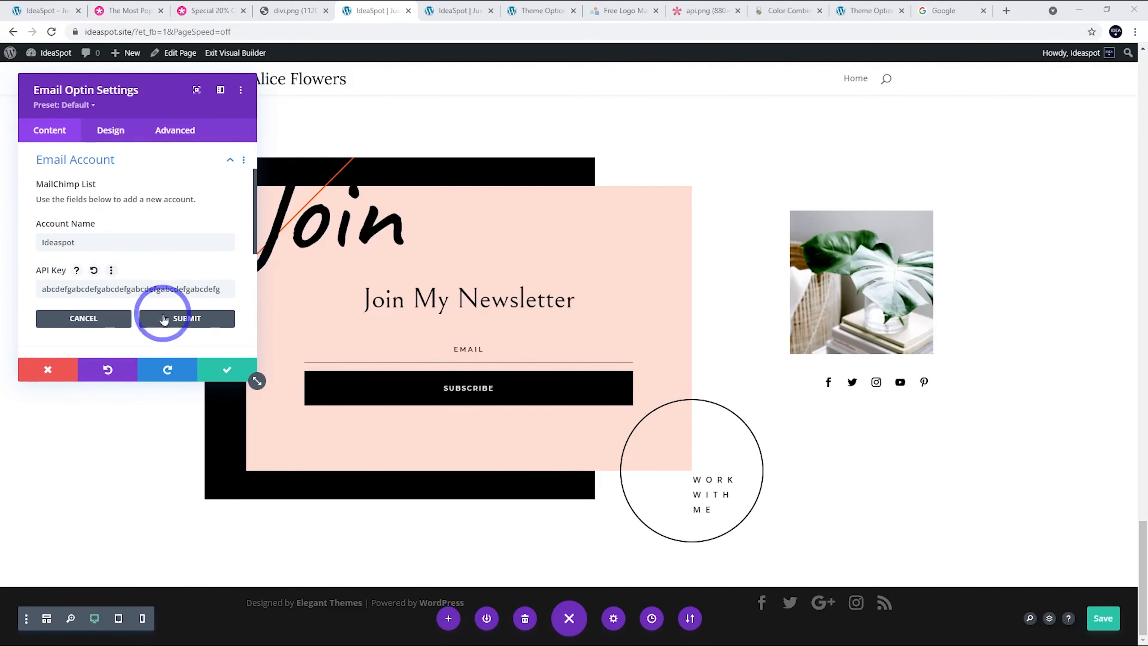
# - Submit the Mailchimp account, choose the IdeaSpot list, and save the Email Optin settings
pyautogui.click(188, 322)
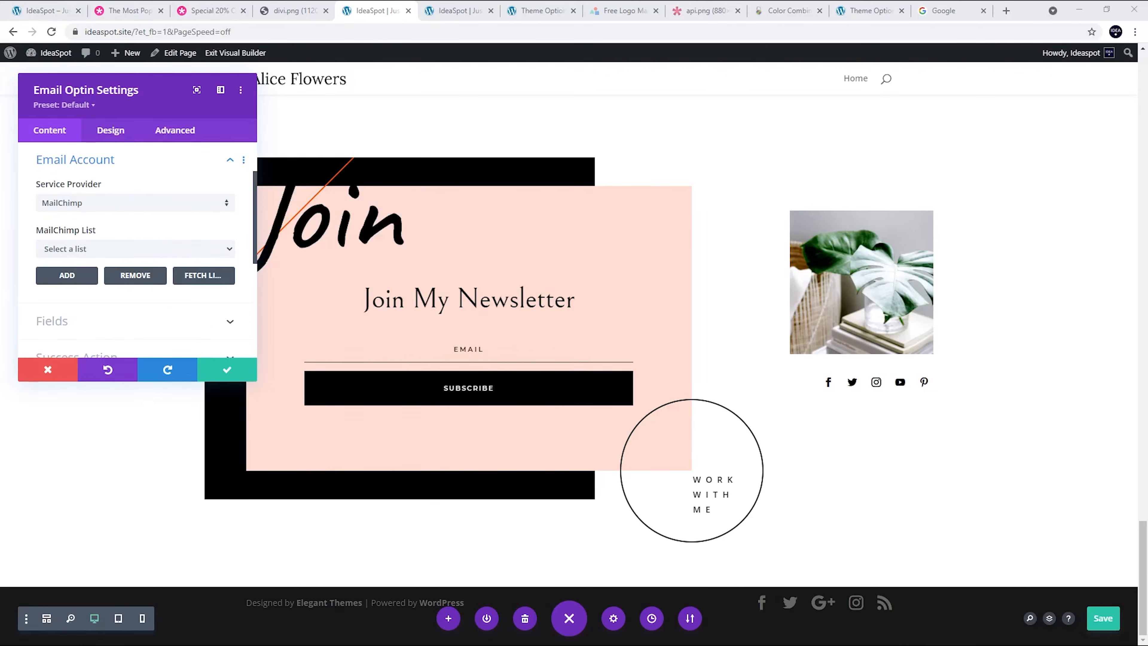
pyautogui.click(142, 248)
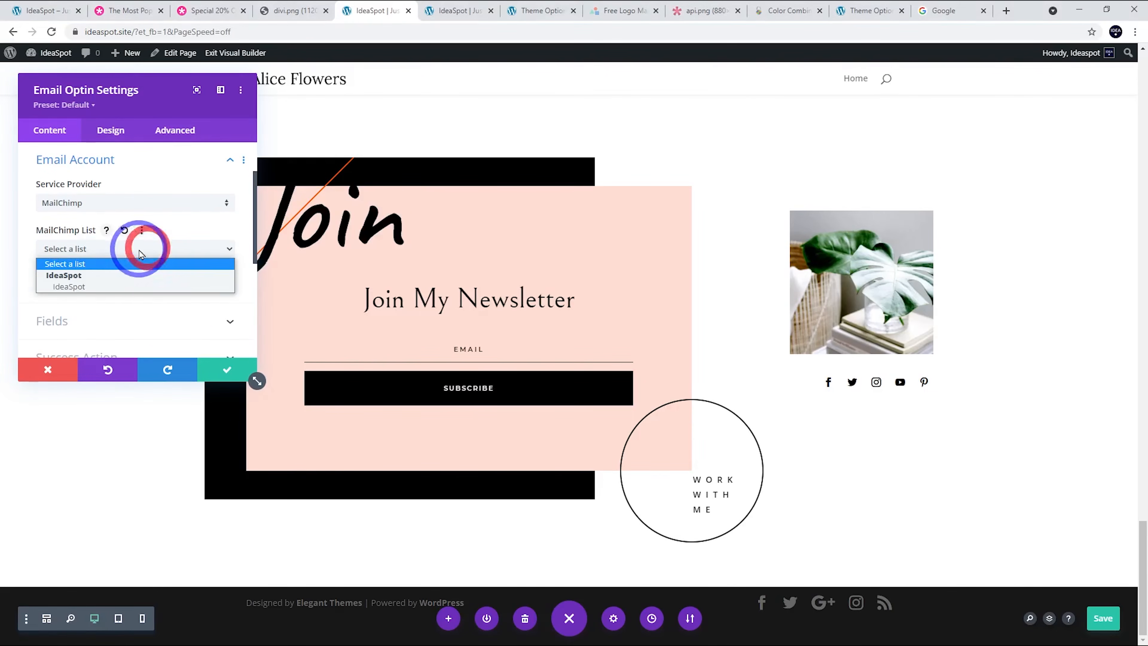
pyautogui.click(72, 287)
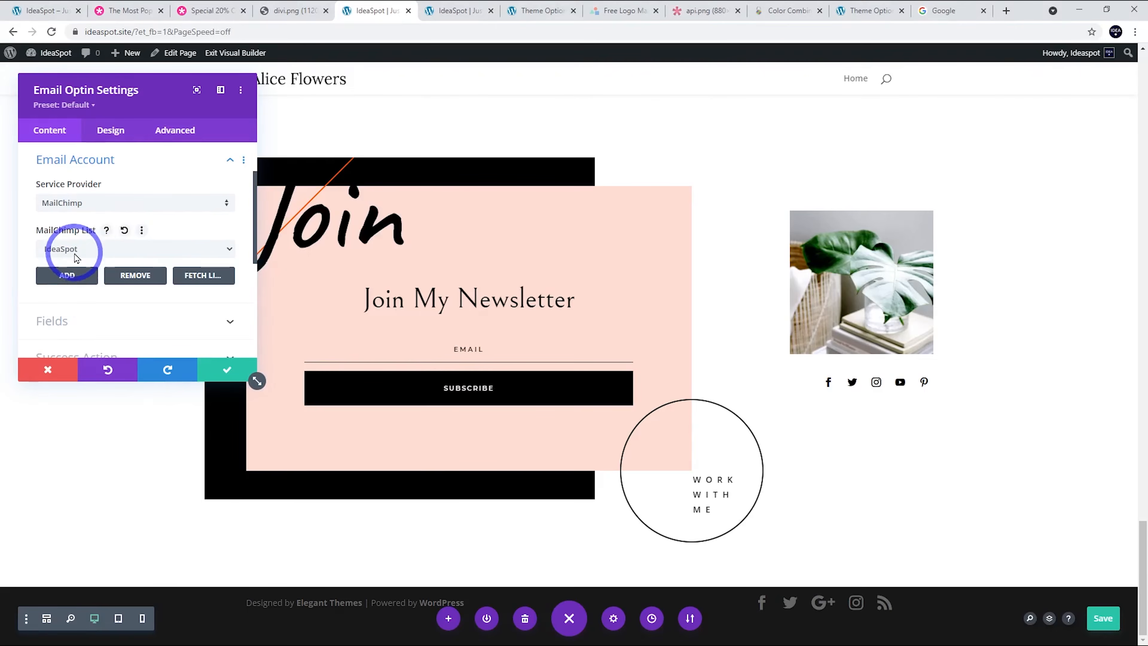
pyautogui.click(231, 379)
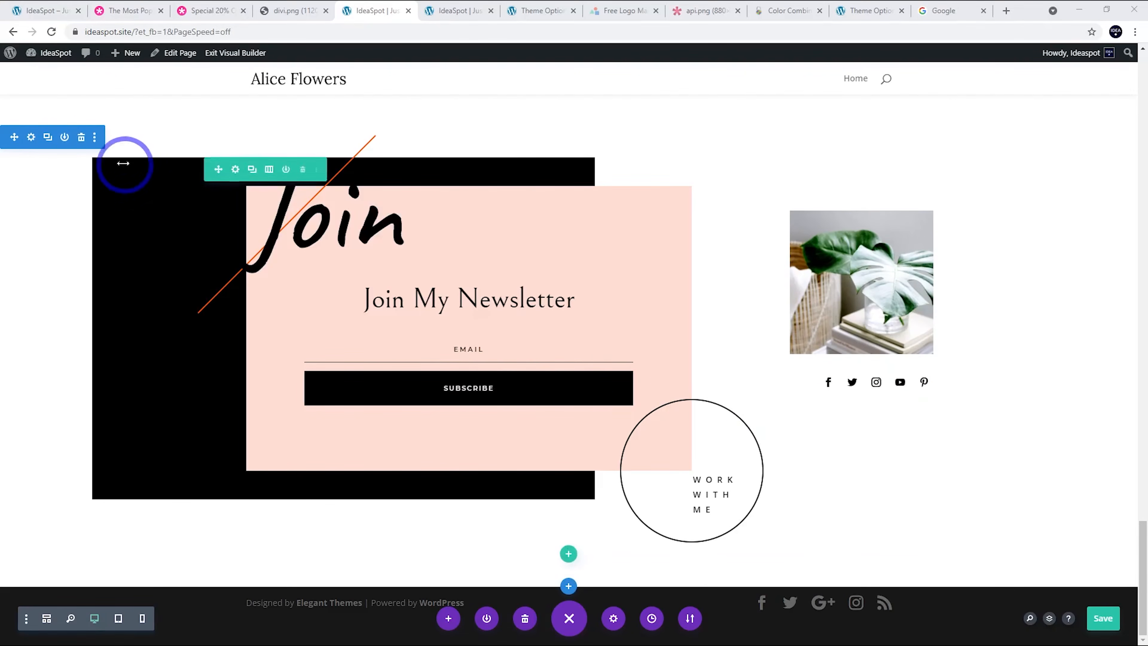
# - Delete the newsletter Email Optin form, keeping the pink section intact
pyautogui.click(83, 138)
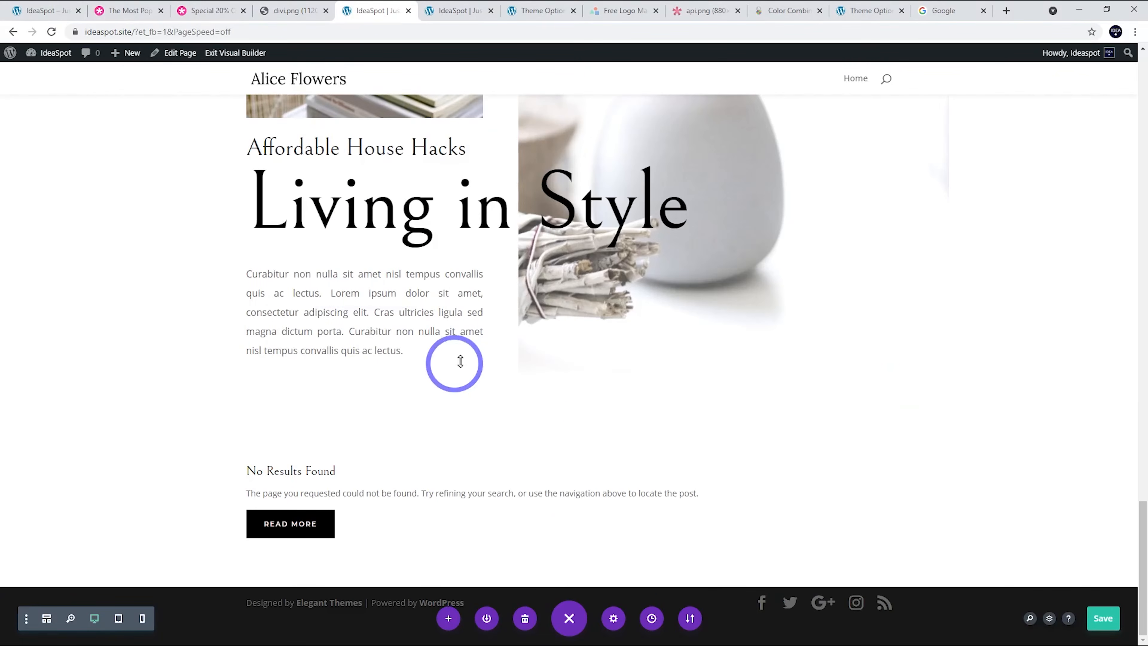
pyautogui.hotkey('ctrl', 'z')
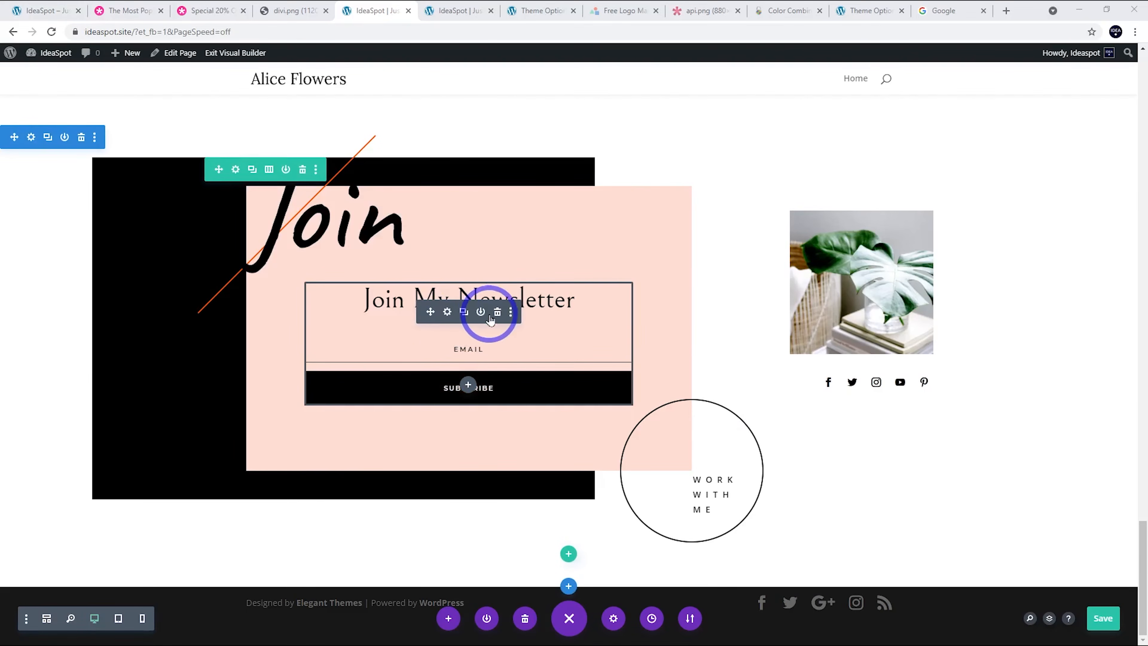
pyautogui.click(498, 313)
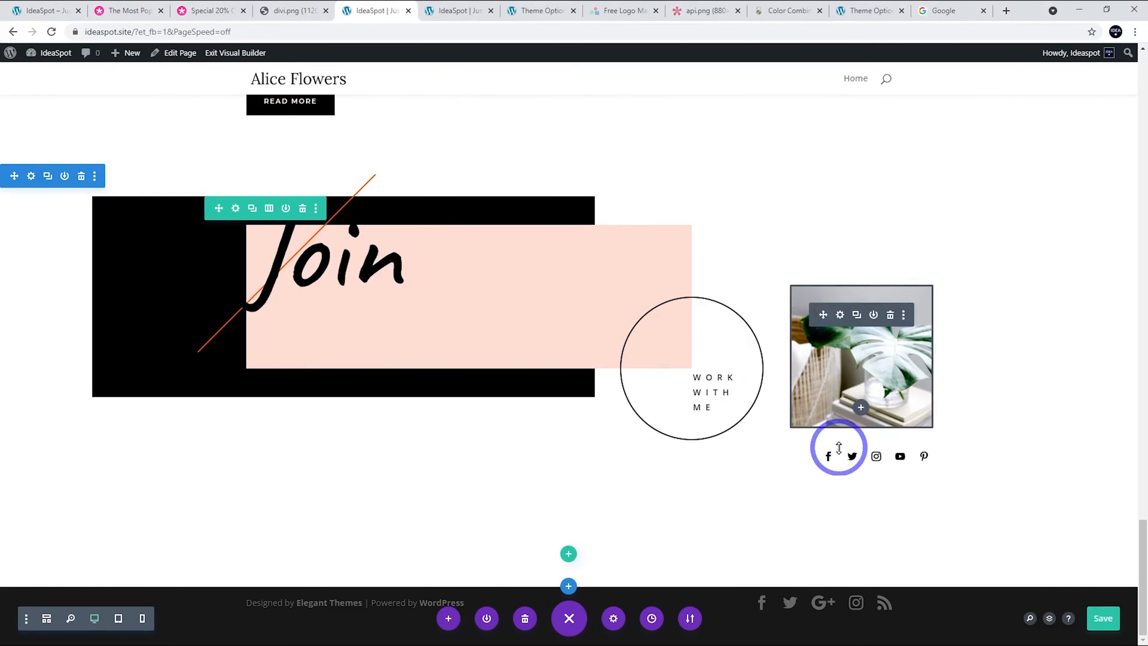
# - Move the Social Media Follow icons into the pink block and centre-align them
pyautogui.moveTo(794, 455); pyautogui.dragTo(426, 341)
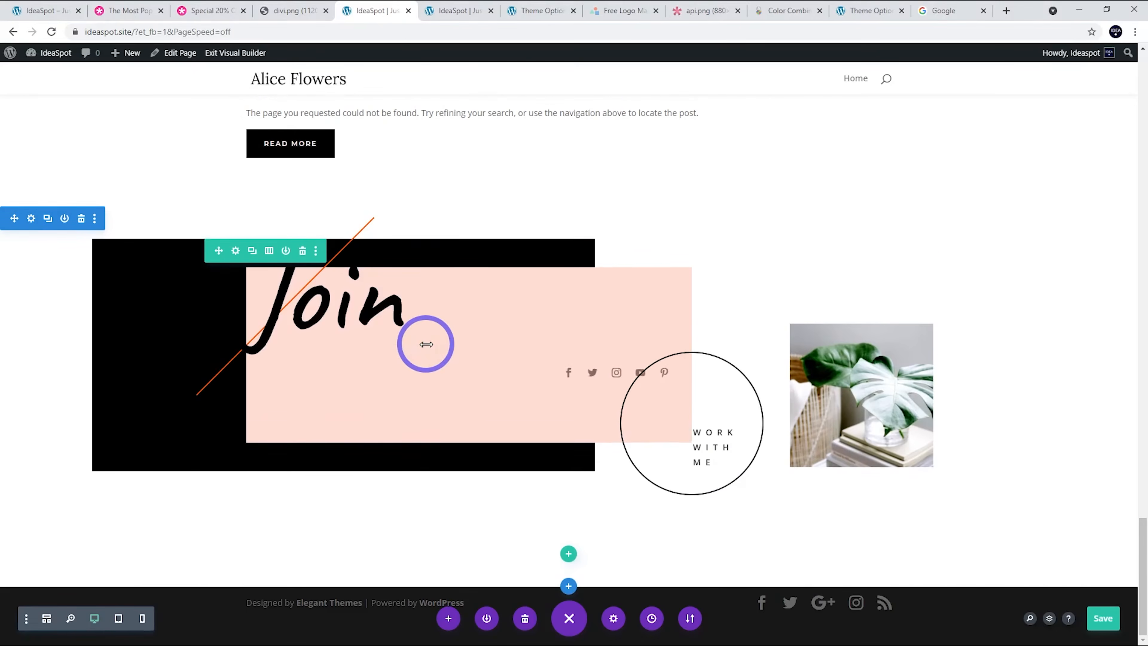
pyautogui.moveTo(574, 371)
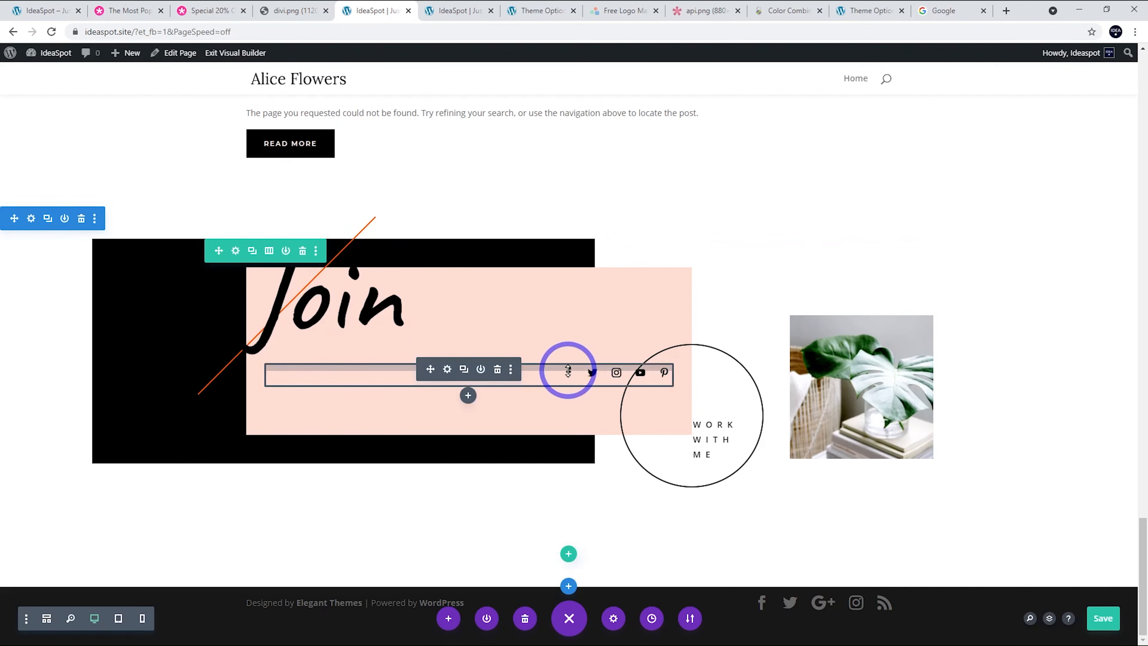
pyautogui.click(447, 369)
pyautogui.click(111, 156)
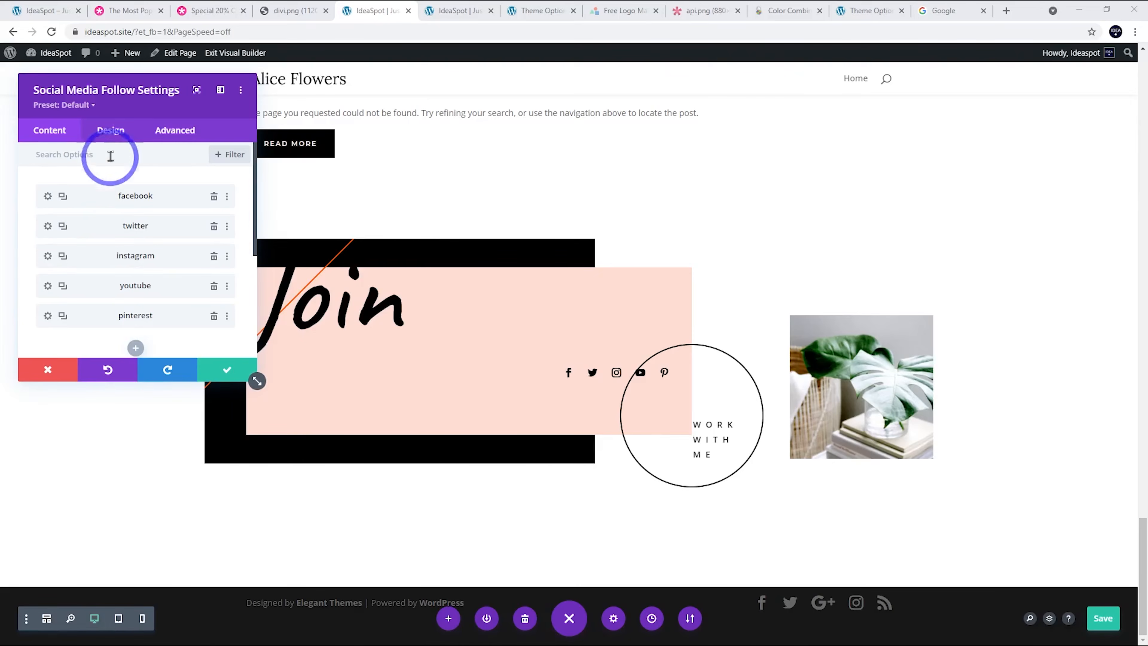
pyautogui.click(75, 185)
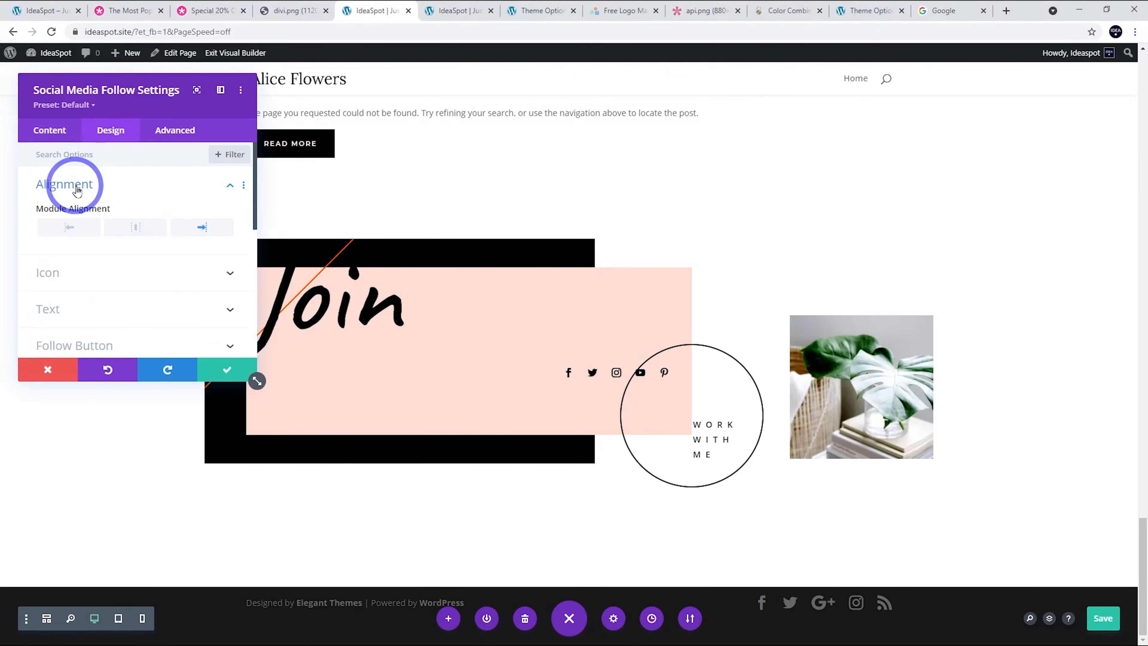
pyautogui.click(214, 231)
pyautogui.click(151, 235)
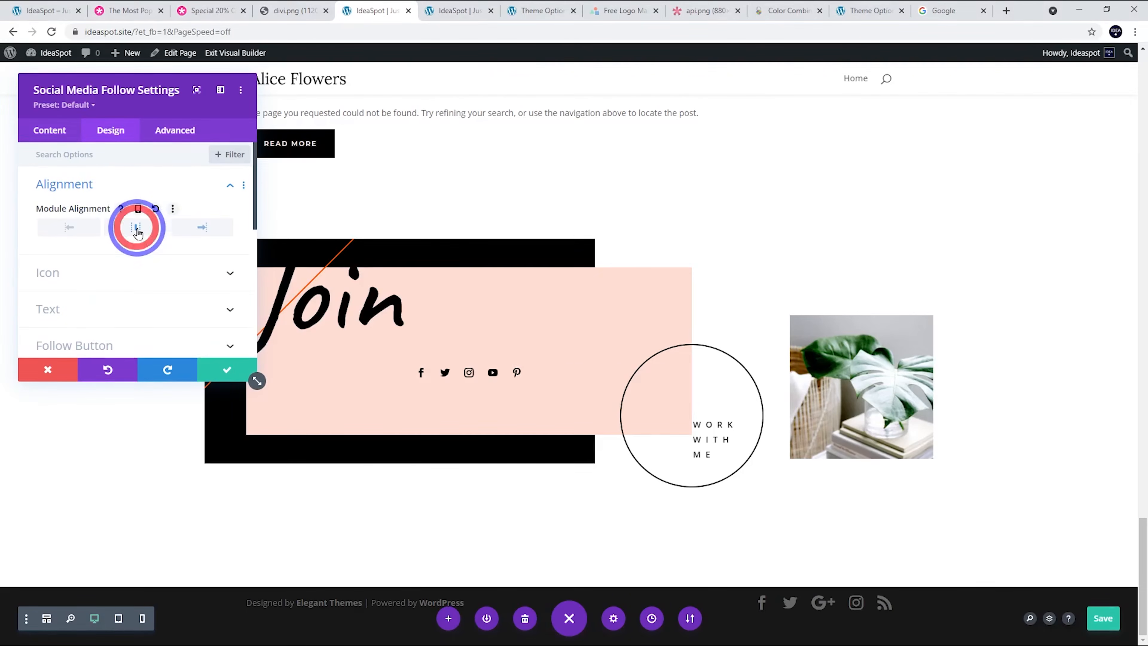
pyautogui.click(228, 370)
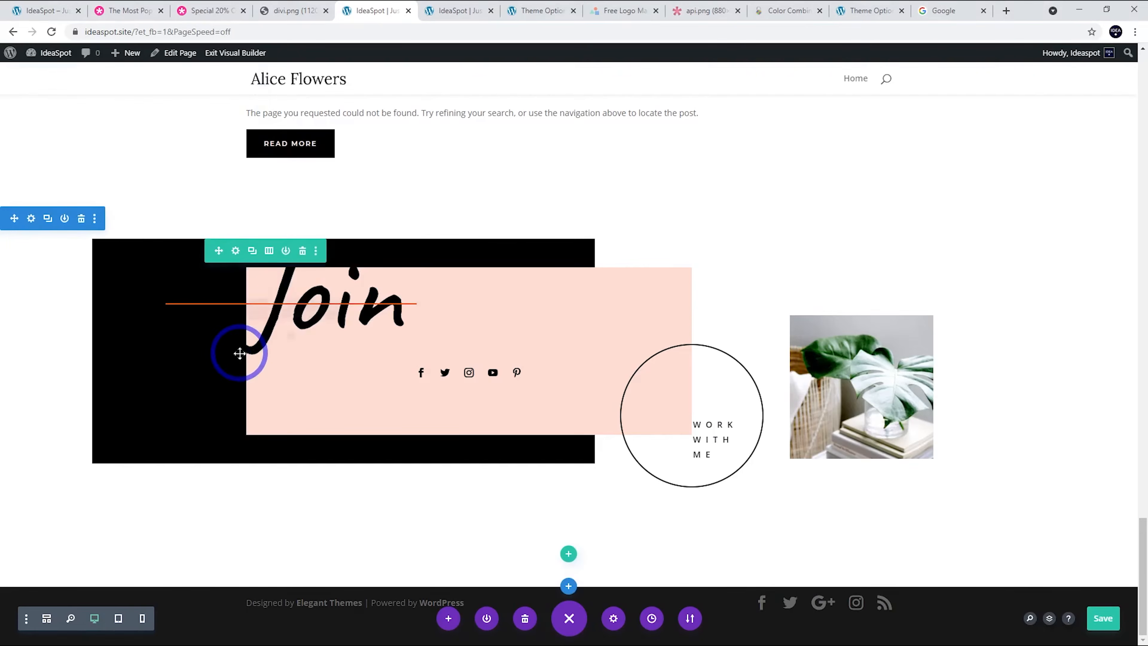
# - Change the Join heading to 'Follow' and shift it down and right
pyautogui.click(344, 304)
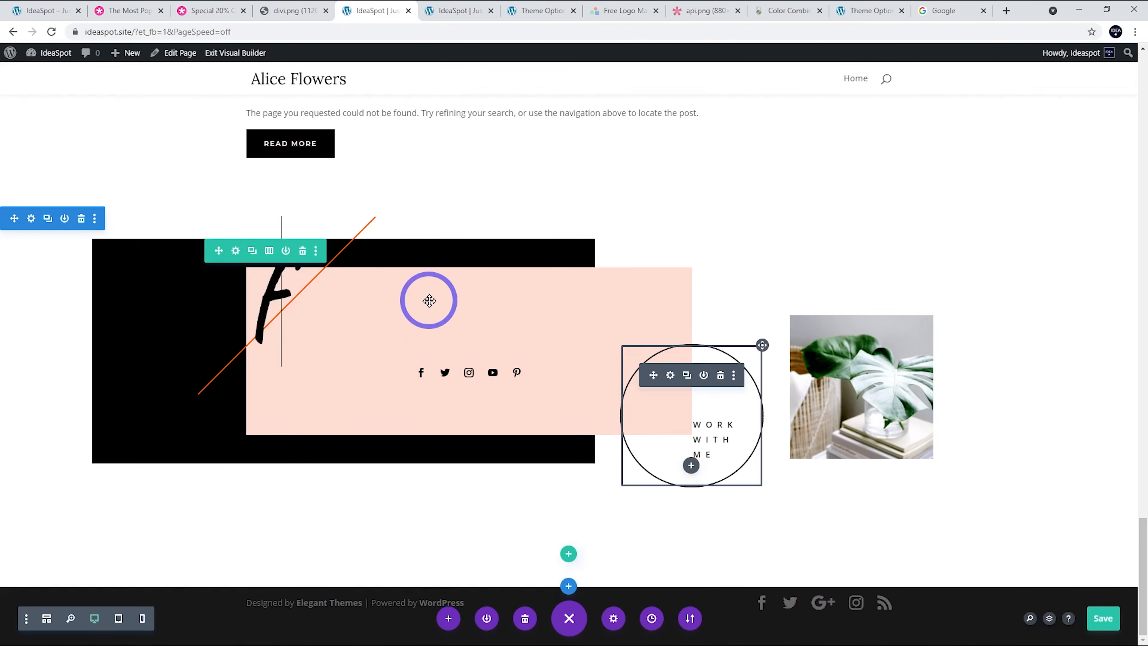
pyautogui.write('Follow')
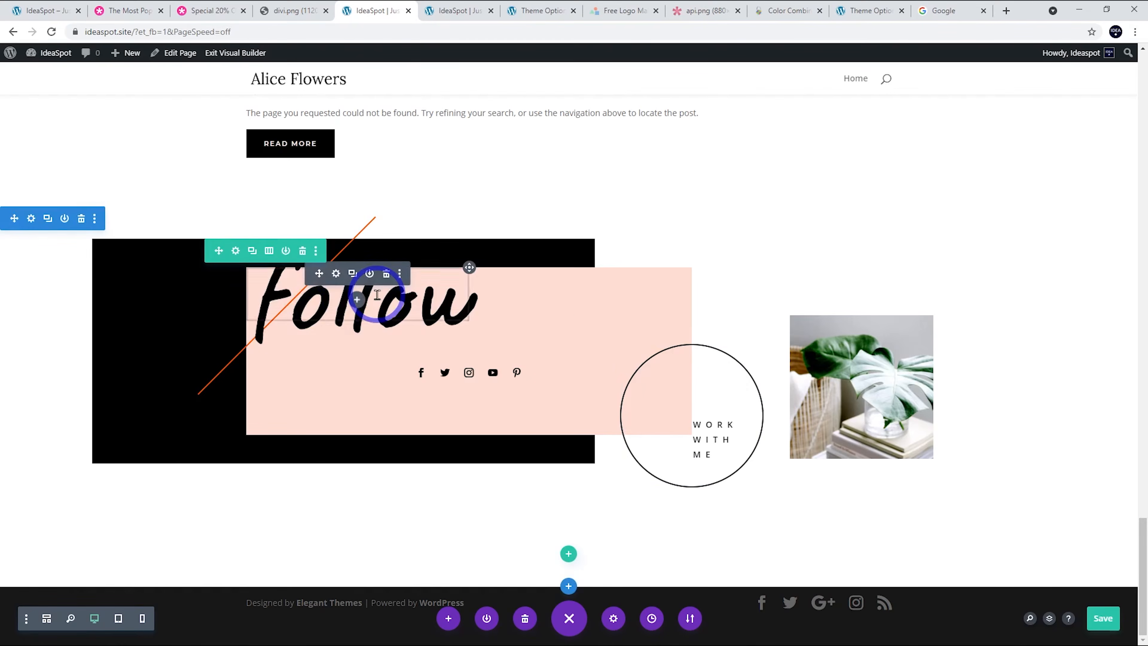
pyautogui.moveTo(469, 267); pyautogui.dragTo(474, 291)
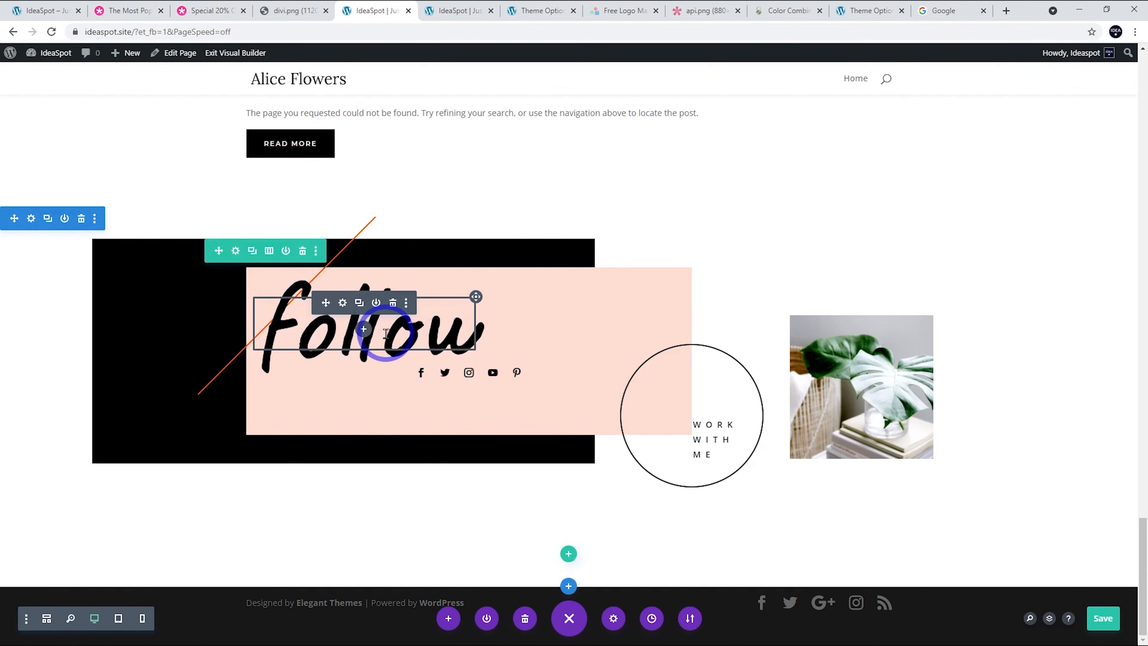
pyautogui.click(342, 302)
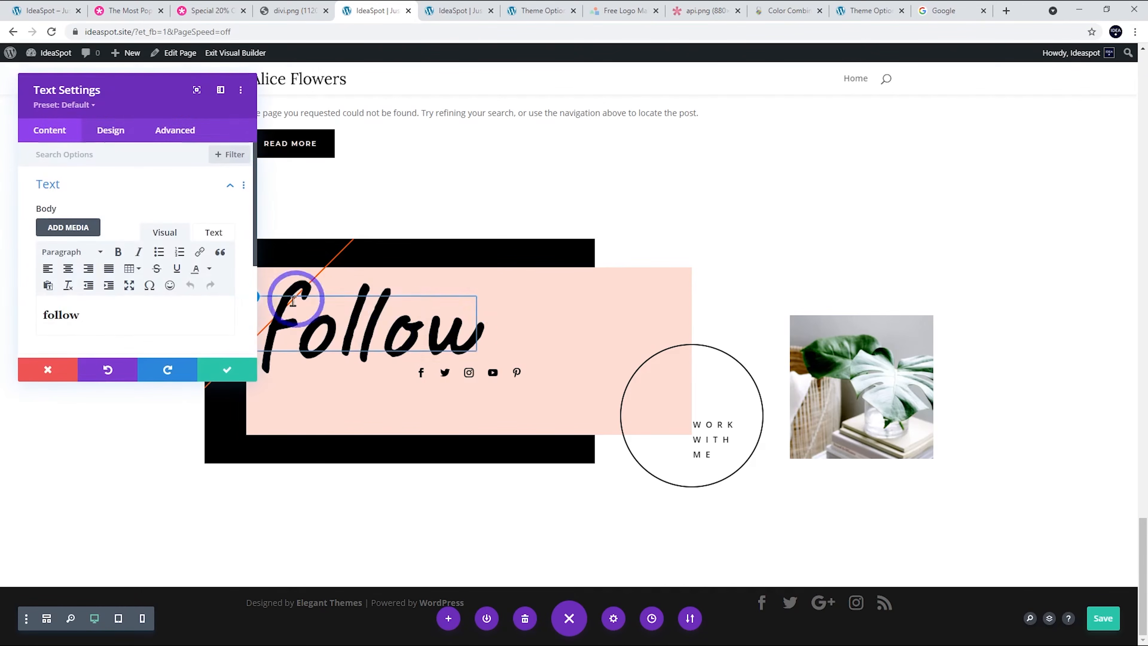
# - Style the Follow text as Heading 3 at 146px and save
pyautogui.doubleClick(79, 312)
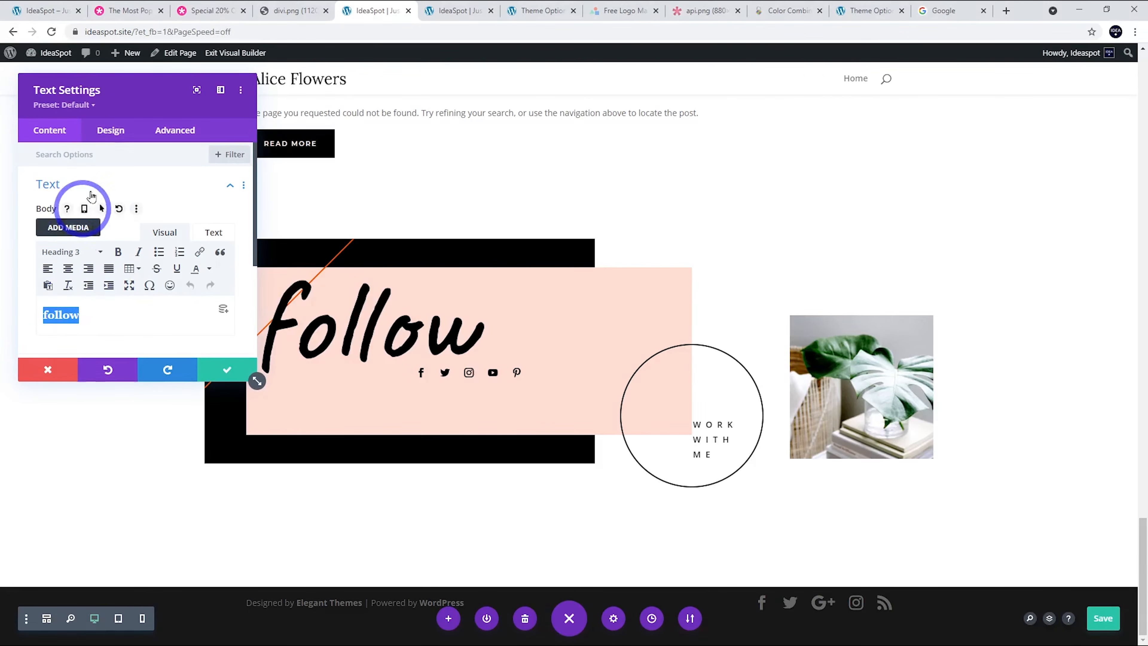
pyautogui.click(111, 131)
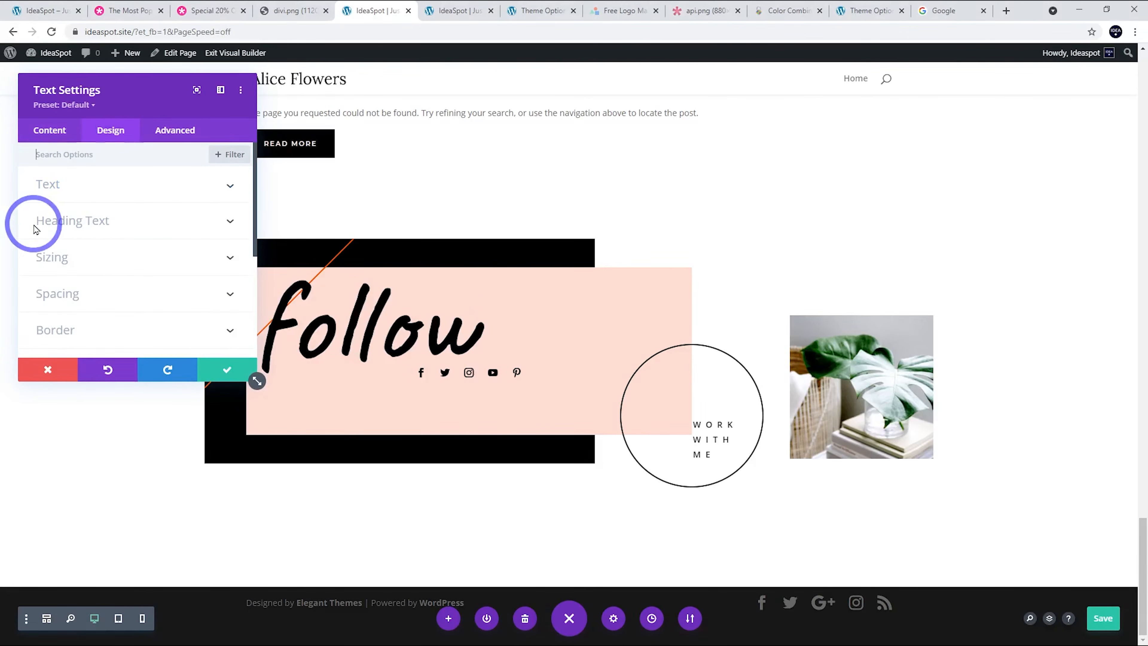
pyautogui.click(83, 224)
pyautogui.click(121, 194)
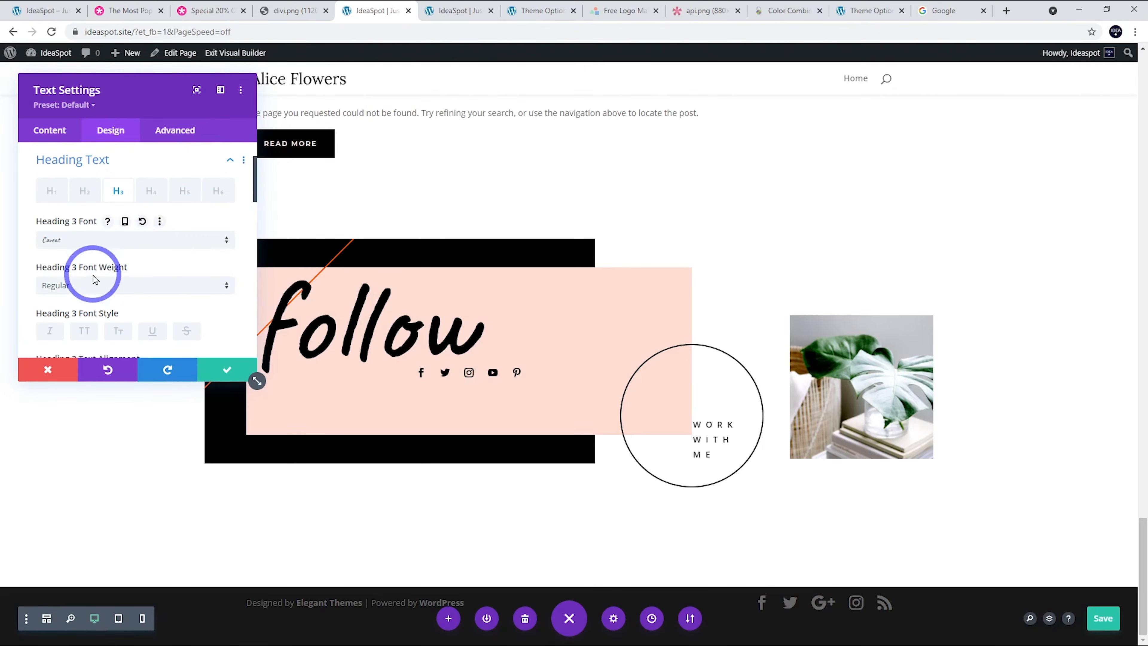
pyautogui.scroll(-5, 165, 261)
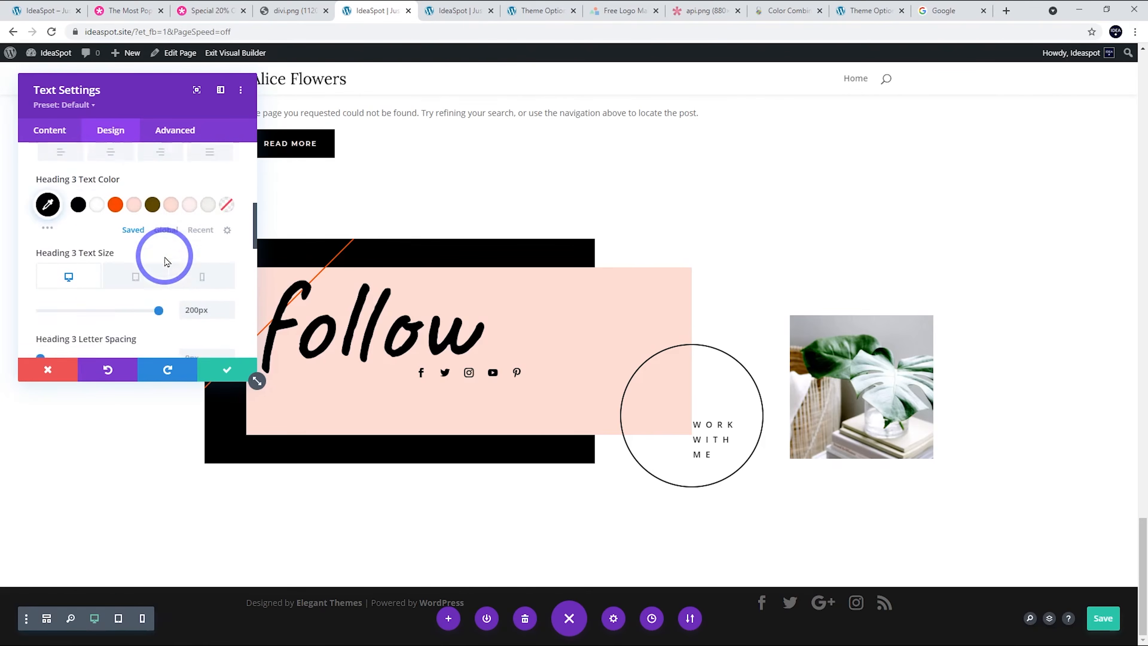
pyautogui.scroll(-1, 166, 271)
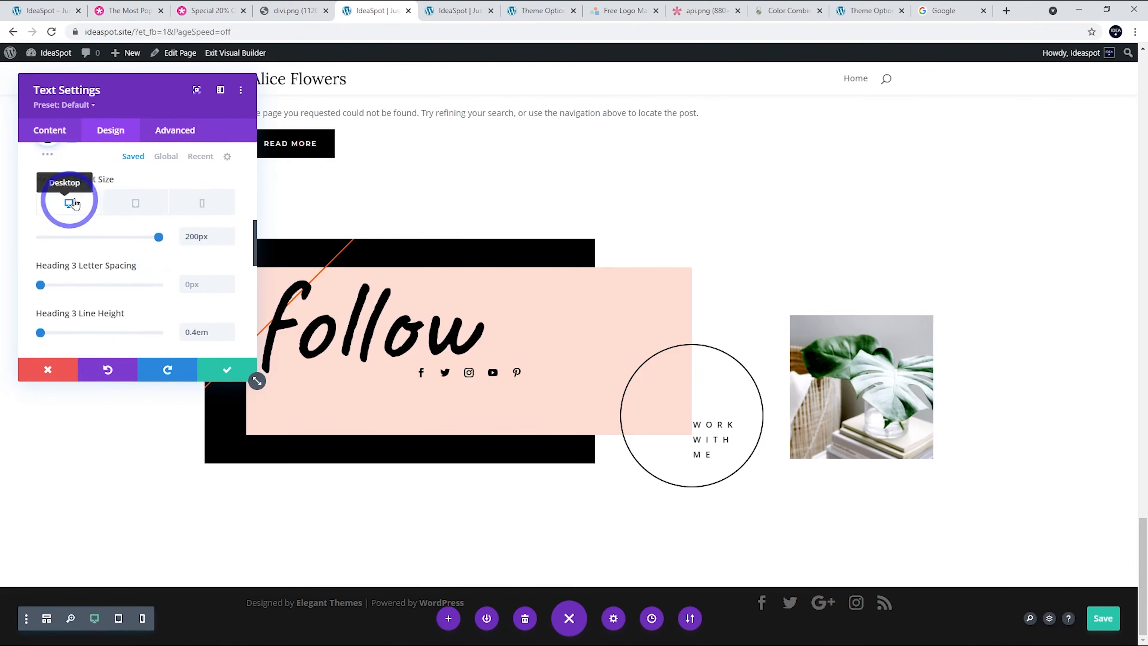
pyautogui.moveTo(158, 238); pyautogui.dragTo(127, 236)
pyautogui.click(220, 377)
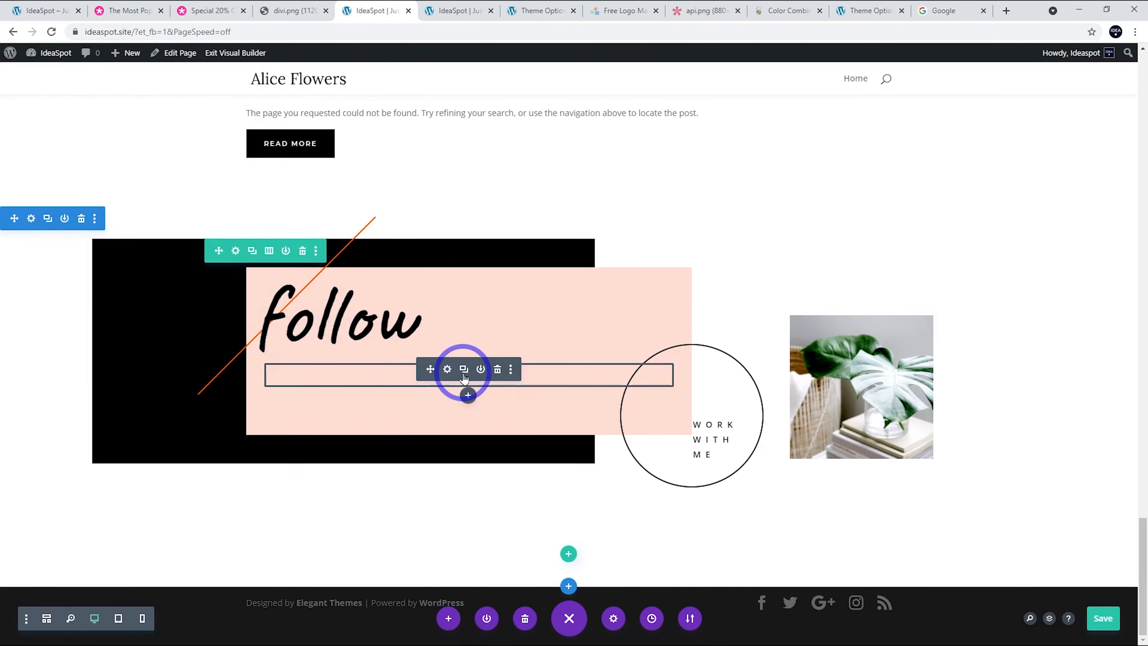
# - Paste the site's Facebook page URL into the Facebook icon's account link and save
pyautogui.click(448, 370)
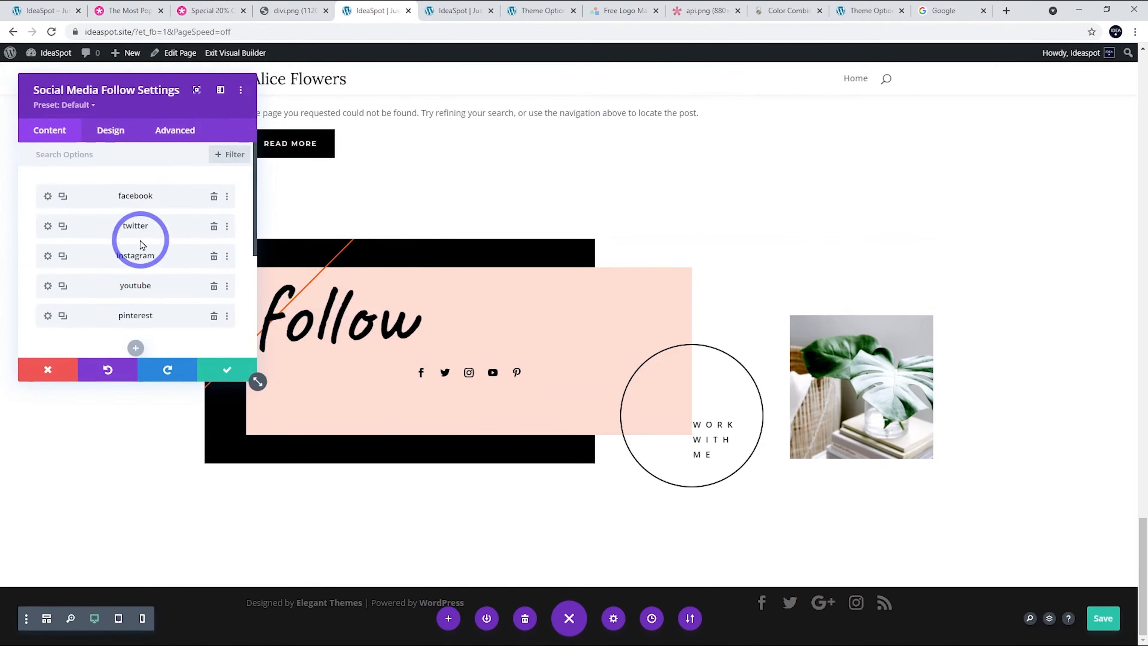
pyautogui.click(48, 196)
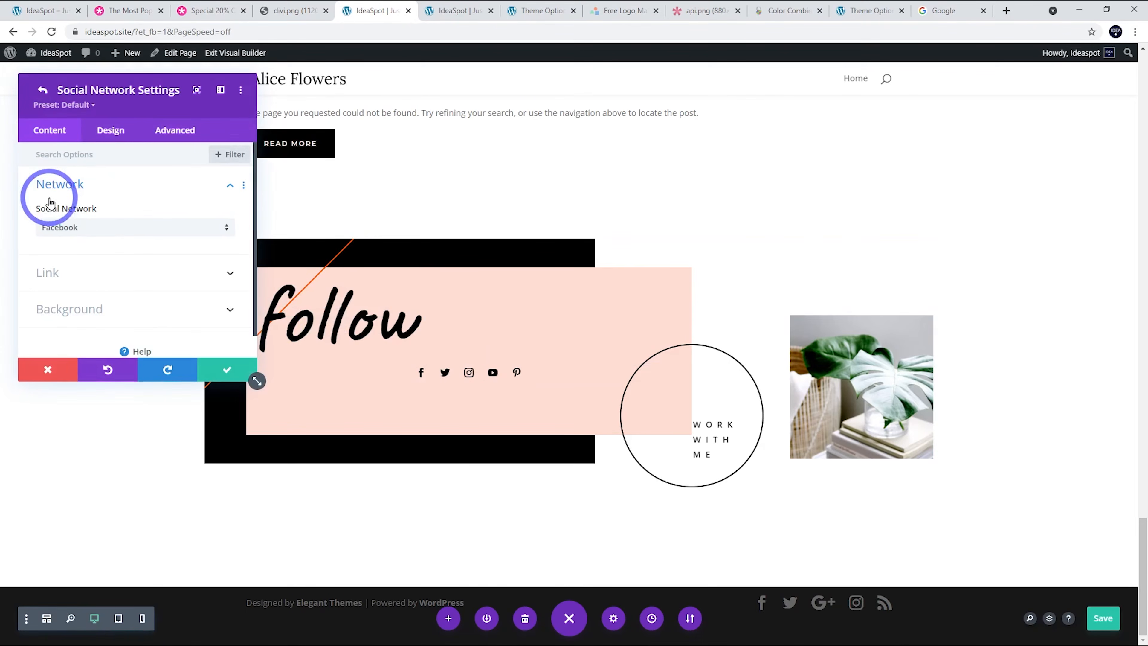
pyautogui.click(130, 271)
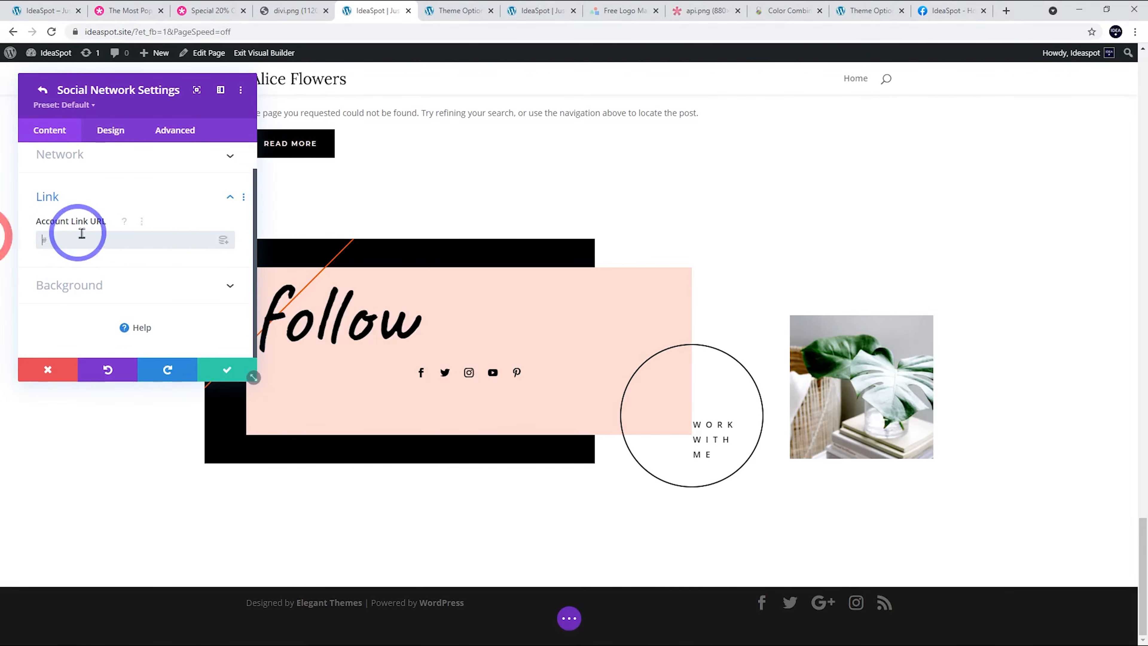
pyautogui.write('https://www.facebook.com/ideaspot.au/')
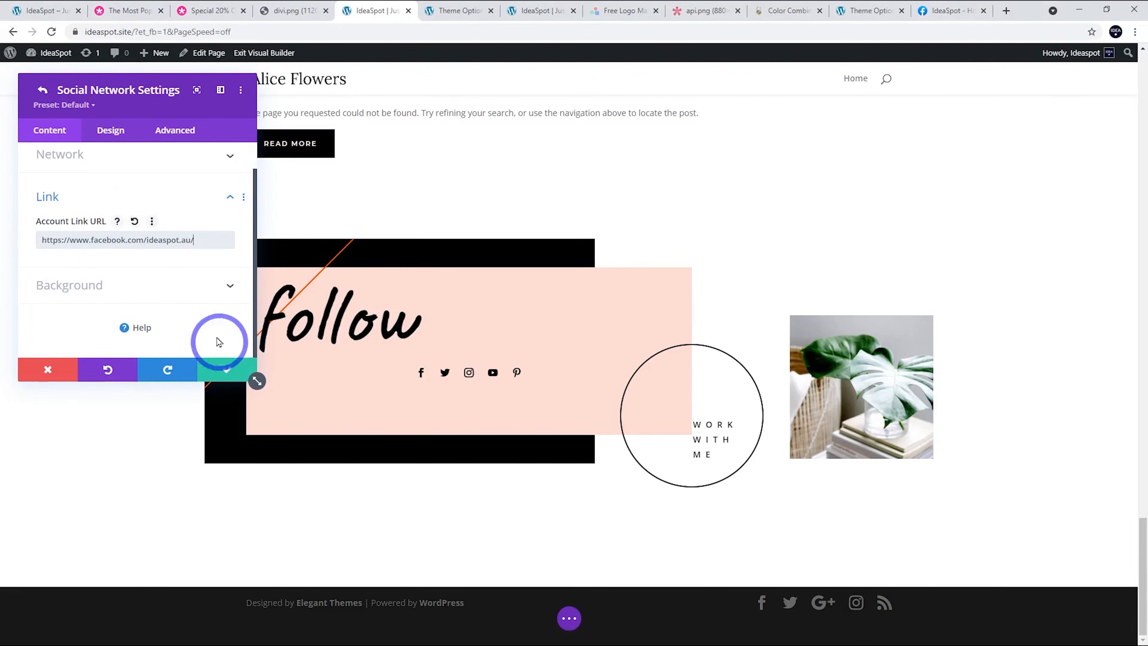
pyautogui.click(228, 364)
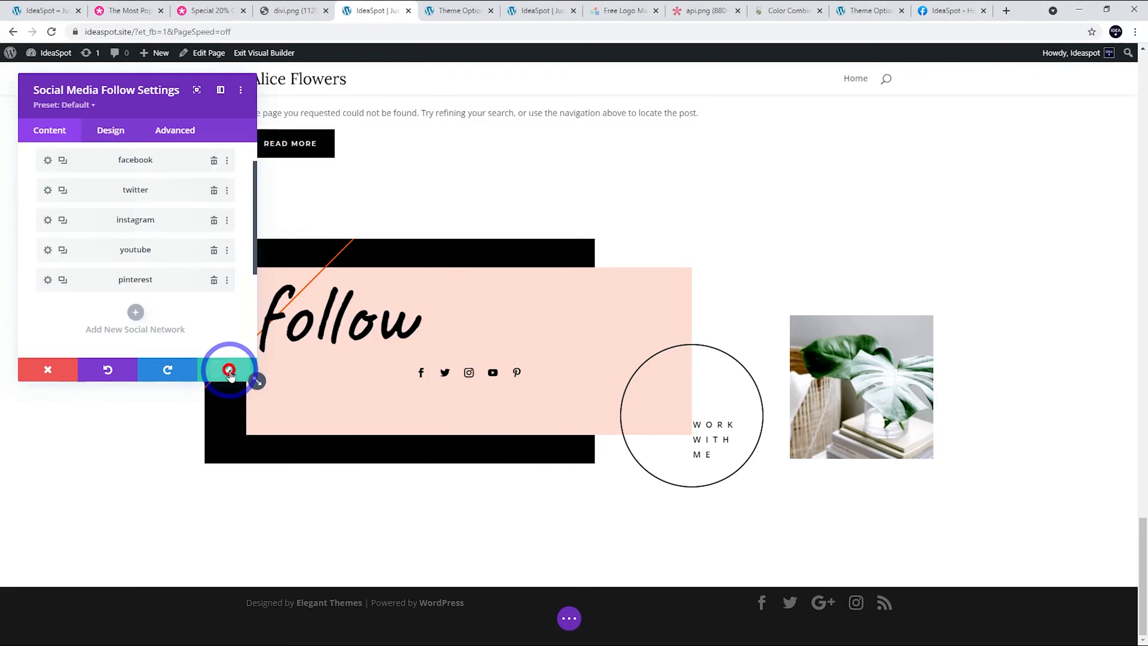
pyautogui.click(229, 371)
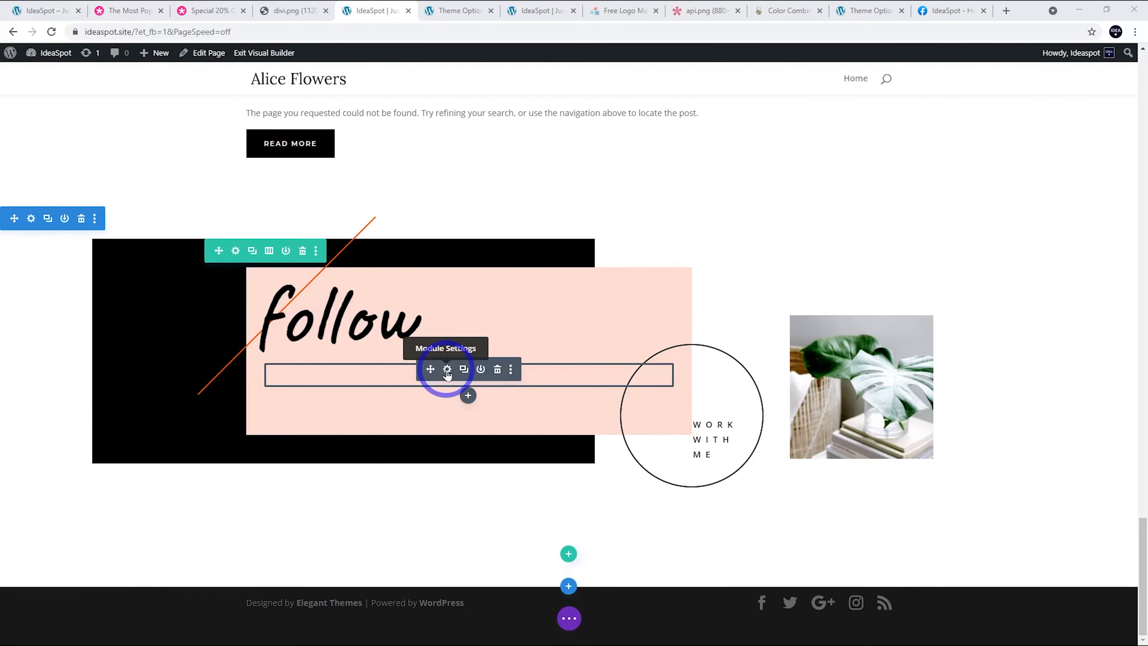
pyautogui.click(77, 351)
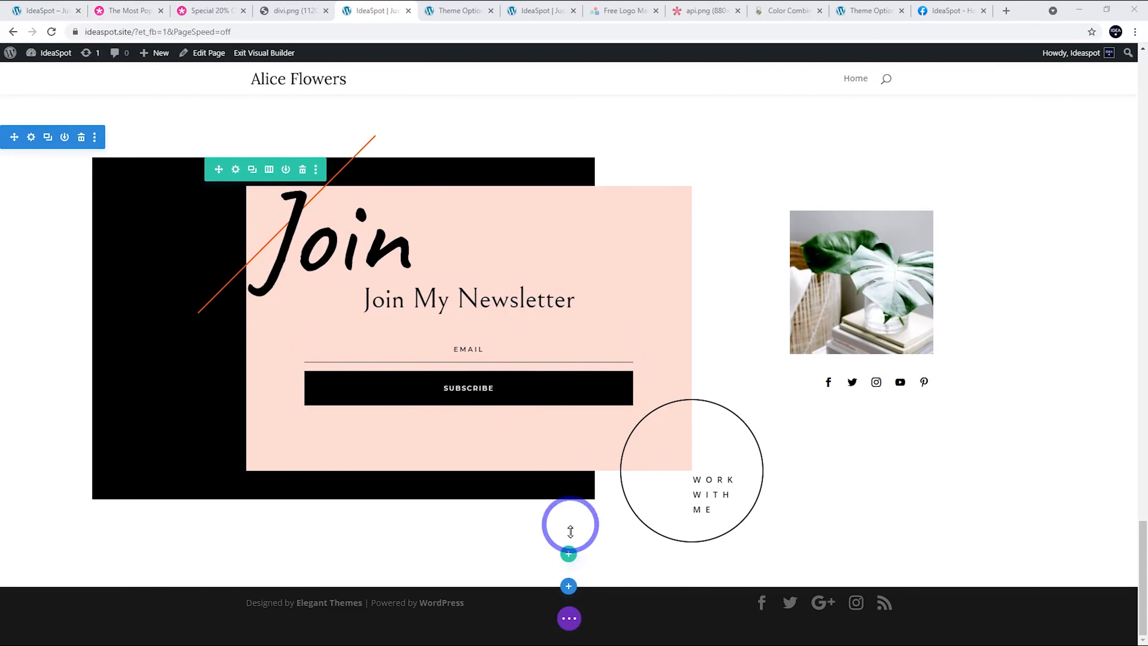
# - Review the builder's editing history states, then close the history panel
pyautogui.click(569, 618)
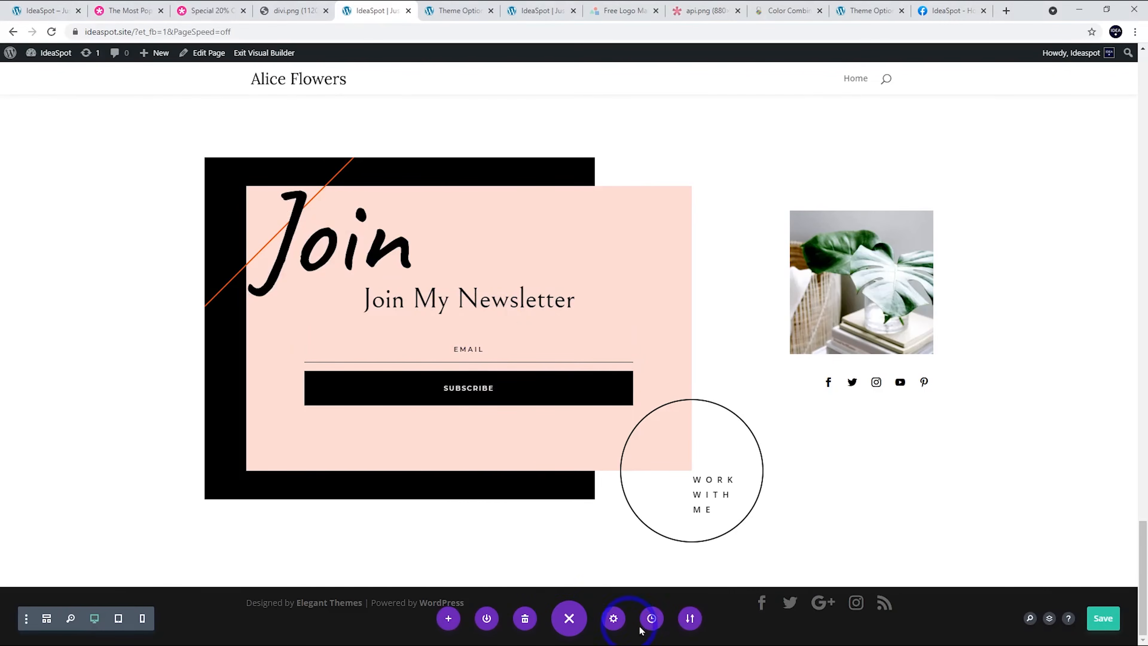
pyautogui.click(648, 624)
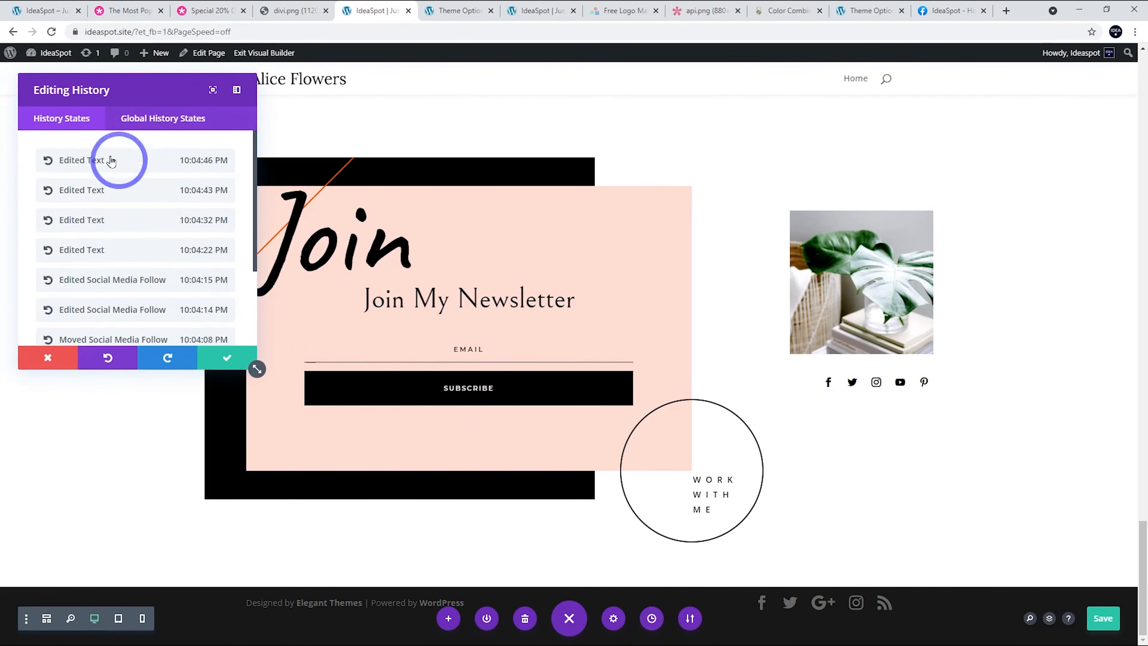
pyautogui.scroll(-3, 120, 187)
pyautogui.scroll(3, 158, 282)
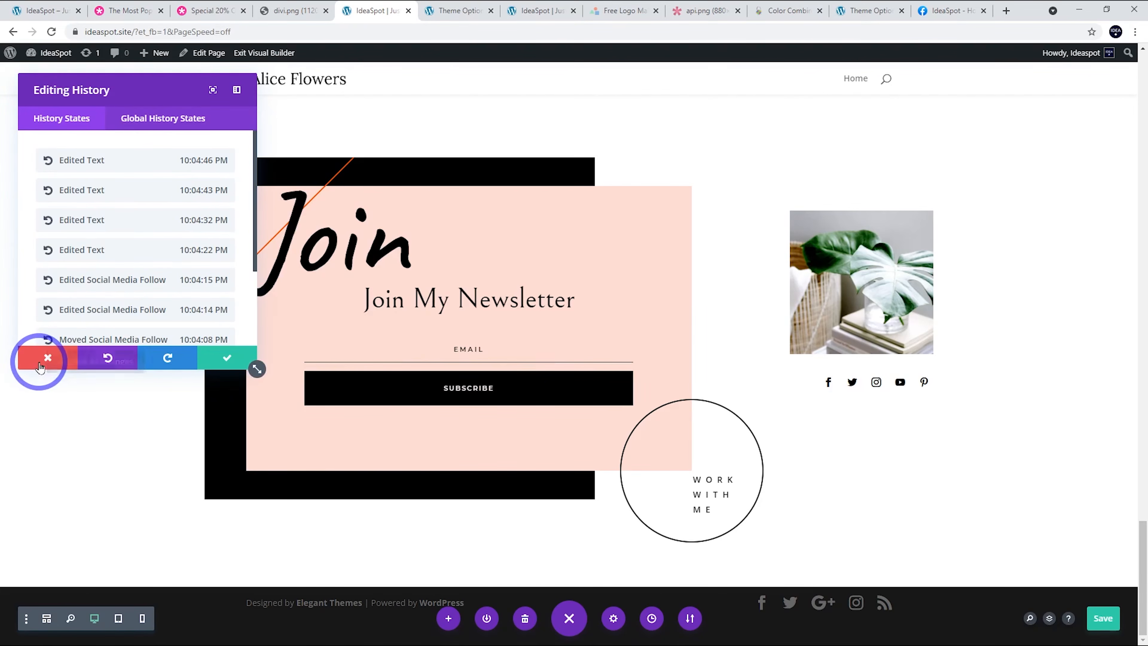
pyautogui.click(40, 365)
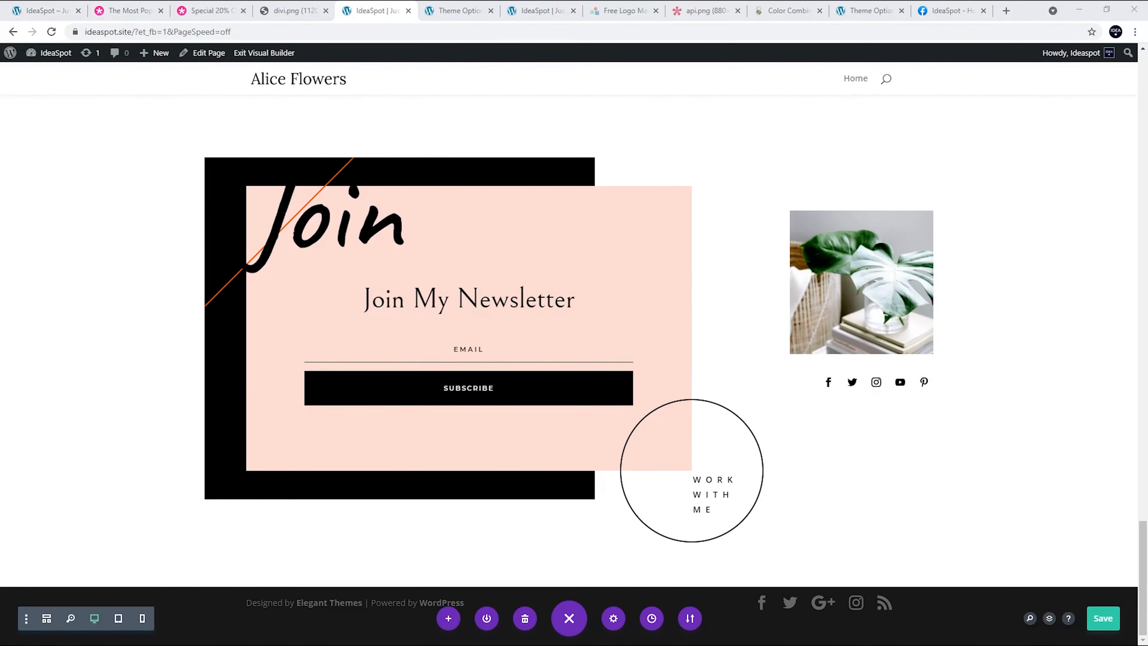
# - Nudge the Join script image, then remove the footer's orange divider through the Layers panel
pyautogui.moveTo(402, 184); pyautogui.dragTo(414, 206)
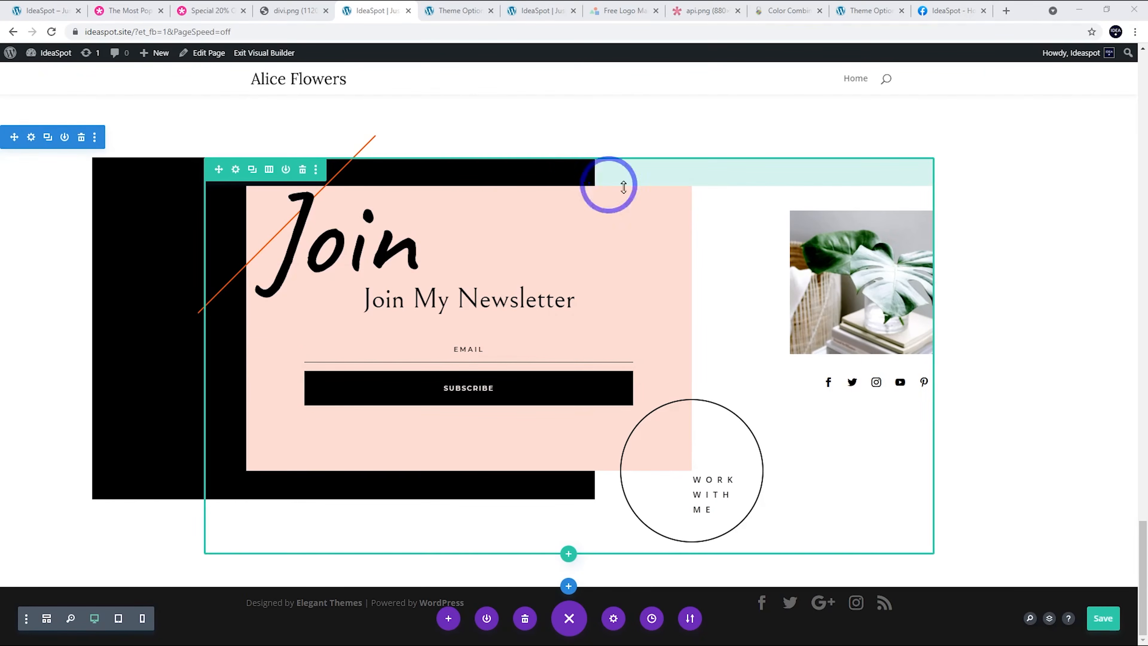
pyautogui.click(1050, 618)
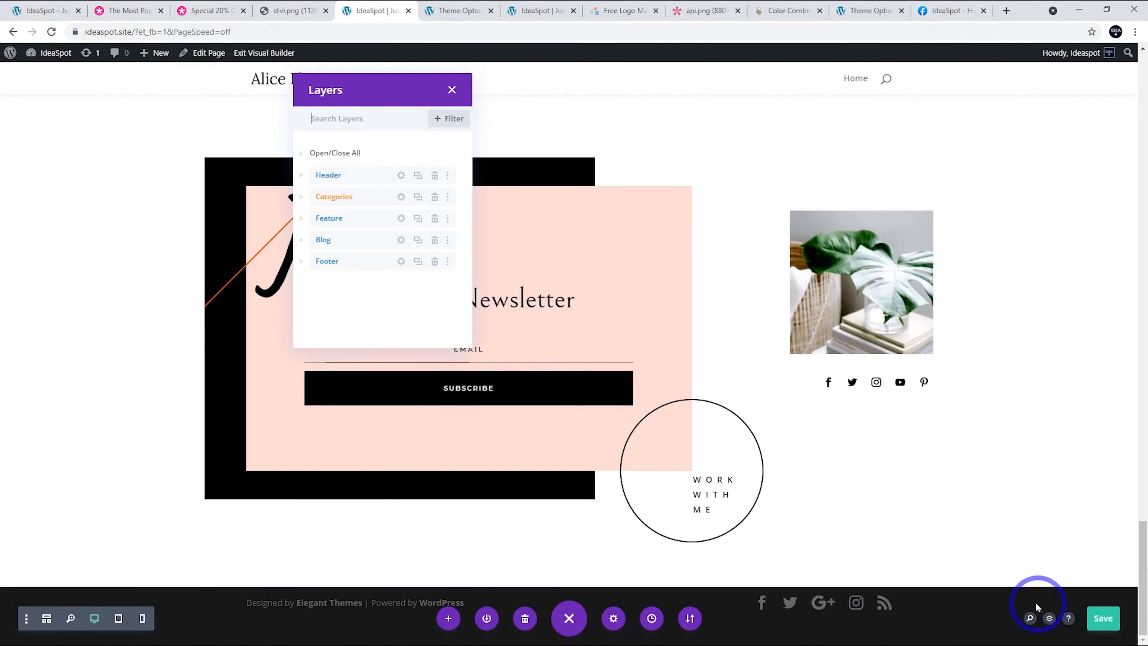
pyautogui.click(302, 262)
pyautogui.click(311, 284)
pyautogui.click(320, 297)
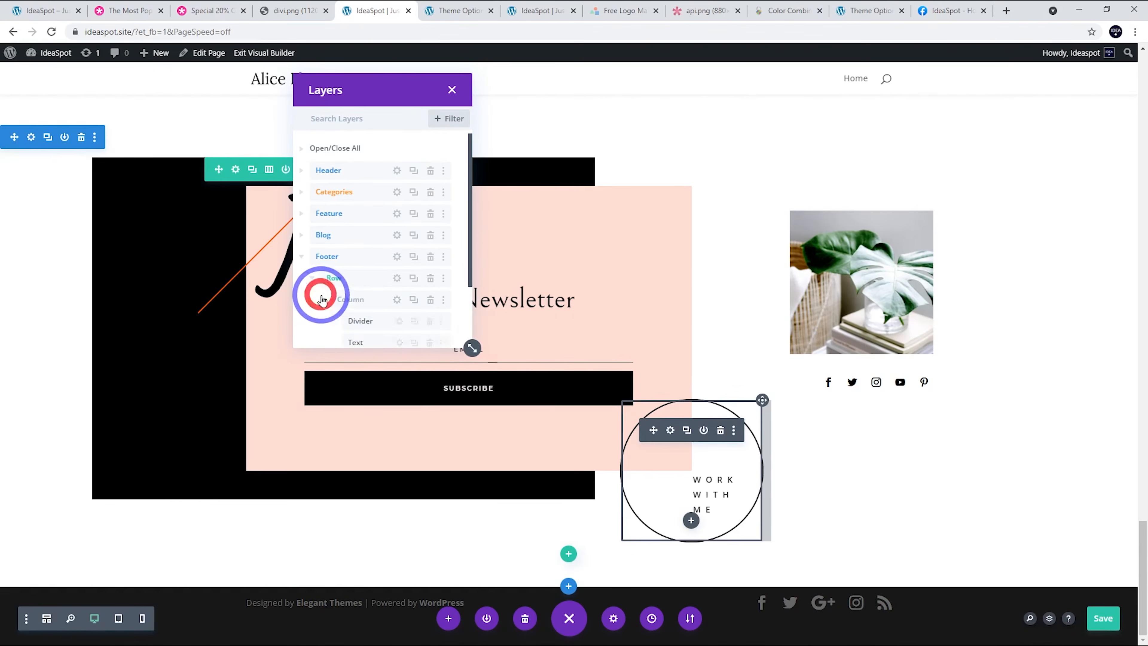
pyautogui.scroll(-1, 374, 291)
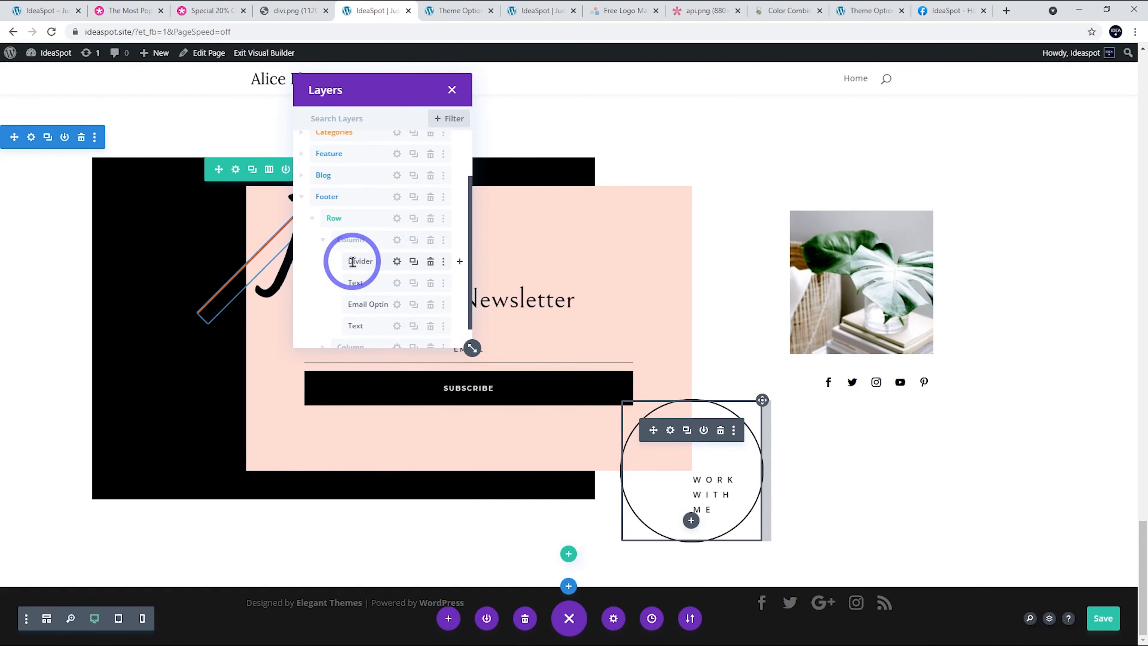
pyautogui.scroll(-1, 361, 264)
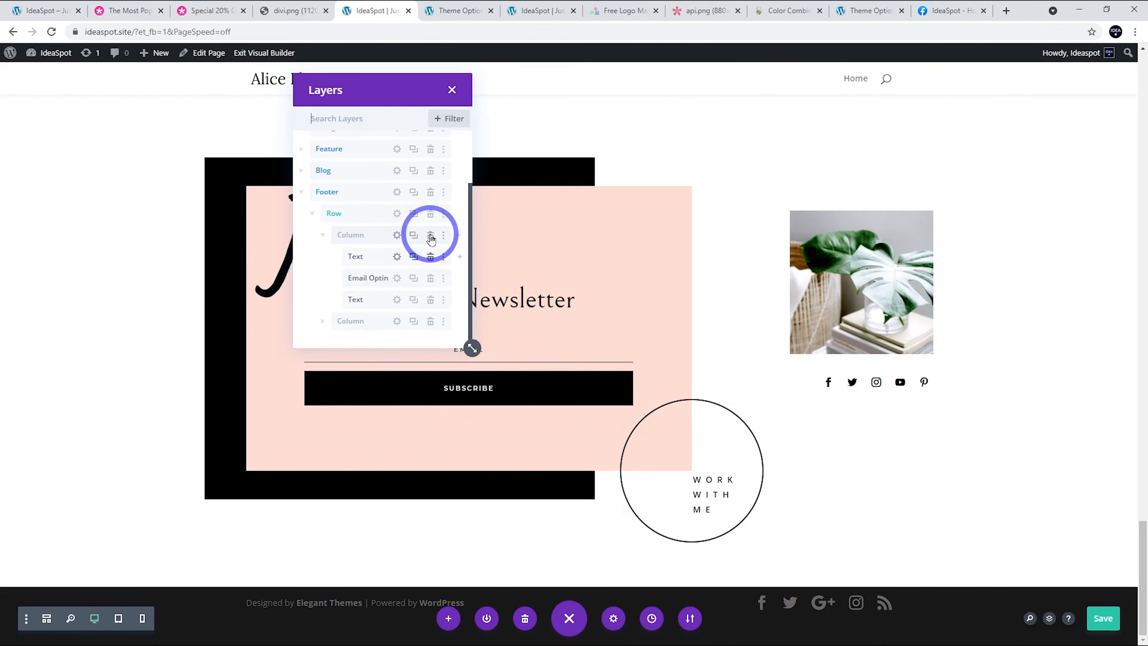
pyautogui.click(452, 90)
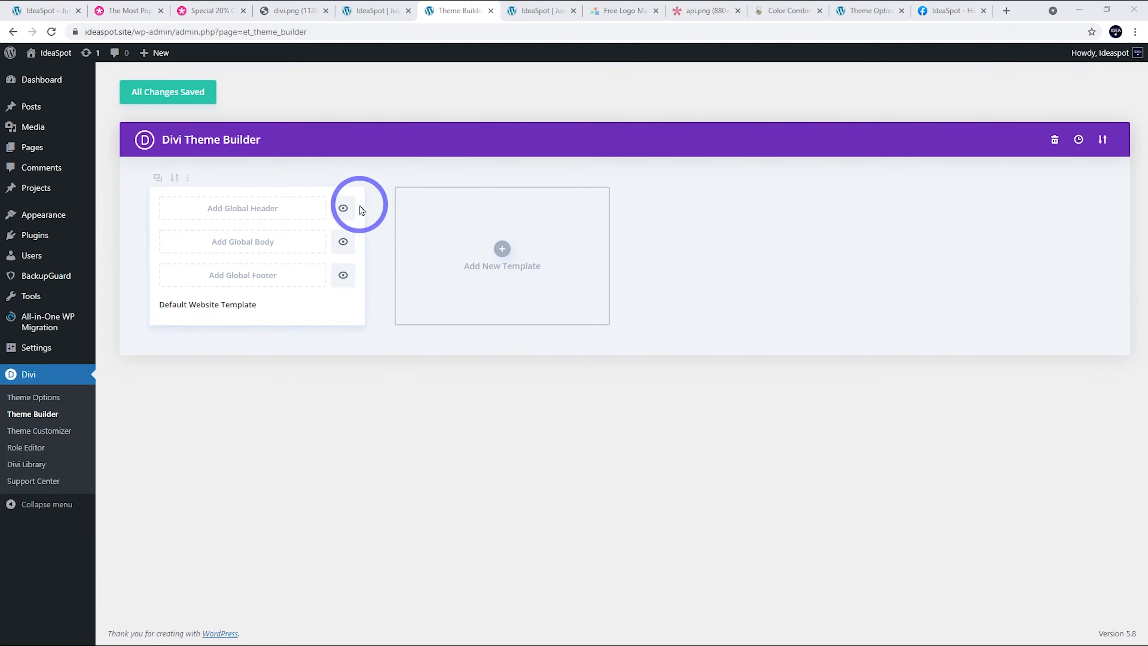
# - Disable and save the global footer, then reload the live site to confirm it's gone
pyautogui.click(243, 276)
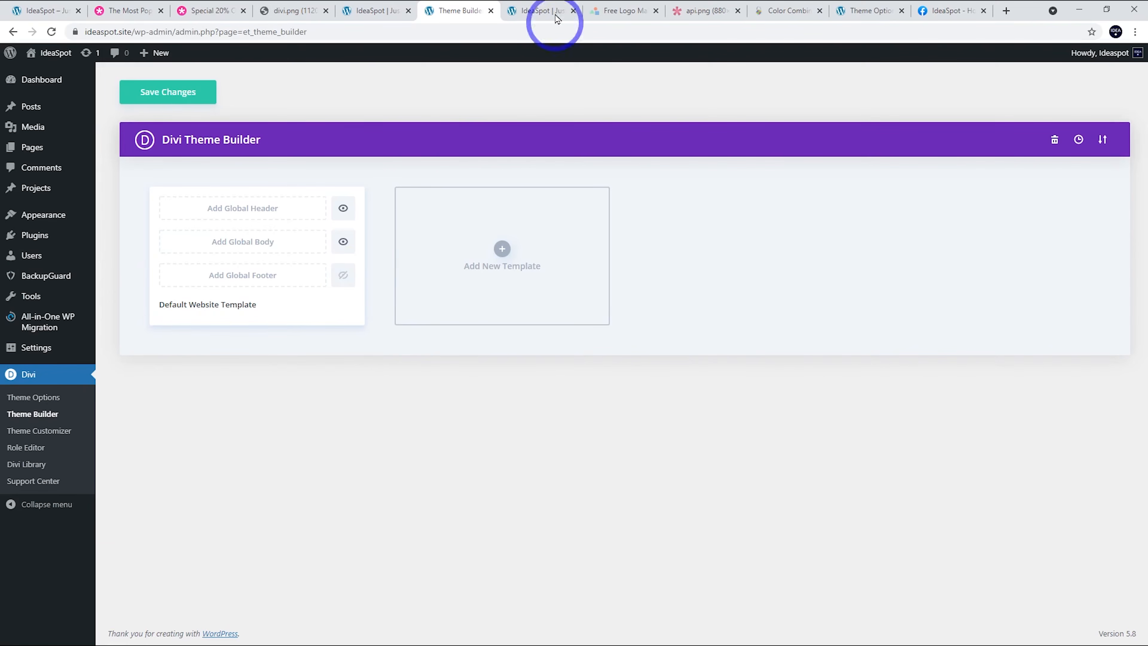
pyautogui.click(147, 94)
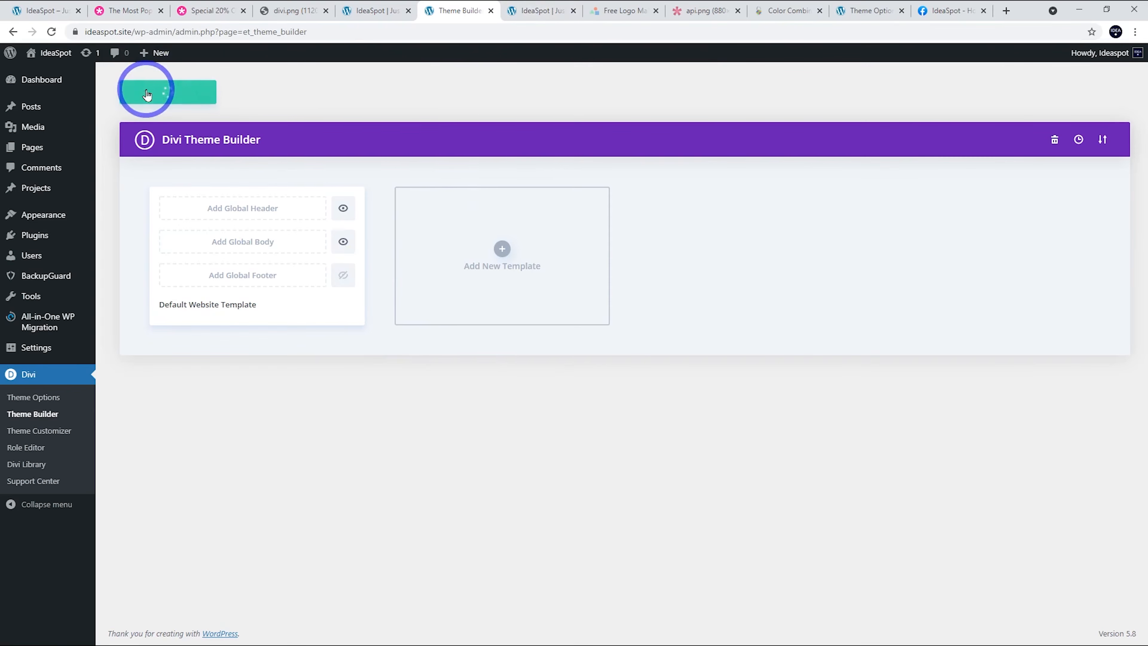
pyautogui.click(526, 12)
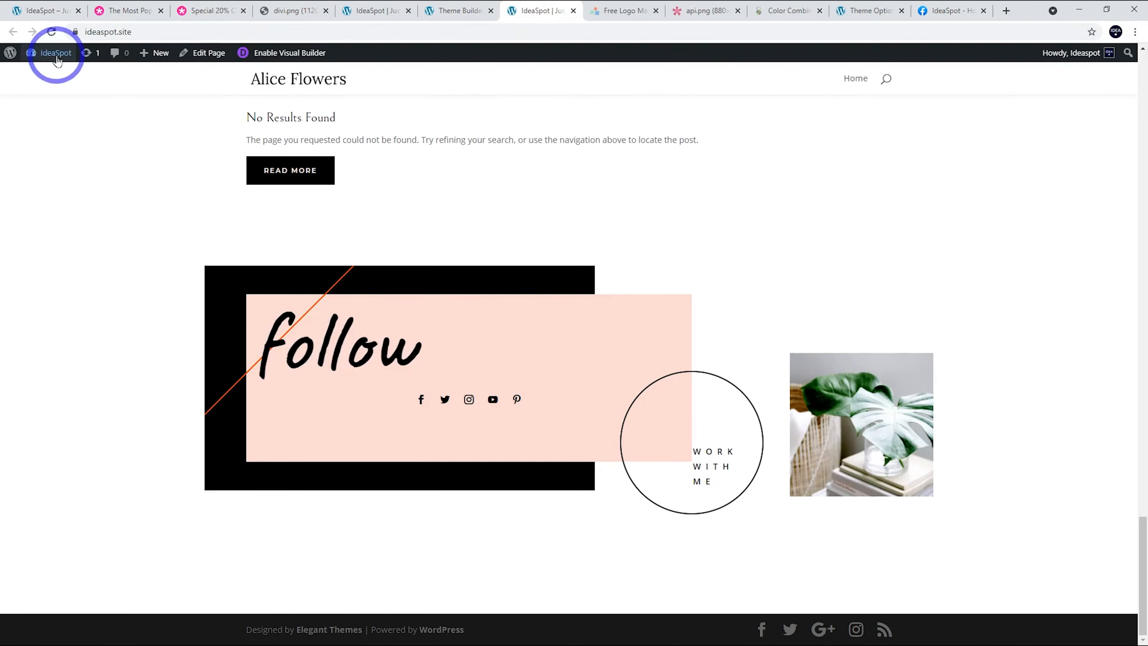
pyautogui.click(52, 31)
pyautogui.scroll(-2, 423, 233)
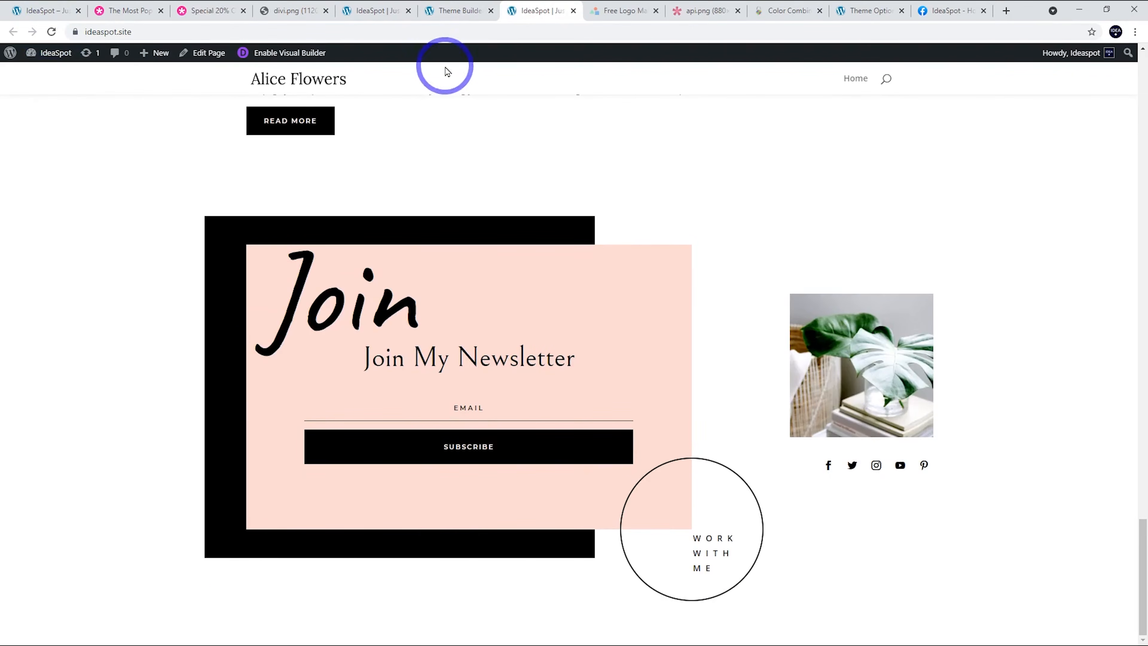
pyautogui.click(383, 11)
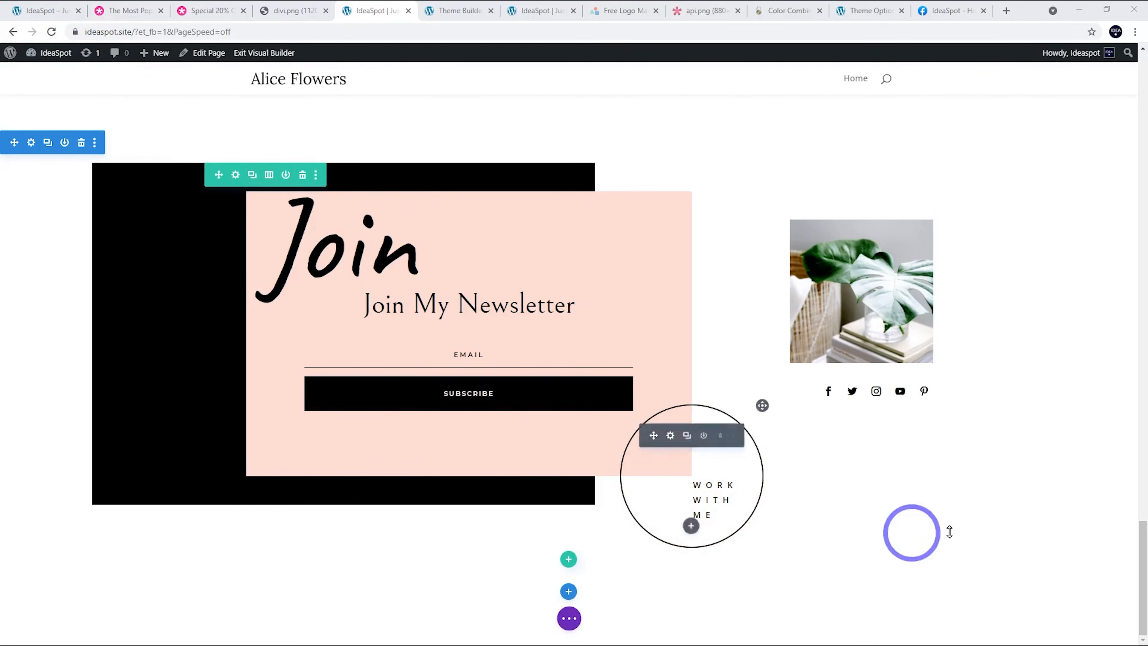
pyautogui.scroll(4, 1067, 534)
pyautogui.scroll(4, 1067, 534)
pyautogui.scroll(-4, 1109, 526)
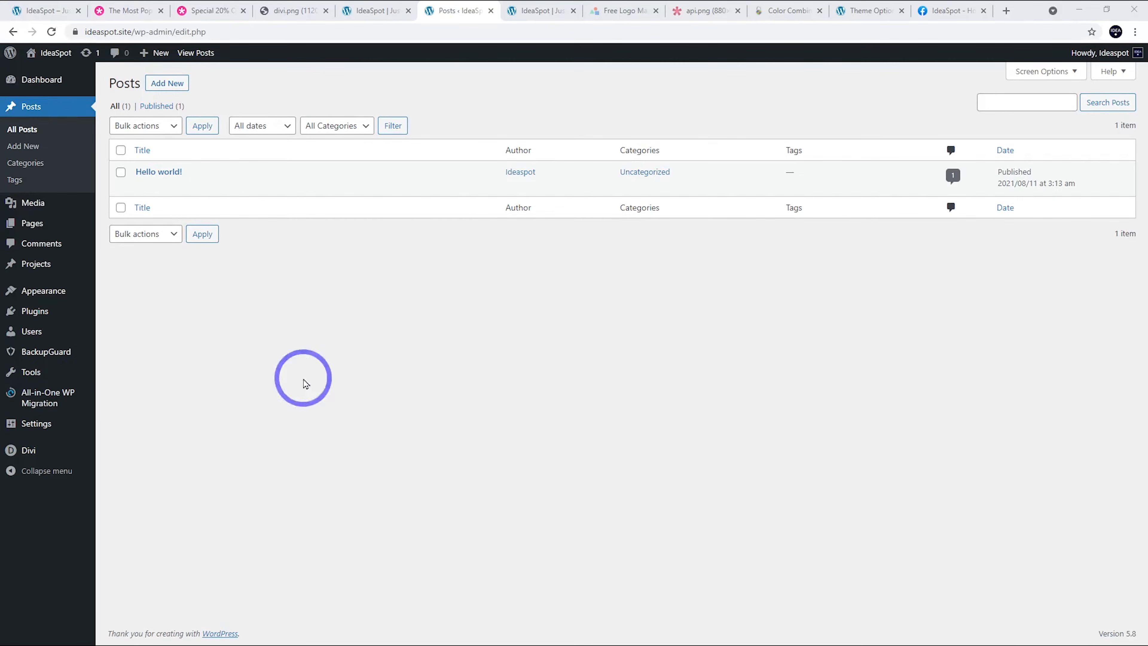
# - Trash the 'Hello world!' post and start a new post titled 'Summer Sunglasses'
pyautogui.moveTo(181, 189)
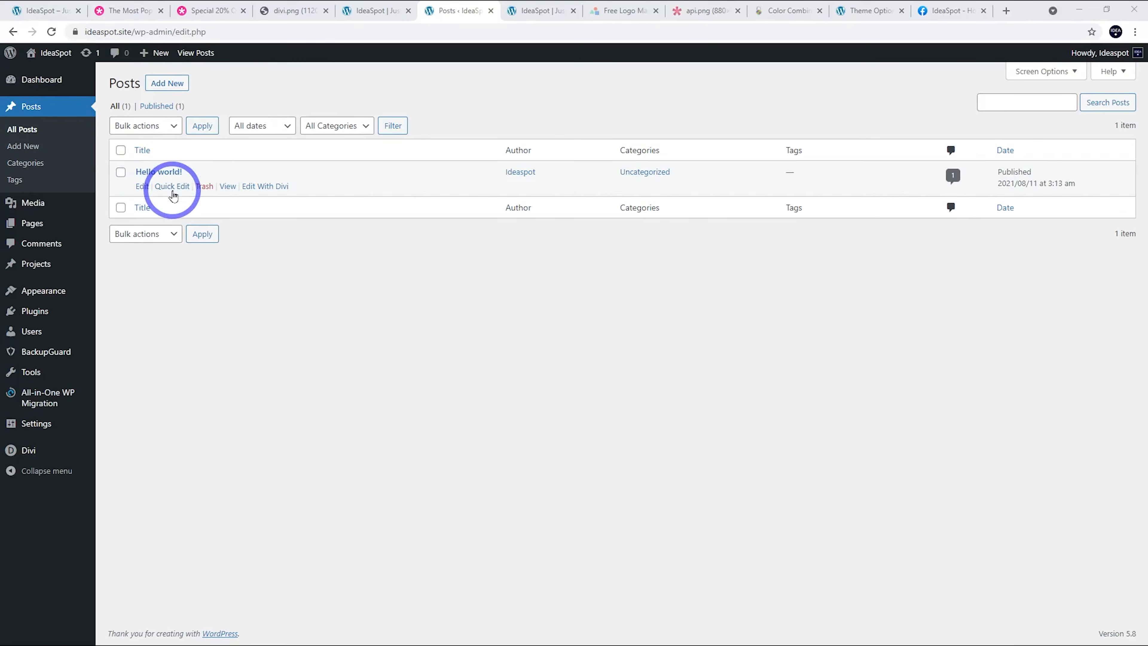
pyautogui.click(207, 189)
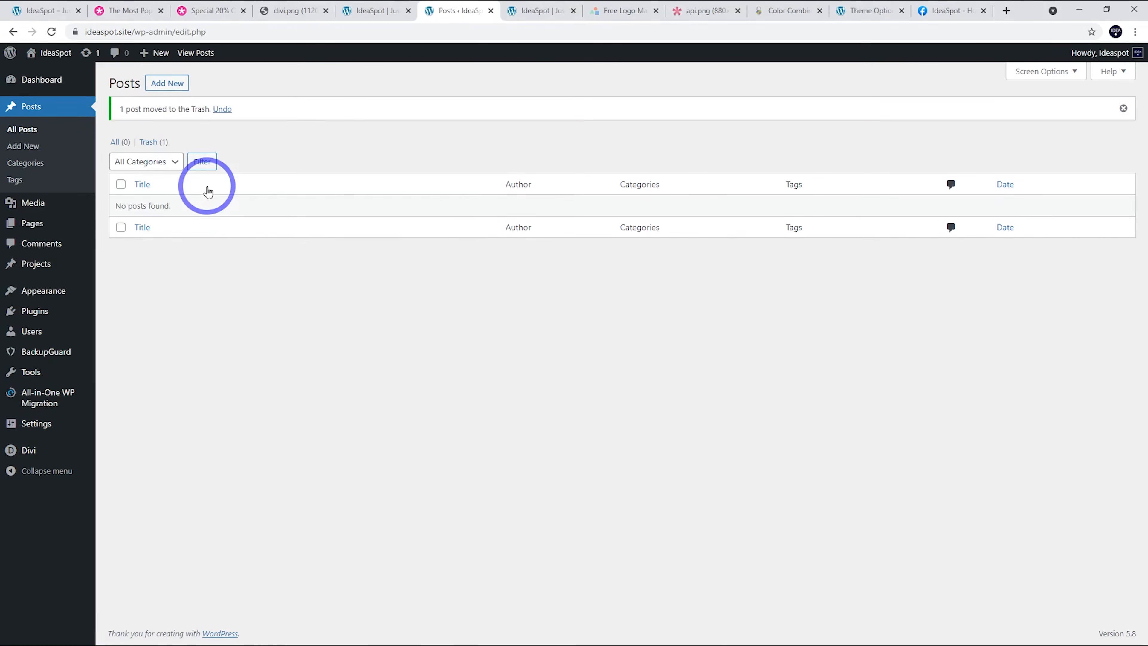
pyautogui.click(163, 83)
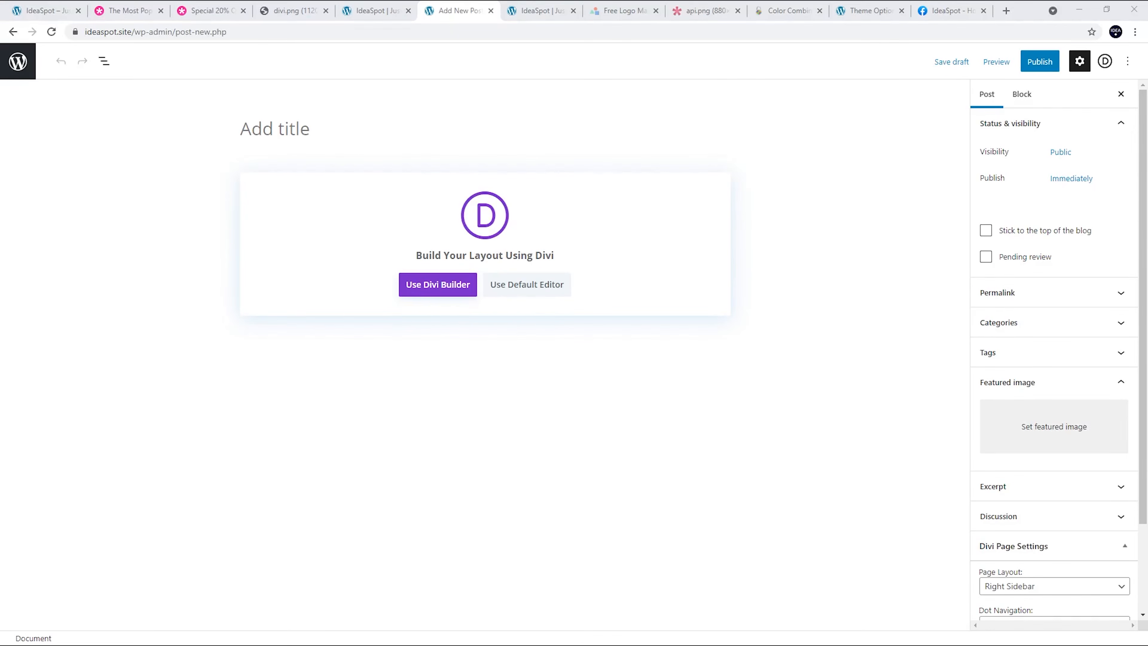
pyautogui.click(257, 130)
pyautogui.write('Summer Sunglasses')
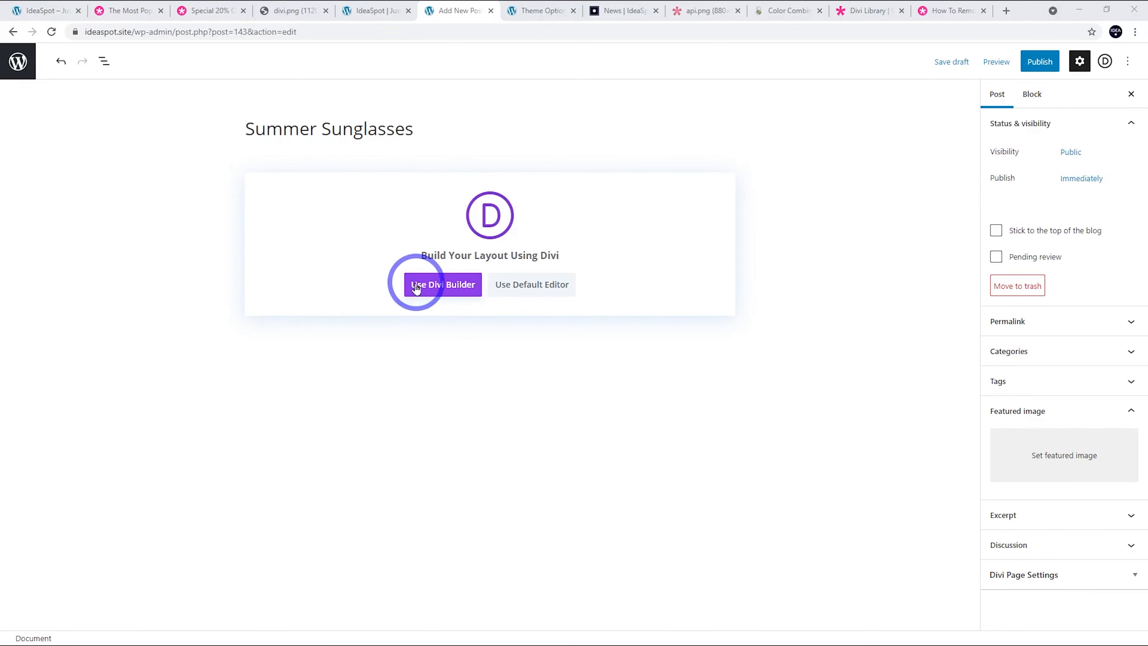
# - Set a sunglasses photo as the featured image and check the discussion and Divi settings
pyautogui.click(1043, 459)
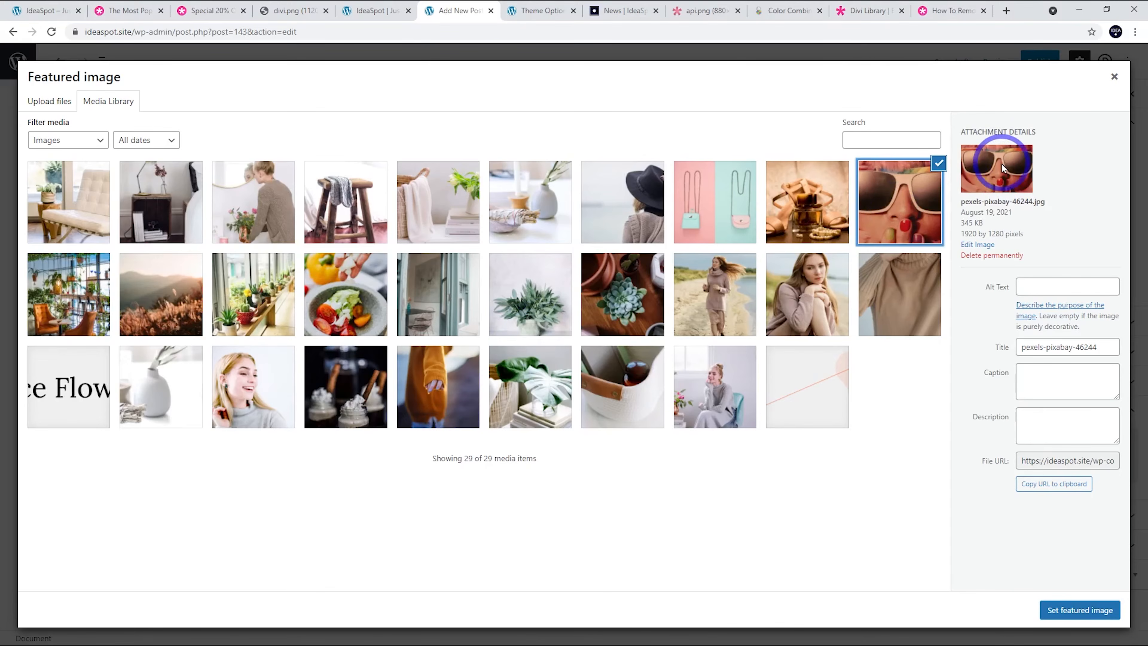
pyautogui.click(1077, 608)
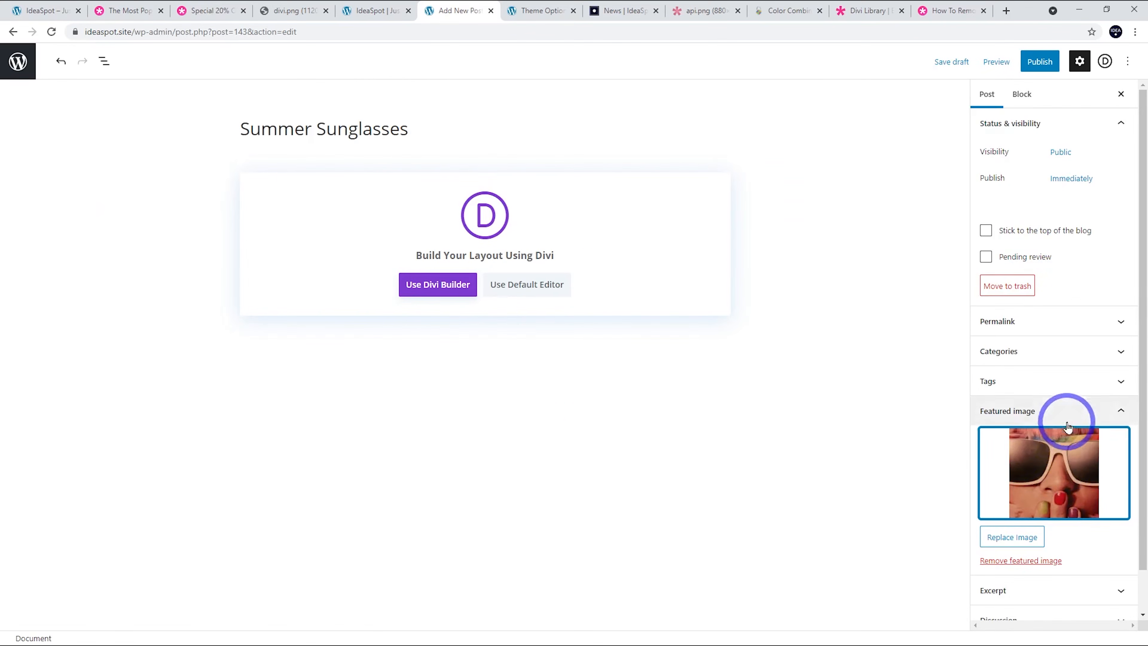
pyautogui.scroll(-1, 1063, 422)
pyautogui.click(1012, 573)
pyautogui.scroll(-1, 1039, 529)
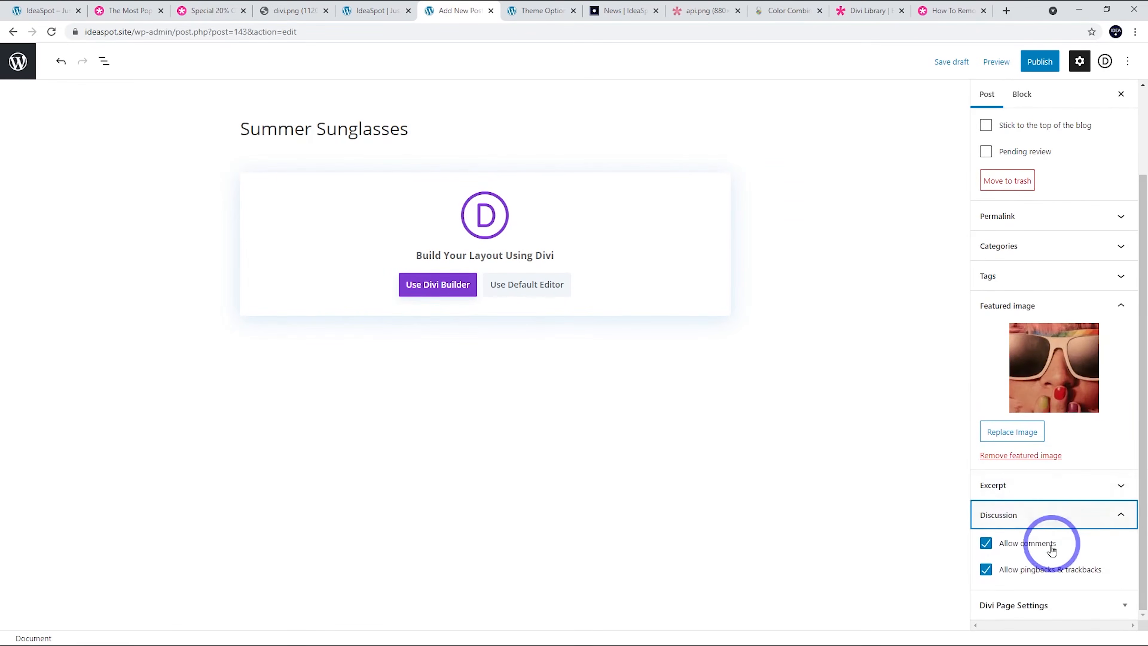
pyautogui.click(1078, 604)
pyautogui.scroll(-3, 1073, 588)
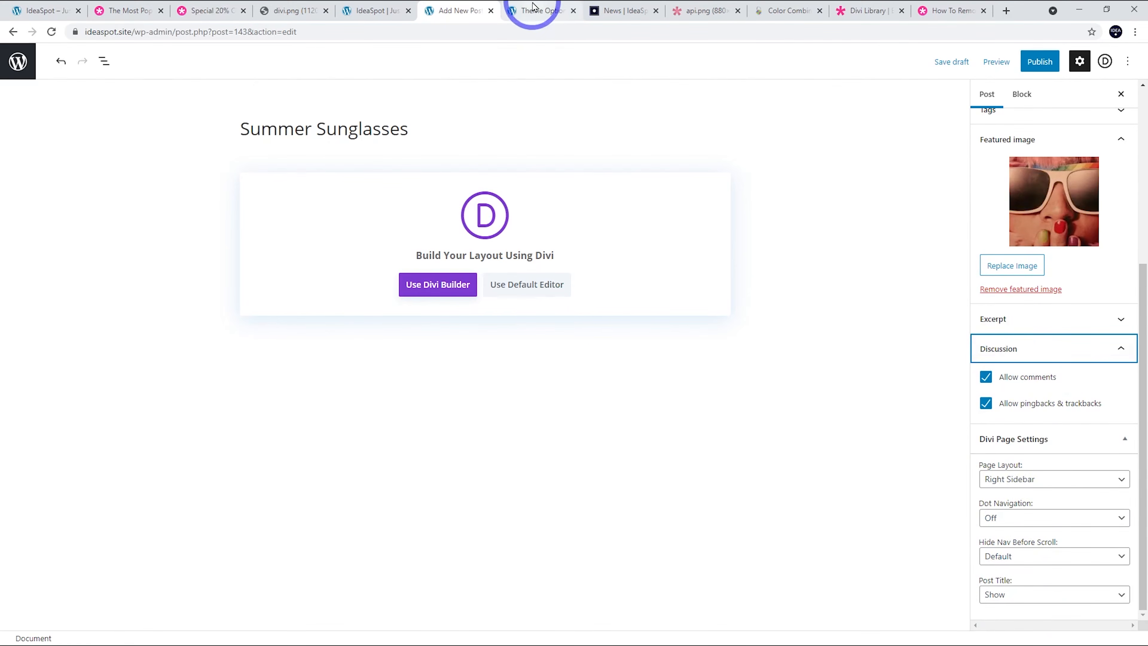
pyautogui.click(543, 11)
# - Paste the sidebar-removing CSS into Divi's Custom CSS box and save
pyautogui.click(149, 171)
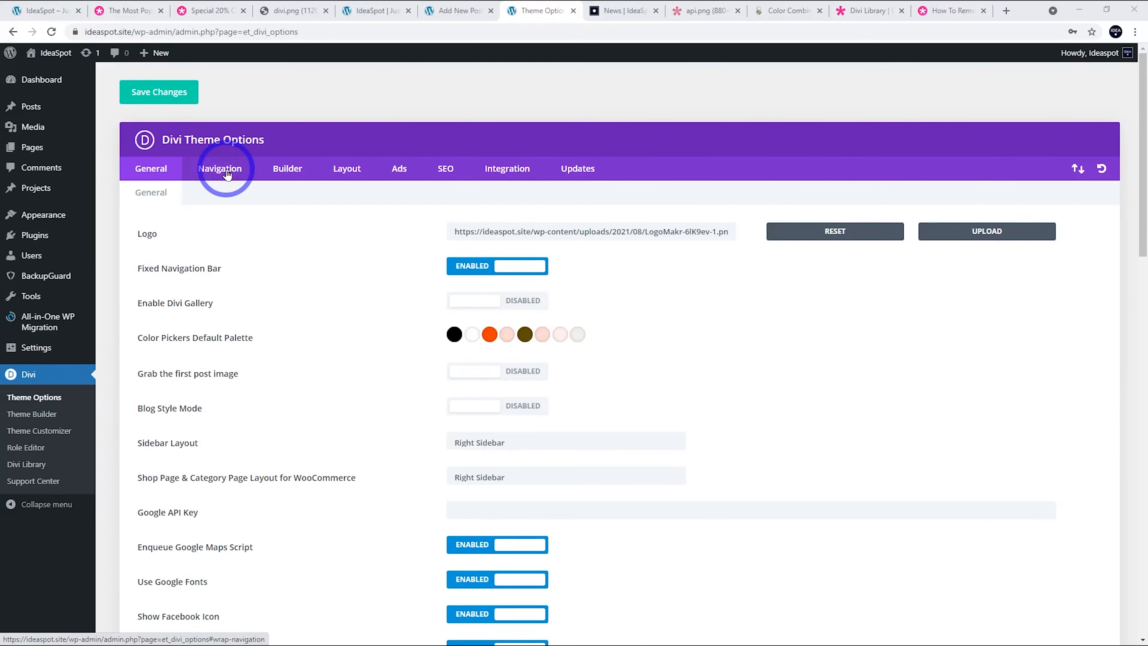
pyautogui.scroll(-15, 402, 236)
pyautogui.scroll(-2, 409, 252)
pyautogui.click(512, 371)
pyautogui.write('/*** Remove sidebar, title and make fullwidth by default ***/    body.single-post #main-content>.container {     width: 100%!important;     max-width: 100%!important; } .single .et_post_meta_wrapper{display: none;}  .et_right_sidebar #sidebar, #main-content .container:before{  display:none; } .et_right_sidebar #left-area{  padding-right:0;  width:100%; }')
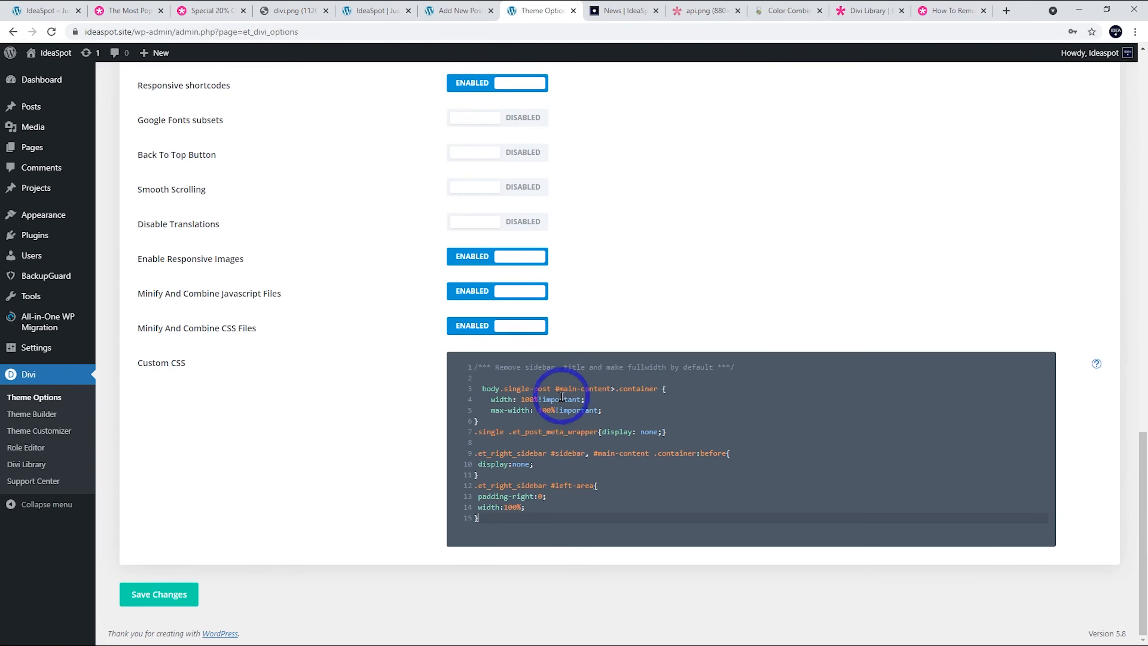
pyautogui.click(156, 595)
# - Turn off Show comments on posts in Divi's single post layout options and save
pyautogui.scroll(15, 233, 520)
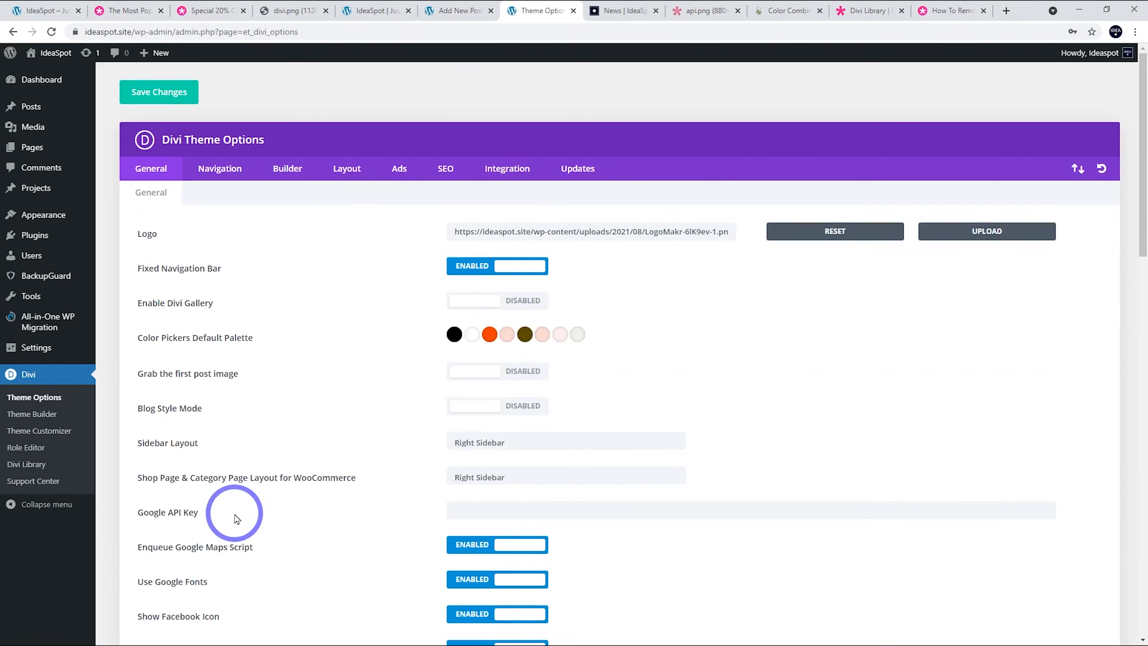
pyautogui.click(347, 166)
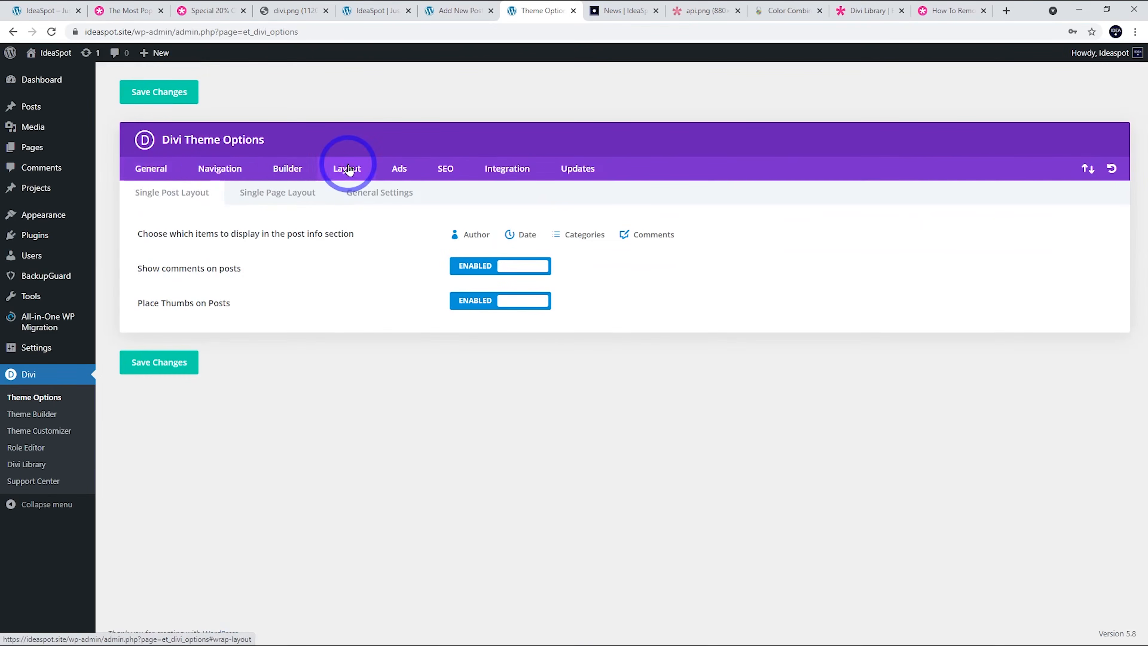
pyautogui.click(165, 194)
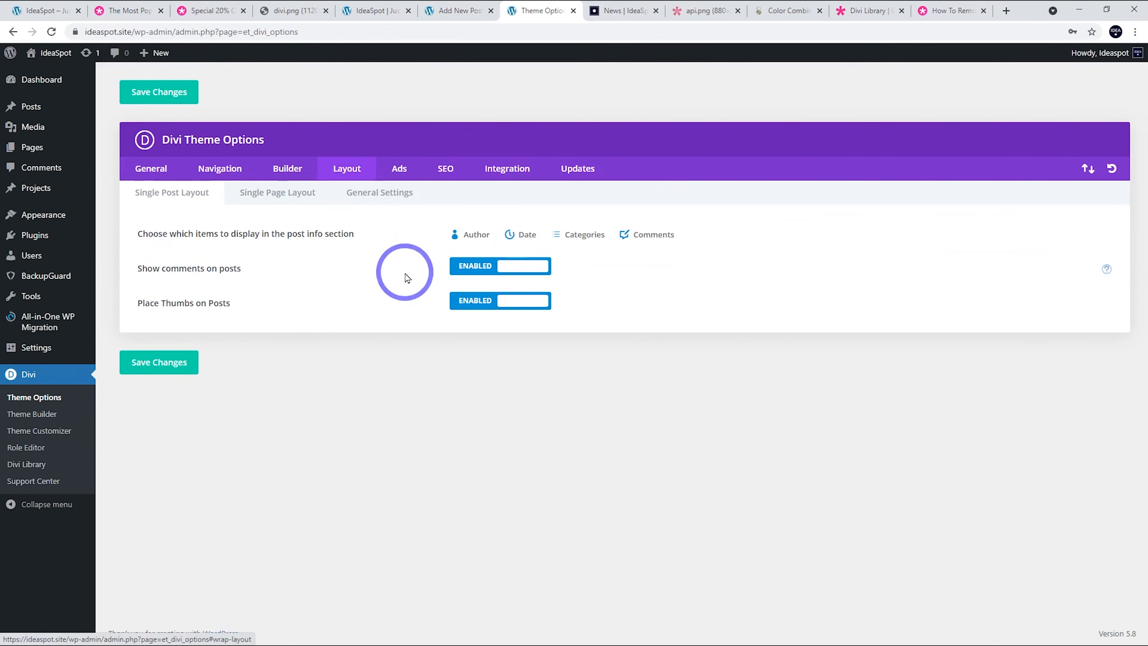
pyautogui.click(499, 270)
pyautogui.click(161, 363)
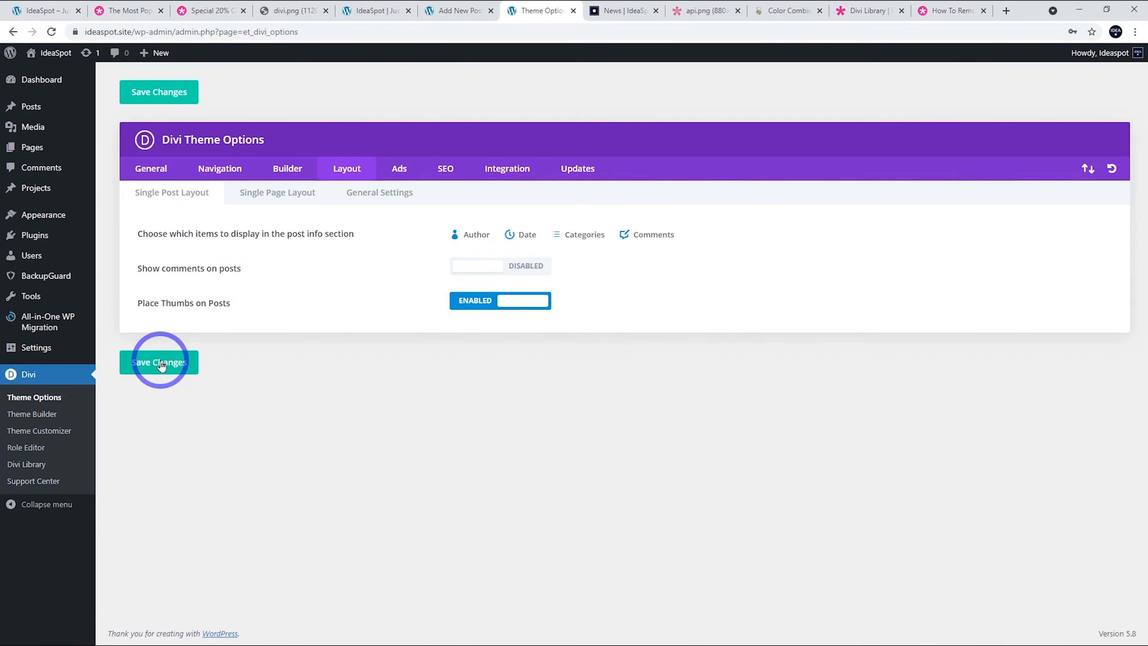
# - Disallow comments on new posts in Settings > Discussion and save
pyautogui.moveTo(36, 348)
pyautogui.click(131, 404)
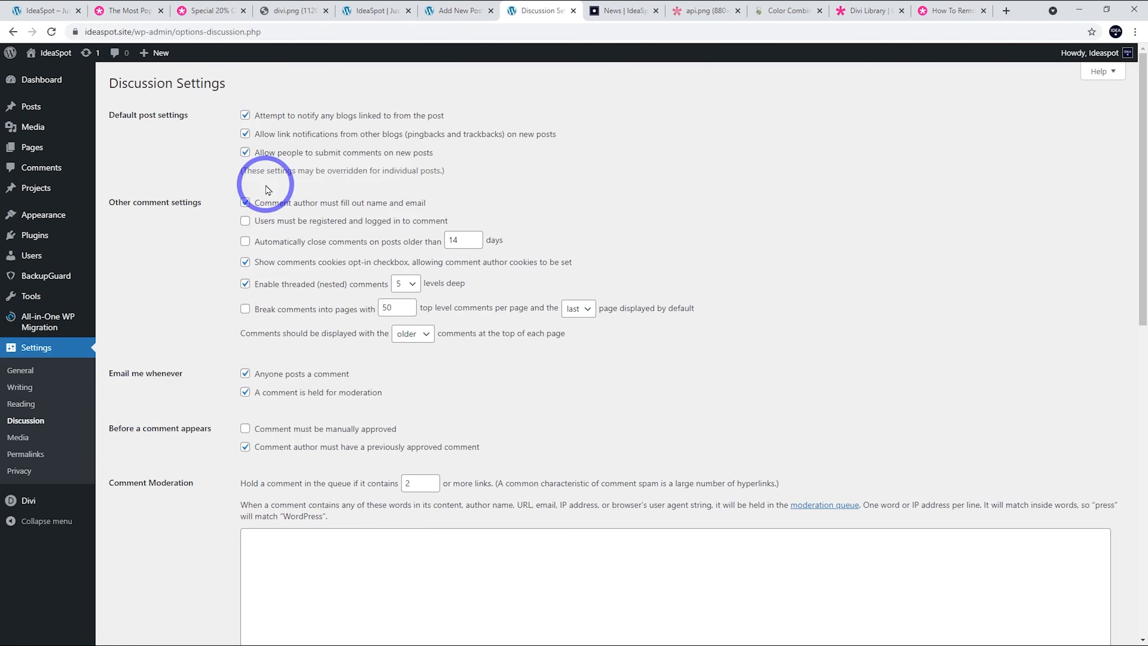
pyautogui.click(244, 152)
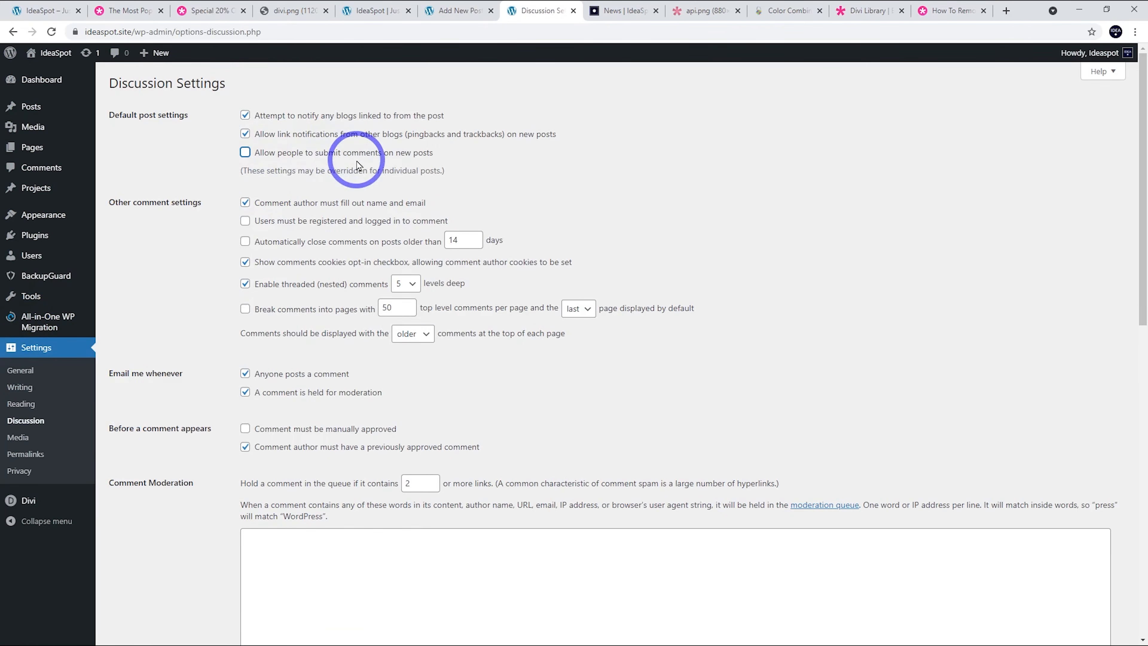
pyautogui.scroll(-15, 357, 165)
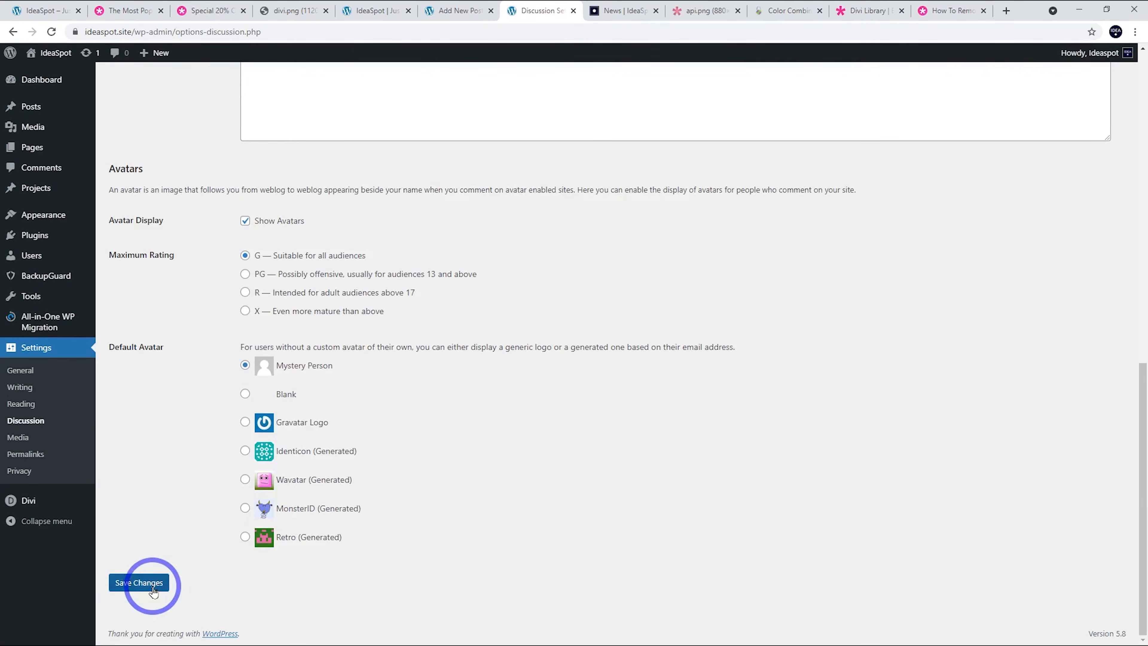
pyautogui.click(456, 11)
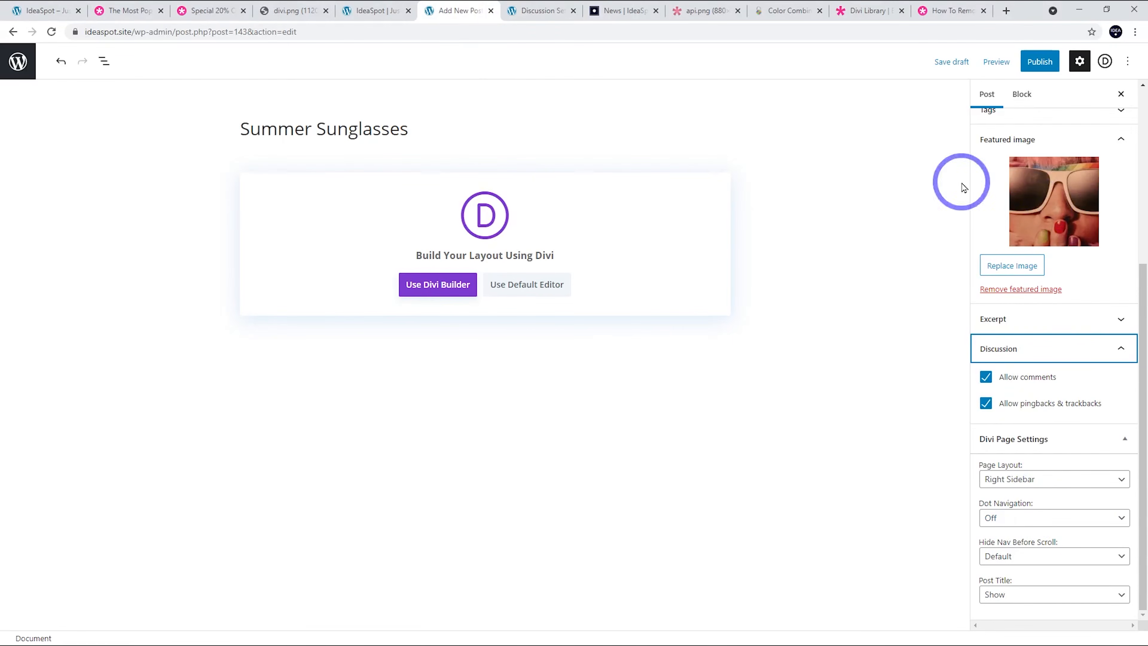
# - Apply the Influencer Post 4 Page layout to the post with the Divi Builder
pyautogui.click(424, 289)
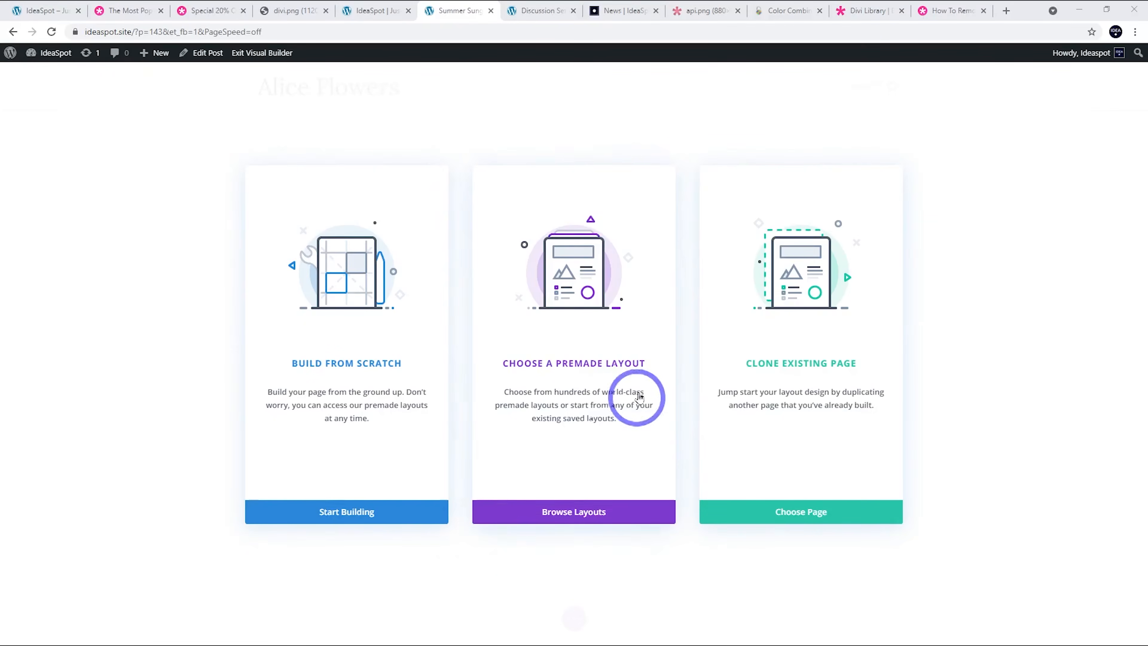
pyautogui.click(555, 509)
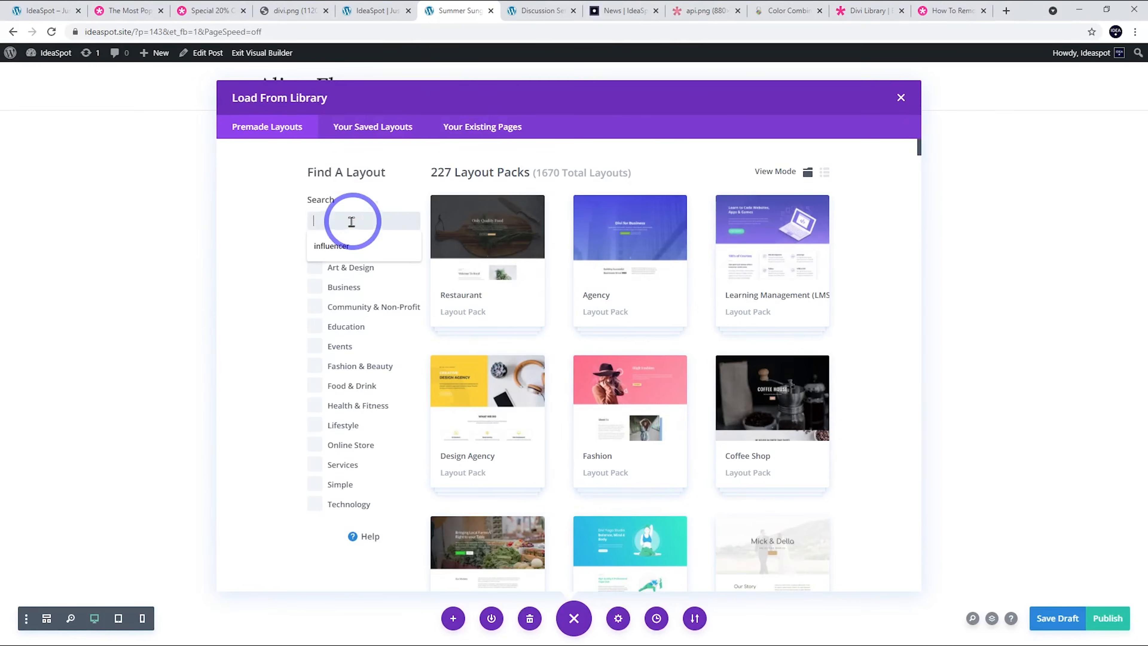
pyautogui.click(331, 245)
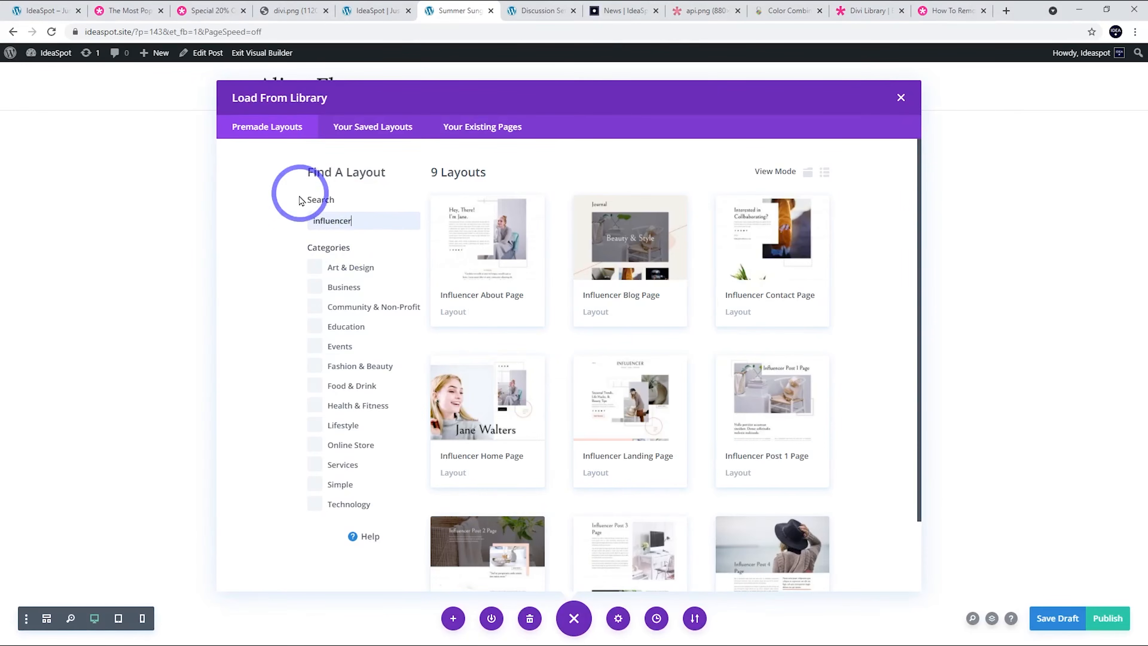
pyautogui.scroll(-1, 627, 277)
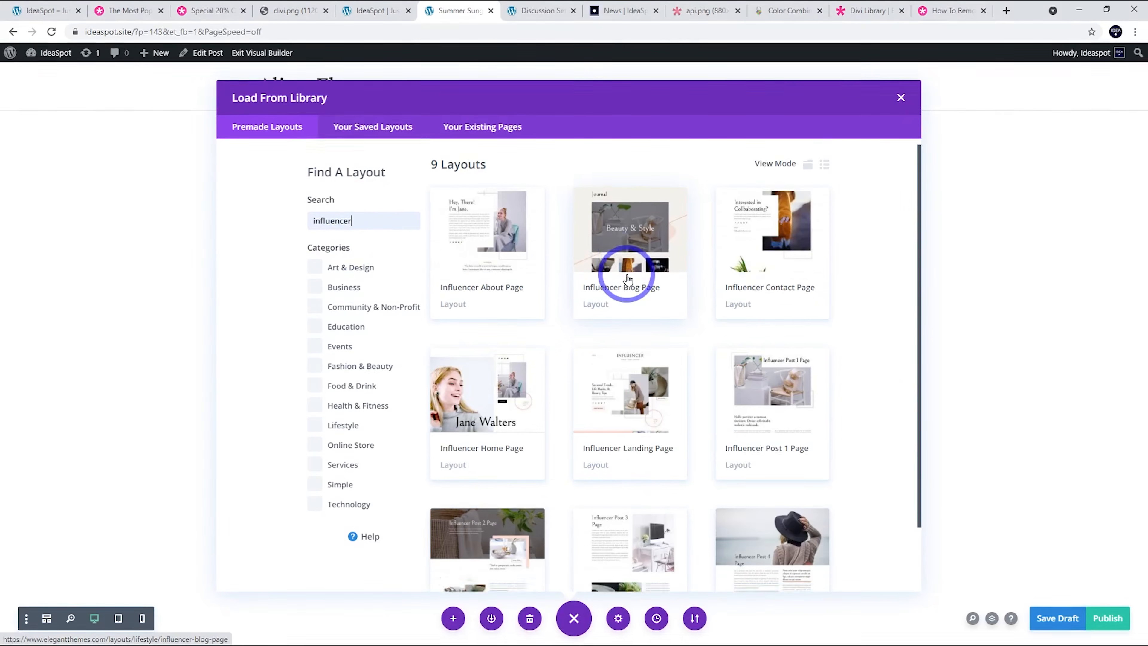
pyautogui.scroll(-2, 628, 278)
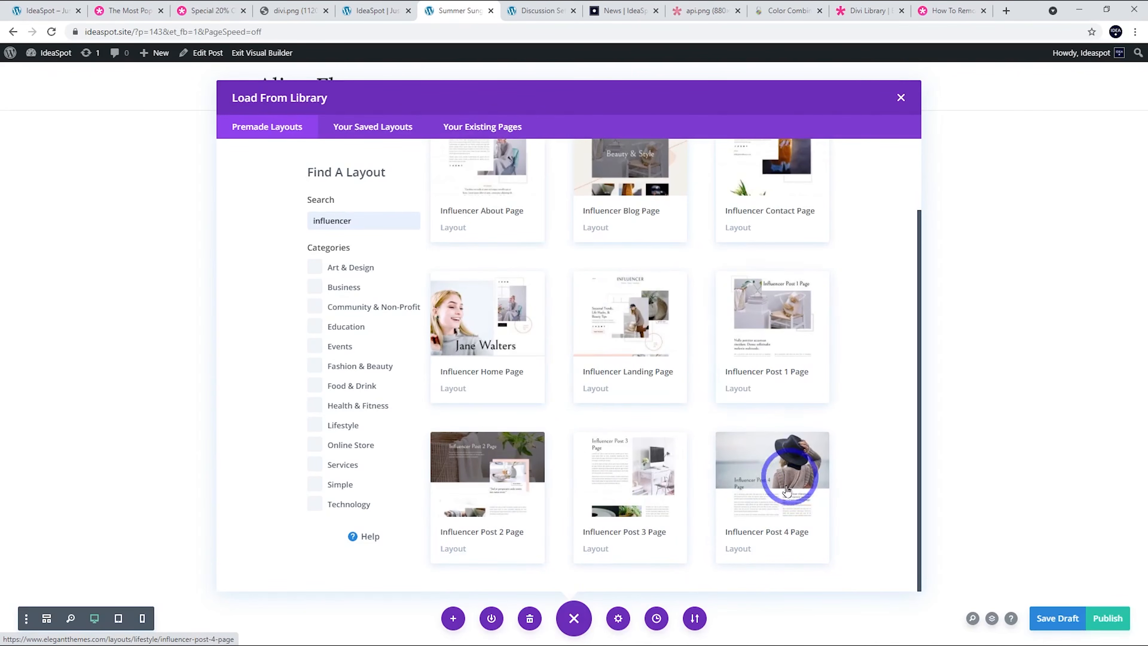
pyautogui.click(745, 474)
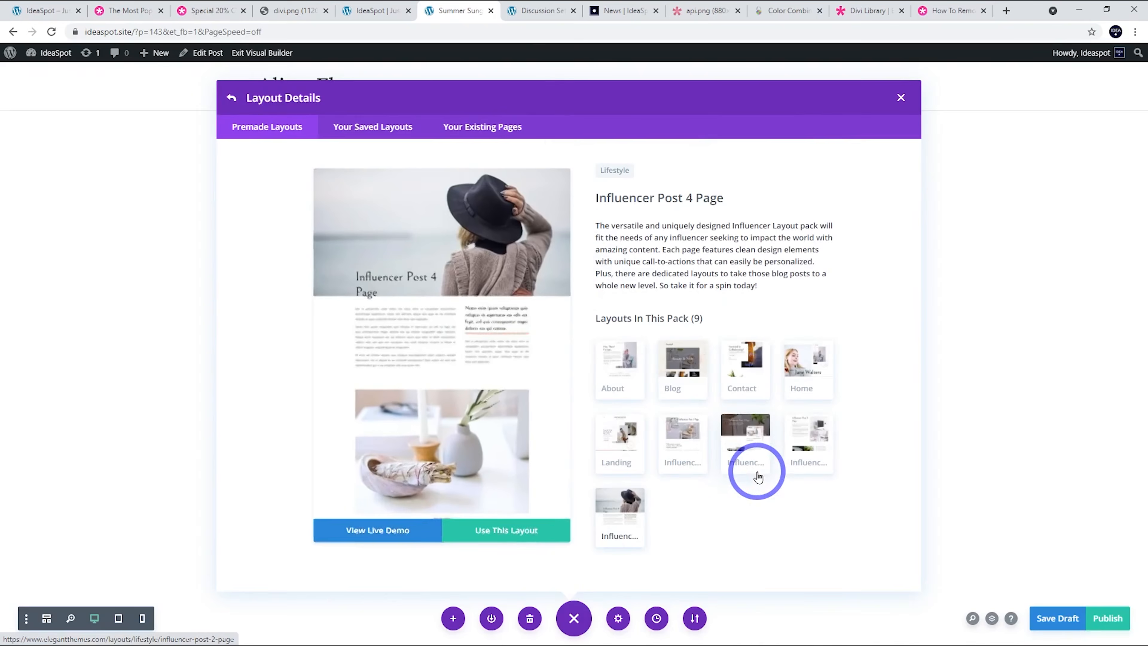
pyautogui.click(361, 530)
pyautogui.scroll(-6, 590, 359)
pyautogui.scroll(6, 601, 348)
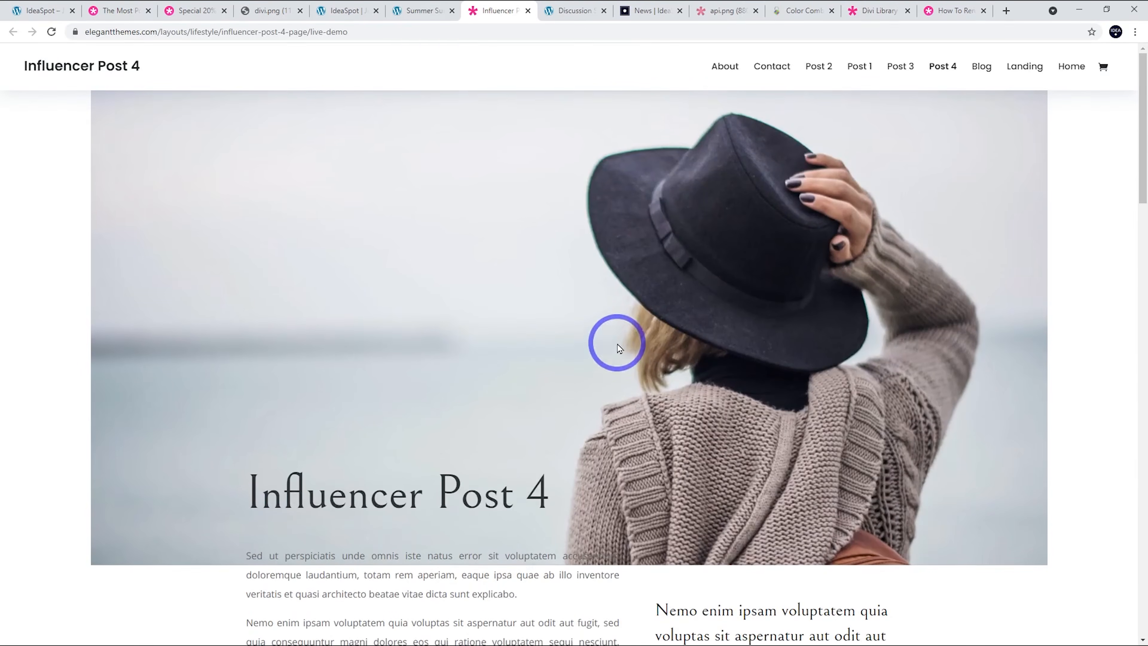
pyautogui.click(423, 11)
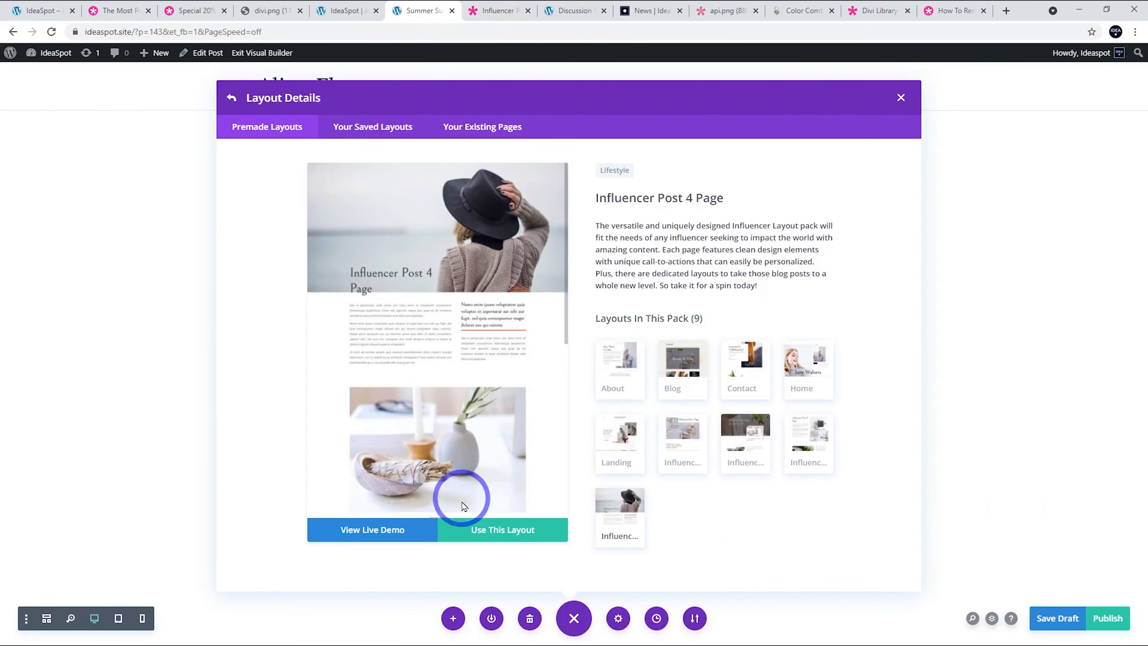
pyautogui.click(483, 538)
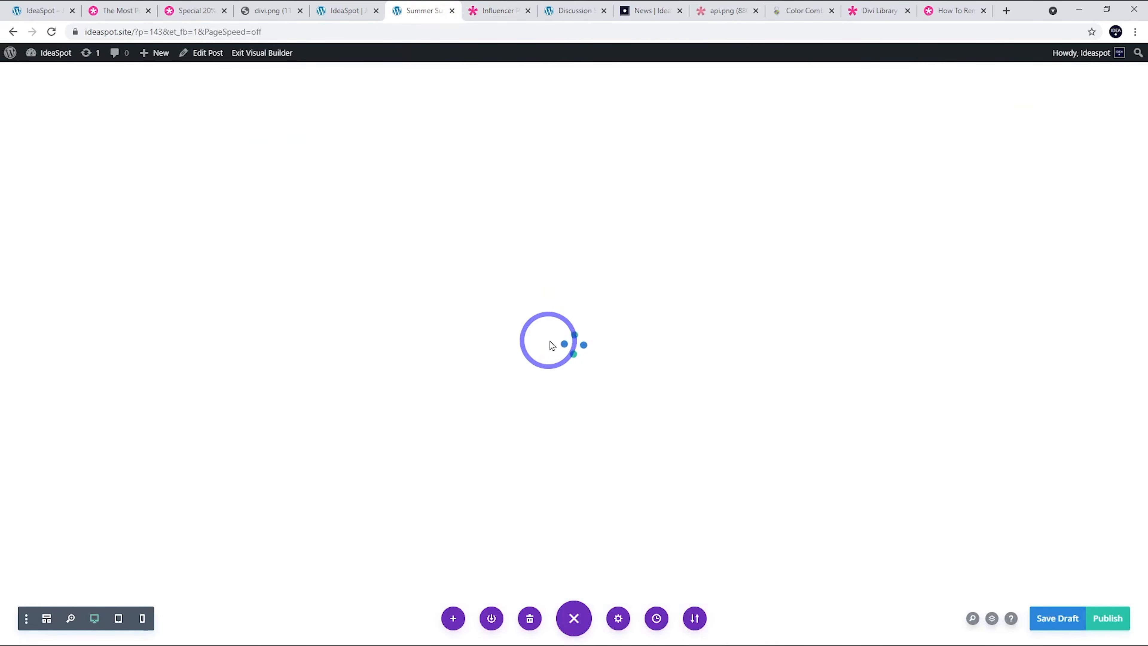
# - Publish the Summer Sunglasses post
pyautogui.scroll(-6, 810, 284)
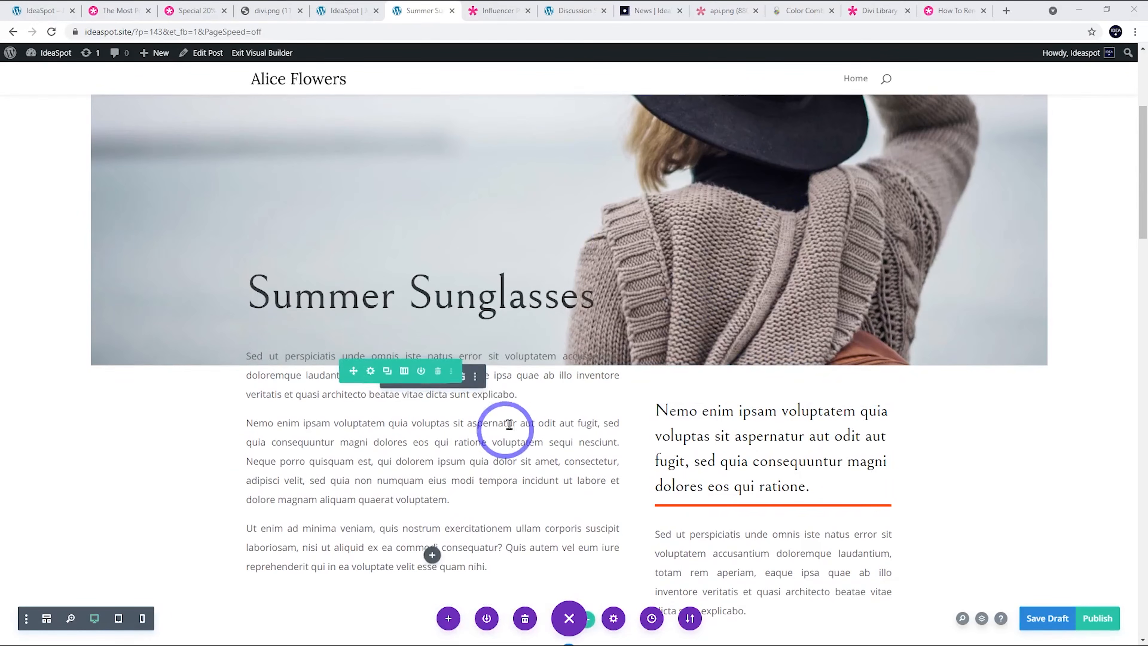
pyautogui.scroll(-4, 552, 329)
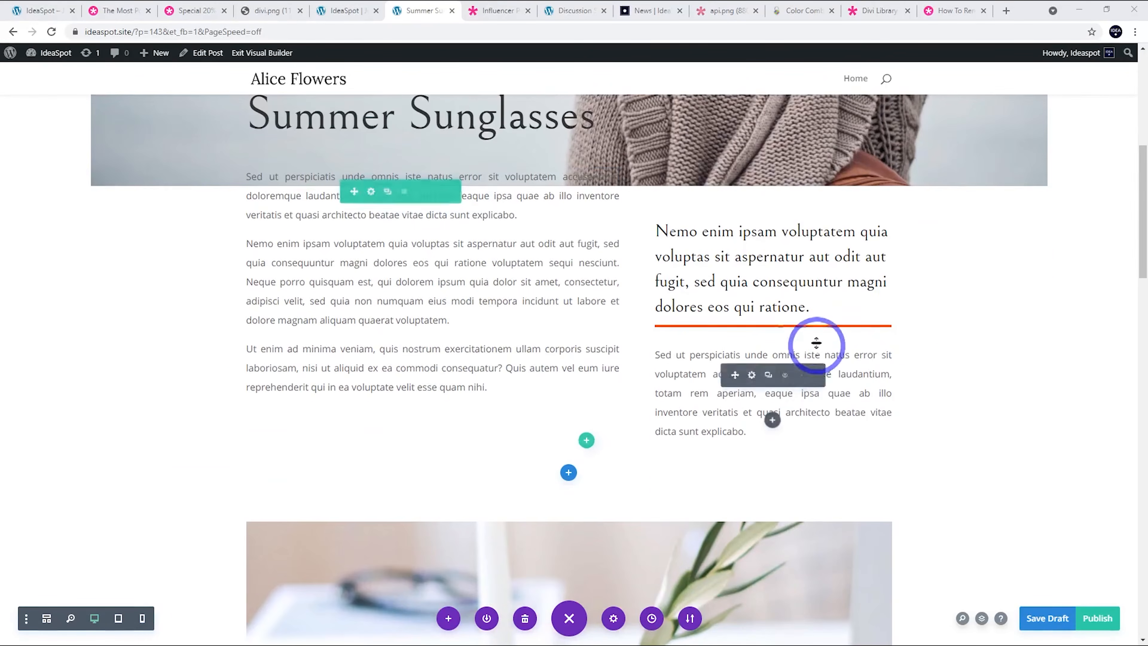
pyautogui.click(1097, 616)
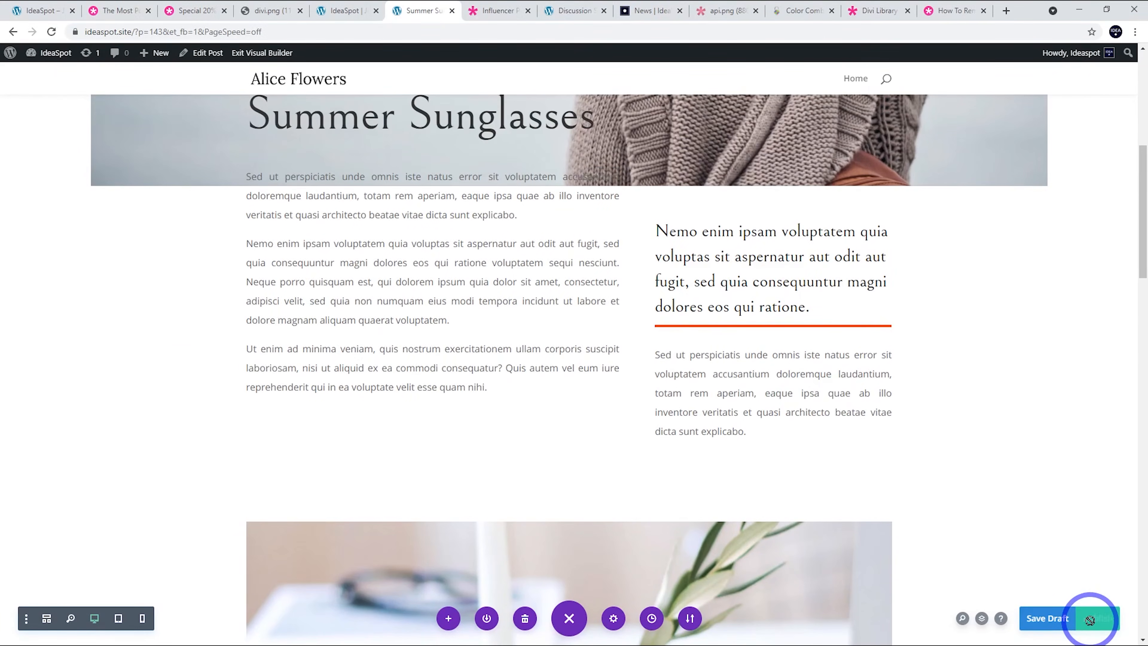
pyautogui.scroll(-15, 661, 353)
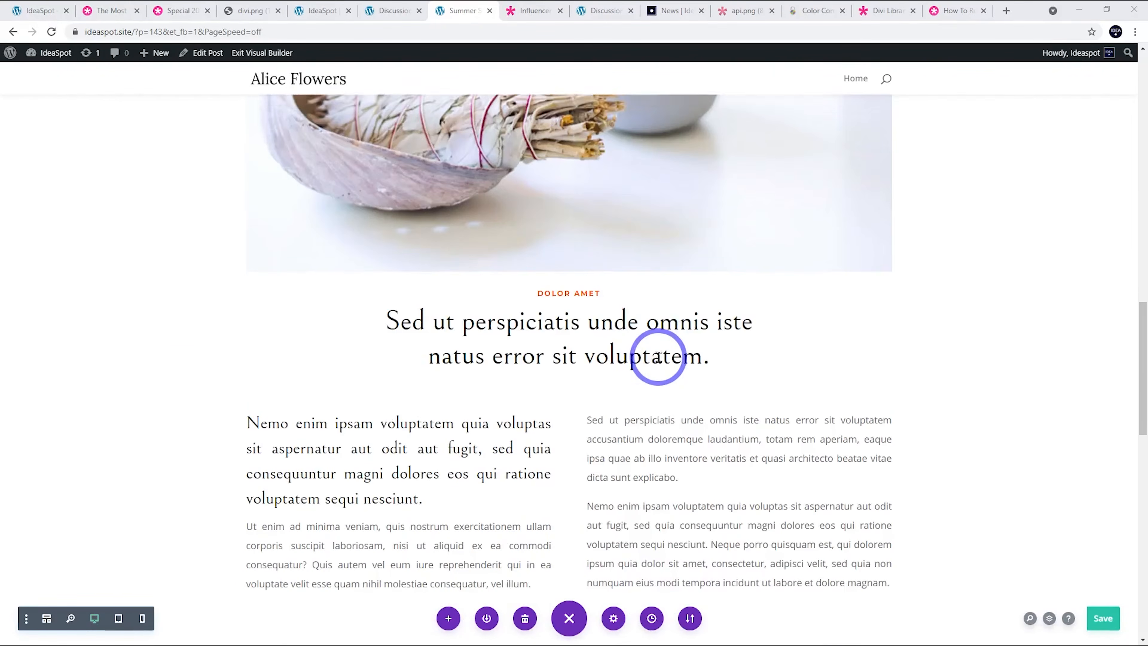
pyautogui.scroll(-5, 707, 358)
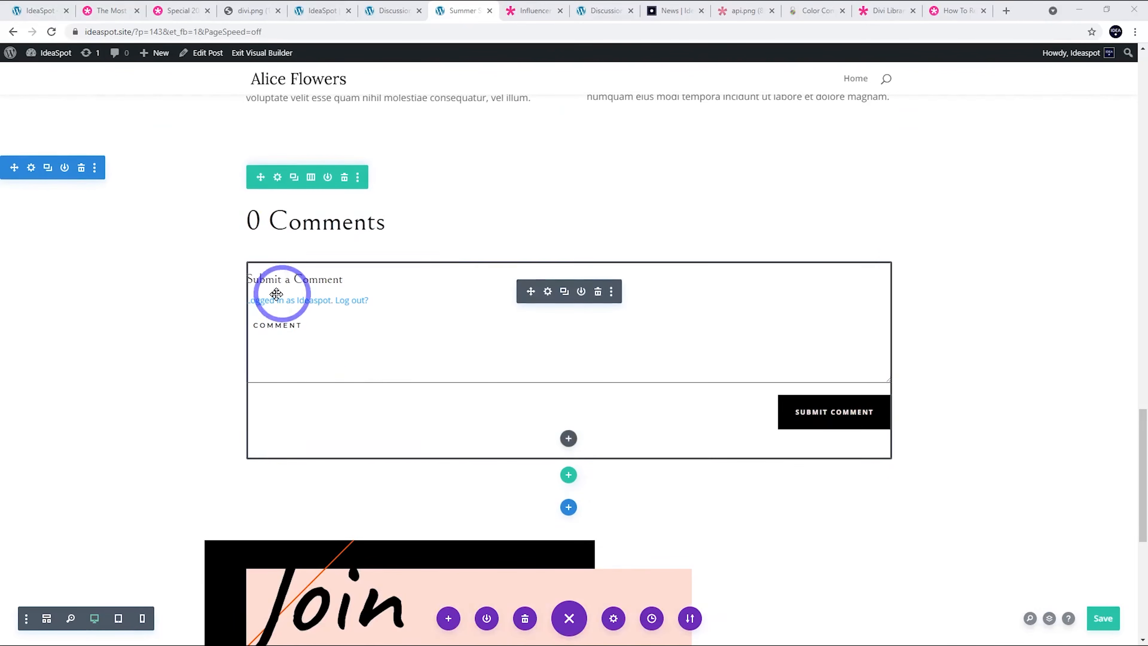
# - Delete the layout's comments section and the Join newsletter section
pyautogui.click(82, 174)
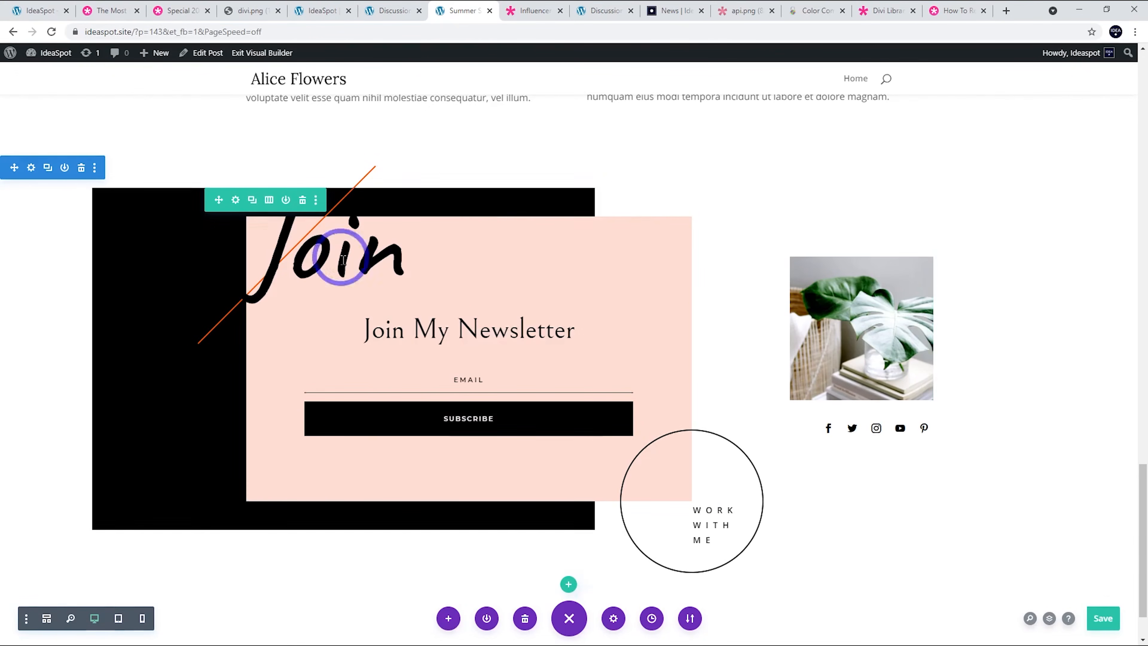
pyautogui.scroll(-2, 566, 266)
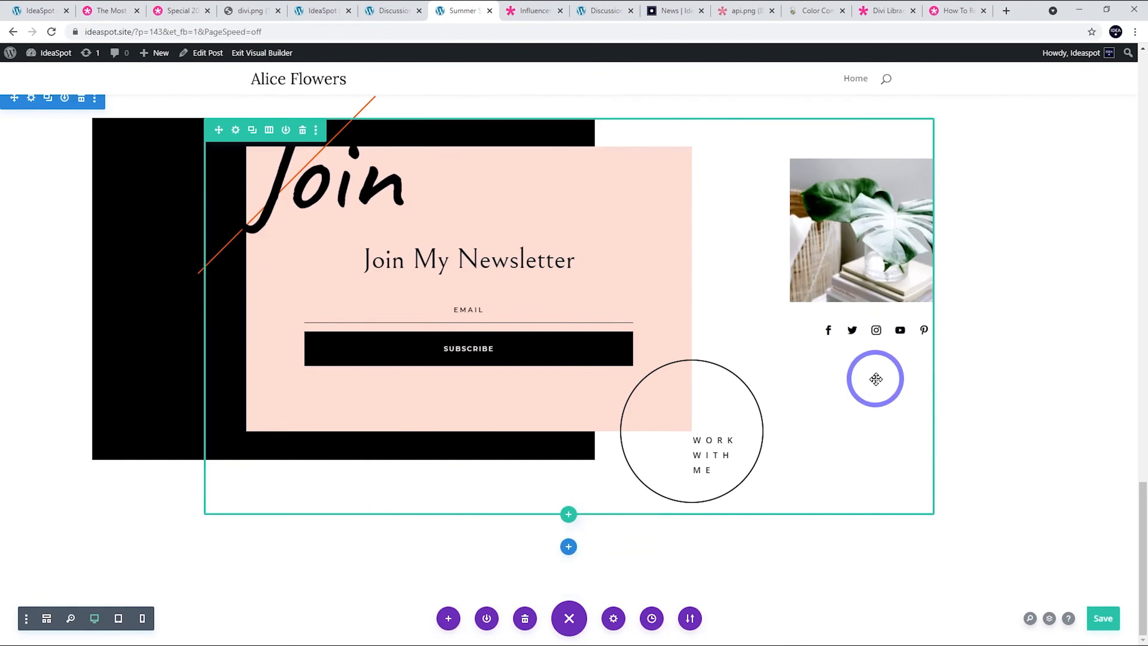
pyautogui.scroll(3, 875, 379)
pyautogui.scroll(-1, 527, 452)
pyautogui.scroll(-3, 527, 453)
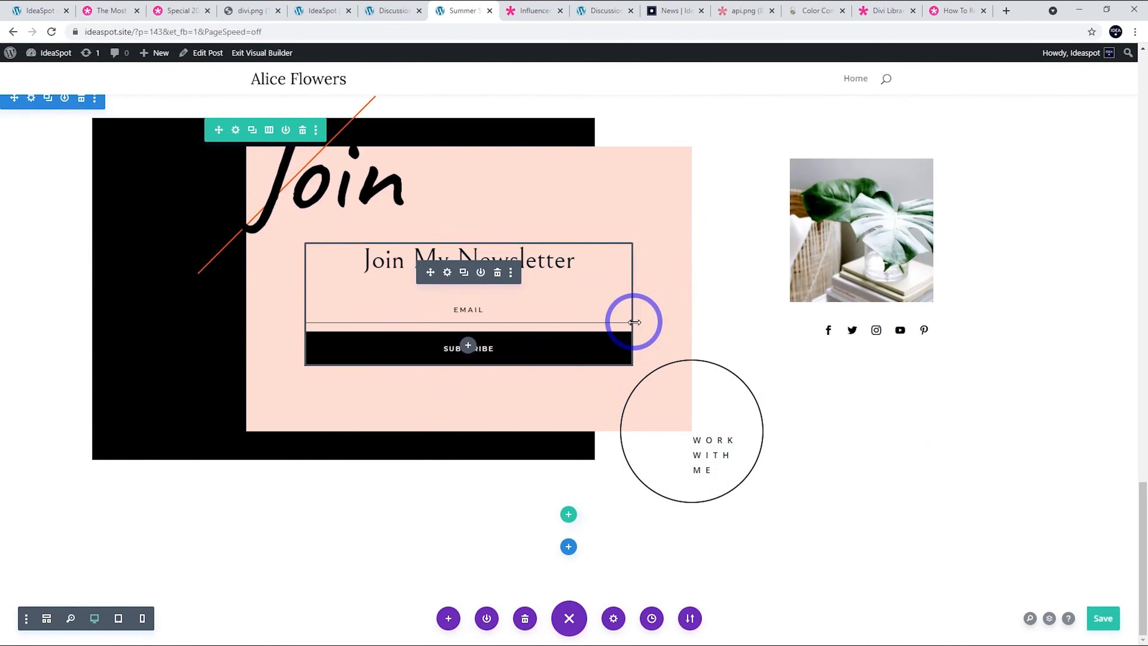
pyautogui.scroll(2, 638, 330)
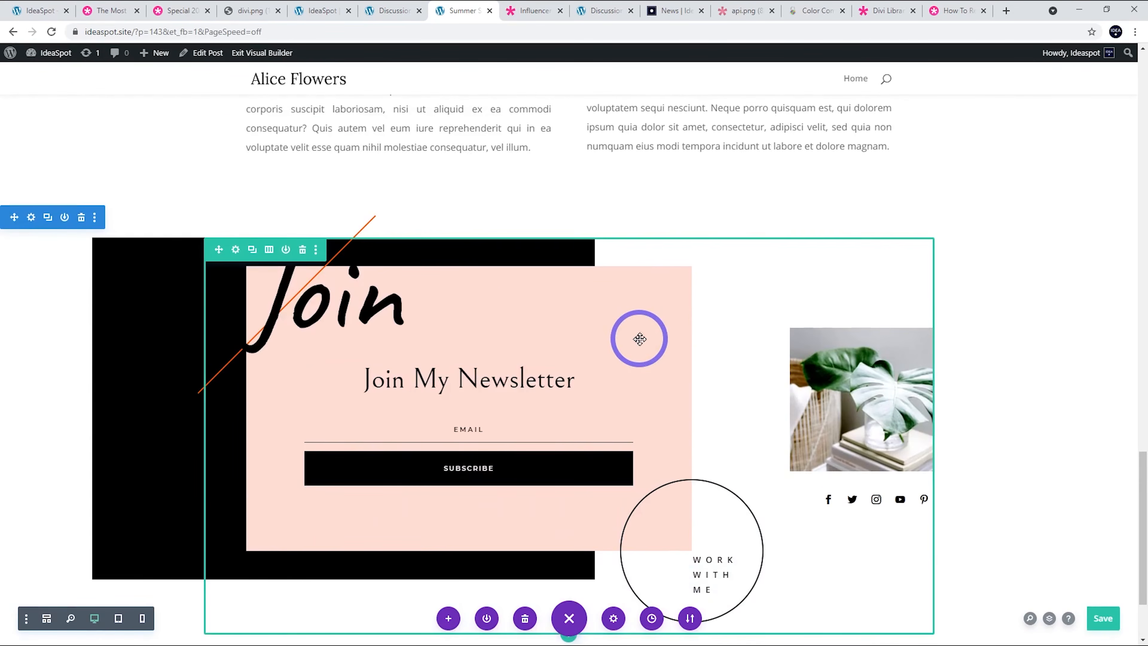
pyautogui.click(82, 218)
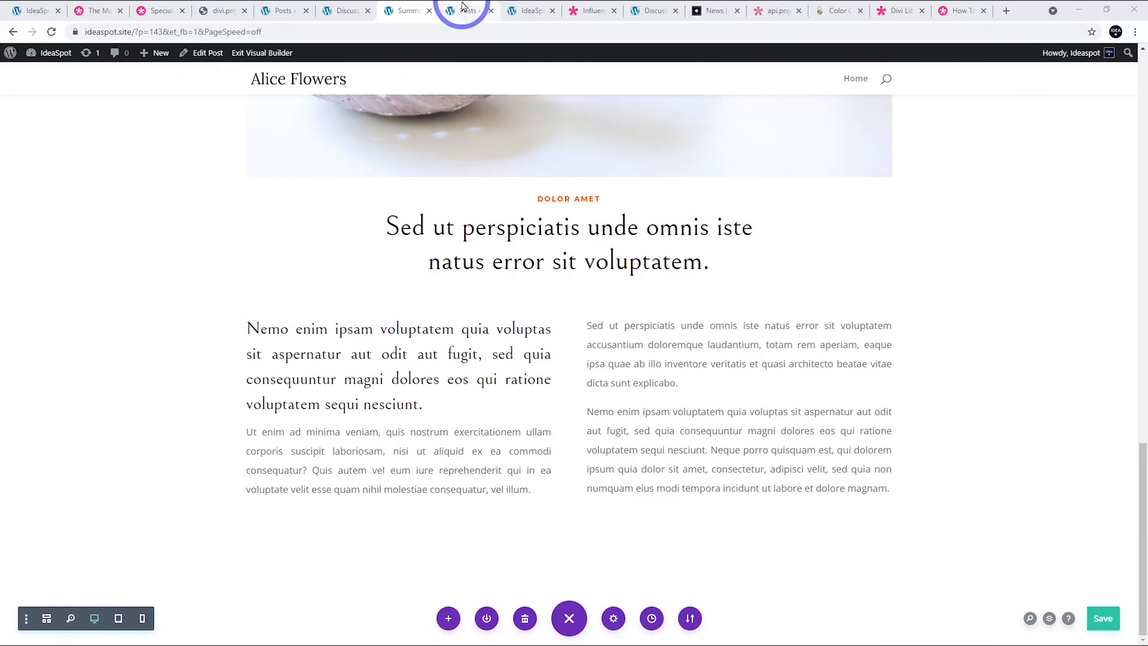
# - Review the four published posts in the Posts list, then start a new page
pyautogui.click(469, 11)
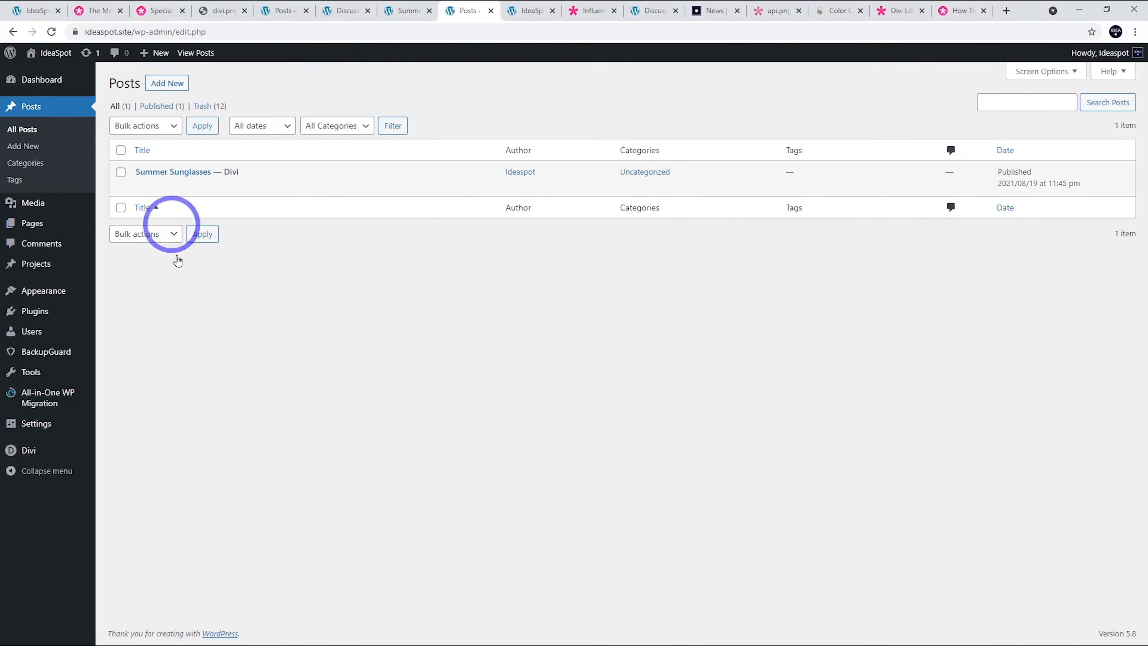
pyautogui.moveTo(264, 185)
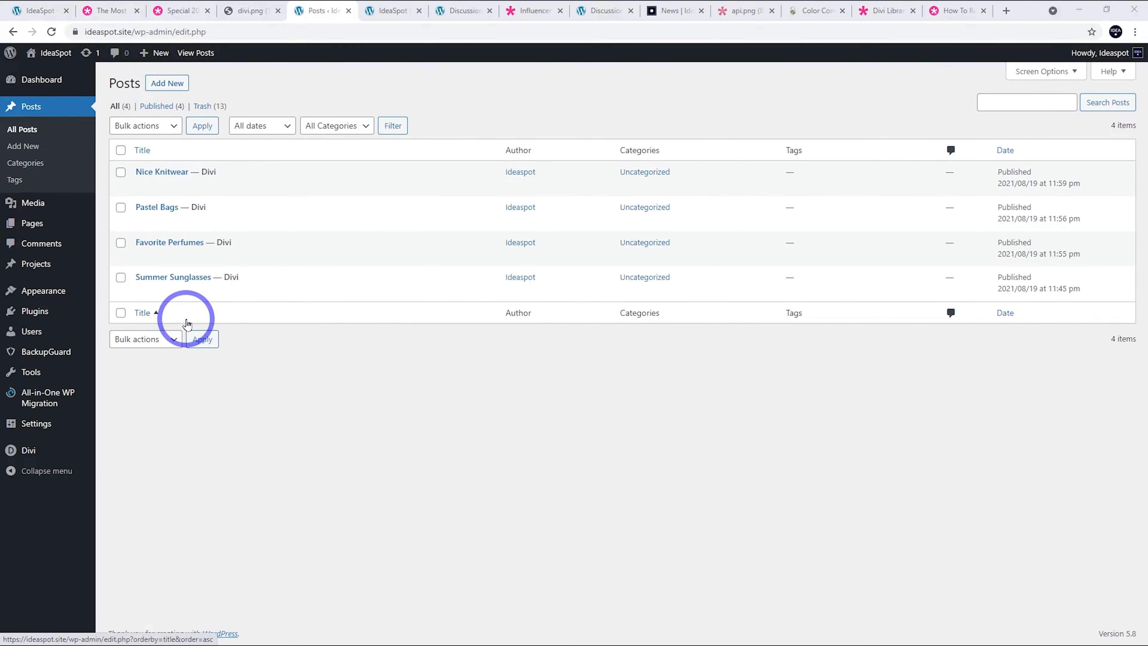
pyautogui.moveTo(154, 289)
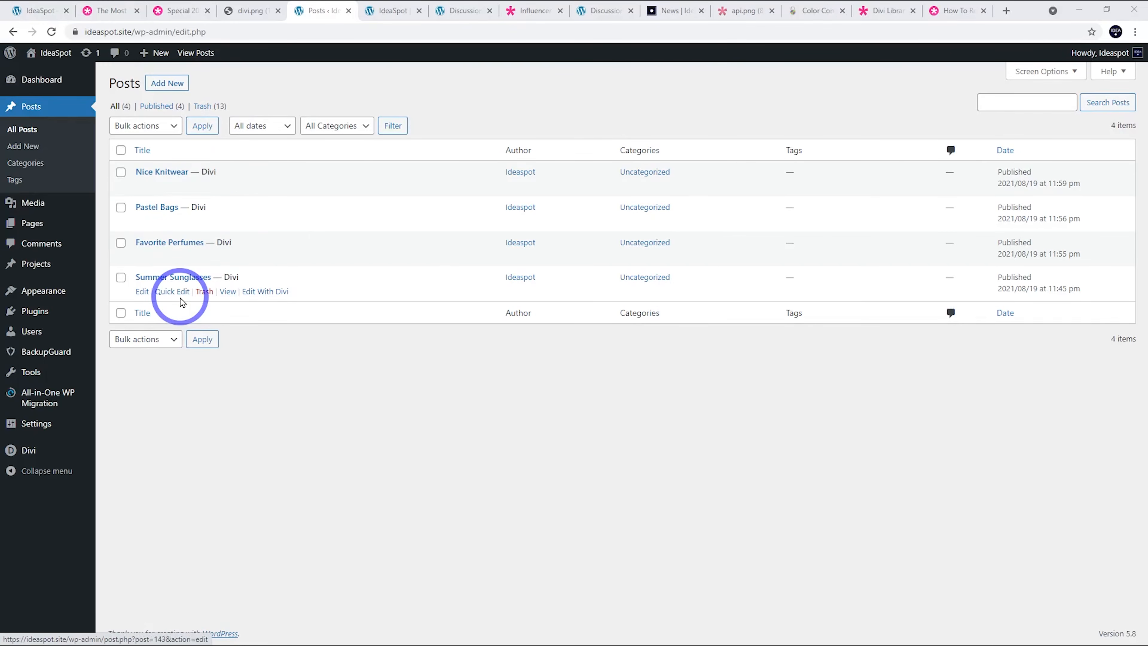
pyautogui.moveTo(34, 224)
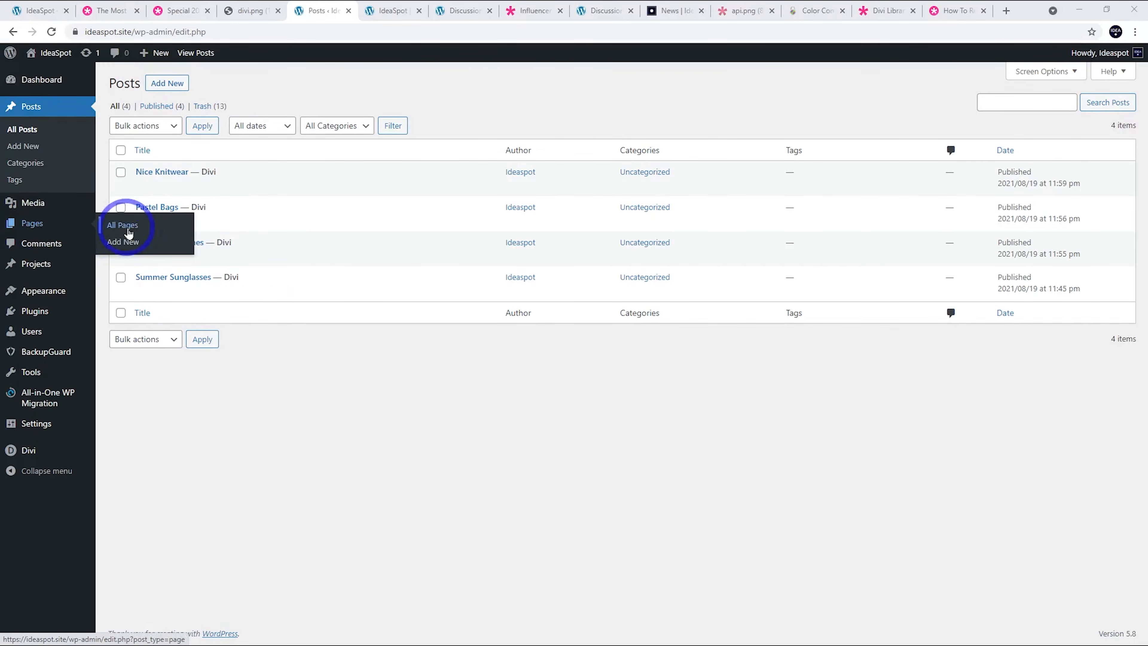
pyautogui.click(121, 244)
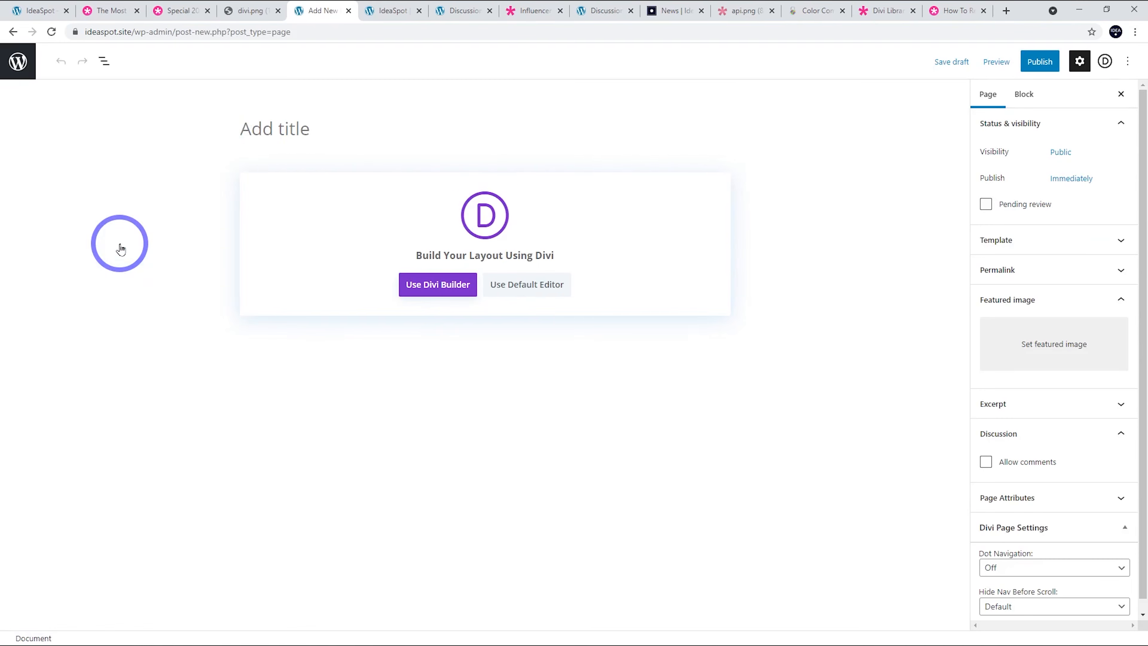
# - Title the new page Blog and apply Divi's premade Influencer Blog Page layout, found by searching 'influencer'
pyautogui.click(273, 129)
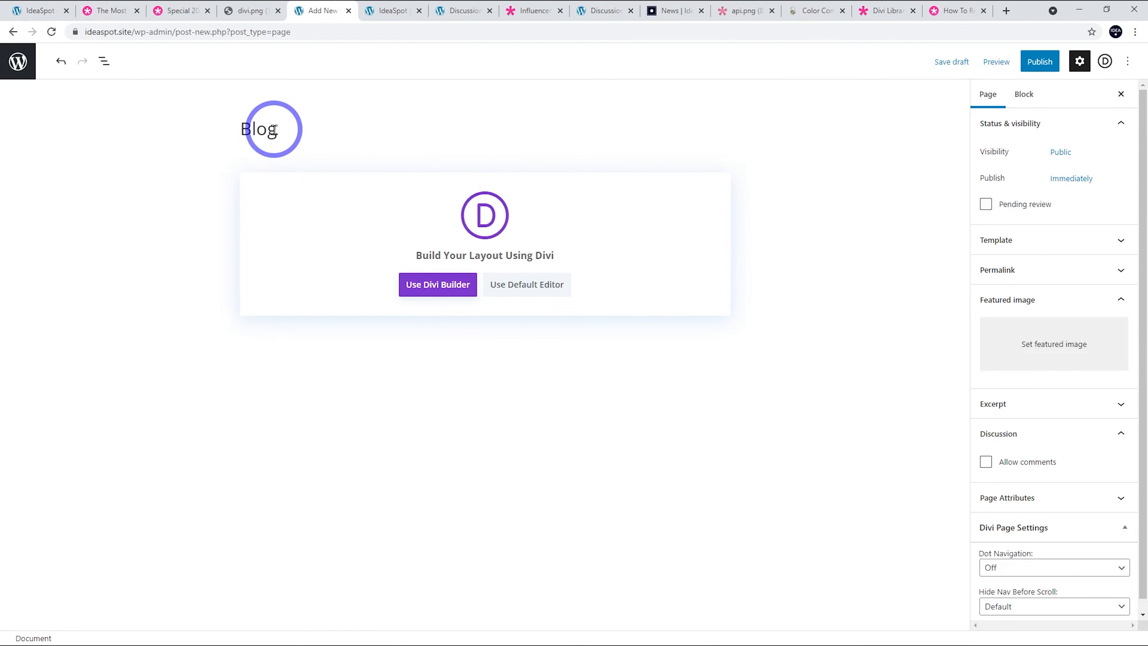
pyautogui.click(426, 287)
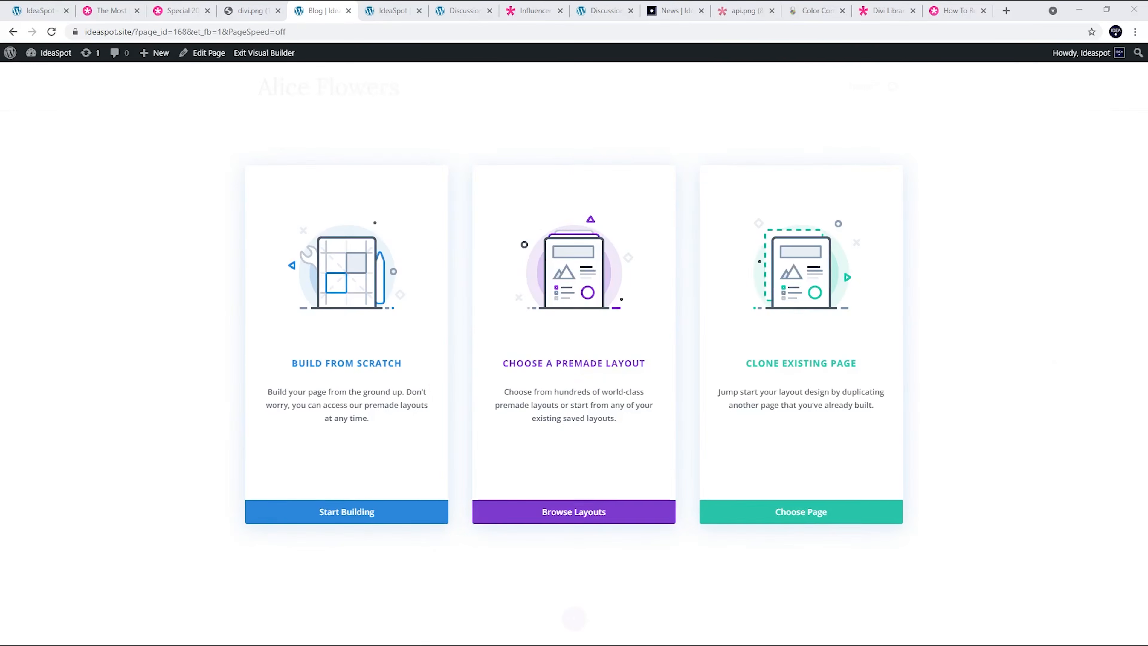
pyautogui.click(559, 510)
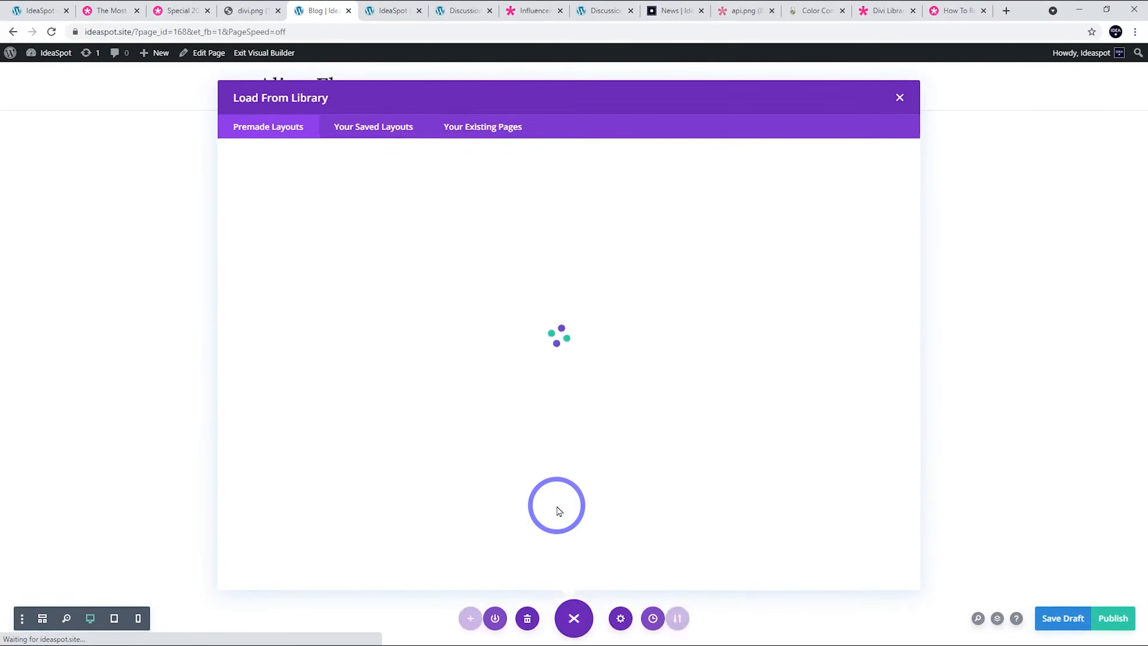
pyautogui.click(339, 220)
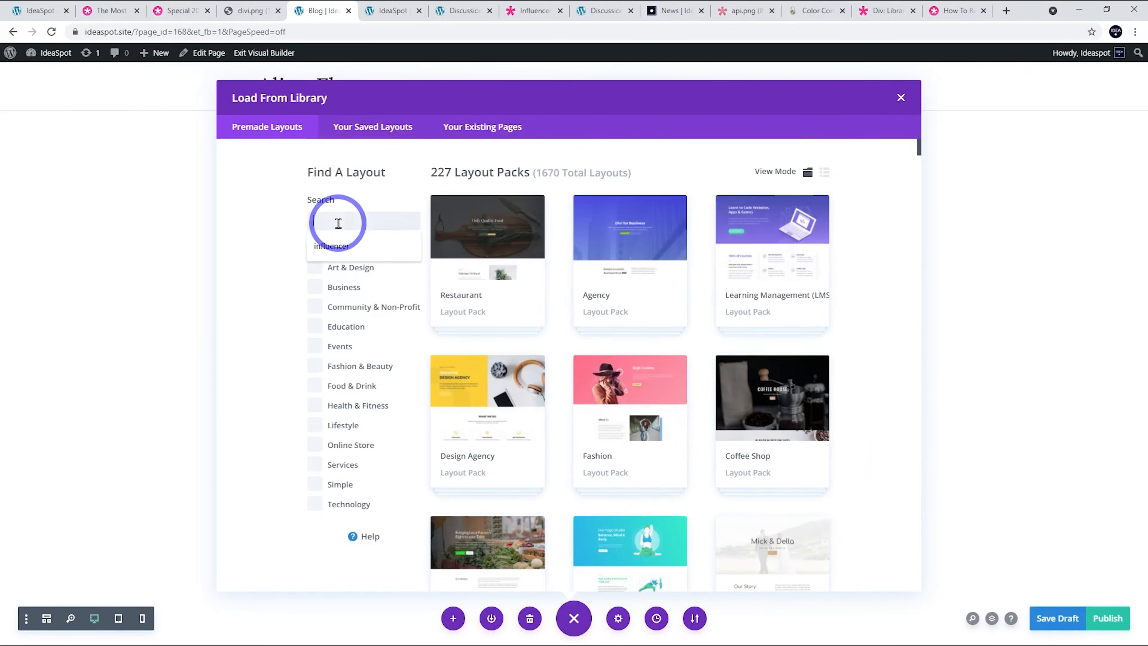
pyautogui.click(334, 245)
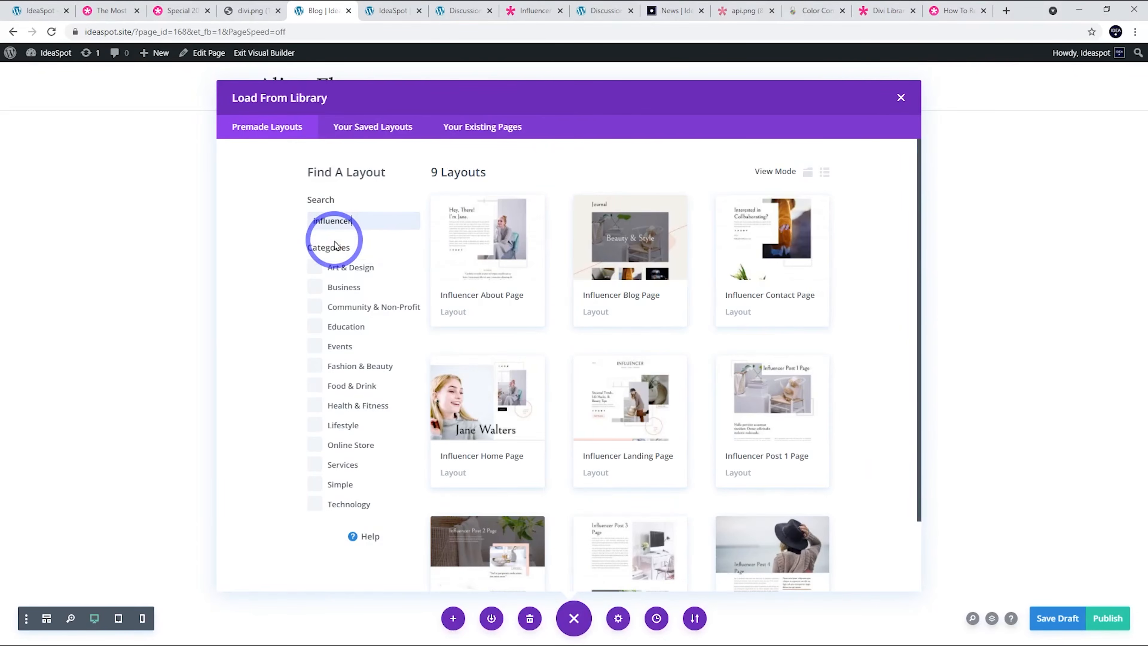
pyautogui.click(647, 297)
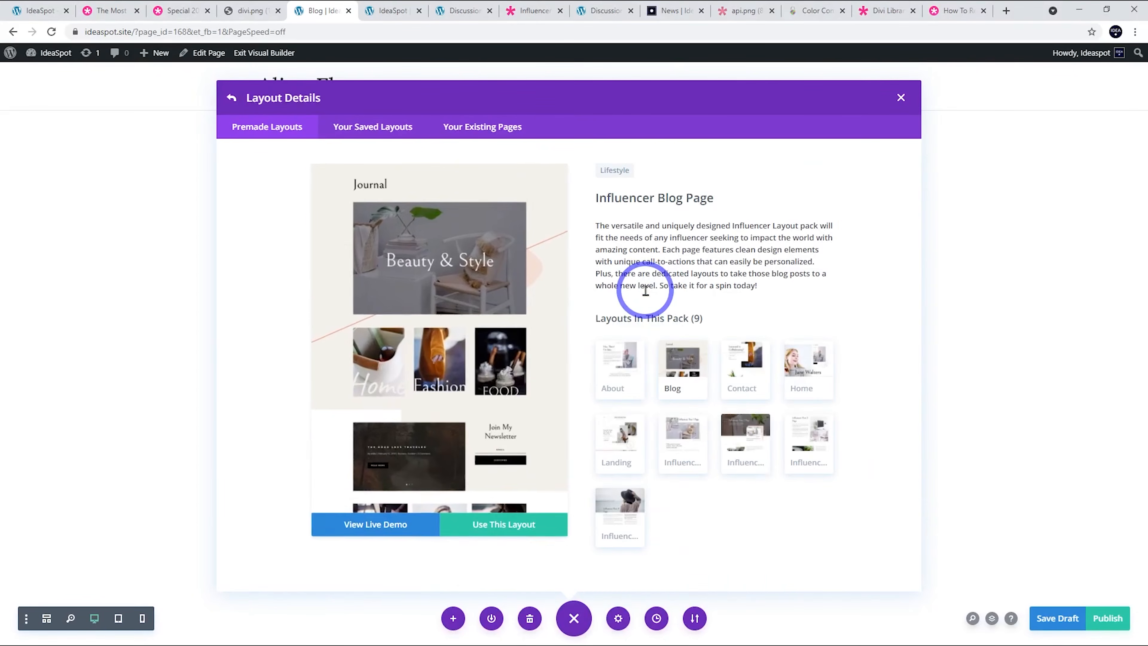
pyautogui.click(498, 537)
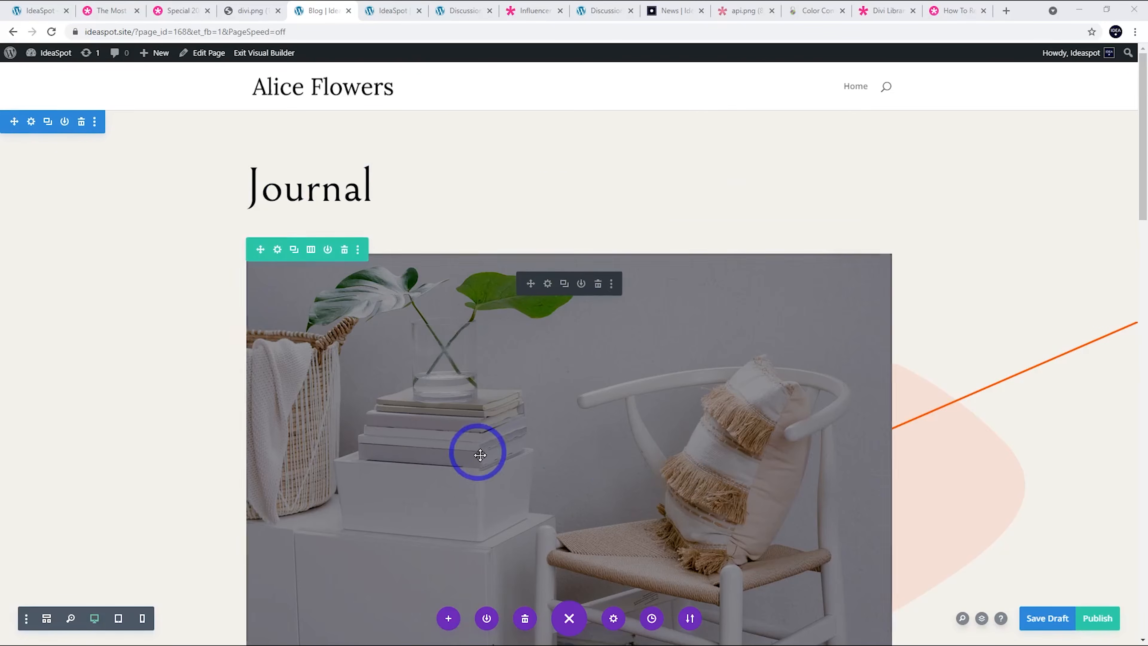
# - Replace the Journal heading with the word Blog
pyautogui.scroll(-3, 623, 317)
pyautogui.scroll(3, 638, 321)
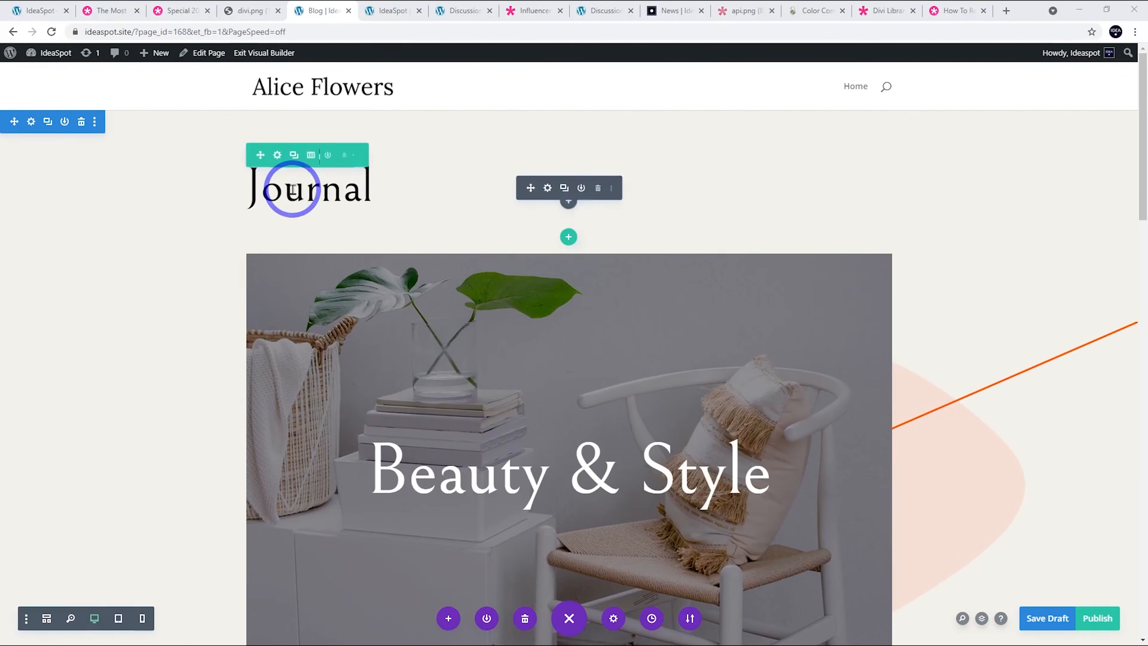
pyautogui.doubleClick(293, 186)
pyautogui.write('Bl')
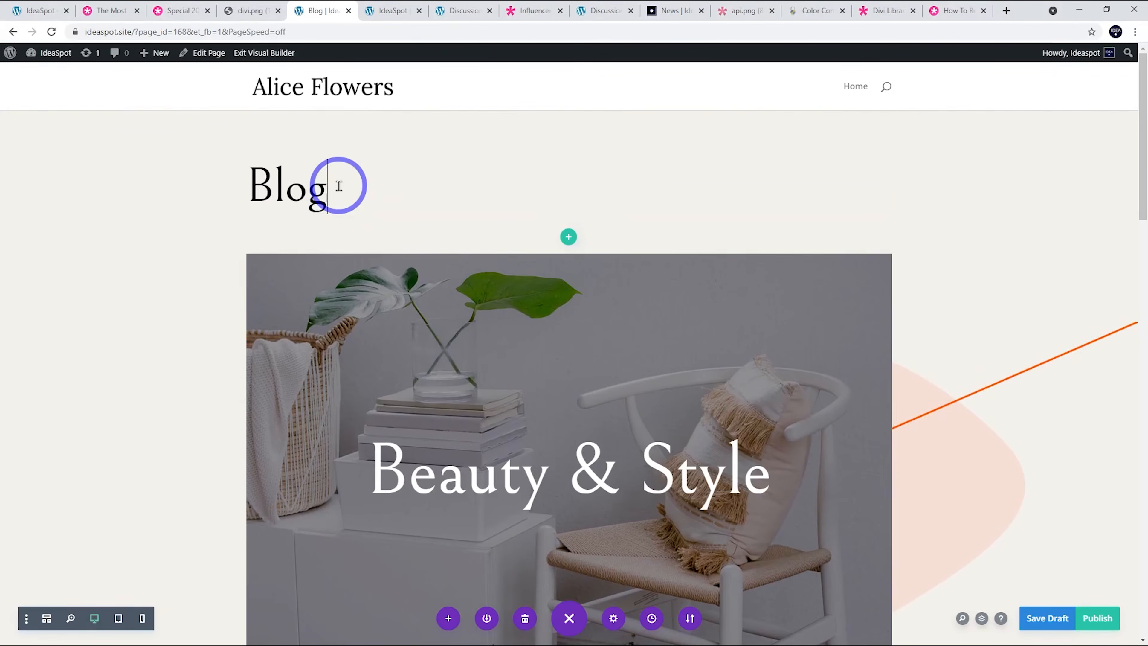
pyautogui.write('og')
# - Delete the Home/Fashion/Food image row from the Blog page
pyautogui.scroll(-5, 528, 259)
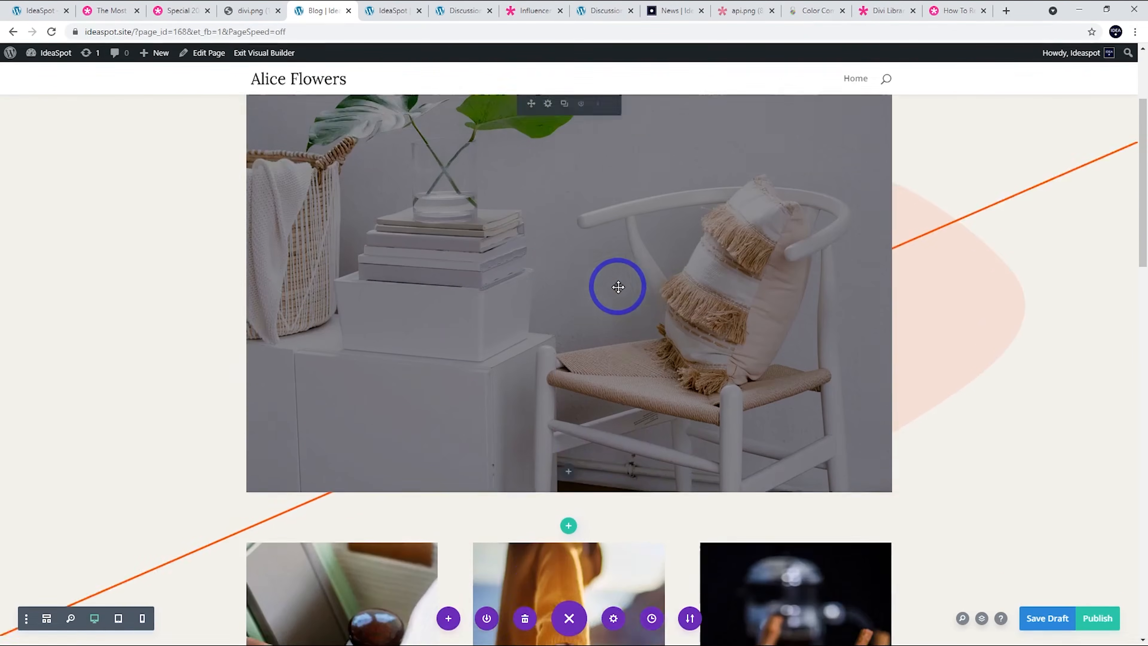
pyautogui.scroll(-5, 539, 308)
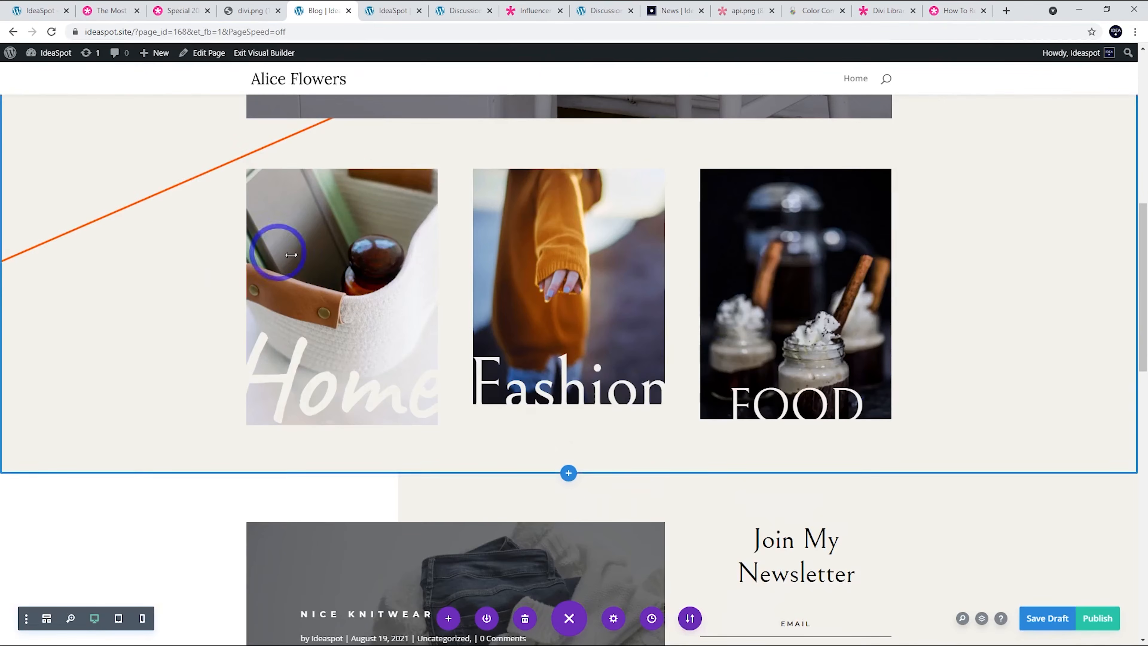
pyautogui.scroll(4, 140, 257)
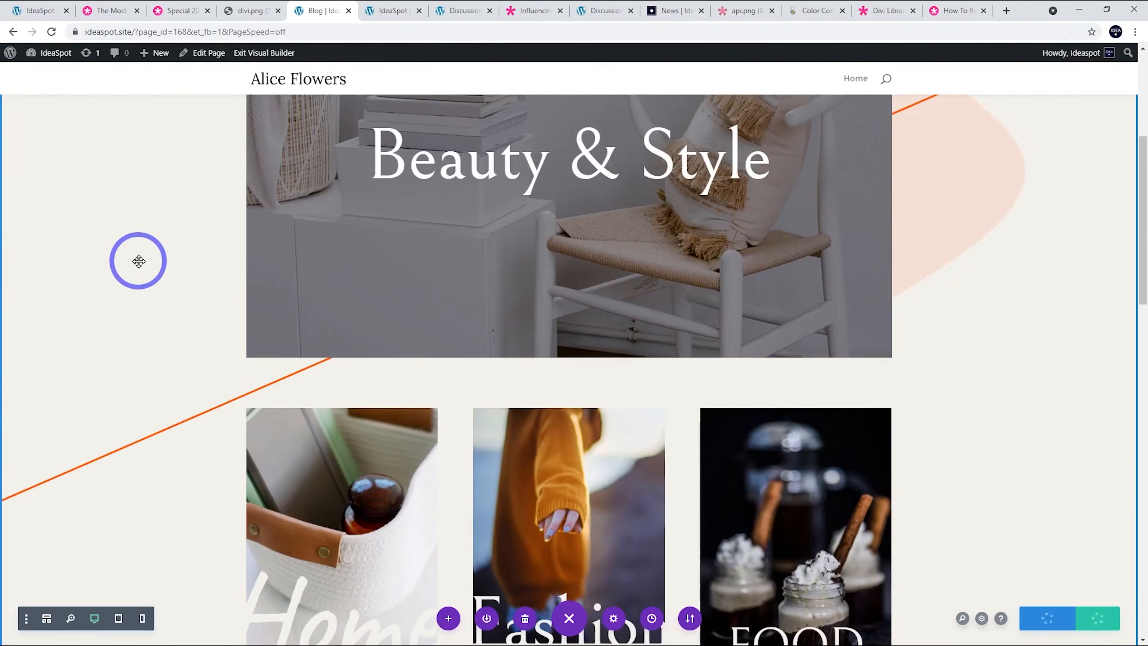
pyautogui.scroll(-2, 138, 261)
pyautogui.moveTo(387, 317)
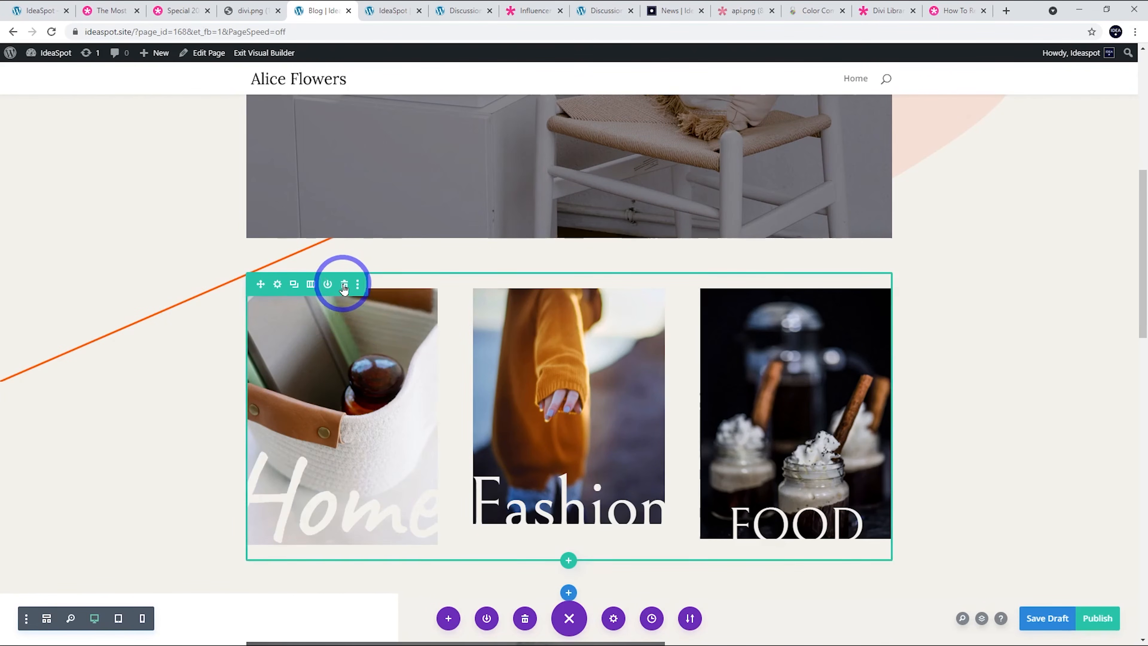
pyautogui.click(343, 285)
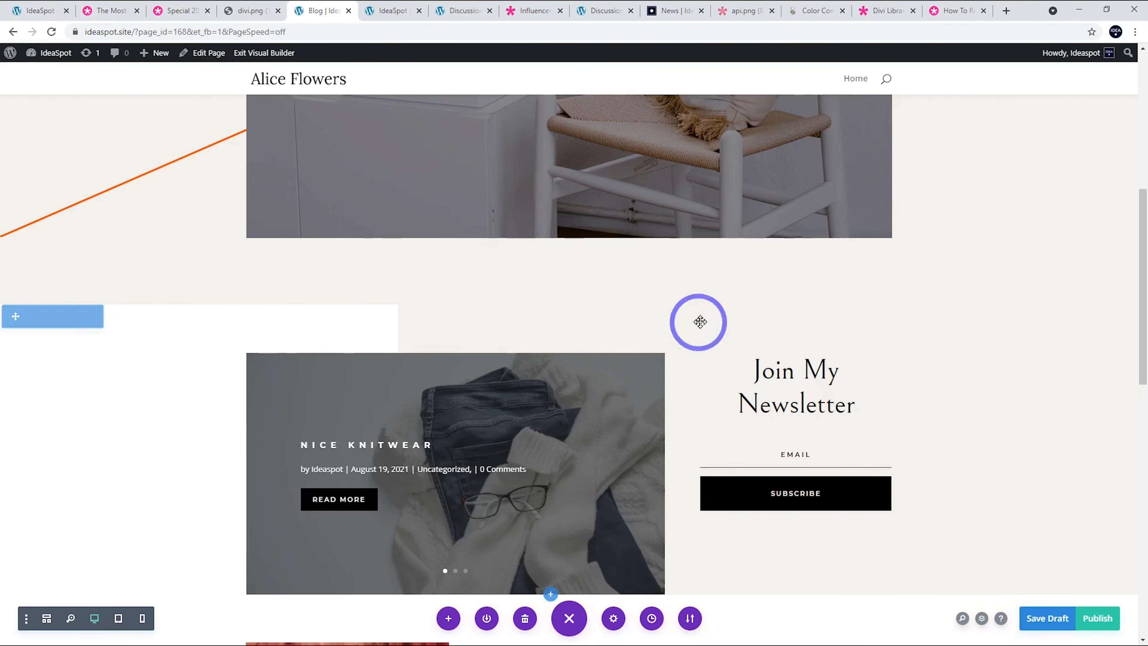
pyautogui.scroll(-10, 528, 298)
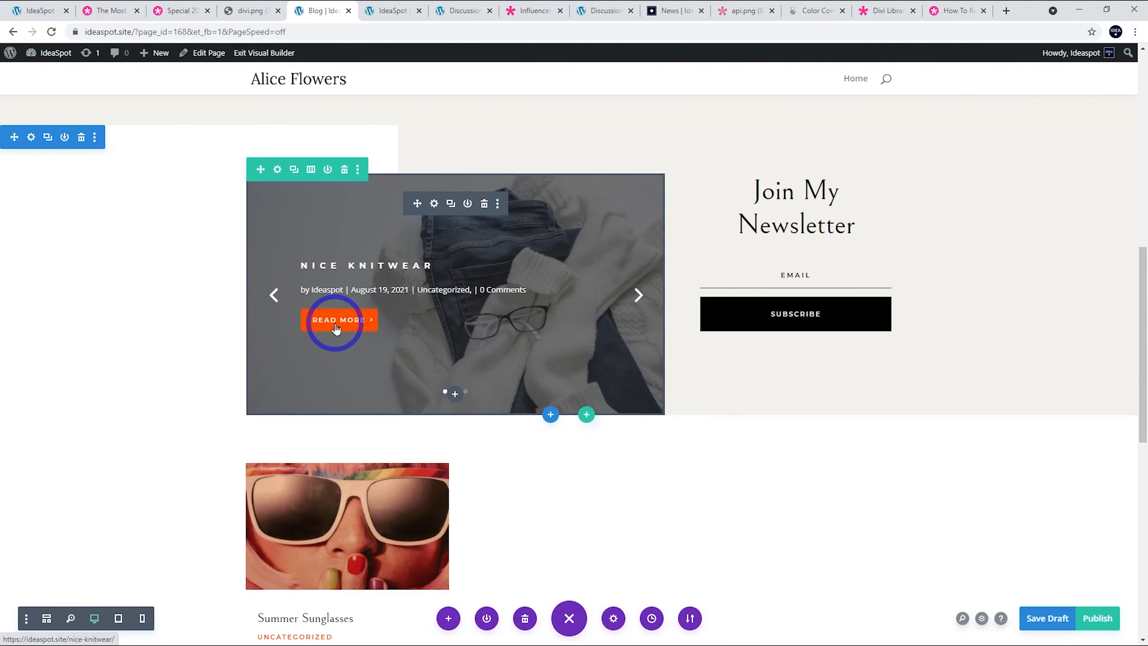
pyautogui.scroll(-4, 335, 328)
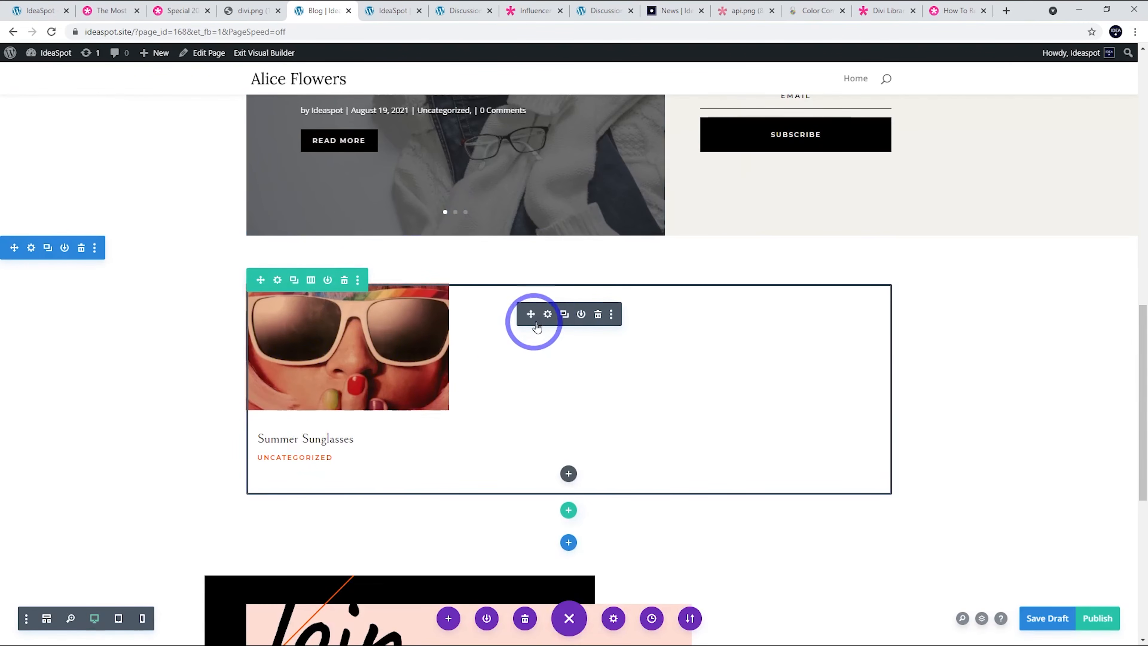
# - In the blog grid settings, change the Post Offset Number from 3 to 1
pyautogui.click(547, 315)
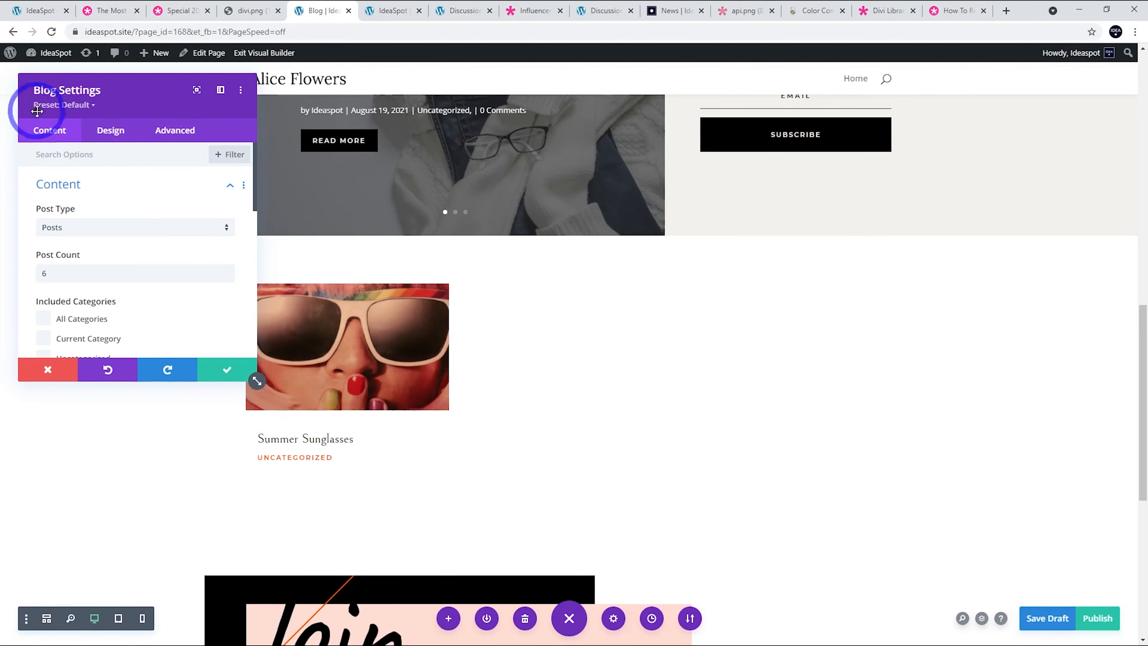
pyautogui.click(55, 285)
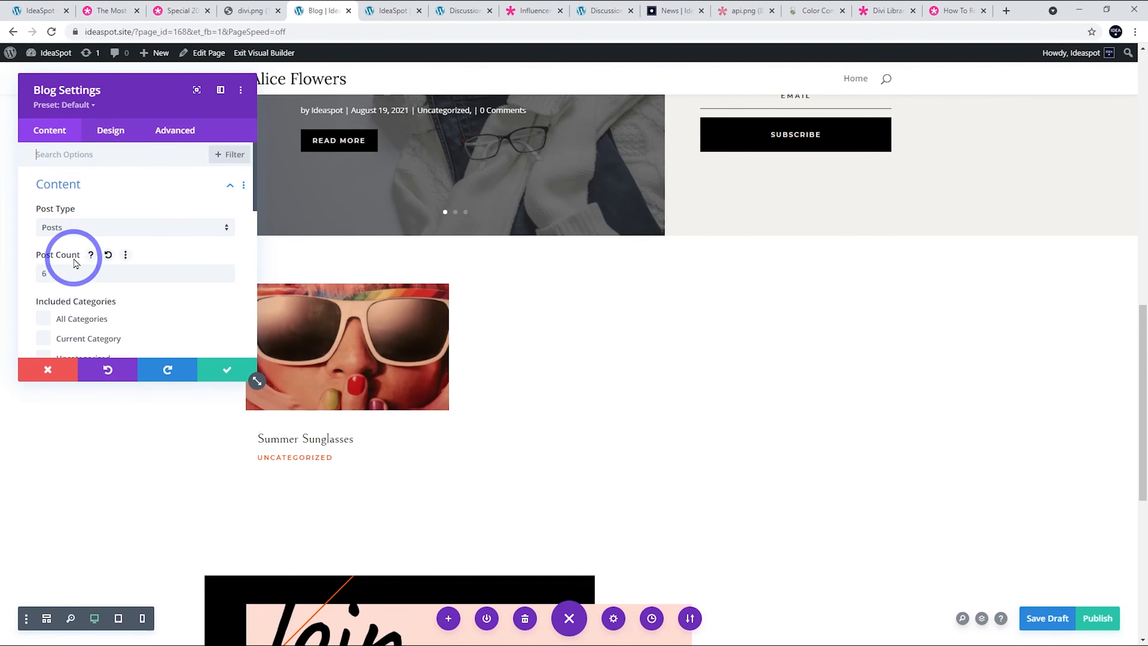
pyautogui.scroll(-1, 77, 264)
pyautogui.scroll(-5, 78, 268)
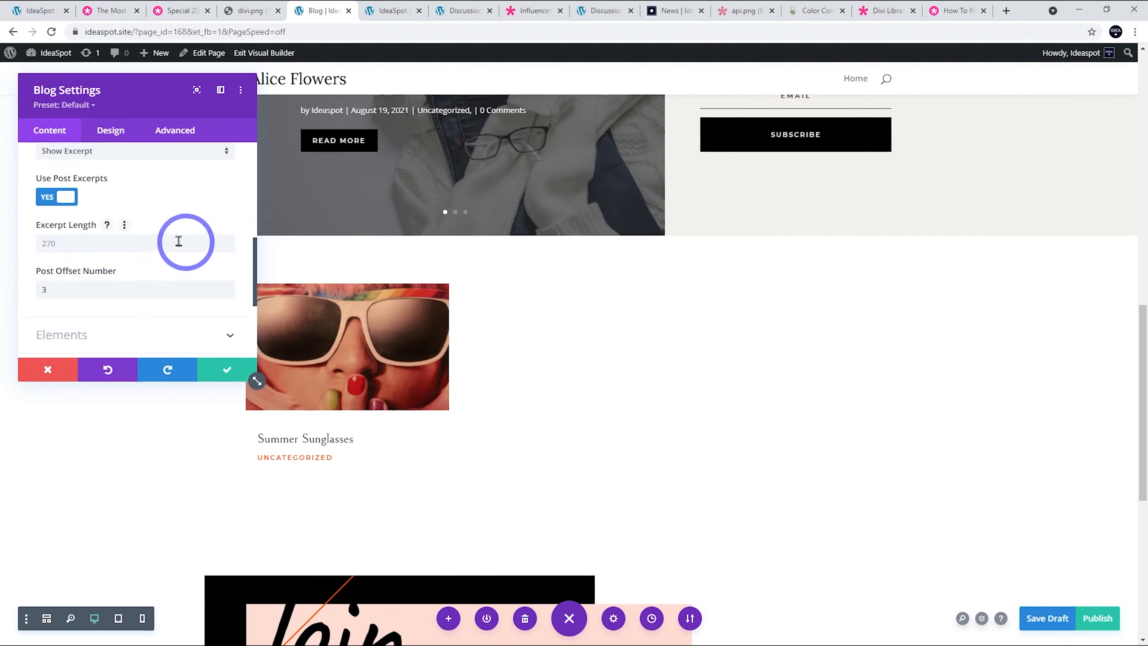
pyautogui.scroll(-1, 77, 244)
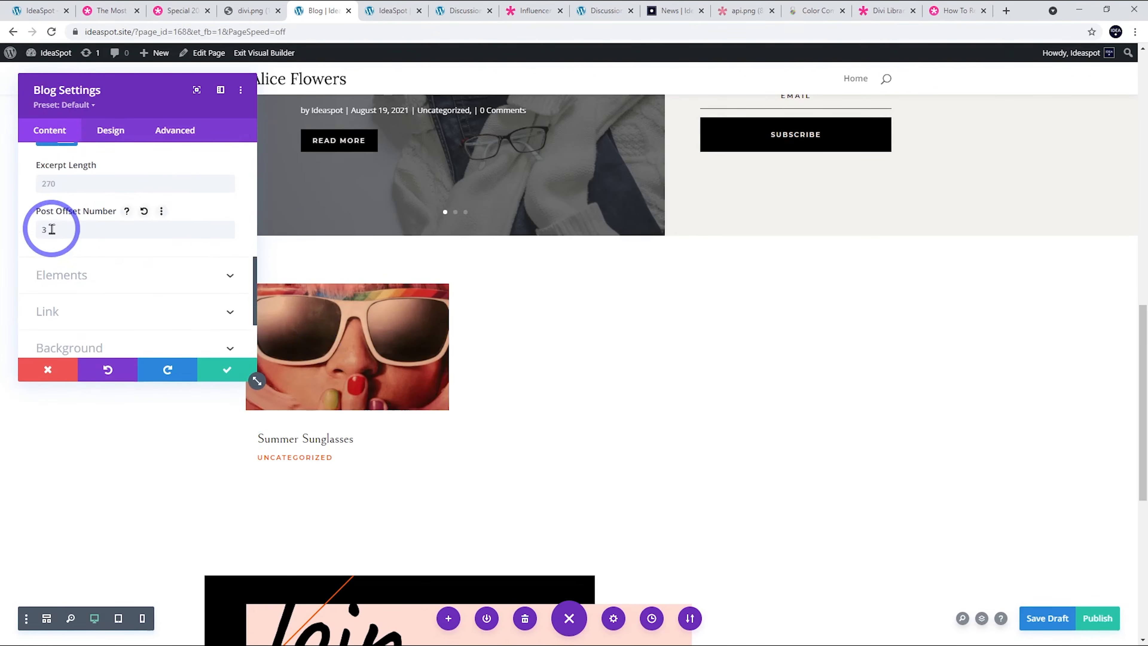
pyautogui.scroll(1, 95, 335)
pyautogui.scroll(-1, 99, 337)
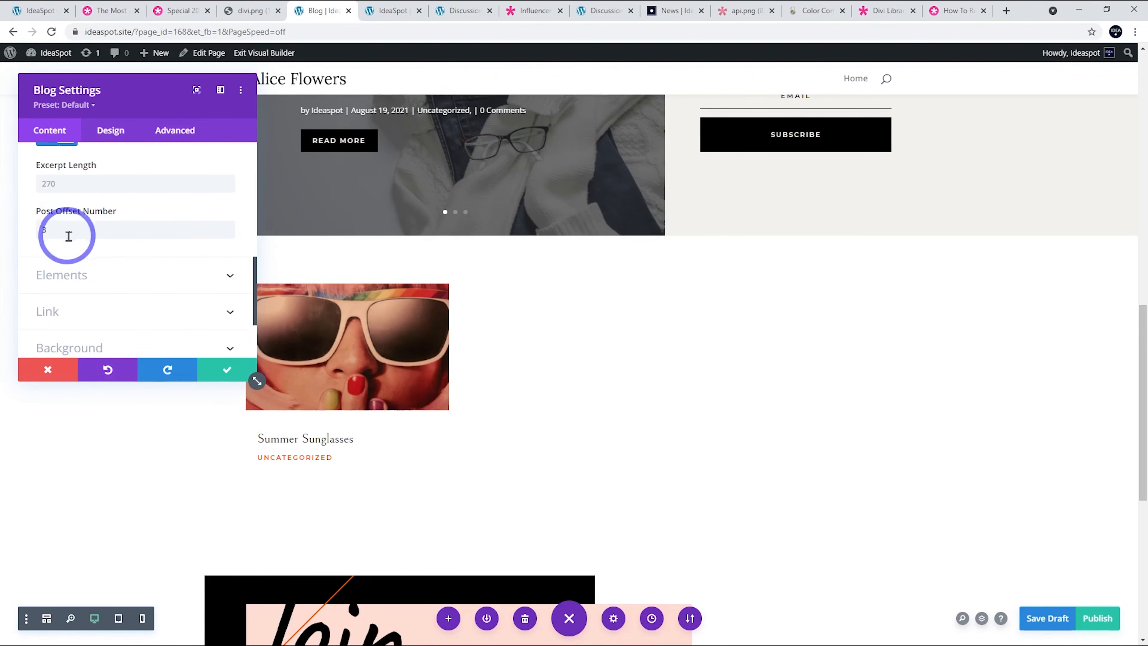
pyautogui.click(73, 227)
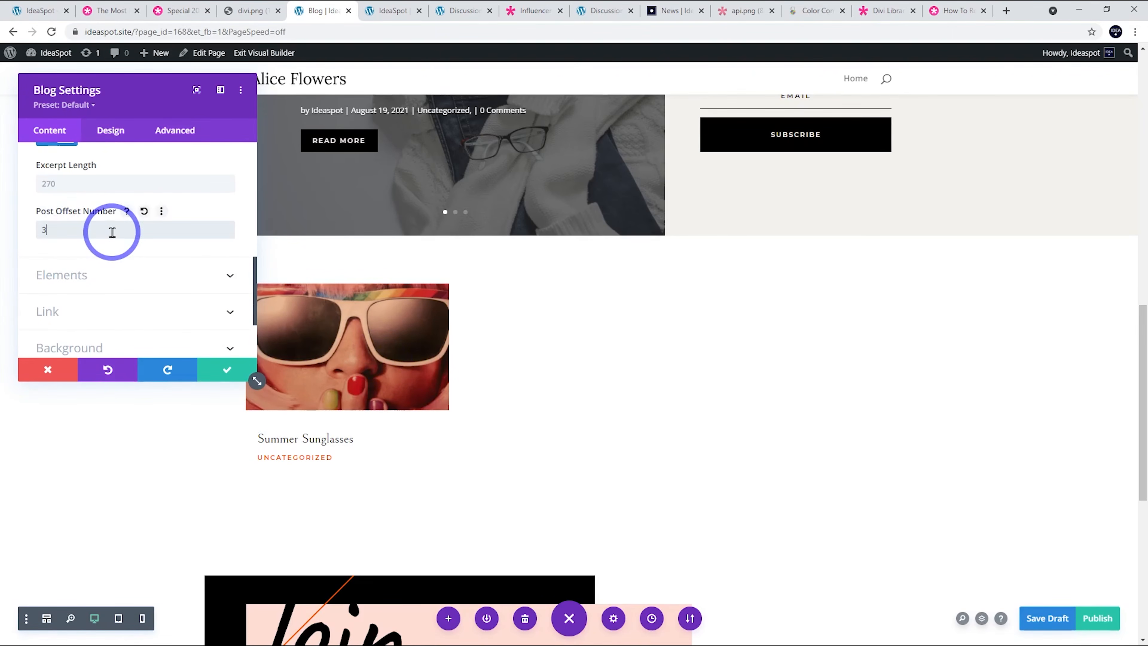
pyautogui.press('BackSpace')
pyautogui.write('1')
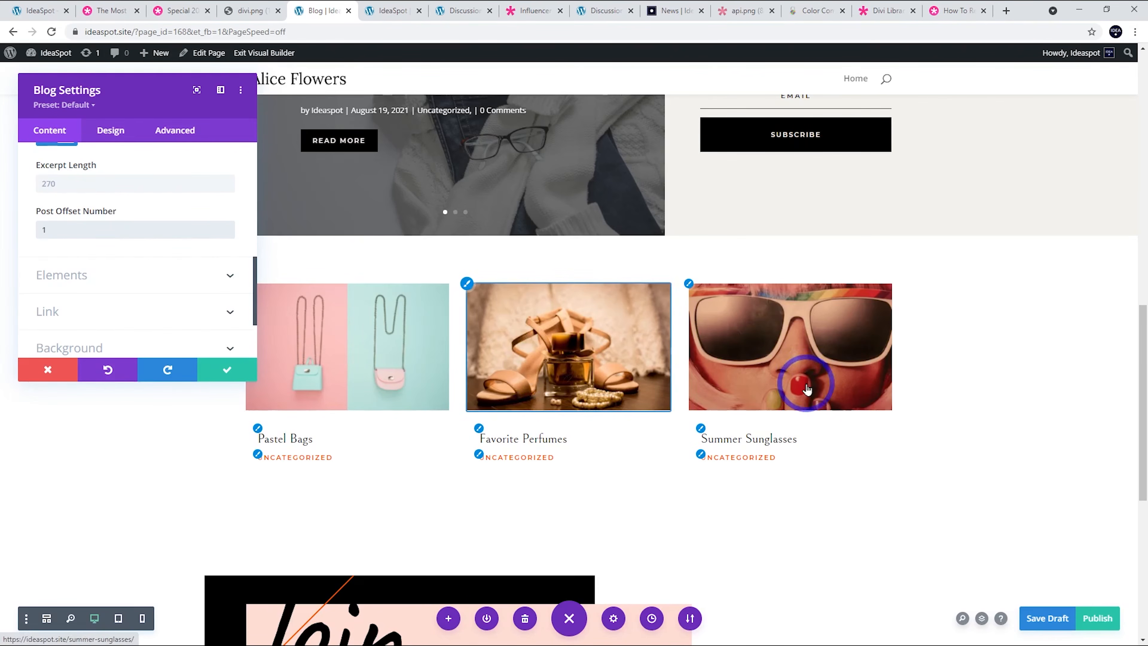
# - Briefly try an offset of 0, then set it back to 1 and save the grid
pyautogui.press('BackSpace')
pyautogui.write('0')
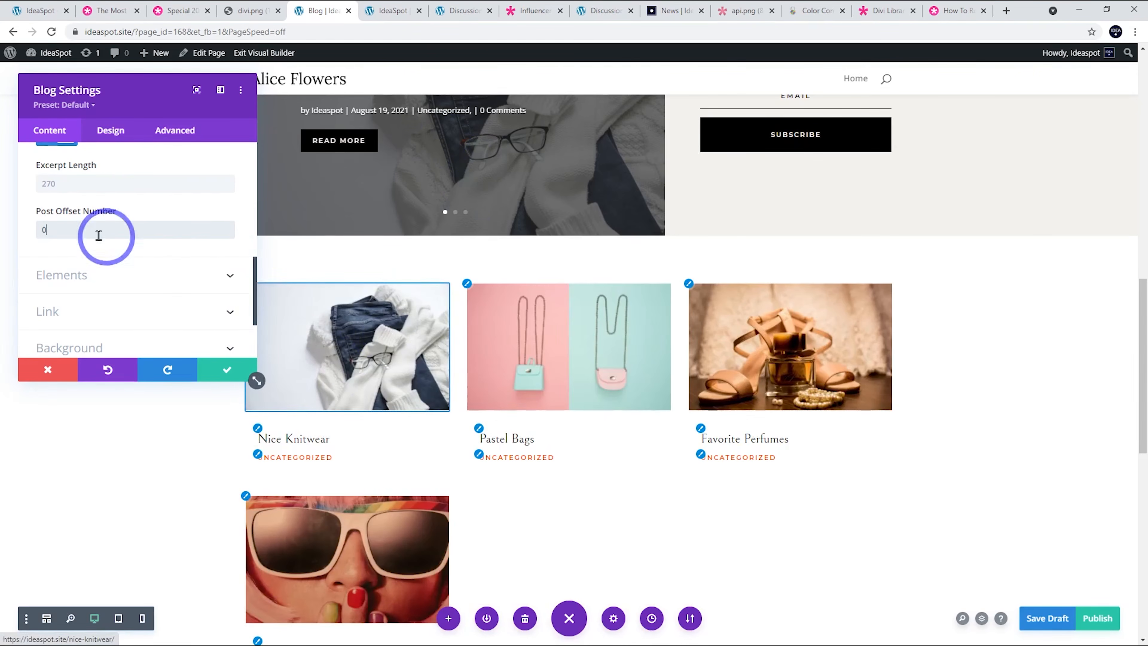
pyautogui.press('BackSpace')
pyautogui.write('1')
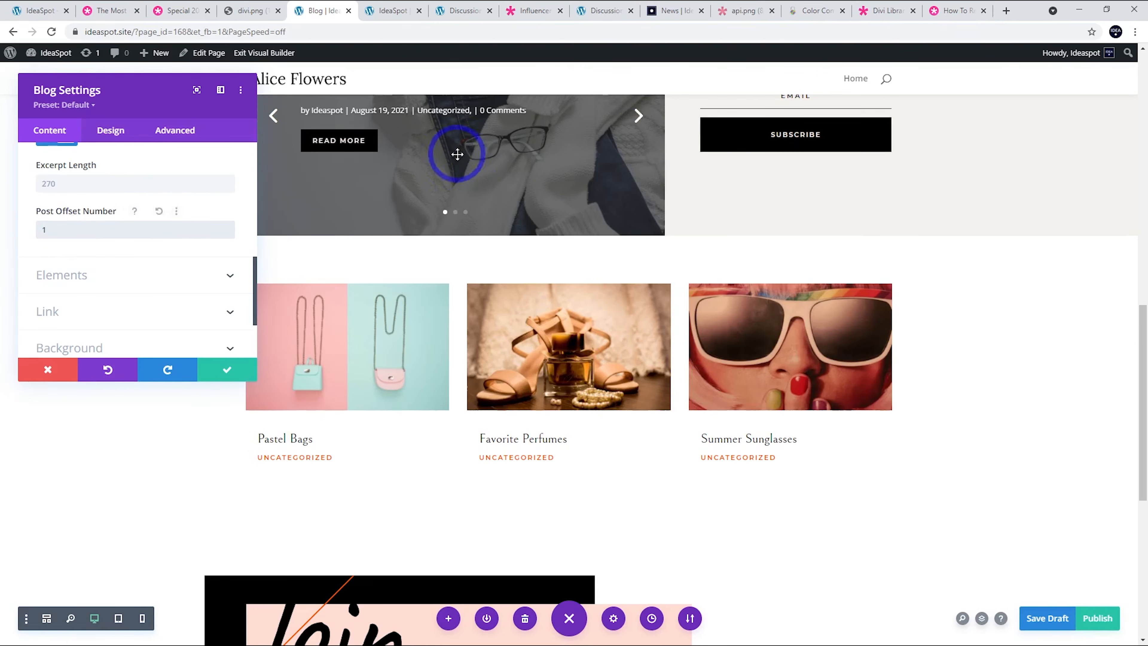
pyautogui.click(224, 370)
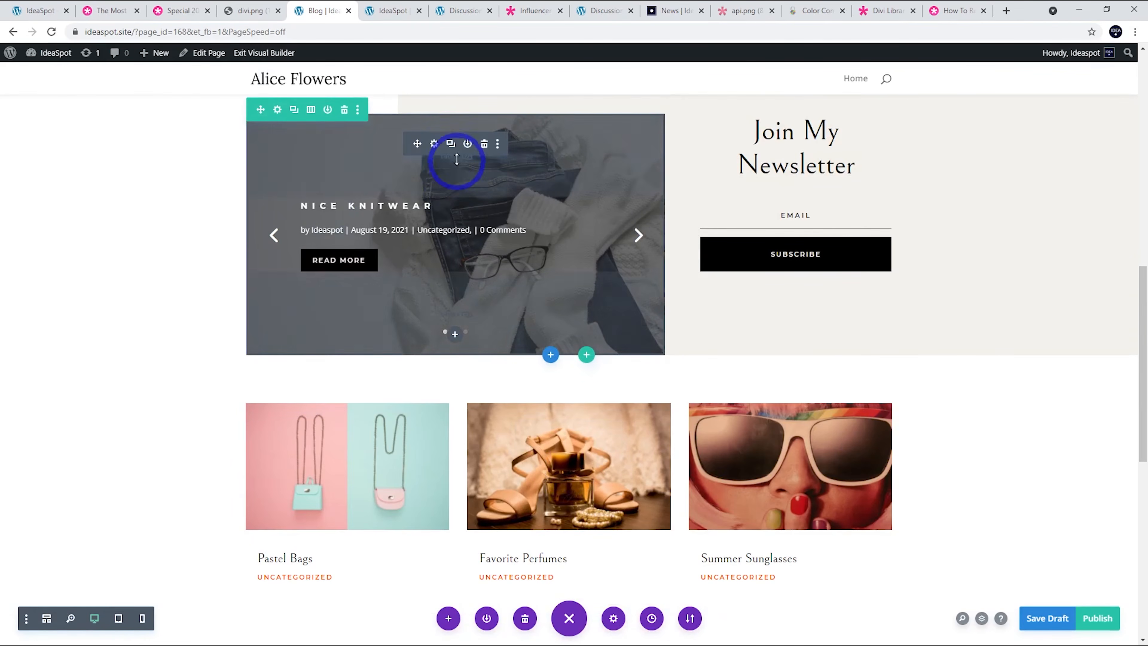
# - Inspect the post slider's Excerpt Length without changing it, then open the blog grid's settings
pyautogui.click(440, 144)
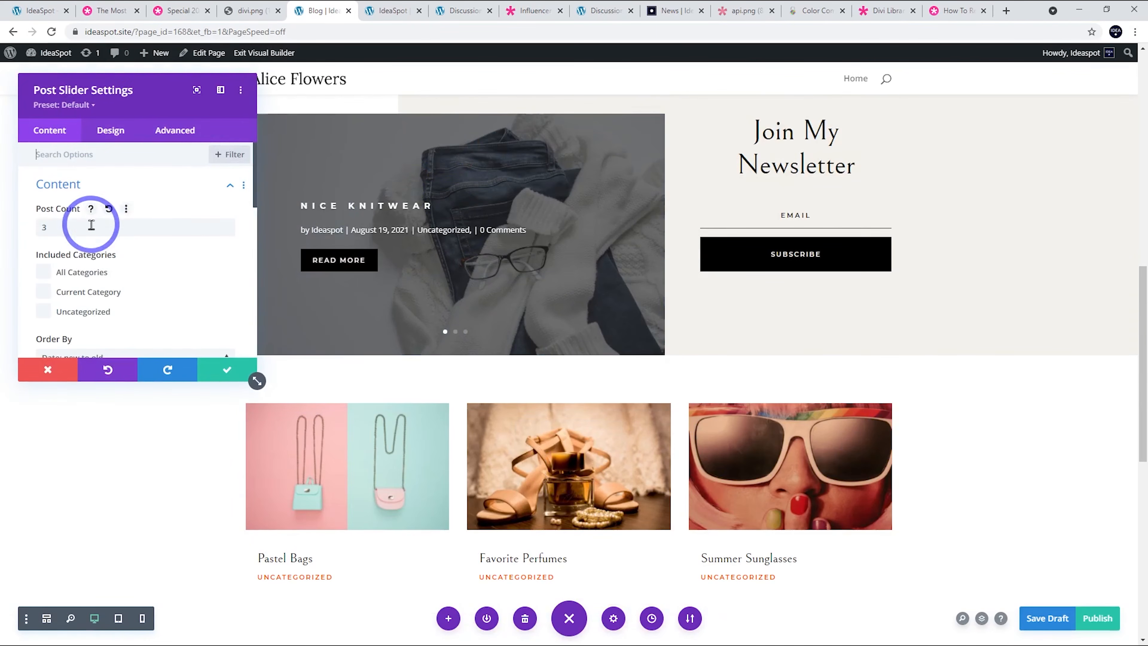
pyautogui.scroll(-5, 159, 246)
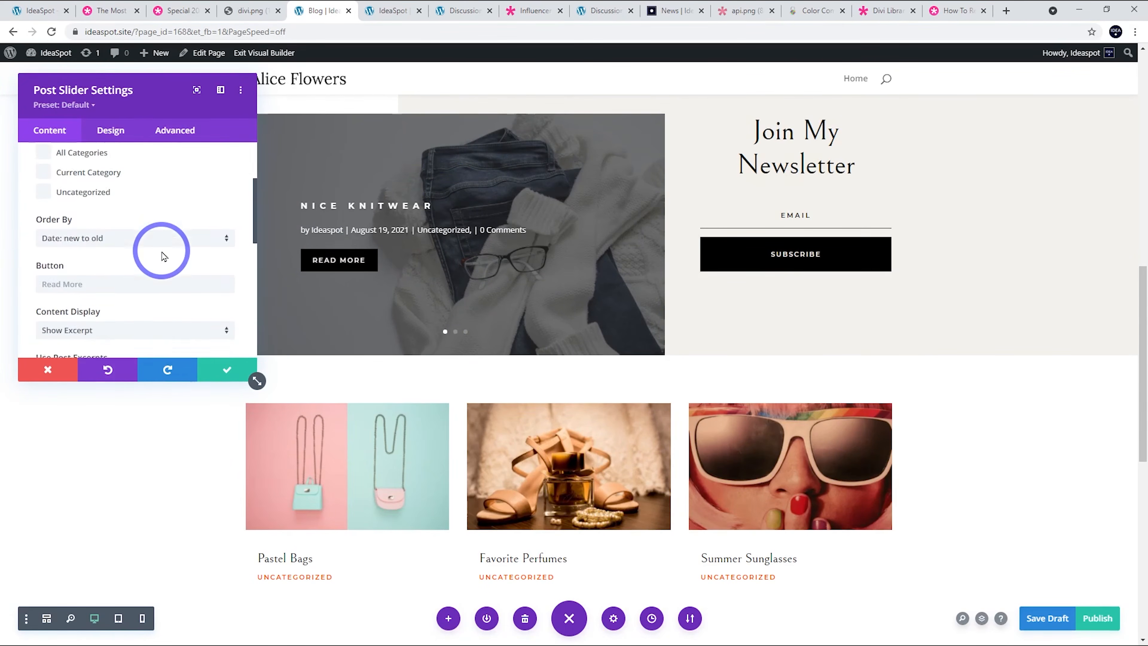
pyautogui.scroll(-1, 163, 256)
pyautogui.doubleClick(69, 243)
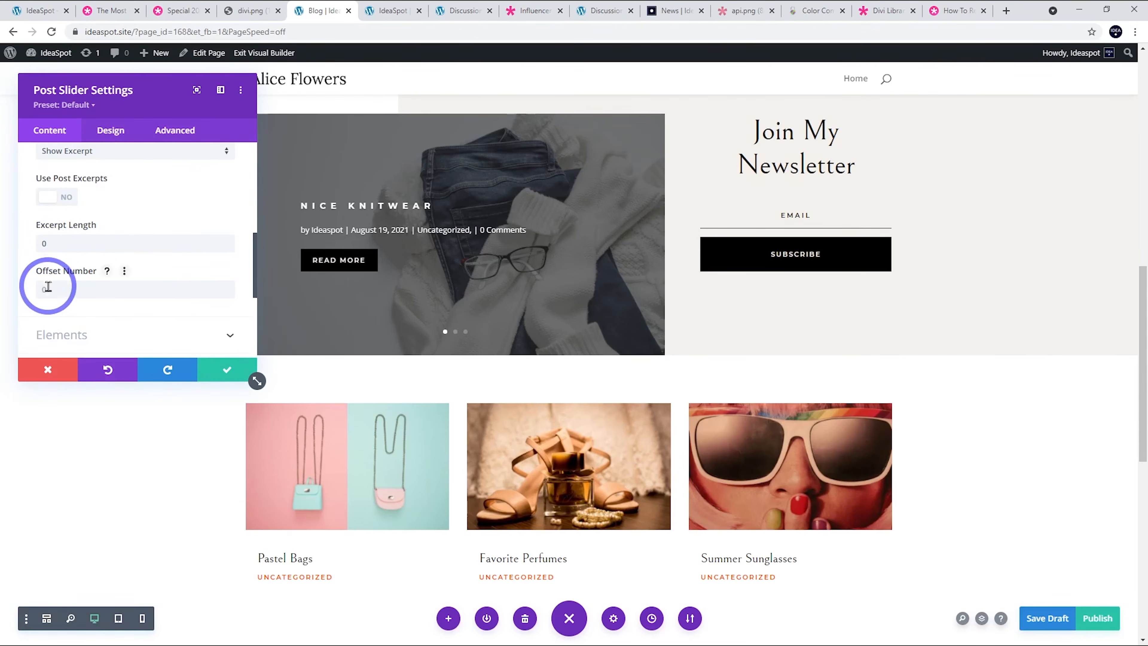
pyautogui.click(230, 381)
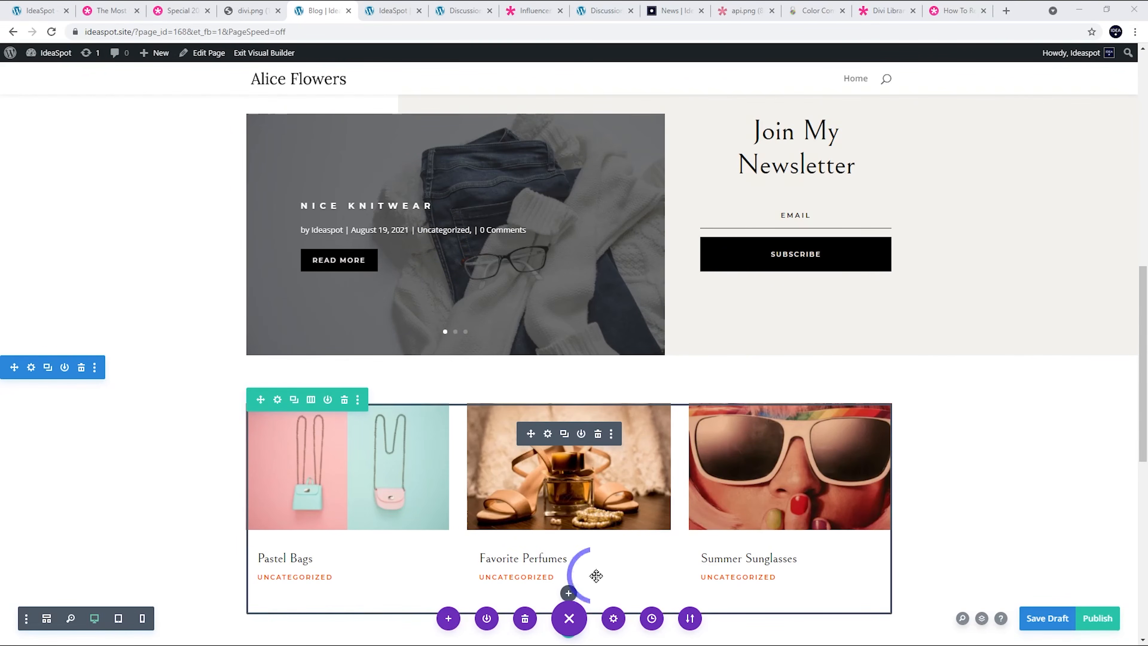
pyautogui.click(547, 434)
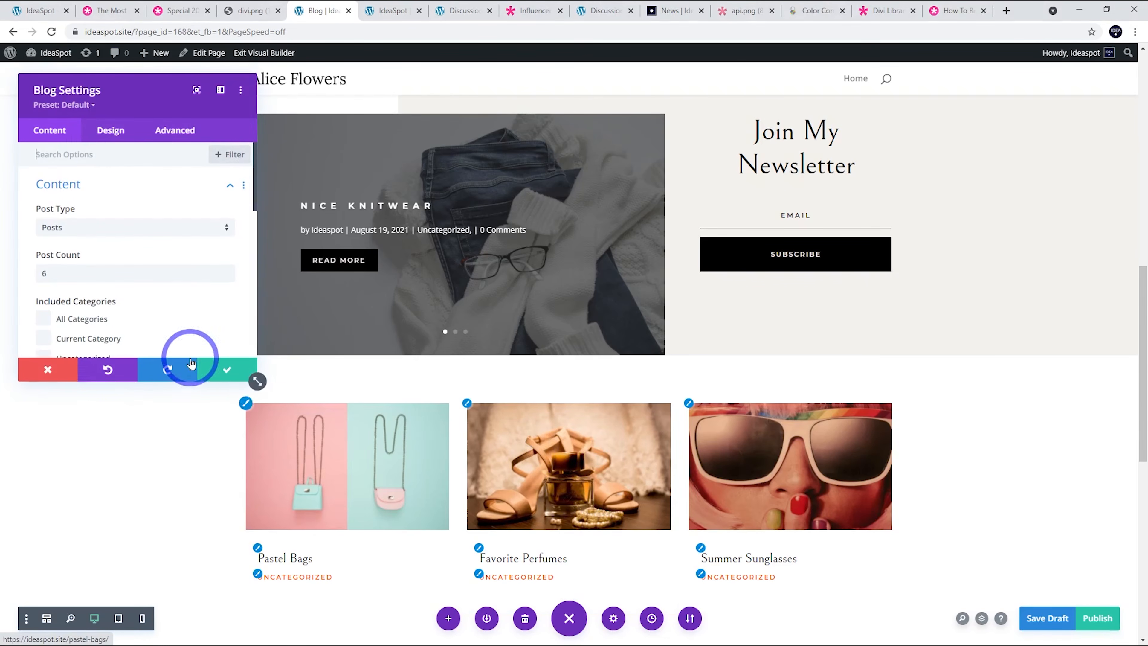
# - In the blog grid's Elements, turn Show Read More Button on and then back off
pyautogui.scroll(-8, 116, 210)
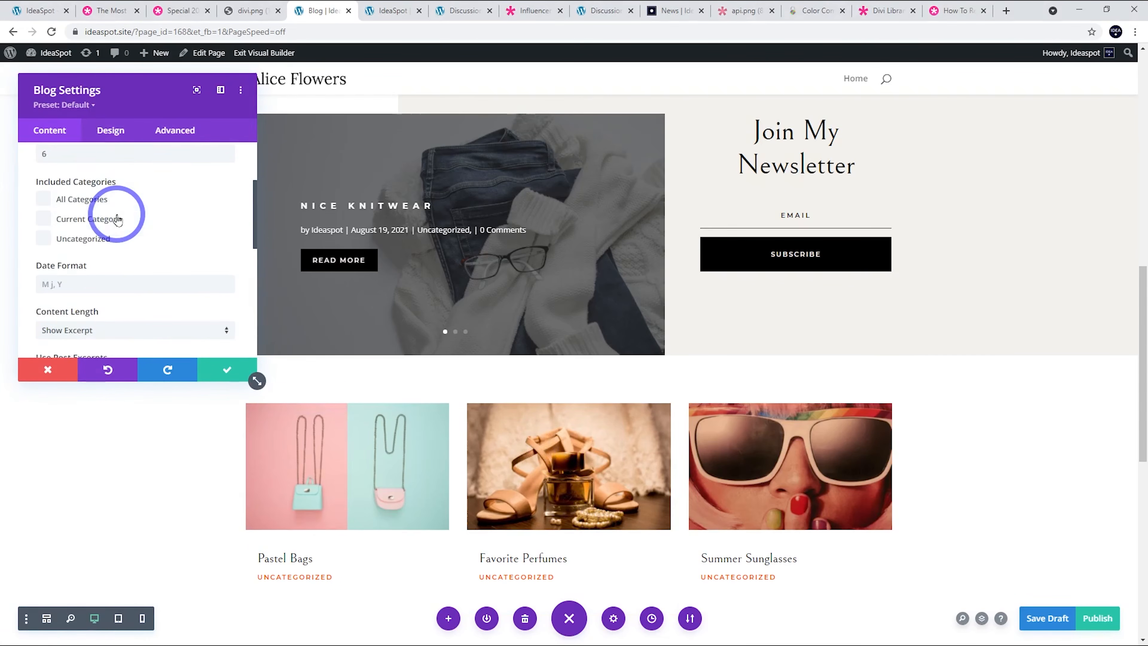
pyautogui.scroll(-3, 120, 219)
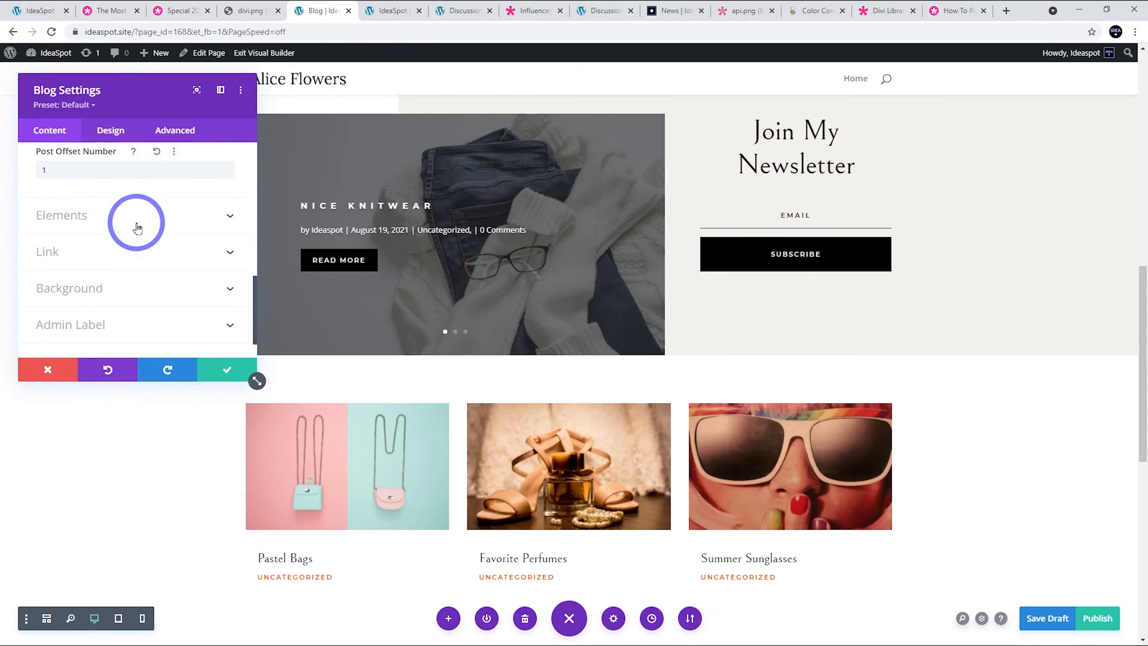
pyautogui.click(130, 218)
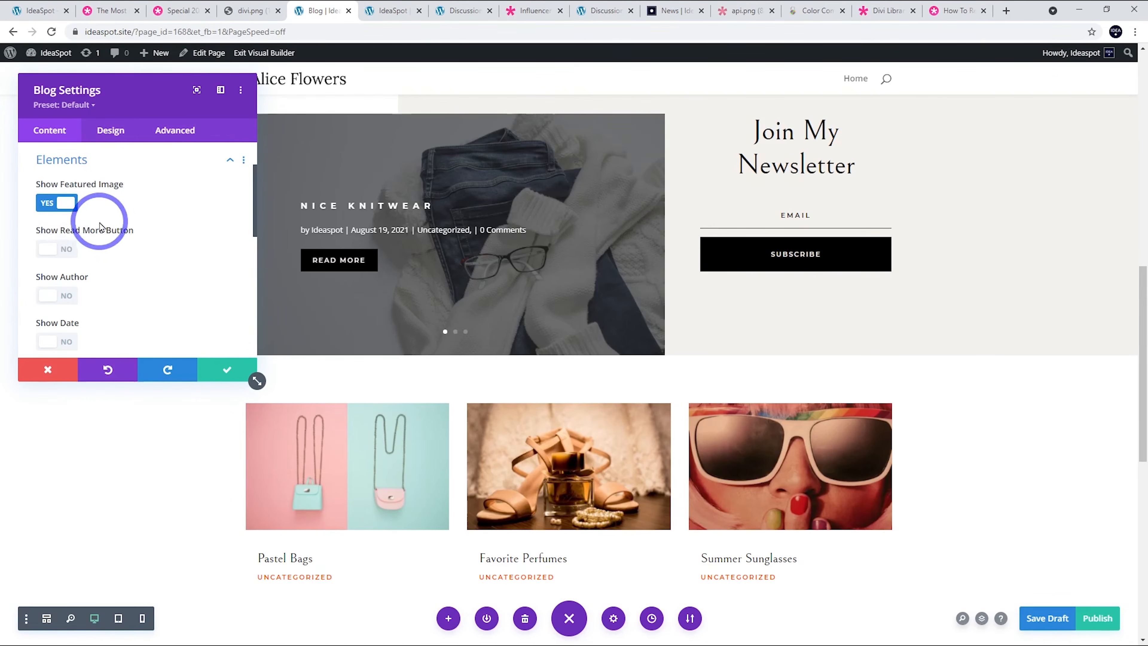
pyautogui.scroll(-1, 125, 240)
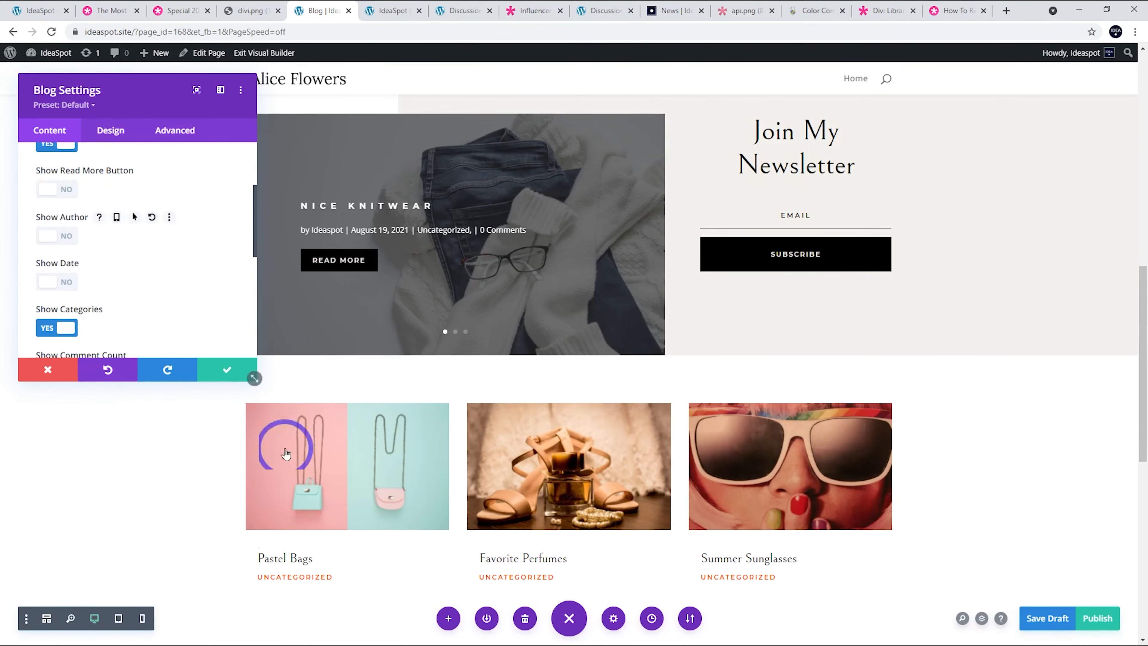
pyautogui.scroll(-1, 372, 390)
pyautogui.scroll(-2, 624, 387)
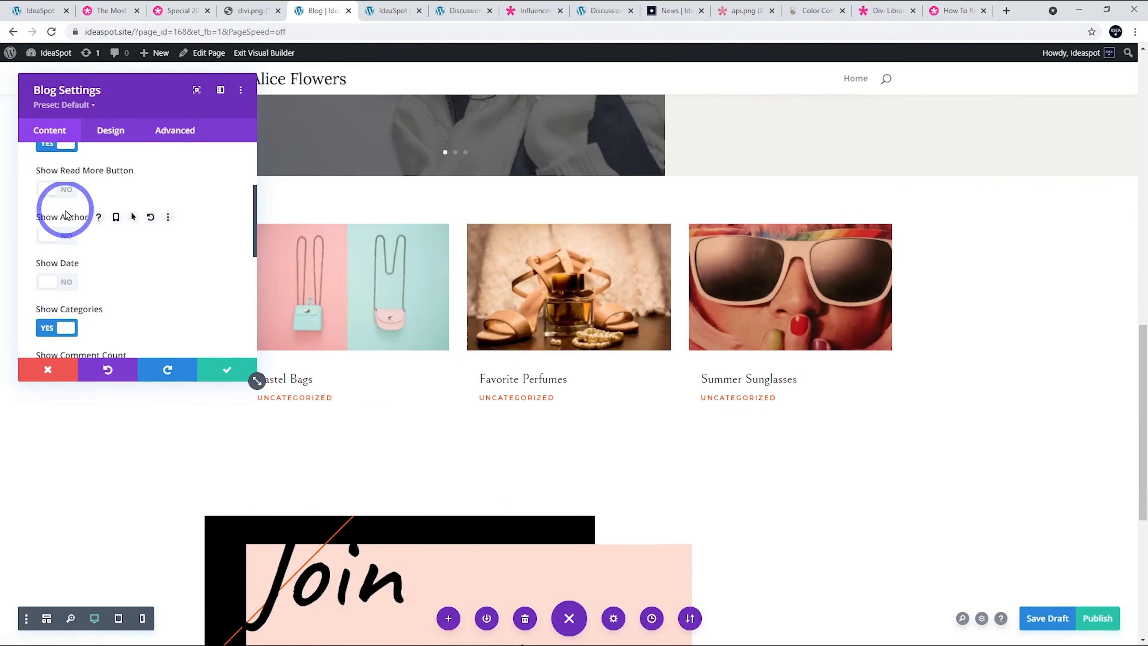
pyautogui.click(53, 192)
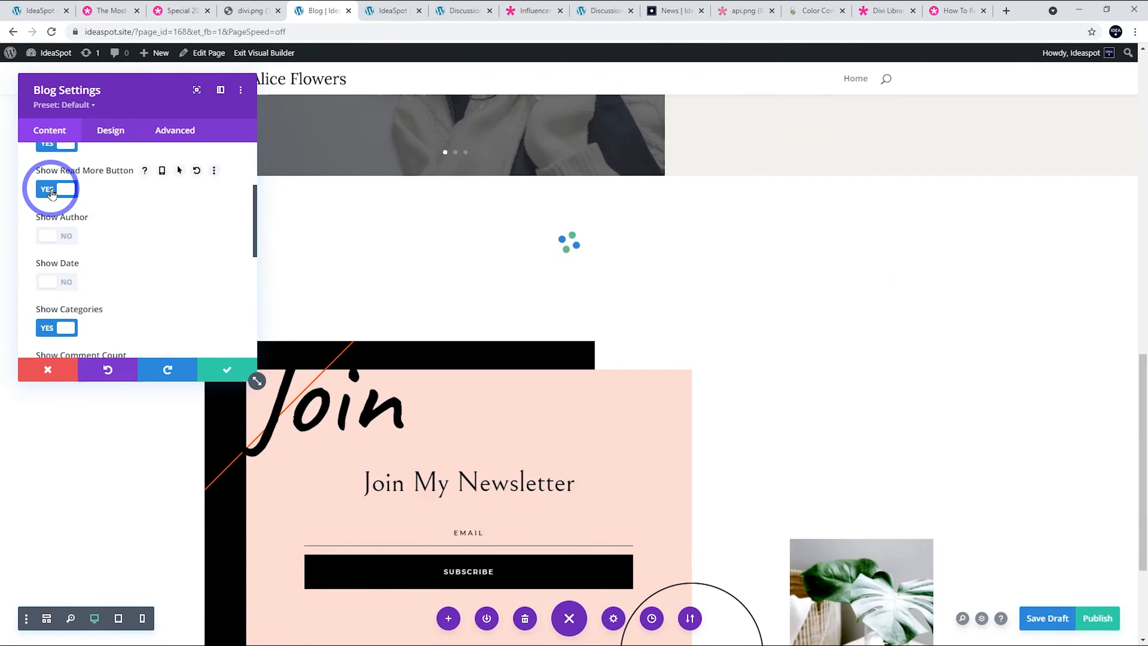
pyautogui.scroll(-2, 352, 428)
pyautogui.scroll(2, 484, 413)
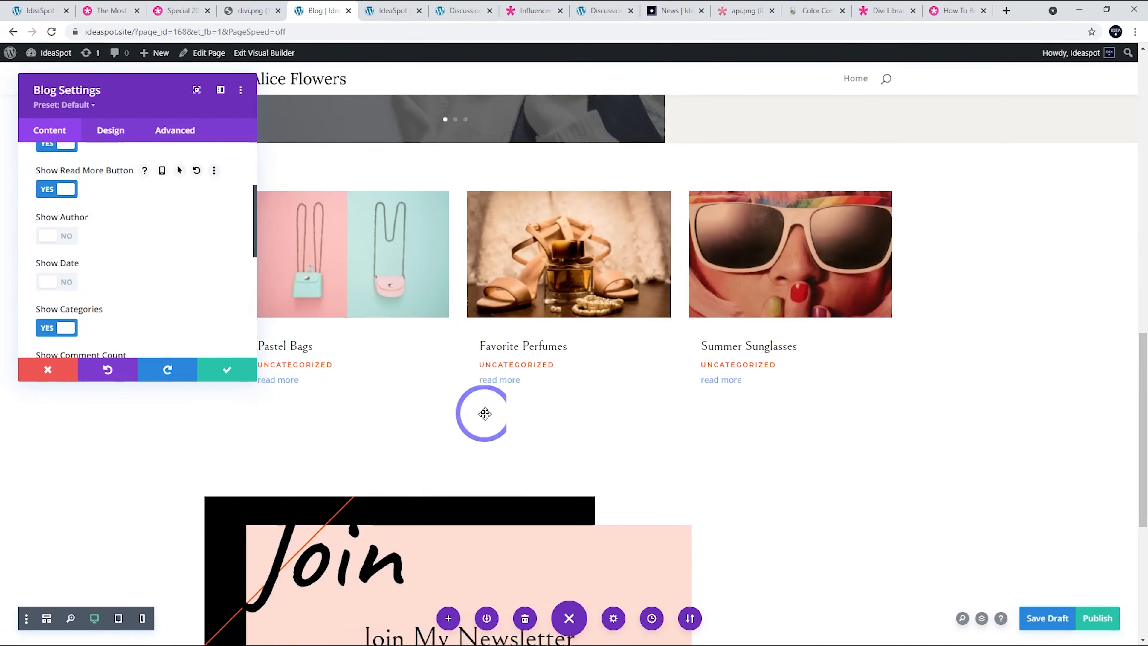
pyautogui.scroll(1, 484, 414)
pyautogui.click(54, 190)
# - Set Show Categories to NO and save the blog grid settings
pyautogui.scroll(-1, 190, 250)
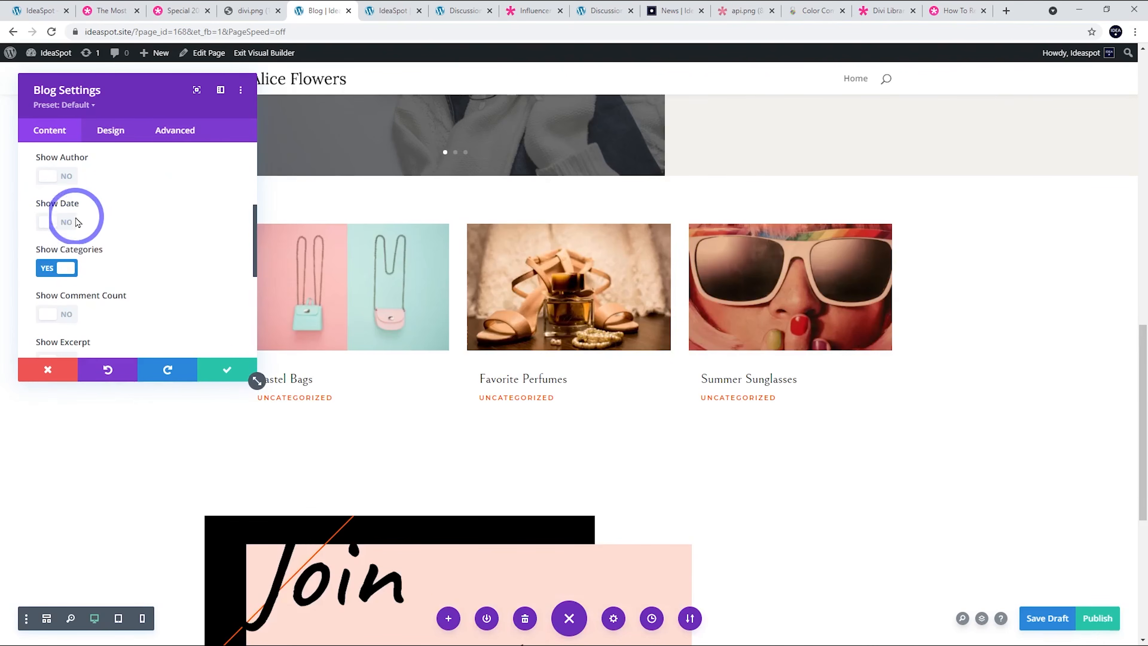
pyautogui.click(55, 276)
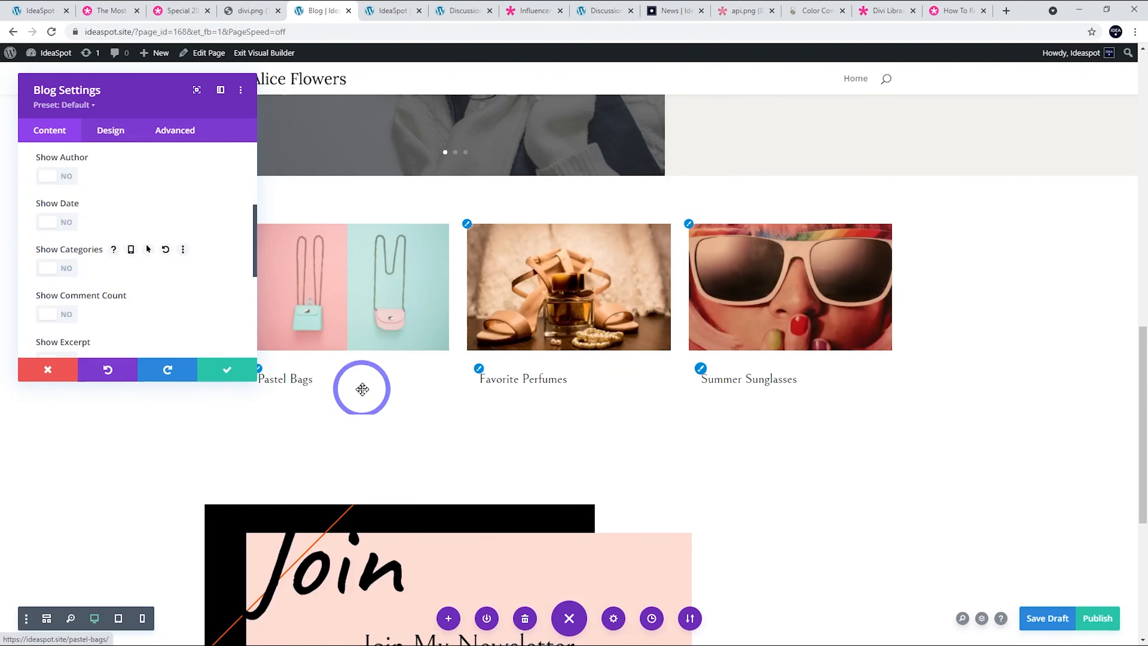
pyautogui.scroll(4, 497, 368)
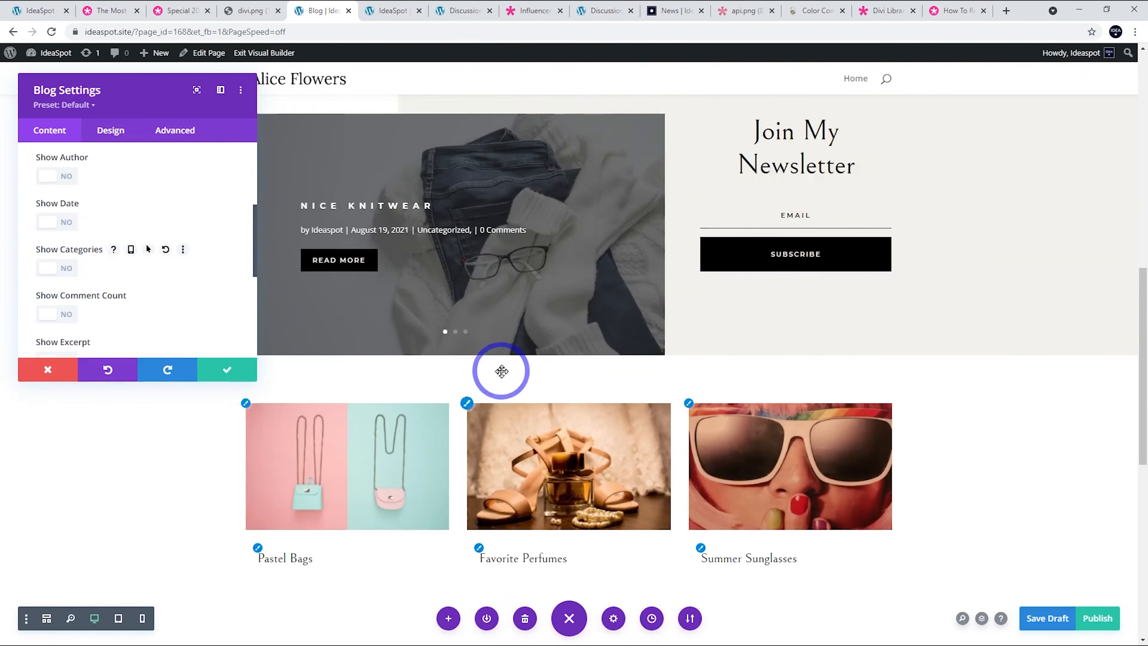
pyautogui.scroll(1, 502, 371)
pyautogui.click(228, 368)
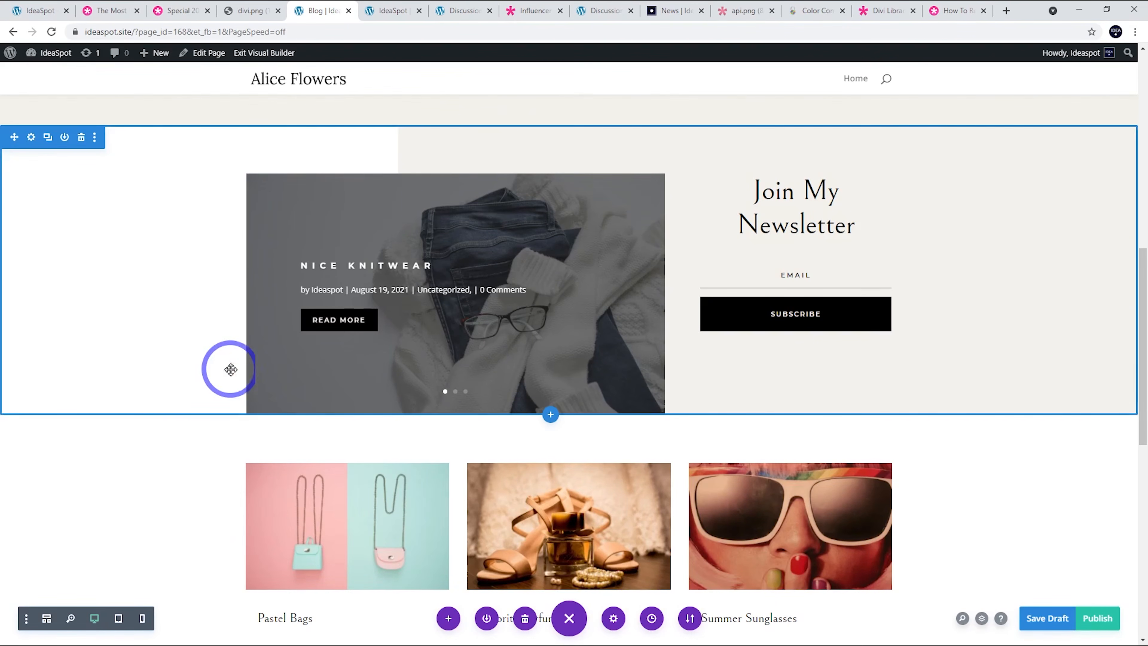
# - Set the post slider's Show Post Meta to NO and save
pyautogui.click(433, 204)
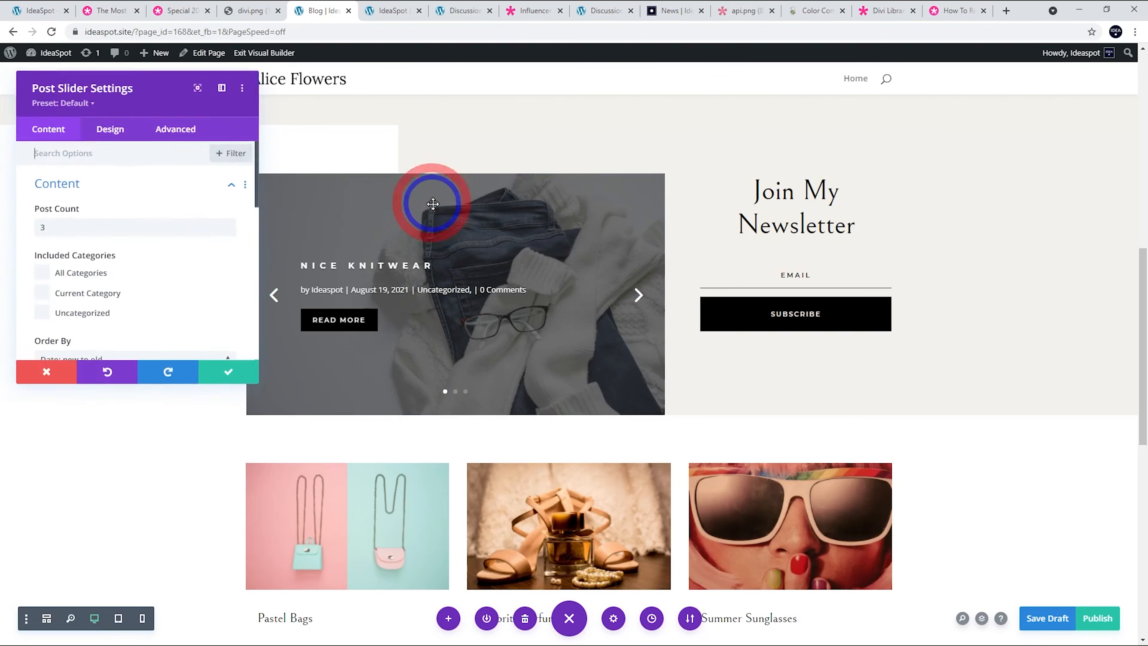
pyautogui.scroll(-6, 123, 239)
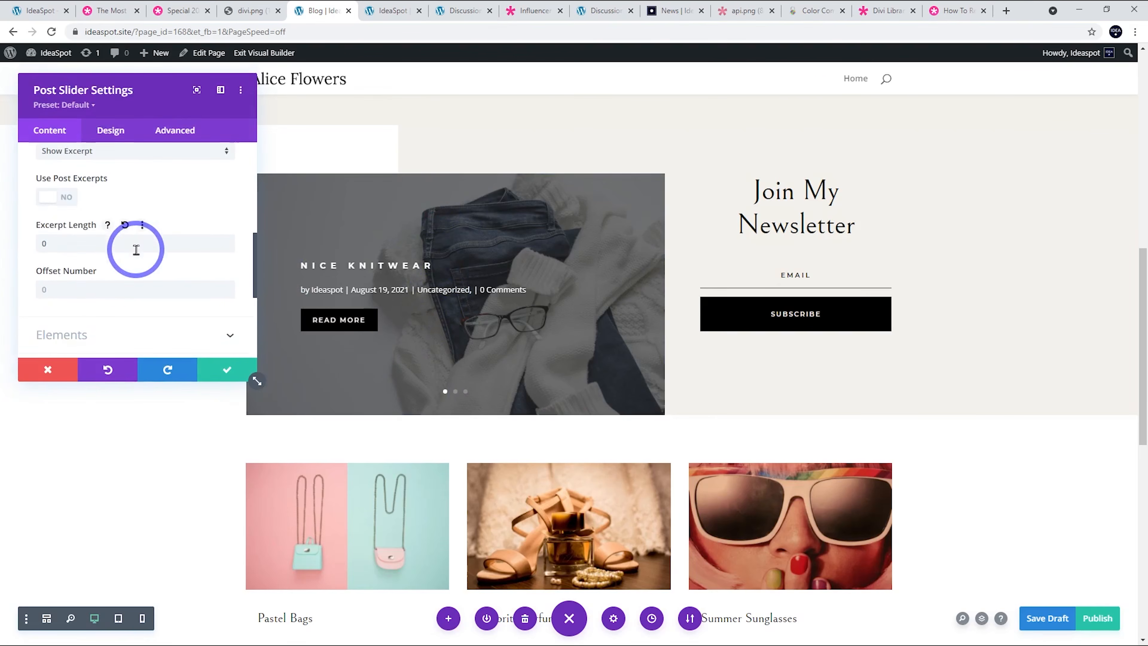
pyautogui.scroll(-2, 136, 250)
pyautogui.click(128, 270)
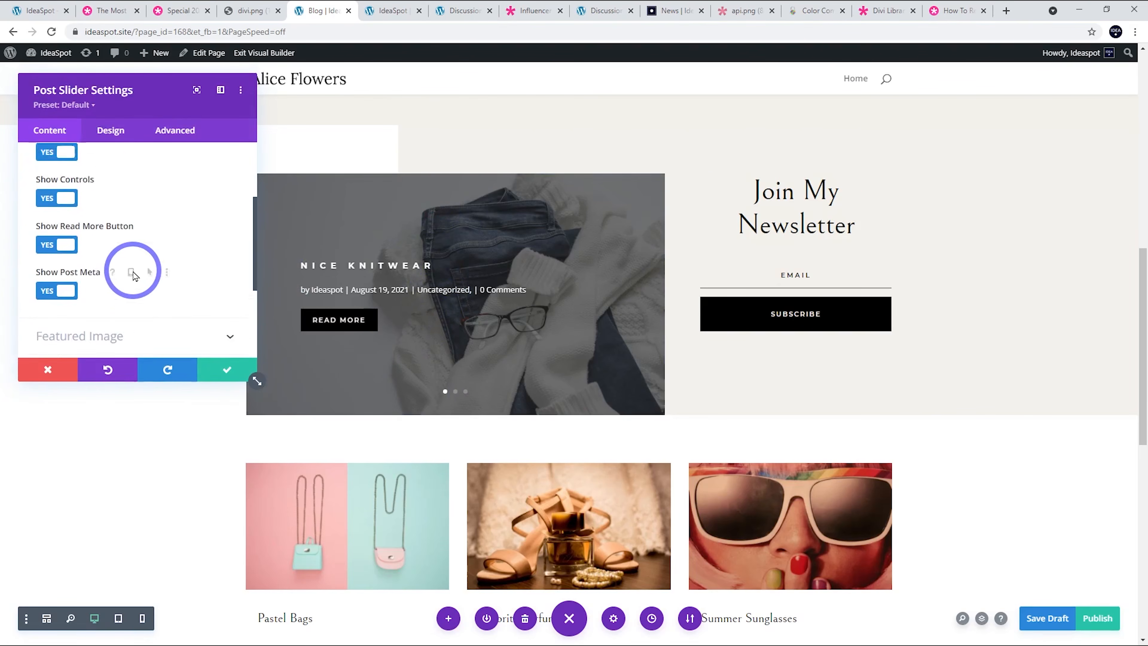
pyautogui.scroll(2, 133, 276)
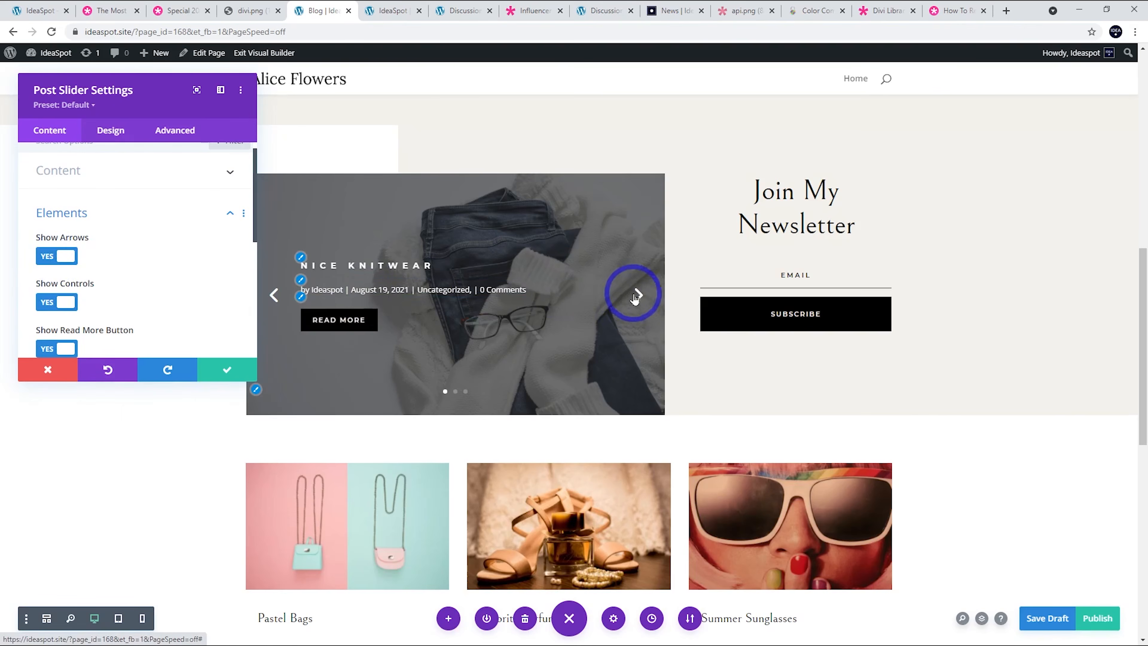
pyautogui.scroll(-2, 159, 296)
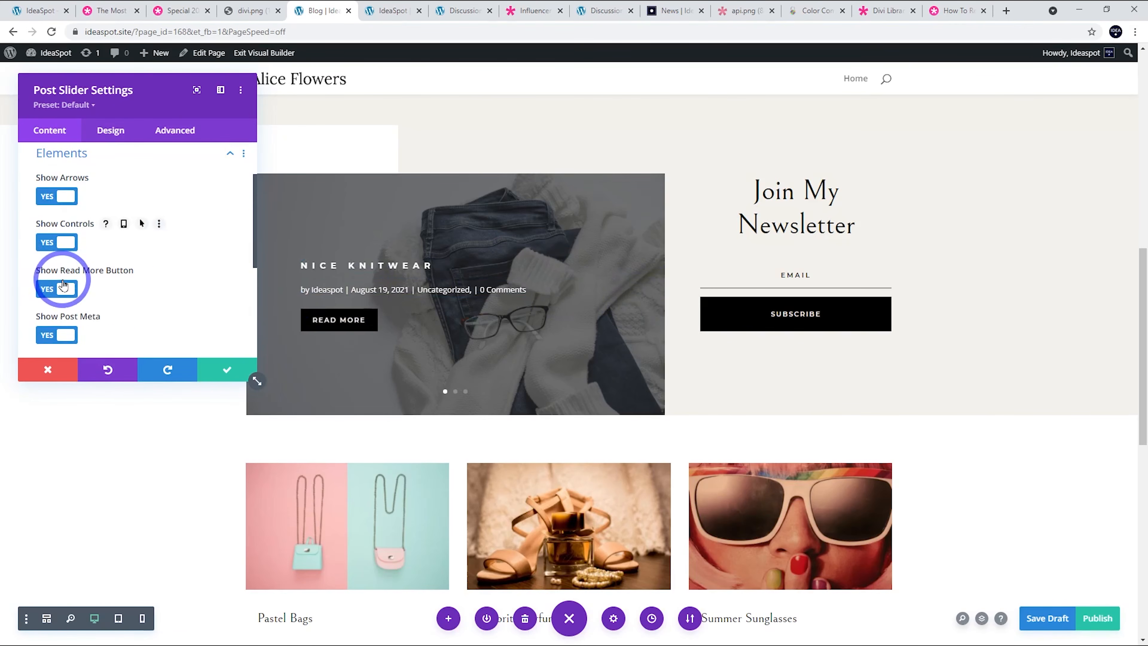
pyautogui.scroll(-2, 85, 312)
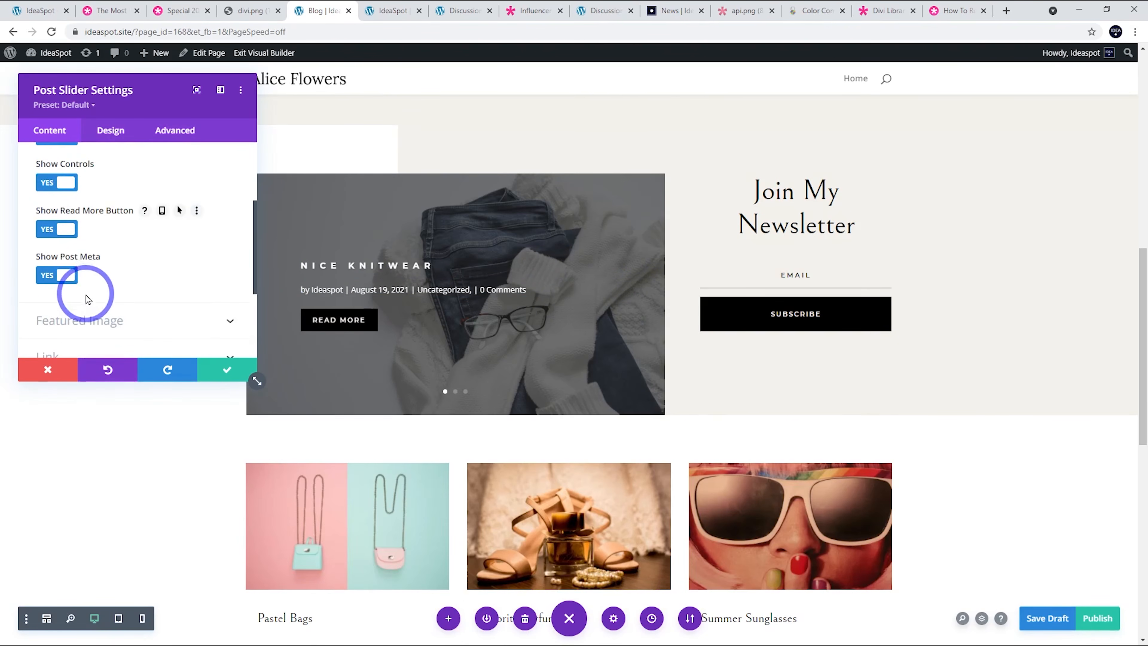
pyautogui.click(57, 276)
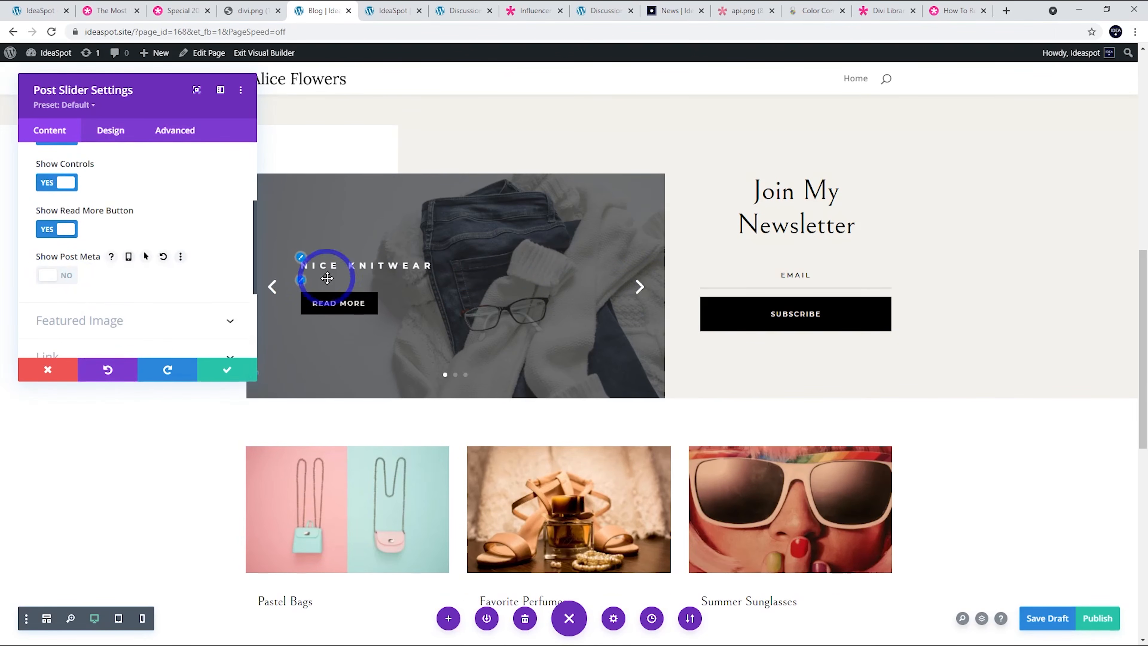
pyautogui.click(227, 370)
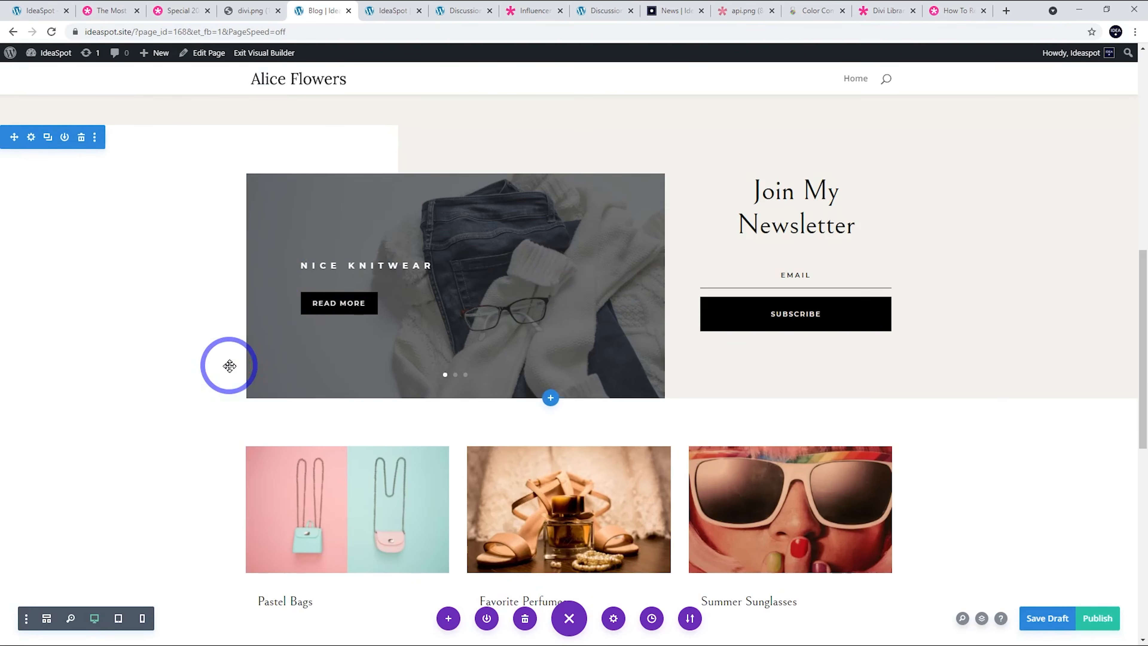
# - Step through the slider's slides forward twice and back once to preview them
pyautogui.click(637, 286)
pyautogui.click(637, 286)
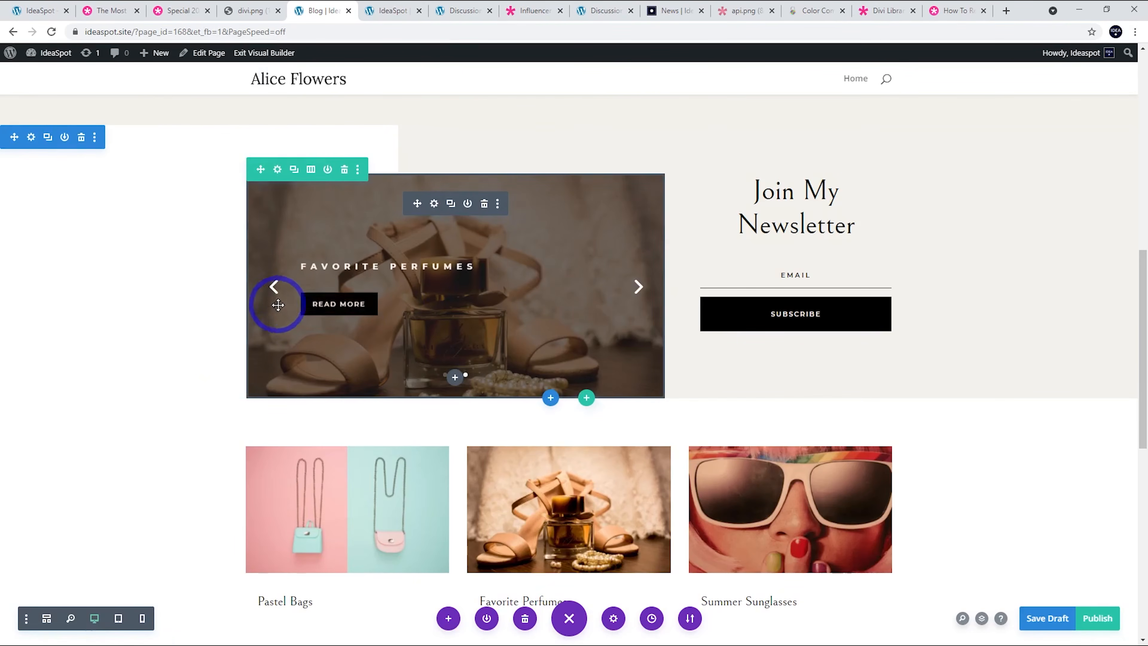
pyautogui.click(274, 286)
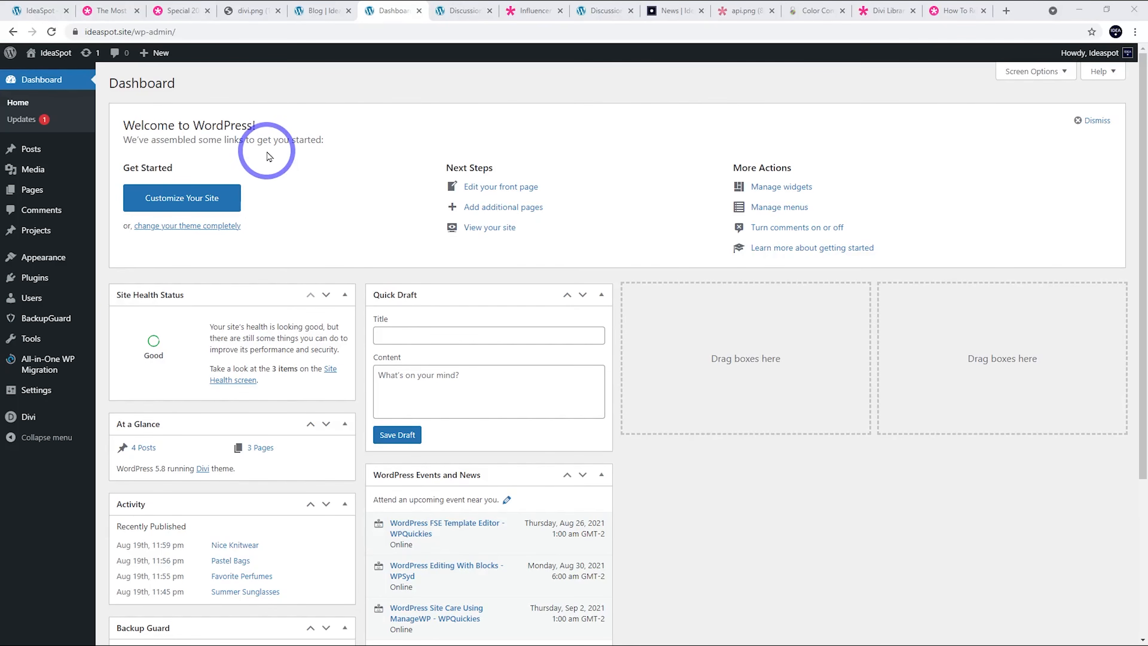
# - Rename the Uncategorized post category to Lifestyle with slug lifestyle and save it
pyautogui.moveTo(45, 150)
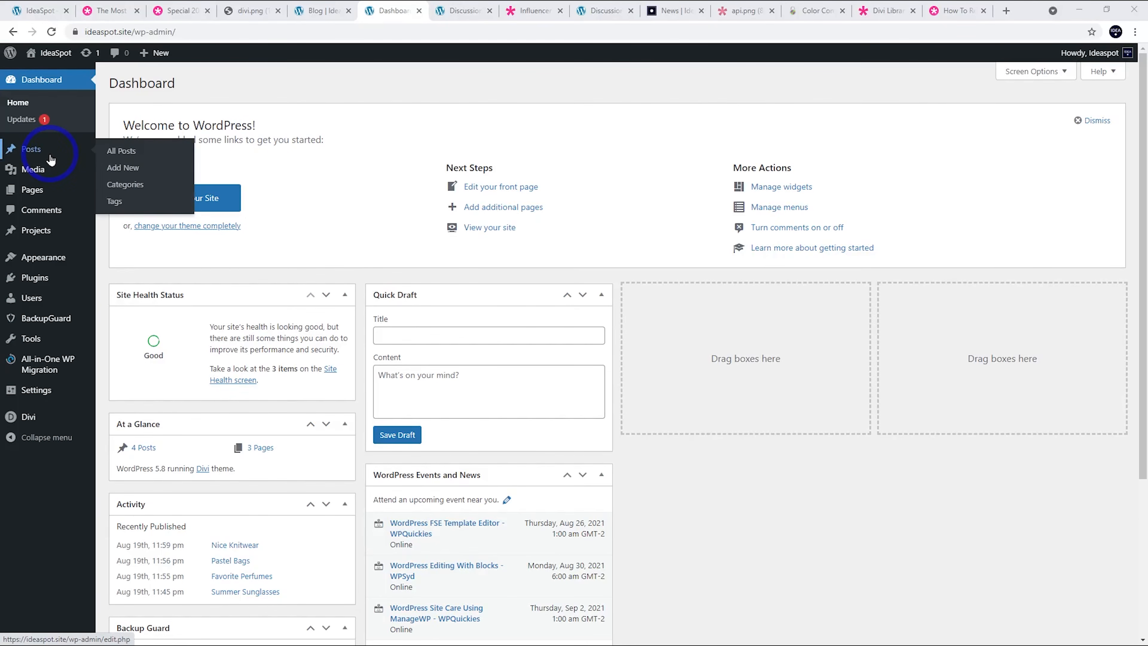
pyautogui.click(125, 185)
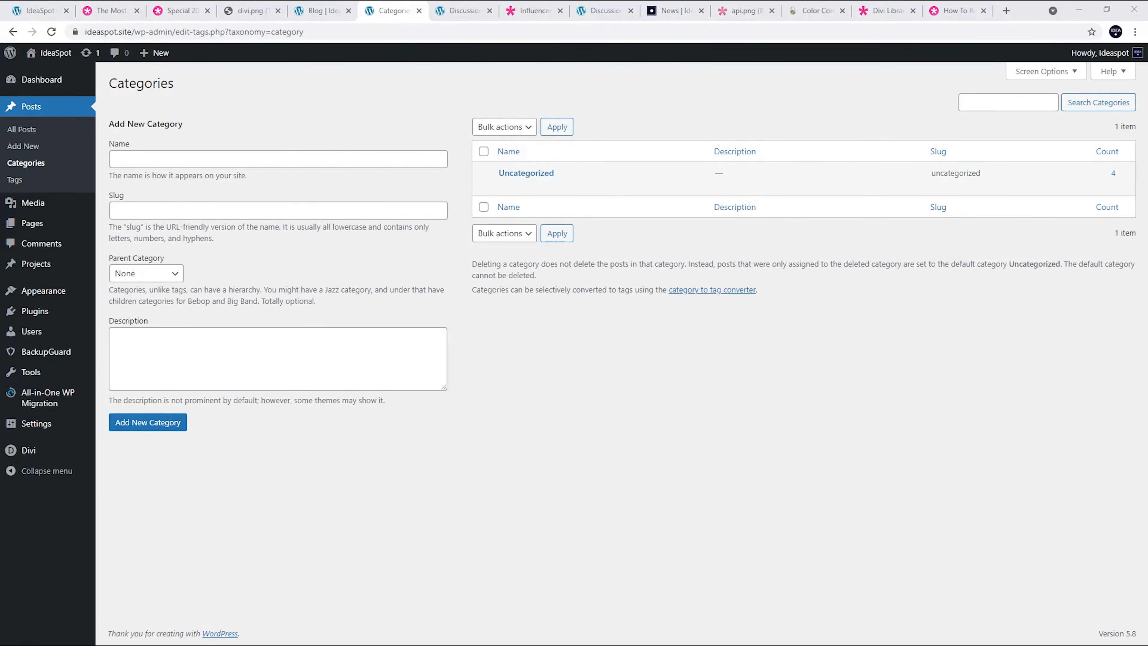
pyautogui.click(503, 184)
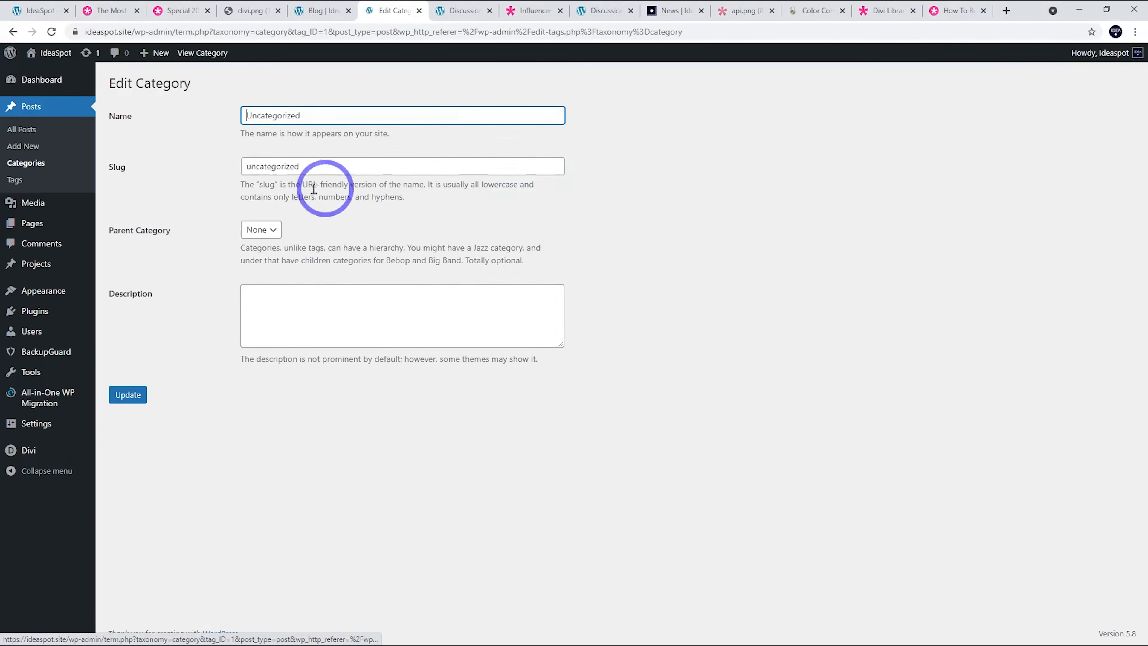
pyautogui.click(305, 119)
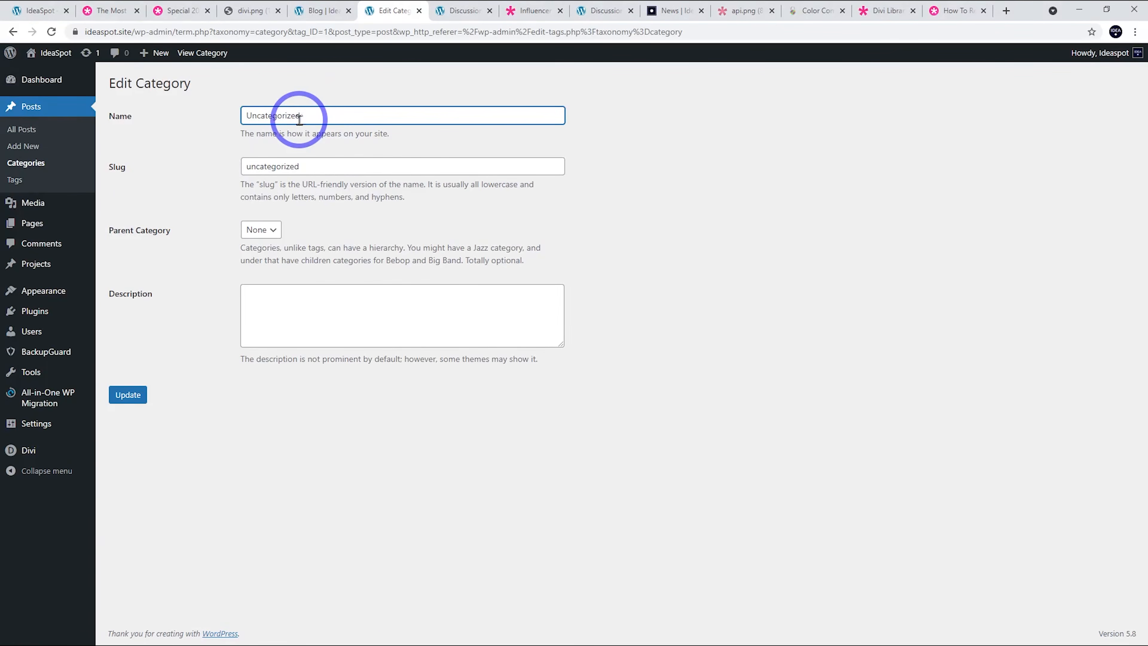
pyautogui.doubleClick(308, 108)
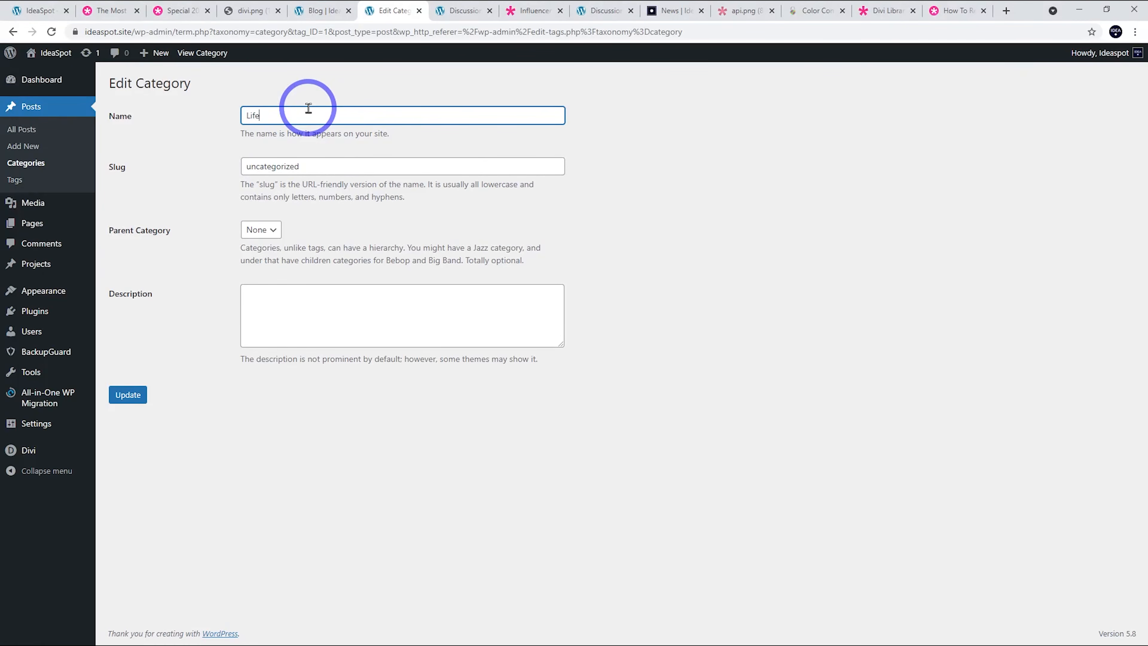
pyautogui.press('Tab')
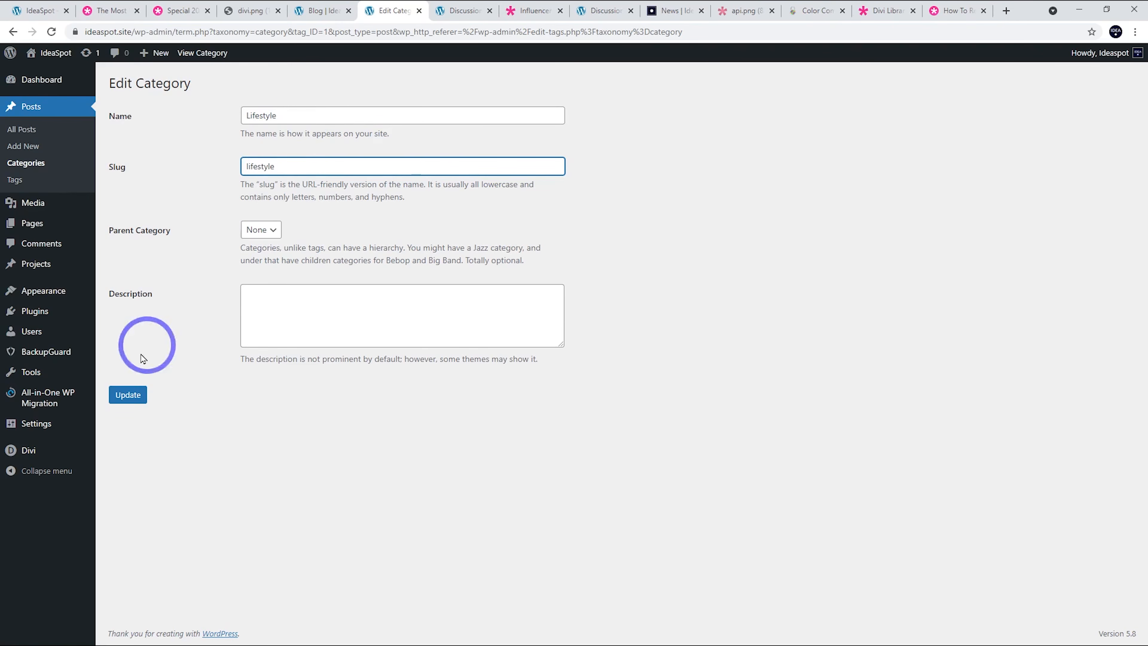
pyautogui.click(125, 392)
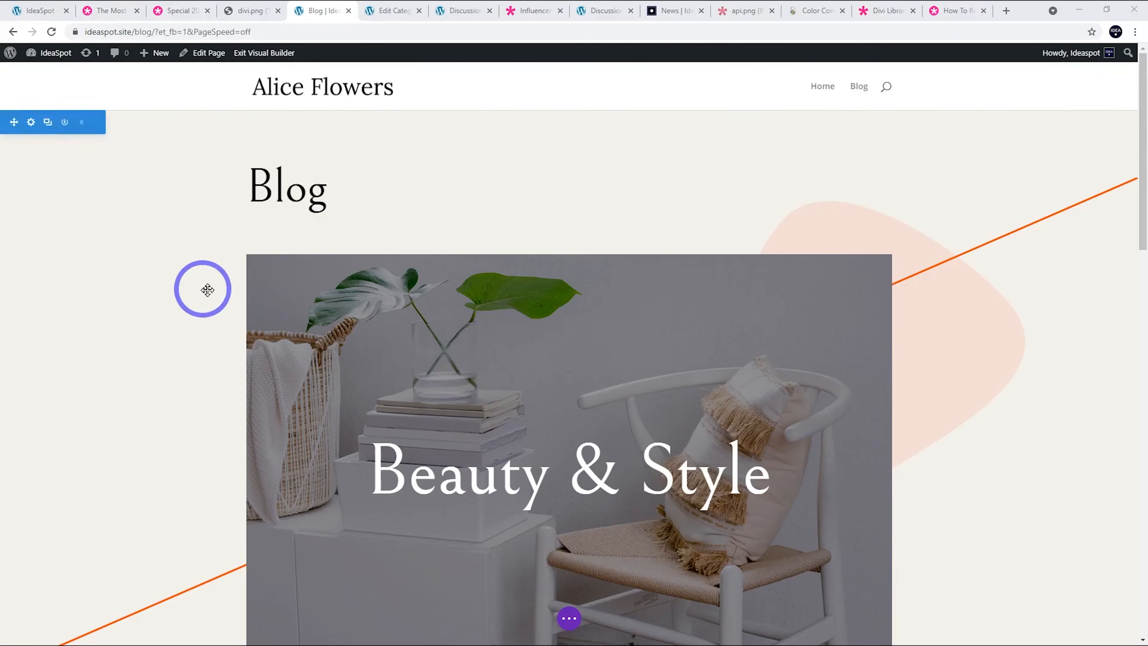
pyautogui.scroll(-14, 207, 289)
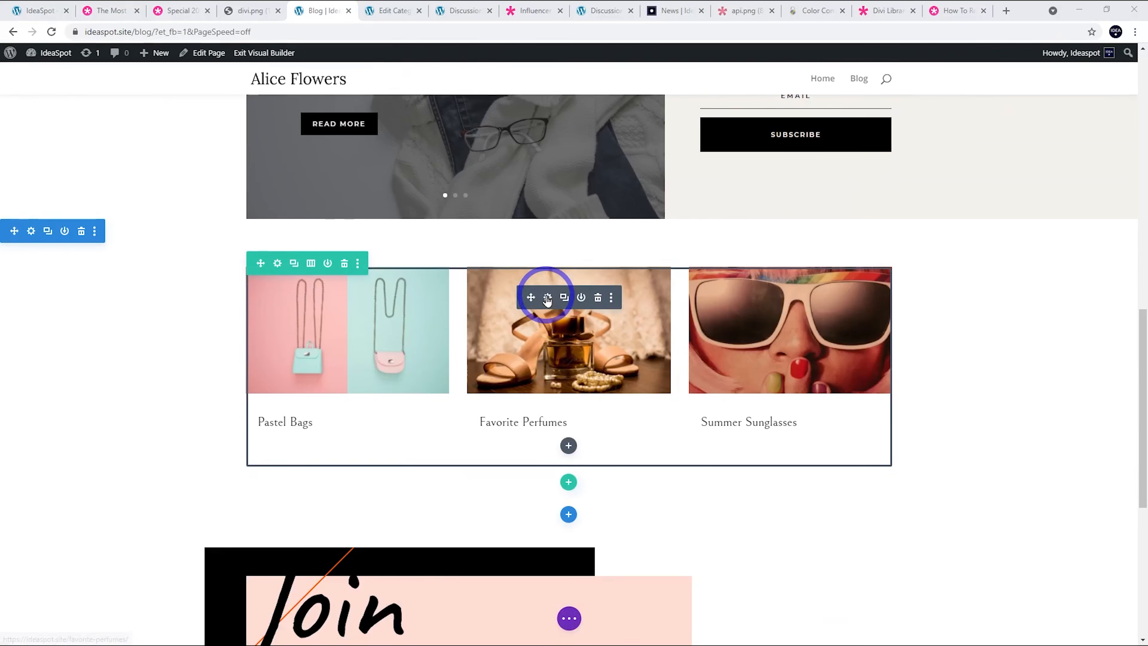
# - Tick Lifestyle and All Categories under the blog grid's Included Categories and save
pyautogui.click(547, 297)
pyautogui.scroll(-3, 159, 253)
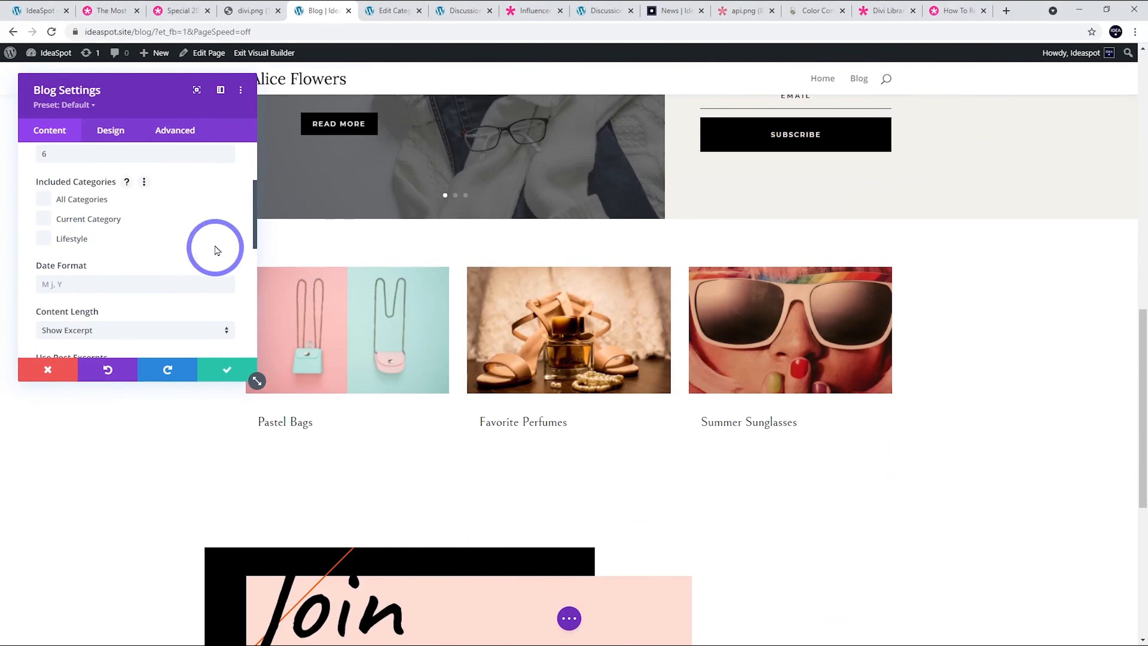
pyautogui.click(62, 243)
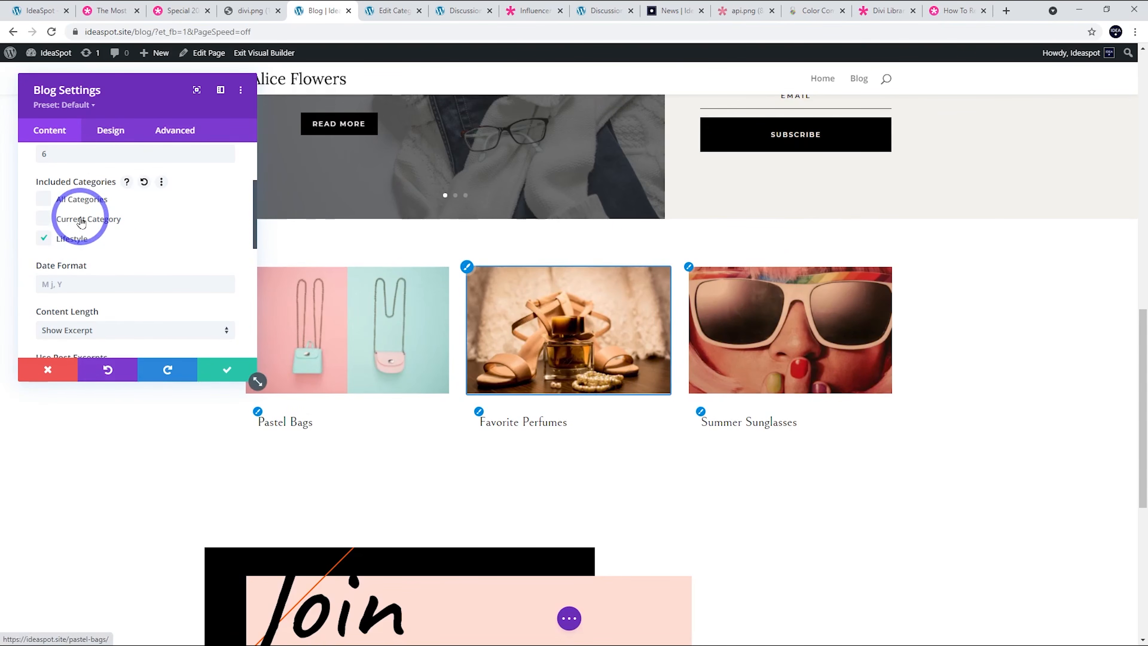
pyautogui.click(44, 199)
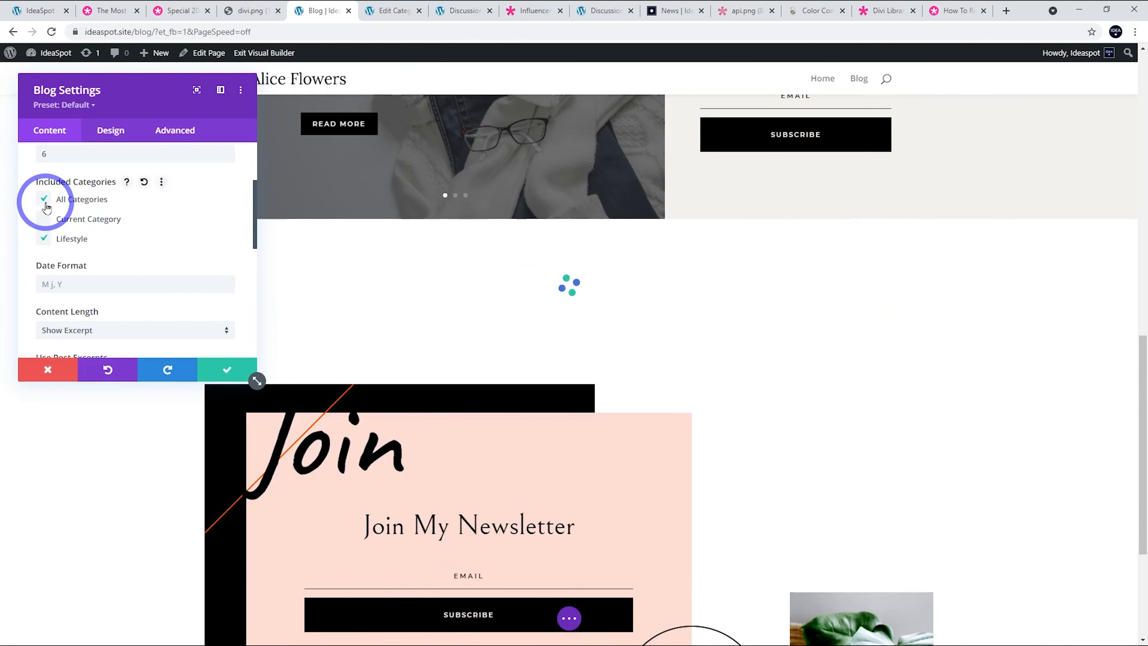
pyautogui.click(239, 383)
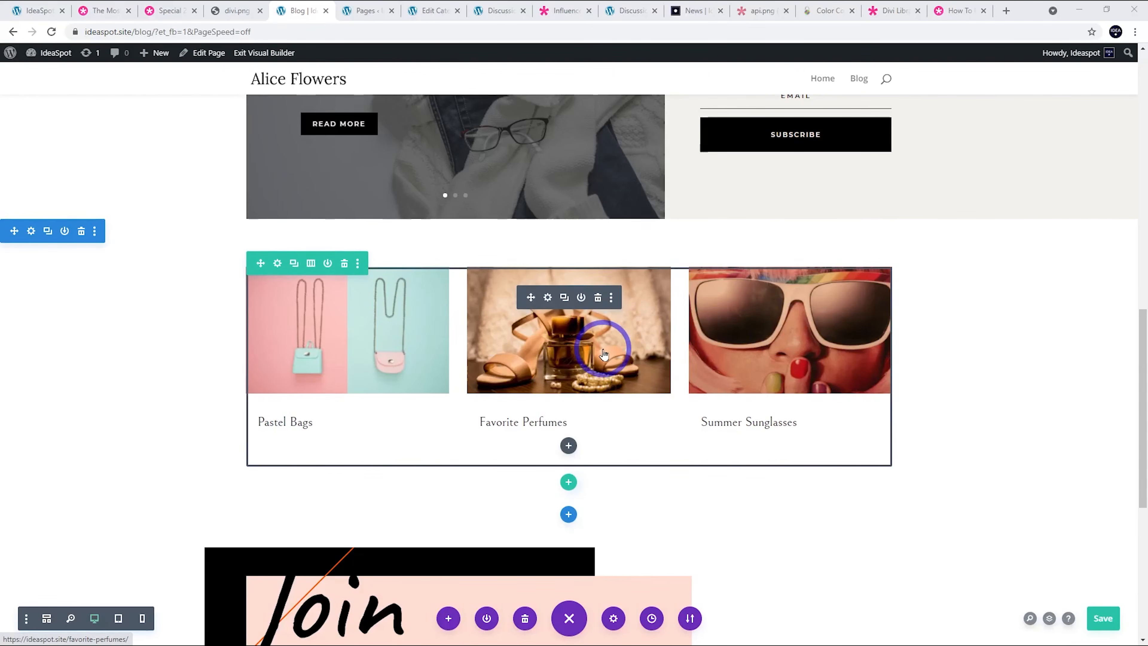
# - Open the Home page in the Divi visual builder from the Pages list
pyautogui.click(365, 10)
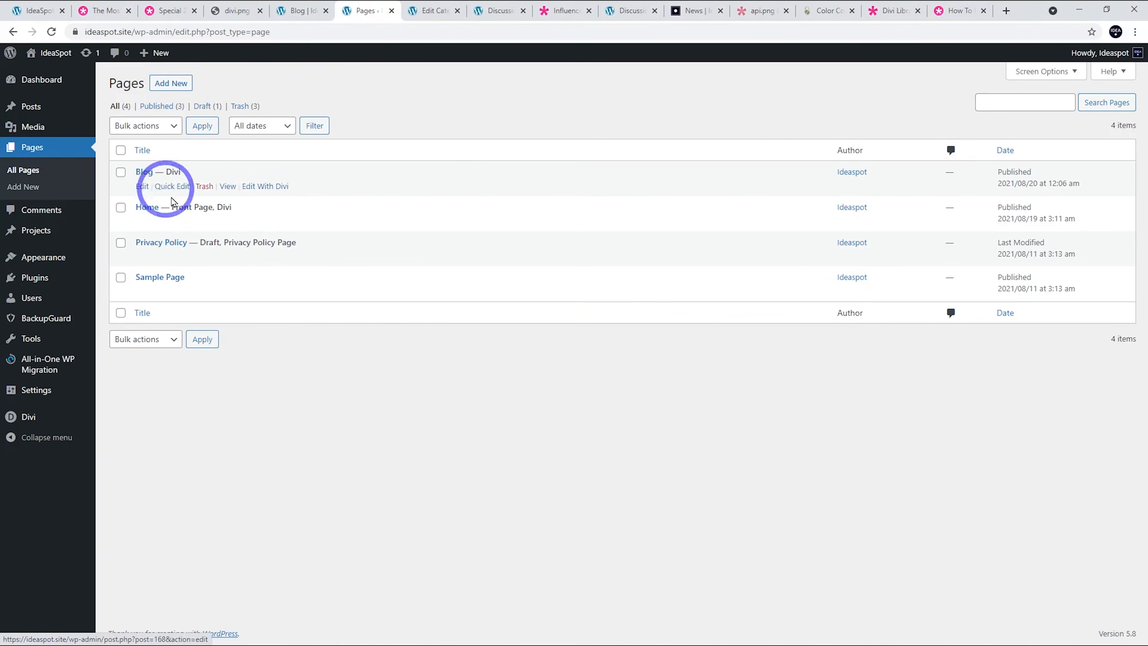
pyautogui.click(264, 222)
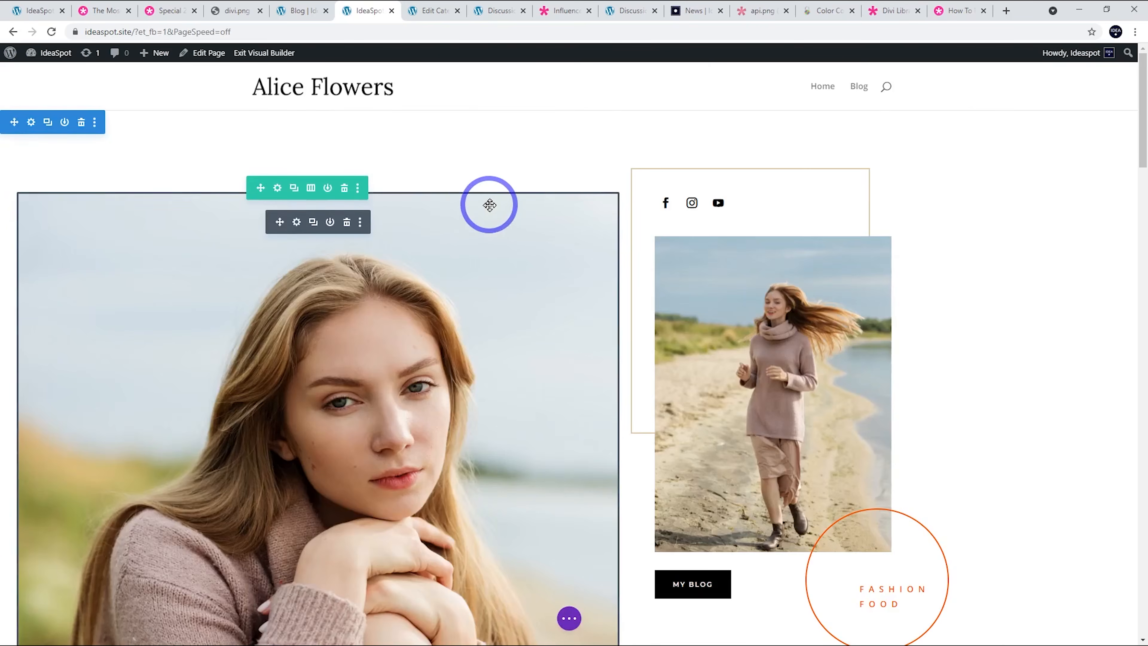
pyautogui.scroll(-20, 490, 205)
pyautogui.scroll(-7, 498, 204)
pyautogui.scroll(5, 542, 235)
pyautogui.scroll(7, 538, 330)
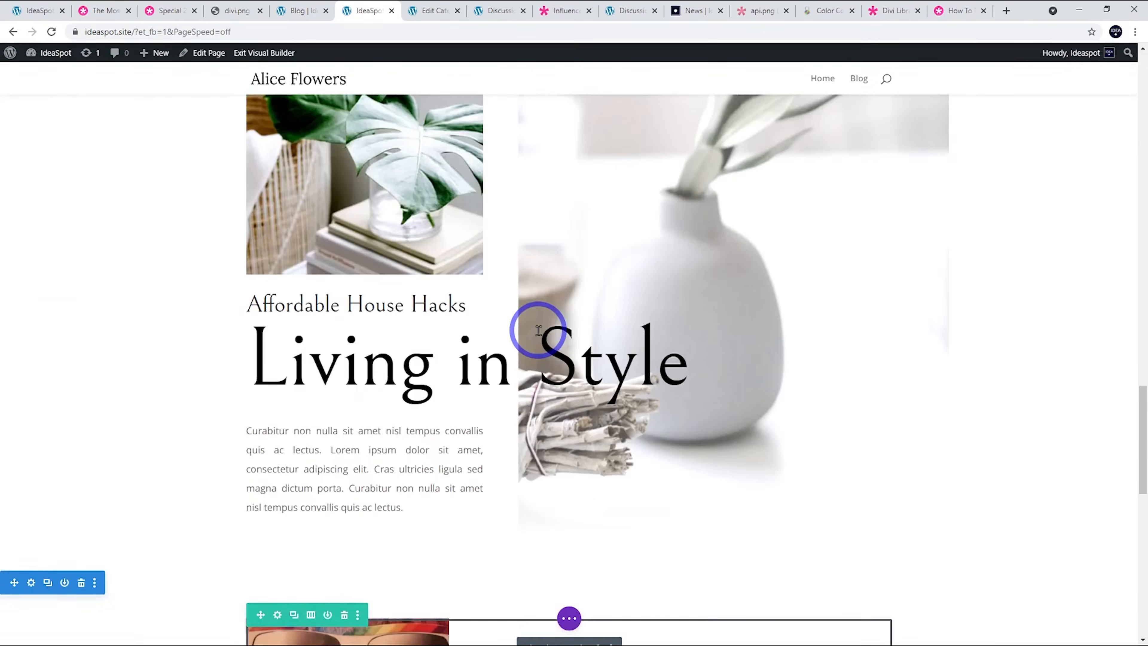
pyautogui.scroll(-7, 538, 330)
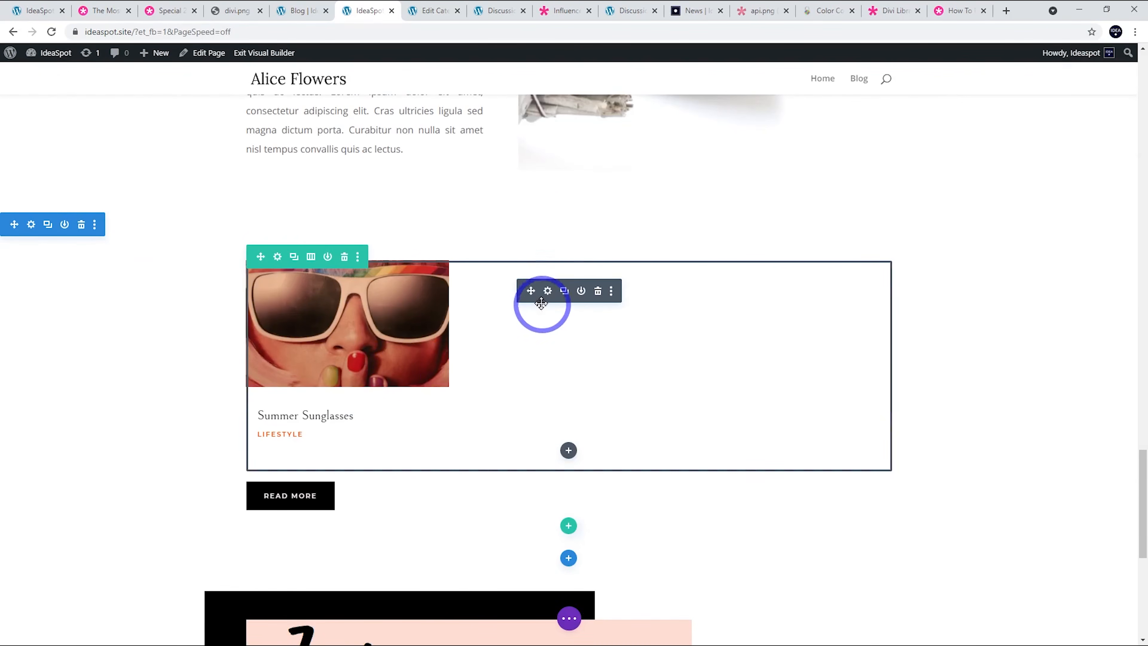
# - Set the homepage post grid's Post Count to 3 and save
pyautogui.click(548, 290)
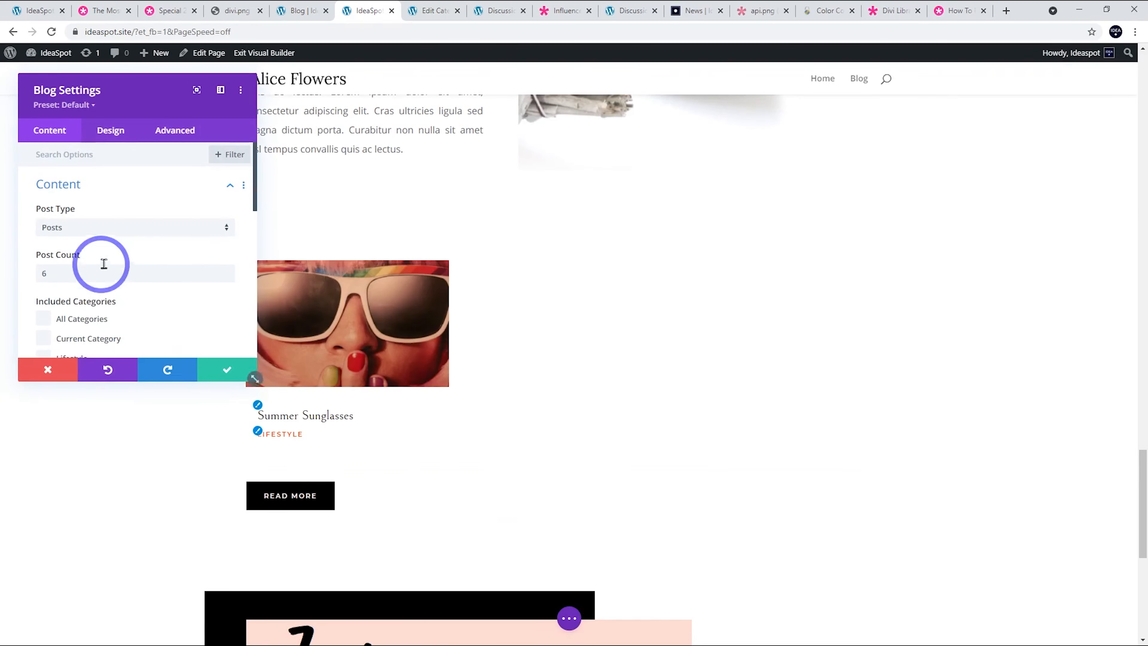
pyautogui.scroll(-5, 143, 237)
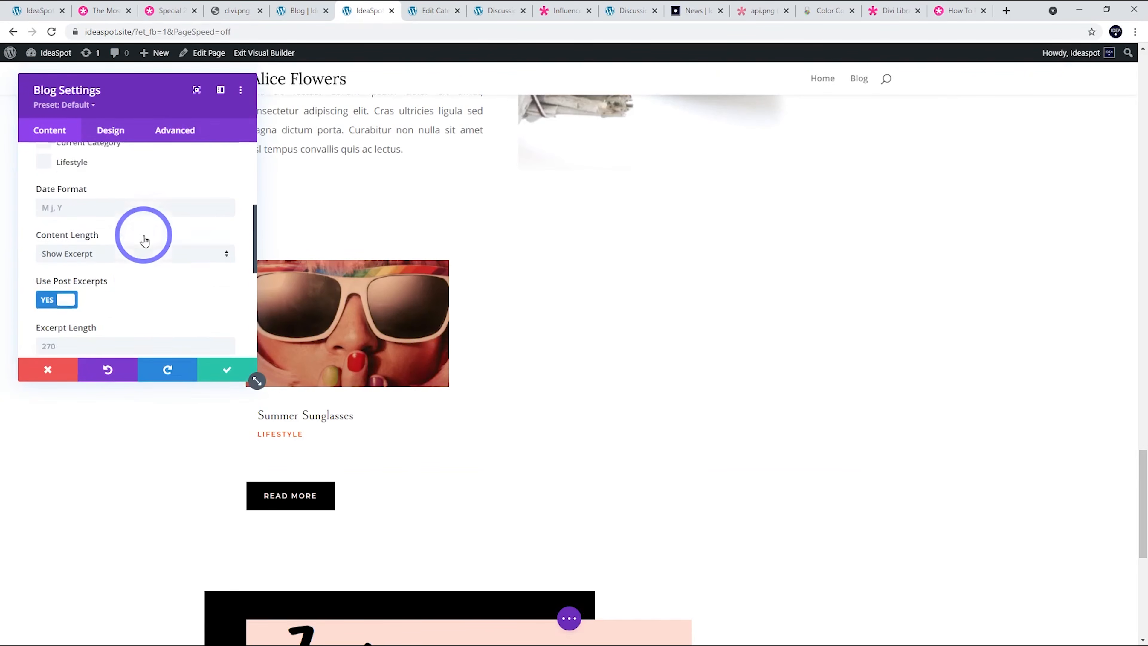
pyautogui.scroll(-3, 144, 239)
pyautogui.click(63, 230)
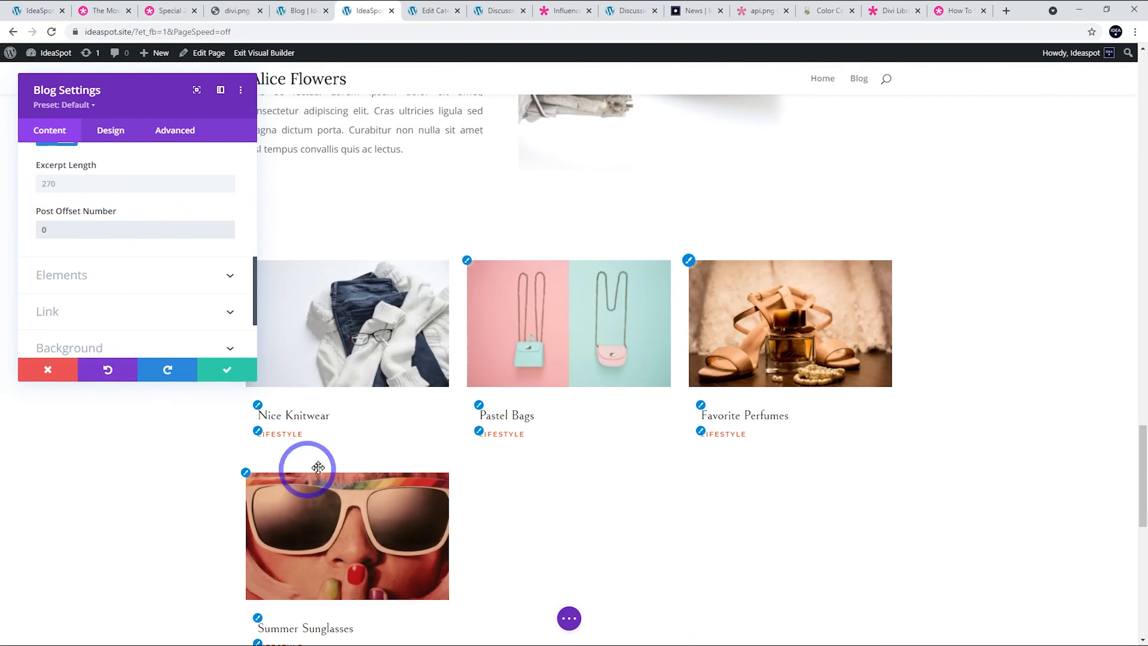
pyautogui.scroll(-2, 307, 469)
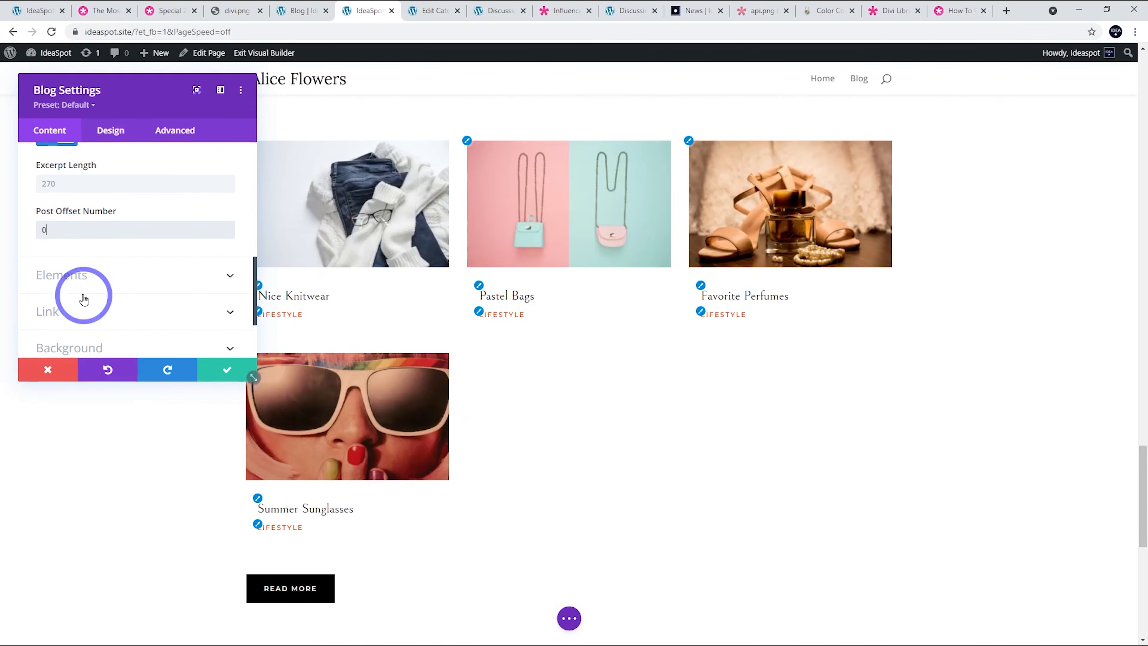
pyautogui.scroll(-1, 132, 280)
pyautogui.scroll(-2, 132, 280)
pyautogui.scroll(10, 152, 275)
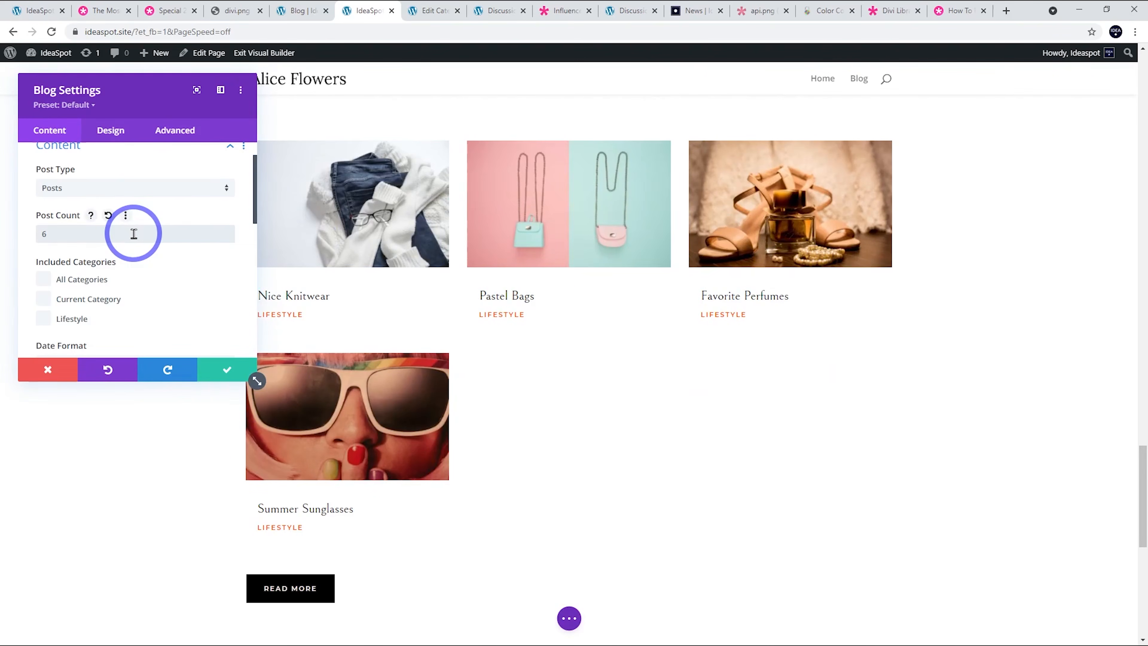
pyautogui.write('3')
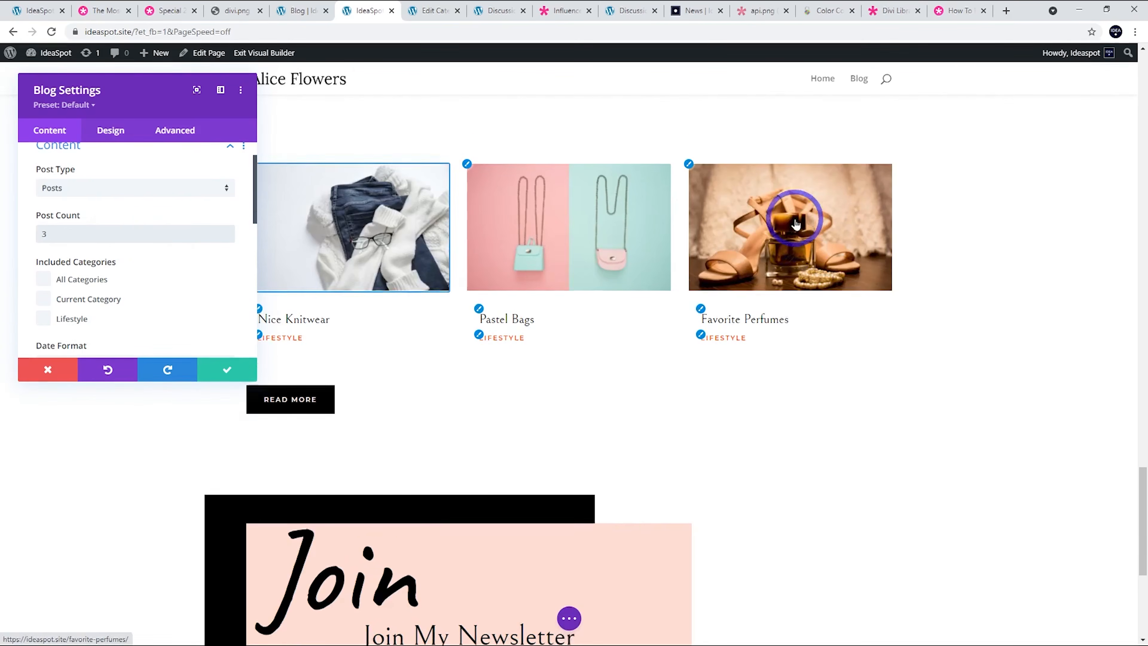
pyautogui.scroll(1, 794, 221)
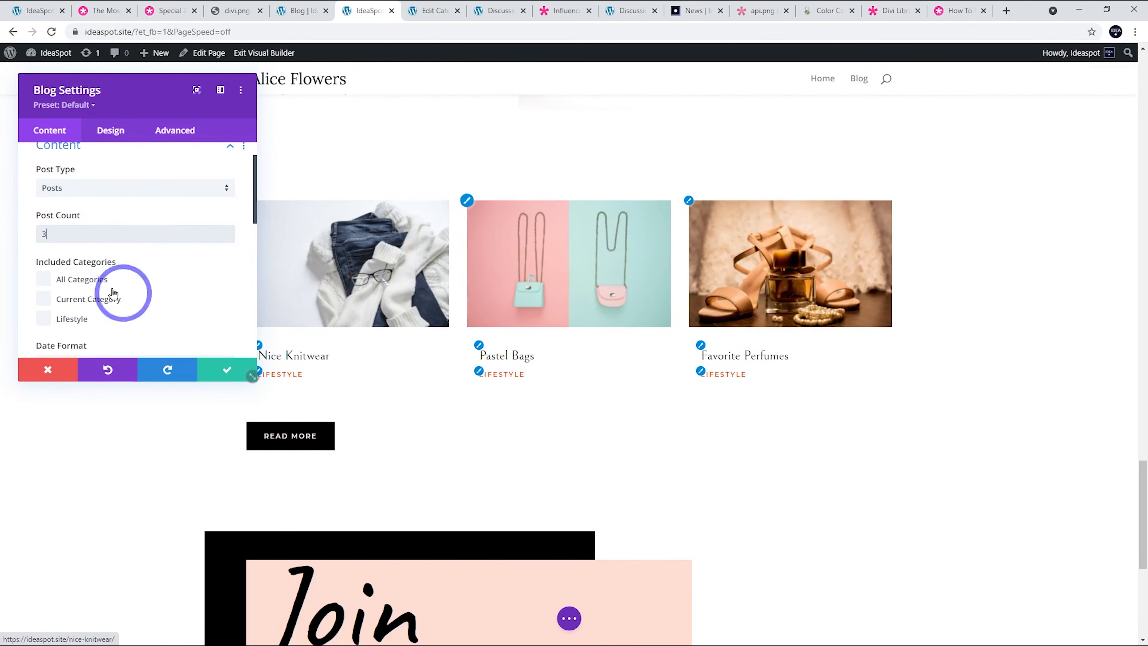
pyautogui.click(227, 370)
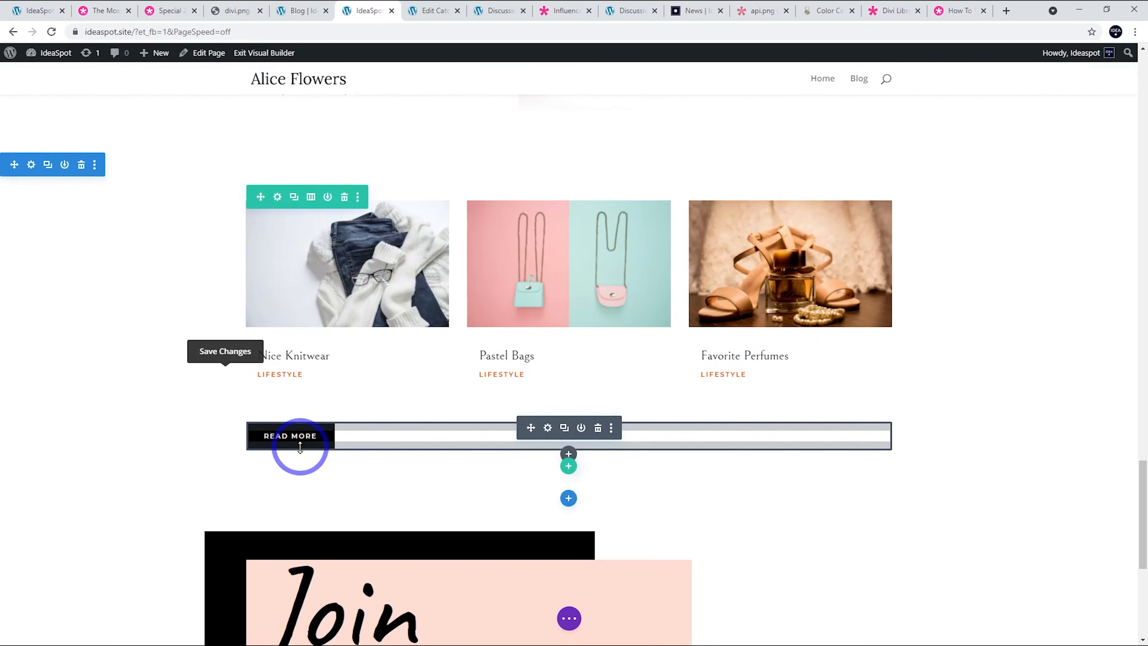
# - Delete the Read More button below the homepage posts
pyautogui.click(597, 428)
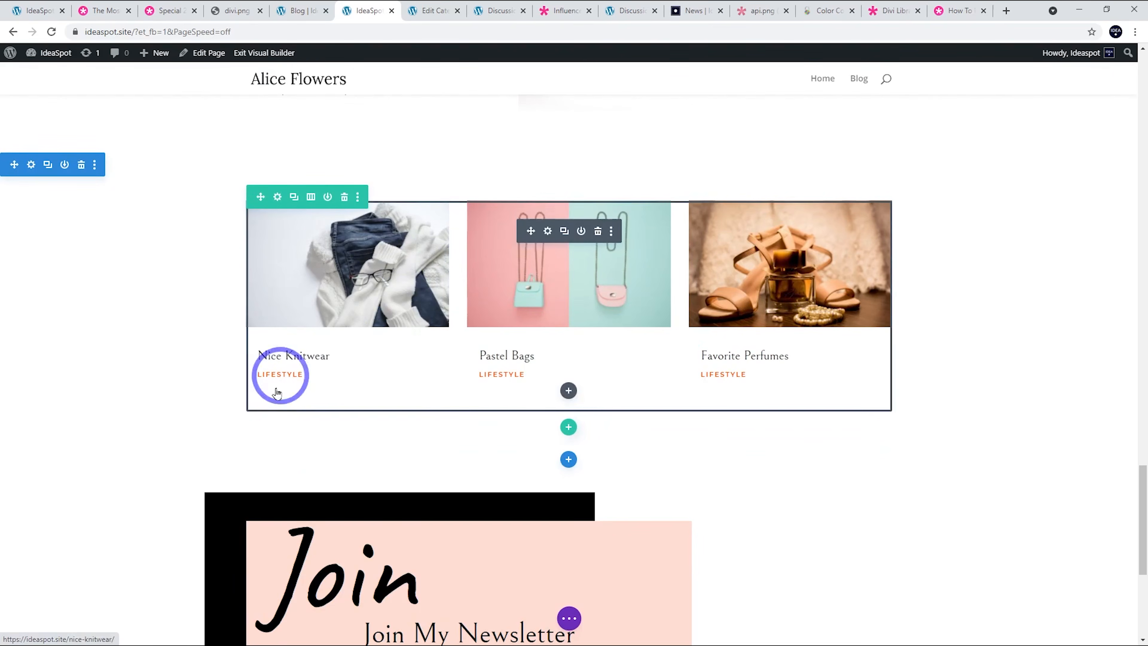
pyautogui.scroll(1, 535, 204)
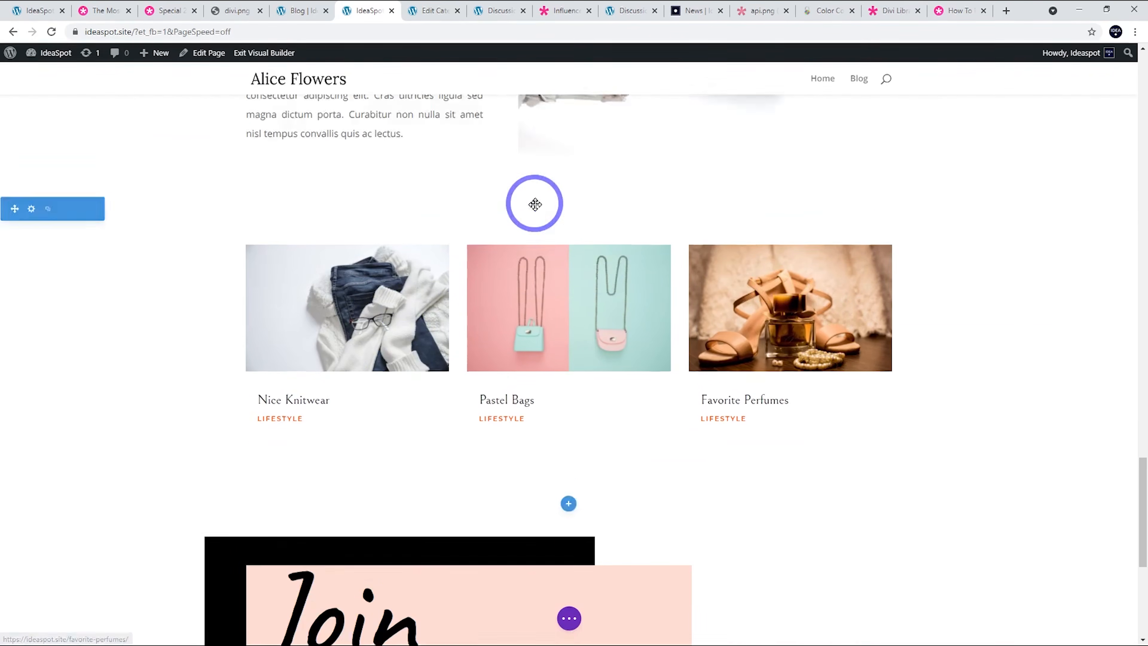
pyautogui.scroll(2, 535, 204)
pyautogui.scroll(-2, 395, 323)
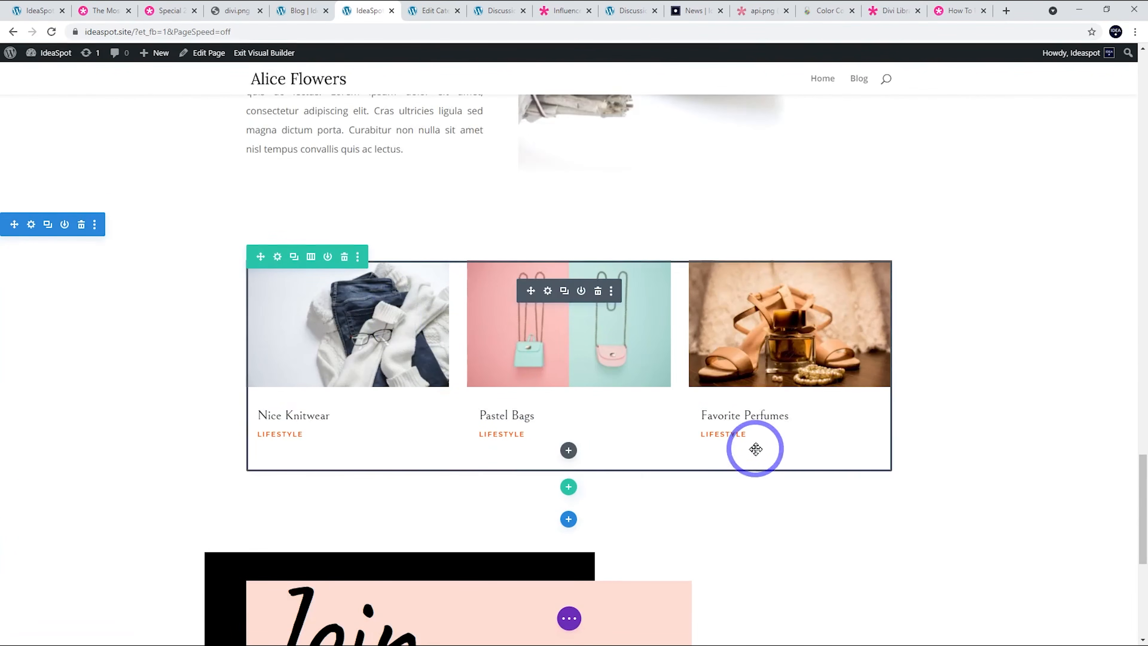
# - In the blog module's Elements settings, turn off Show Categories
pyautogui.click(548, 291)
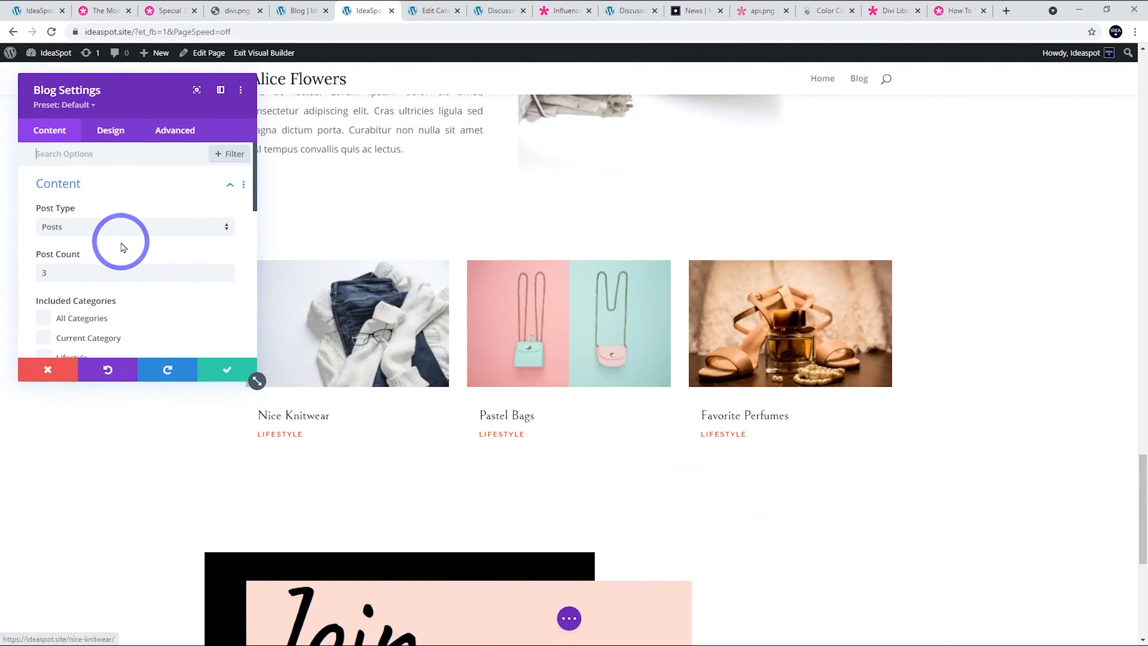
pyautogui.scroll(-6, 121, 246)
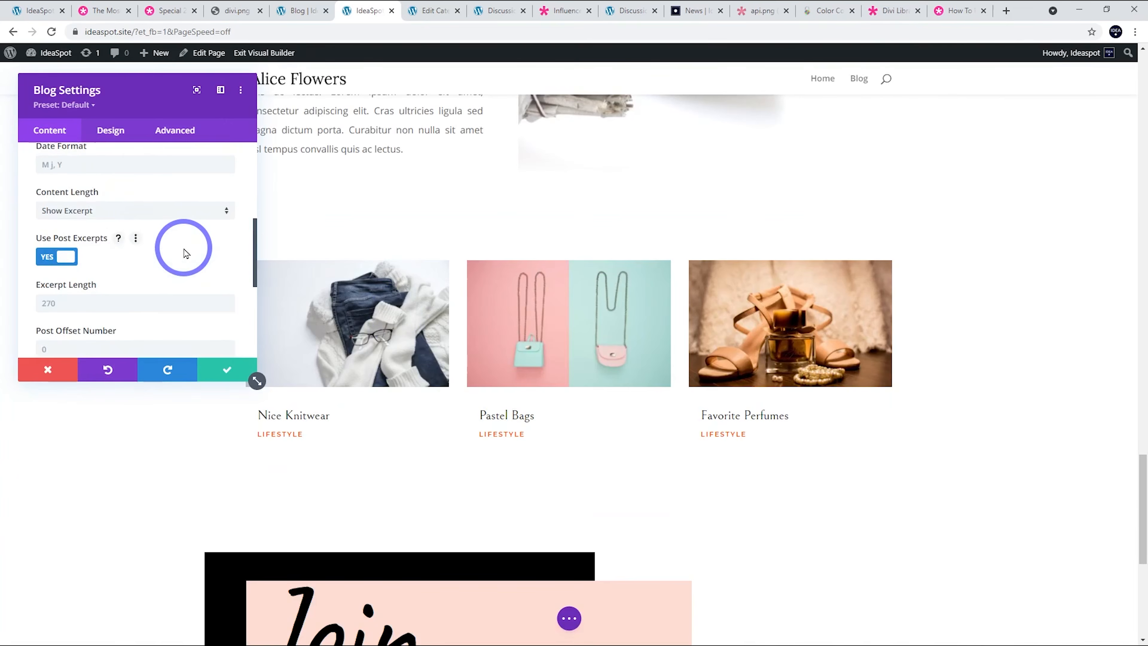
pyautogui.scroll(-5, 183, 248)
pyautogui.click(175, 270)
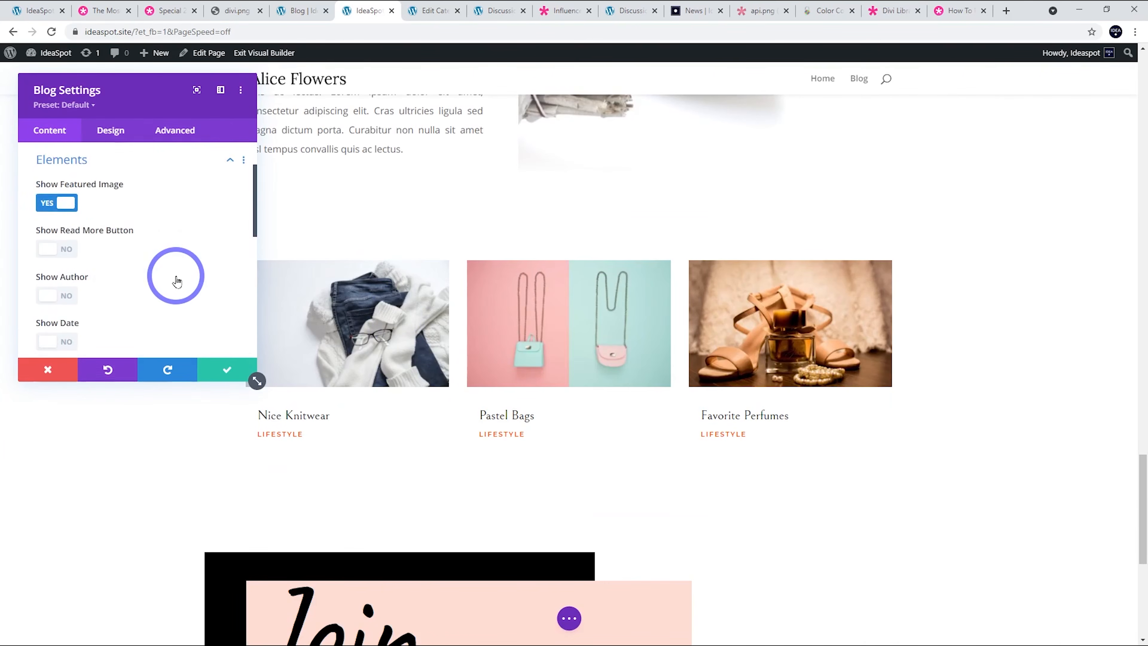
pyautogui.scroll(-2, 175, 277)
pyautogui.scroll(-2, 174, 274)
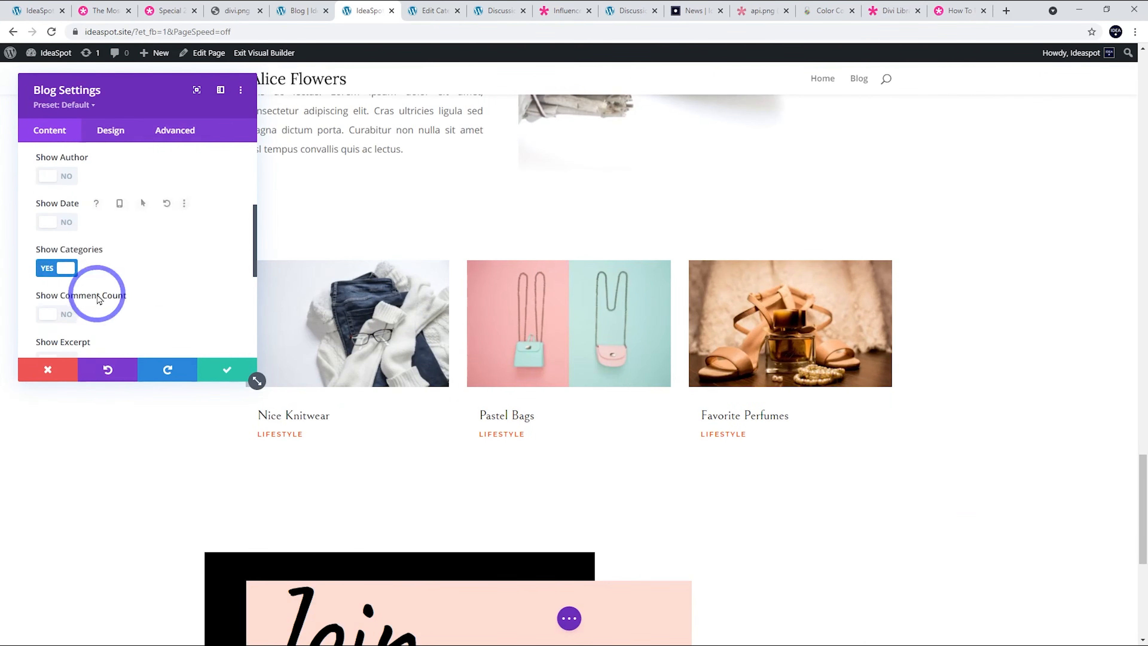
pyautogui.click(56, 270)
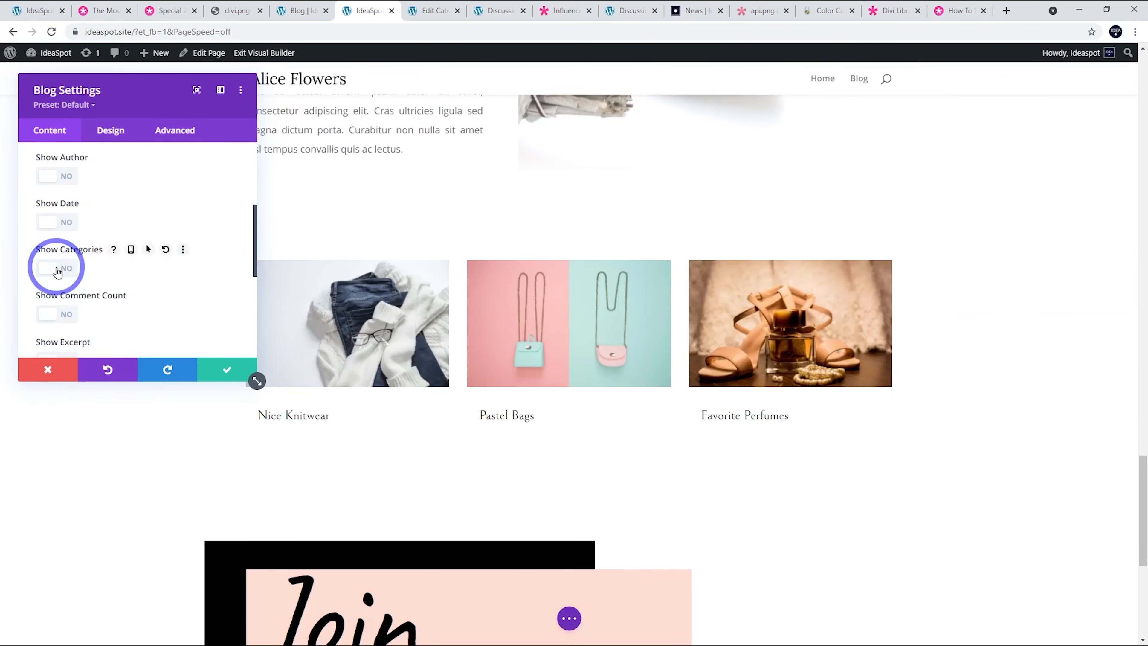
pyautogui.scroll(1, 151, 267)
pyautogui.scroll(-1, 152, 265)
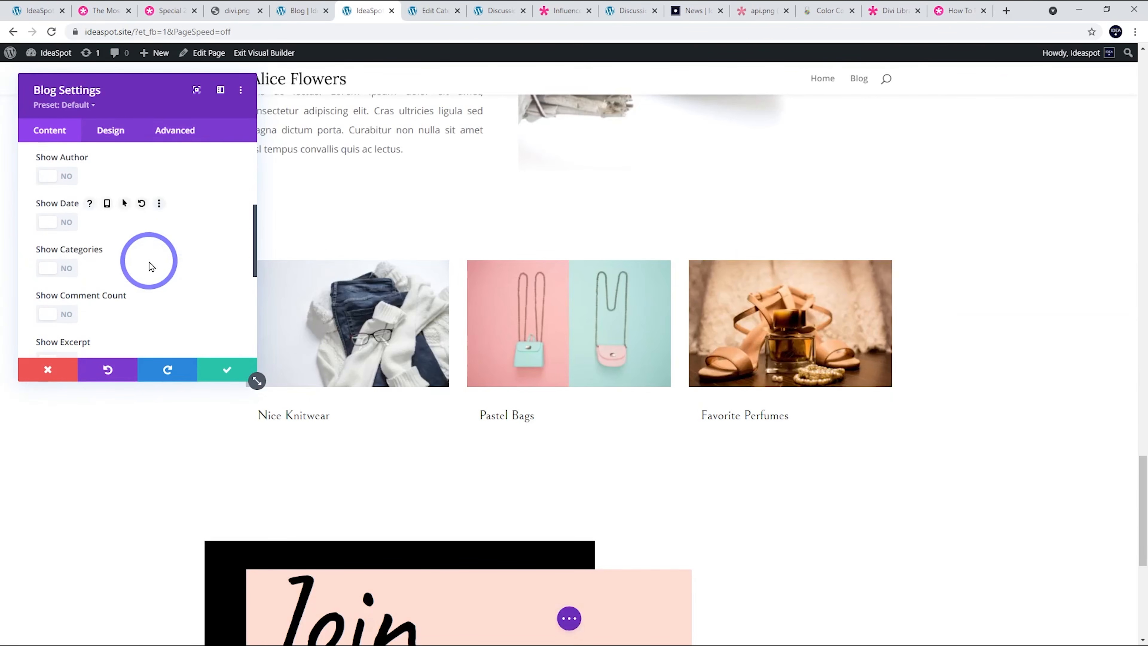
pyautogui.scroll(-1, 185, 251)
# - Turn on Show Excerpt and Show Read More Button, and keep the module changes
pyautogui.click(57, 301)
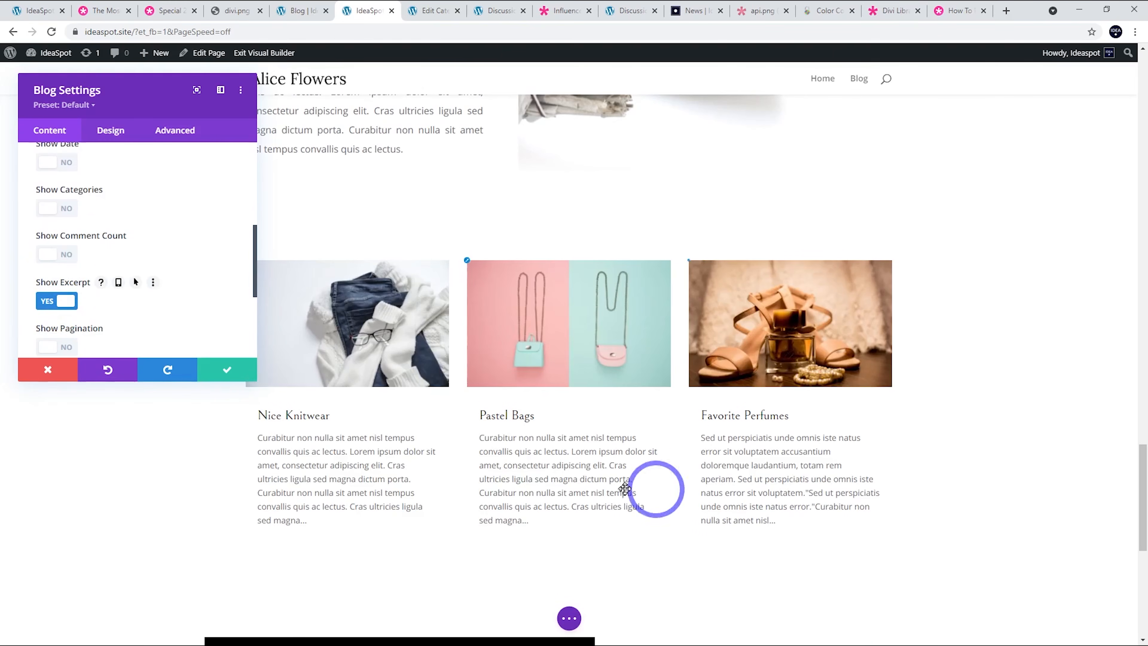
pyautogui.scroll(-3, 185, 280)
pyautogui.scroll(4, 190, 280)
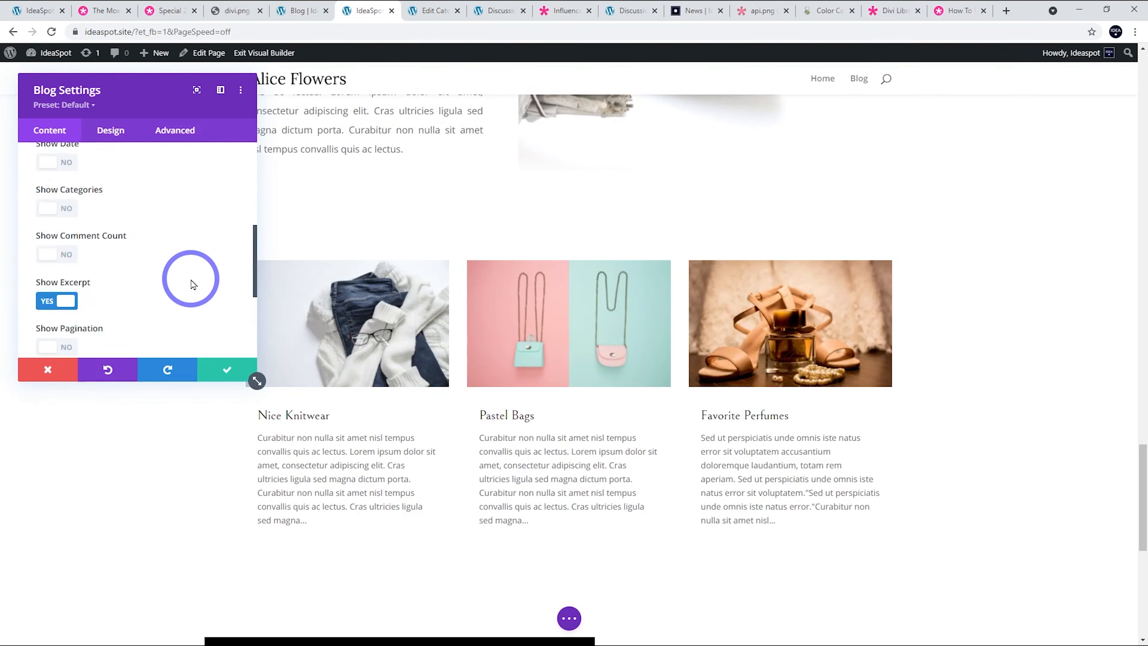
pyautogui.scroll(5, 190, 281)
pyautogui.click(63, 309)
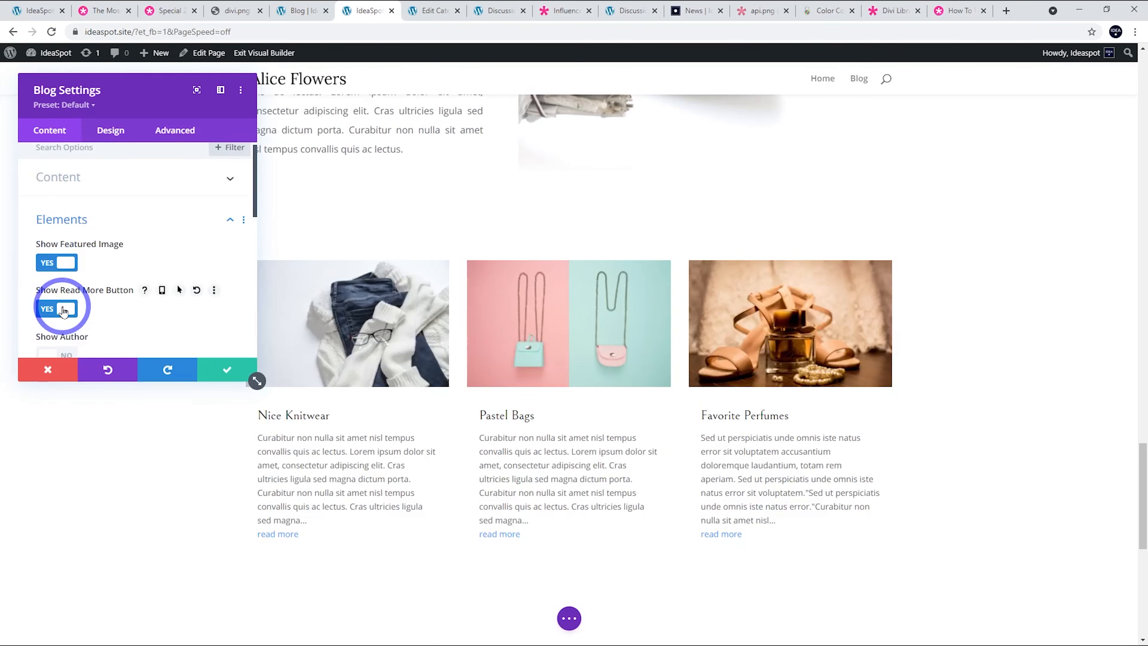
pyautogui.scroll(-3, 406, 371)
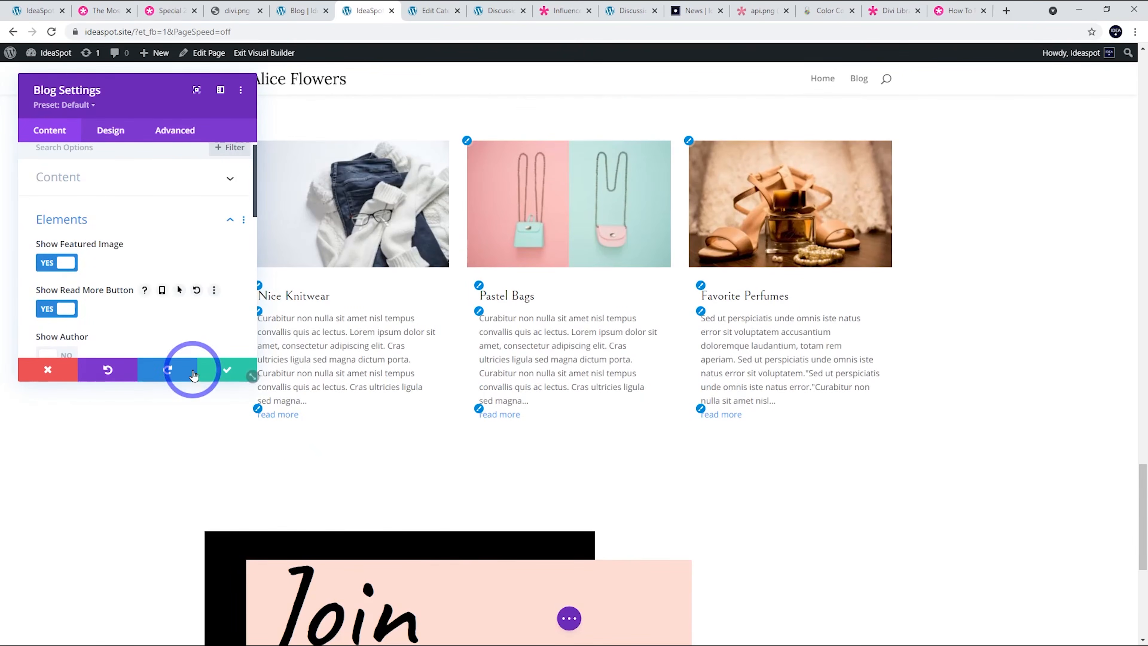
pyautogui.click(235, 372)
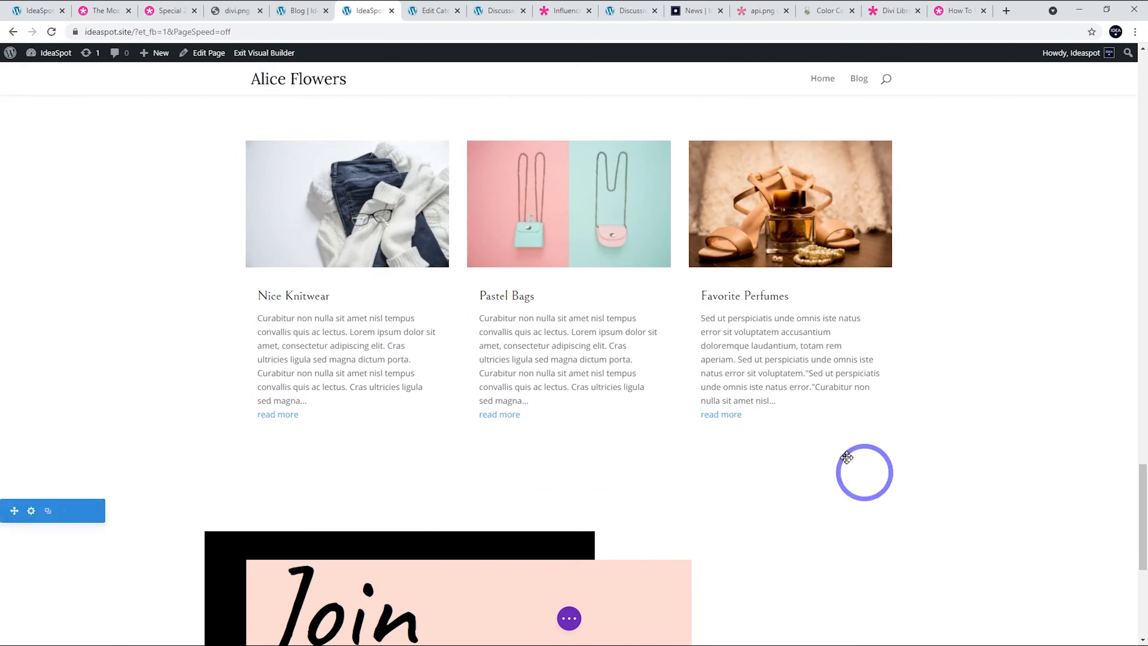
pyautogui.click(571, 618)
# - Save the homepage changes and return to the WordPress dashboard
pyautogui.click(1101, 620)
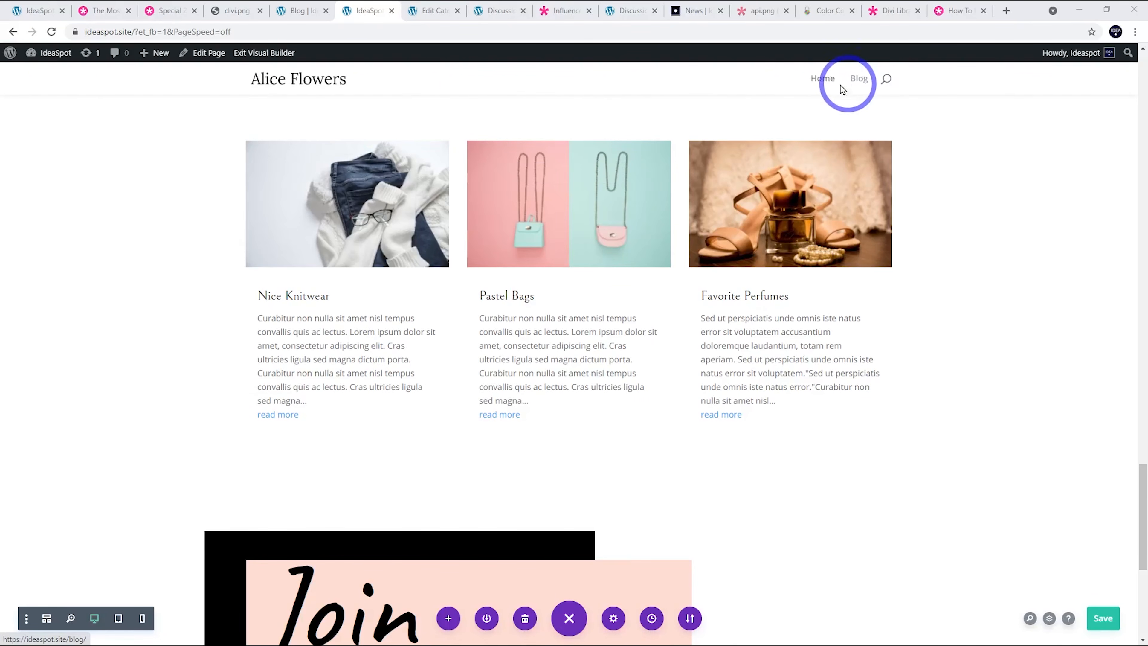
pyautogui.moveTo(47, 53)
pyautogui.click(50, 75)
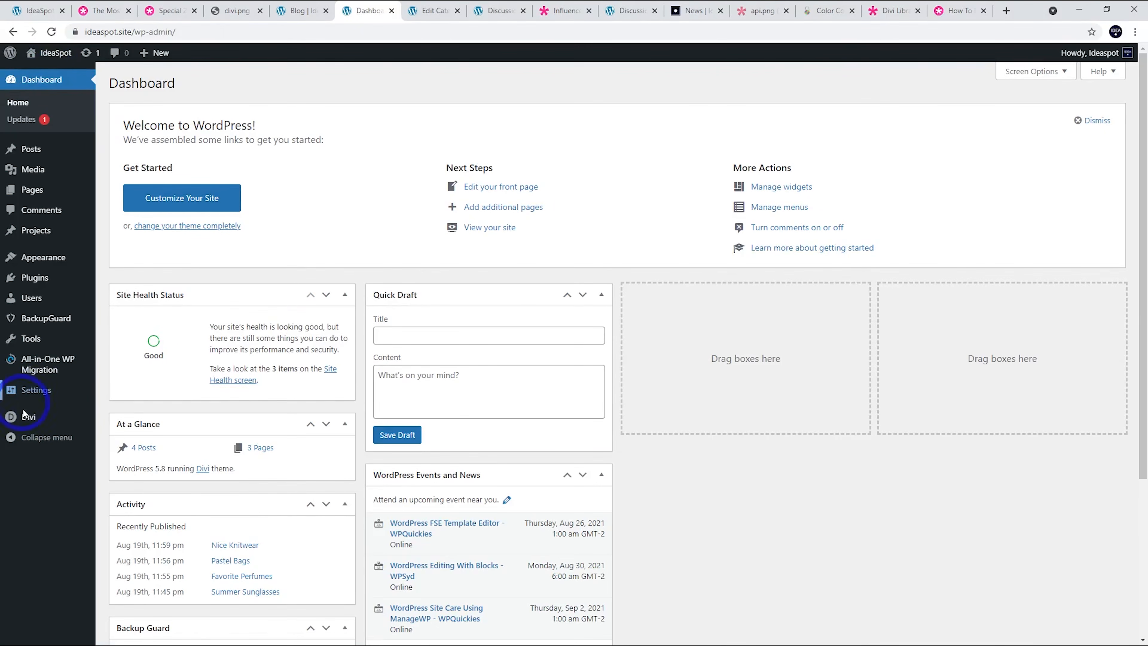
# - Review the Layout and Navigation settings in Divi Theme Options
pyautogui.moveTo(42, 421)
pyautogui.click(115, 425)
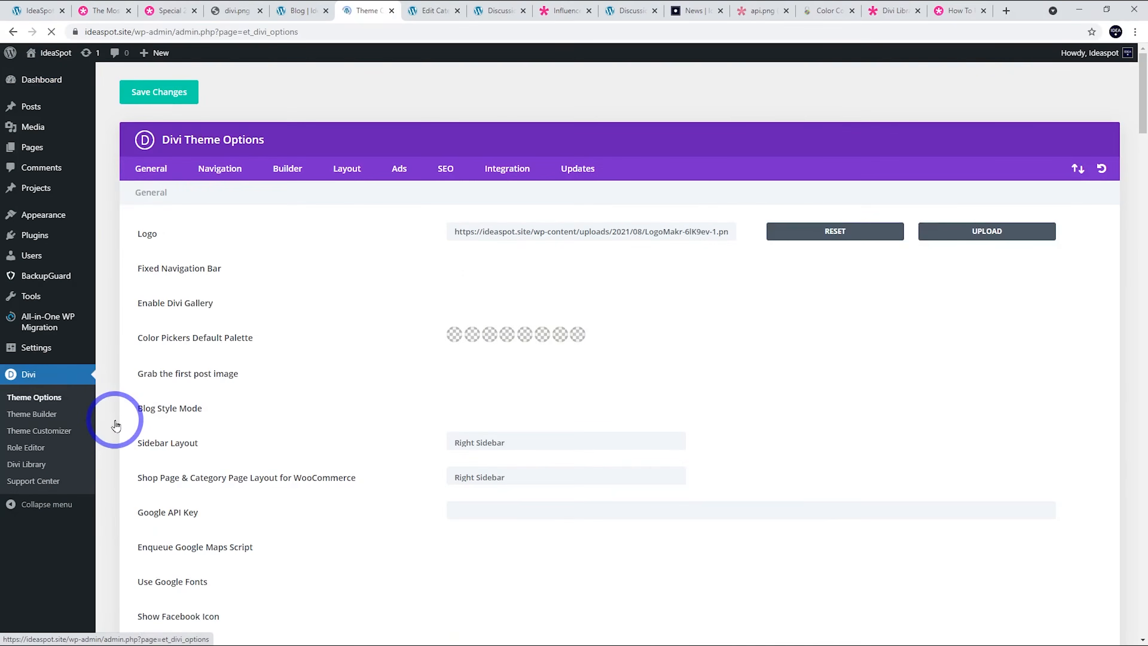
pyautogui.click(346, 169)
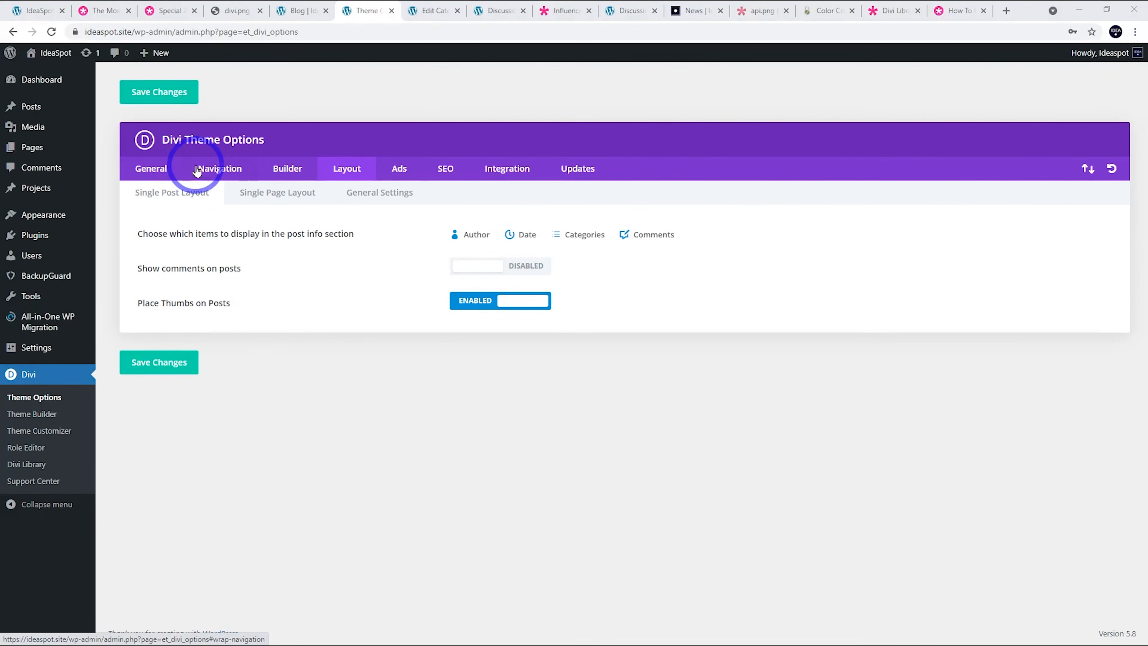
pyautogui.click(211, 167)
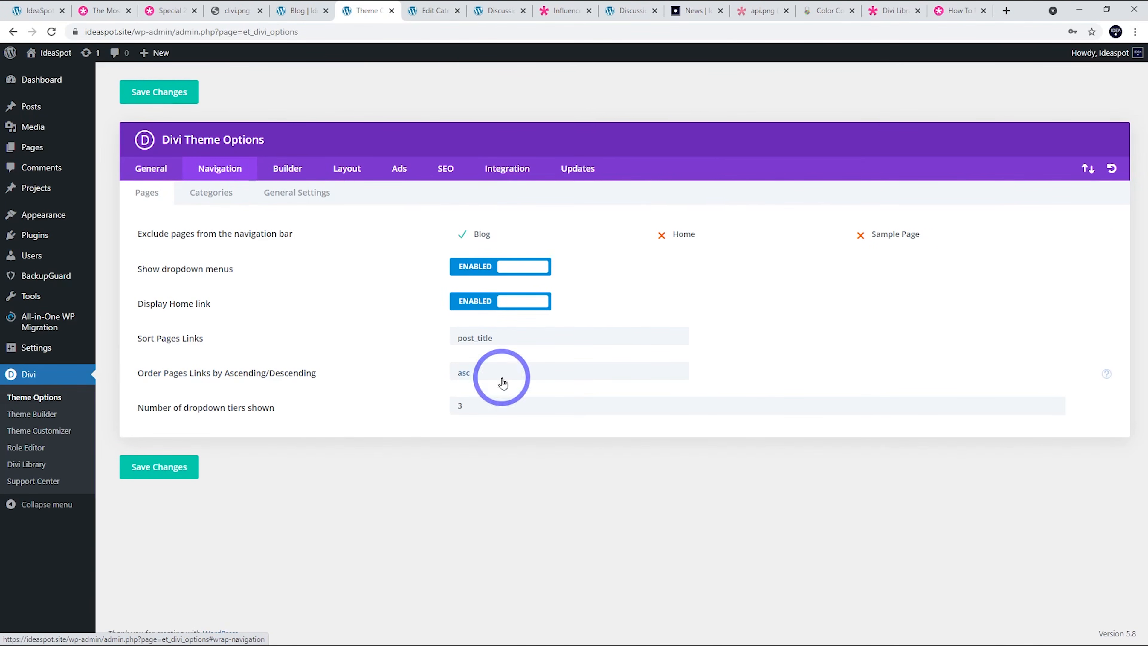
pyautogui.moveTo(45, 153)
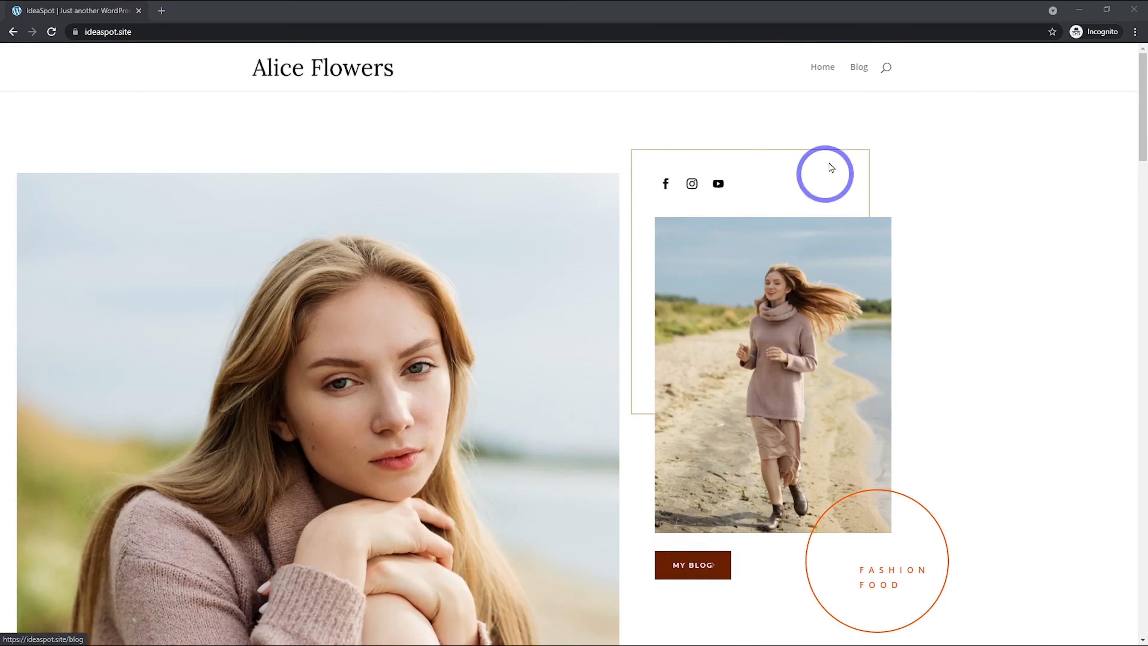
pyautogui.click(859, 70)
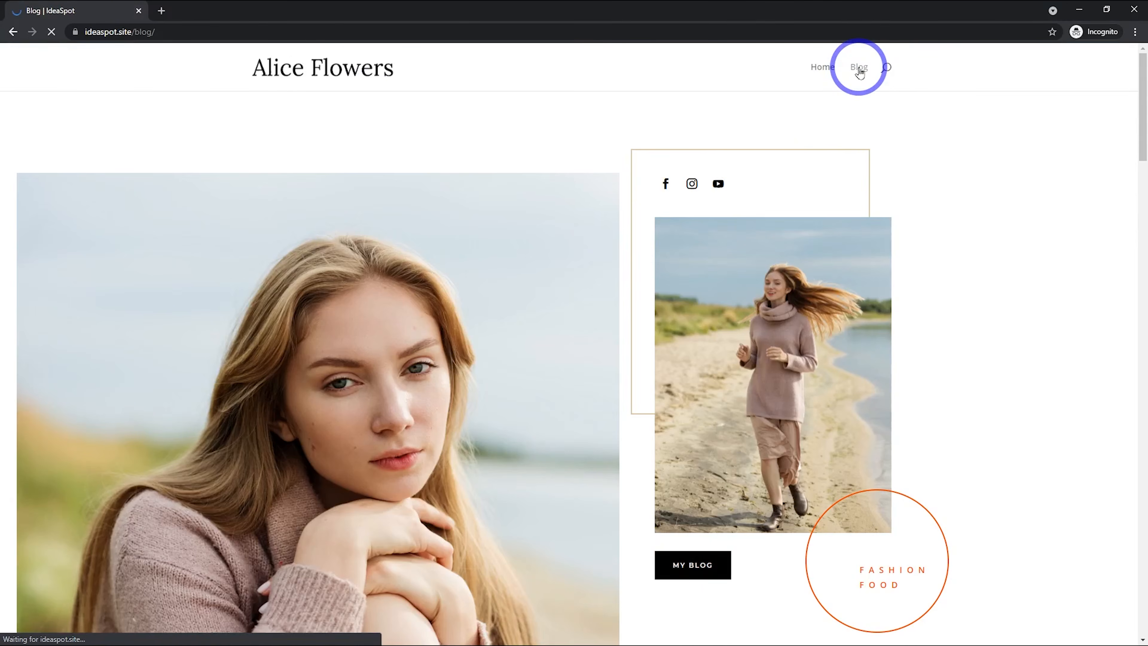
pyautogui.scroll(-4, 709, 240)
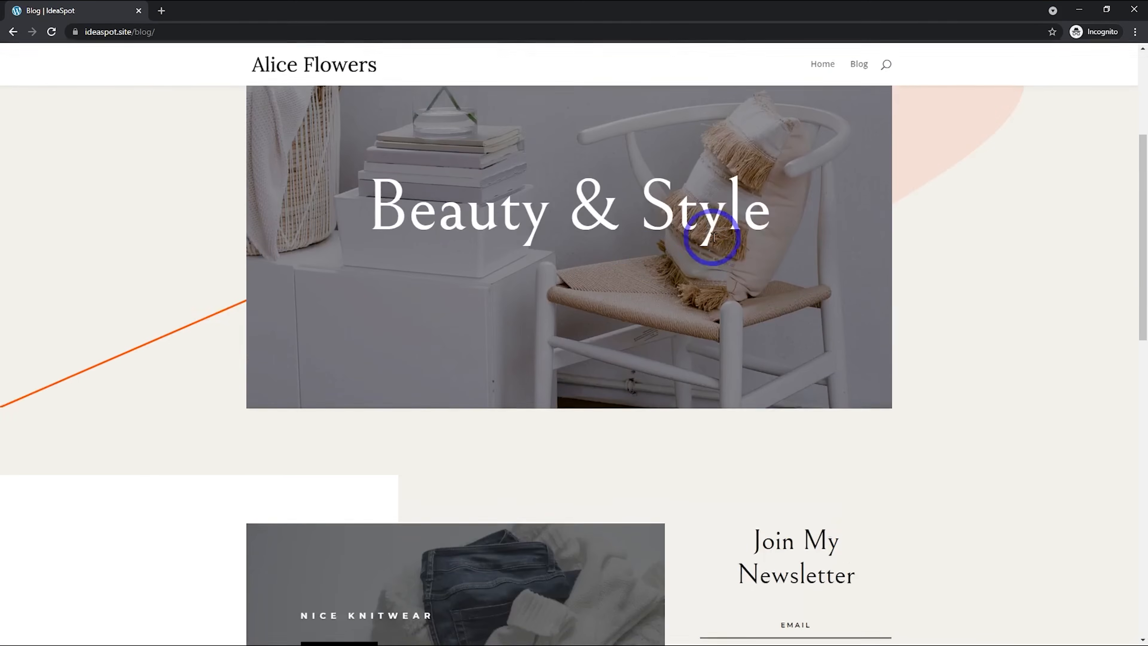
pyautogui.scroll(3, 878, 276)
pyautogui.scroll(-8, 878, 280)
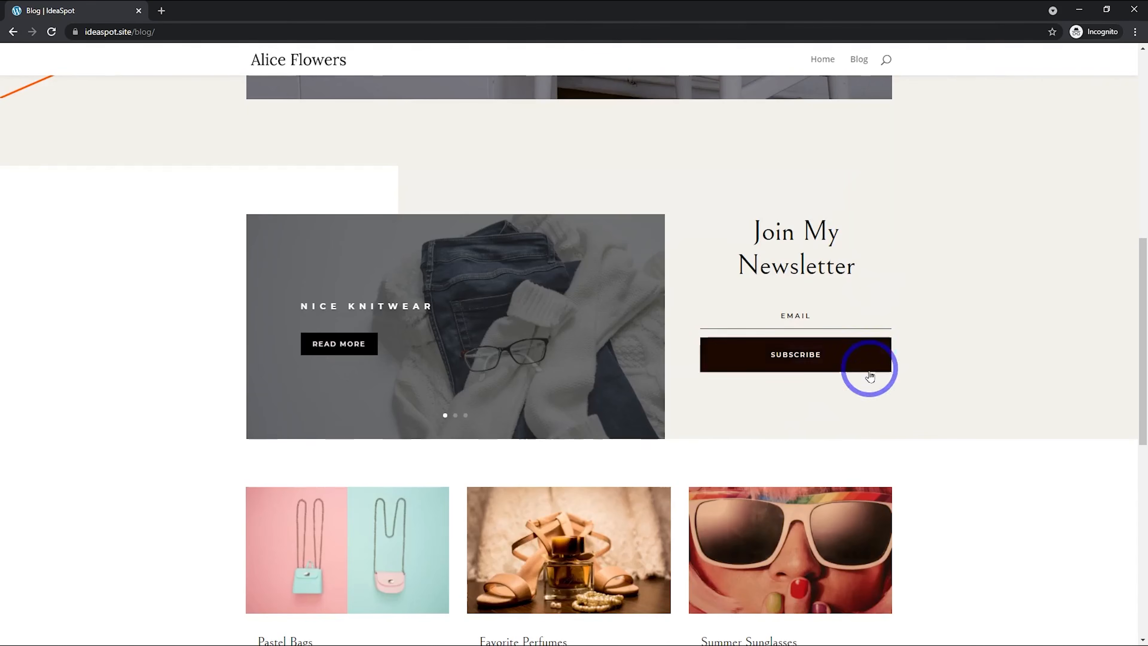
pyautogui.scroll(-3, 444, 319)
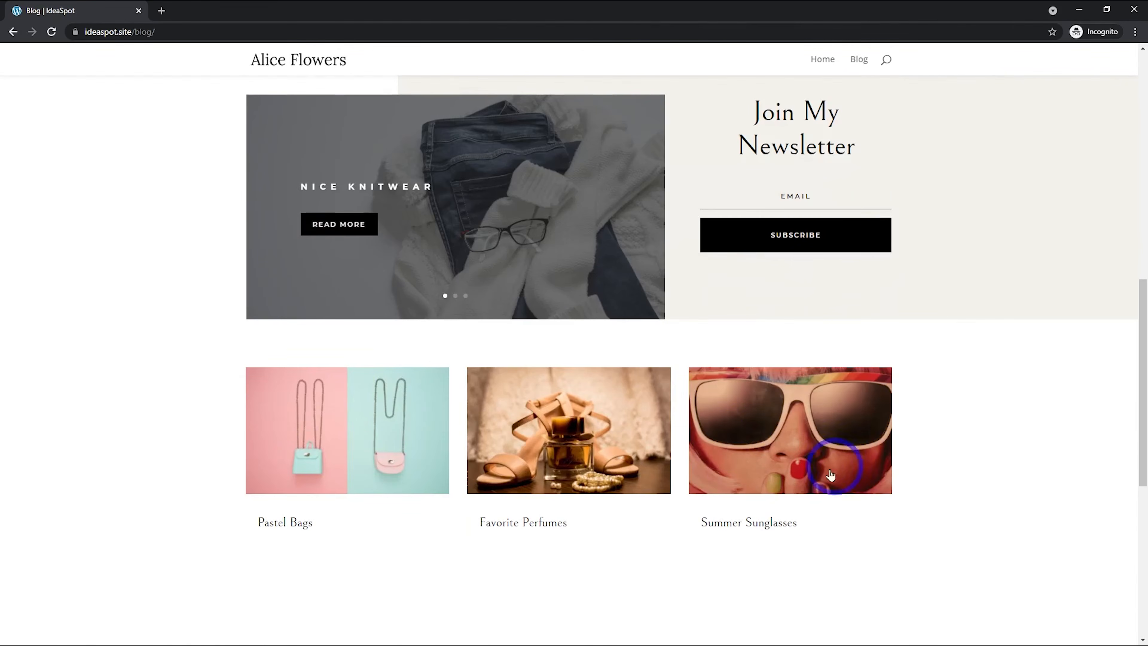
pyautogui.scroll(-3, 511, 436)
pyautogui.scroll(-4, 723, 371)
pyautogui.scroll(15, 814, 388)
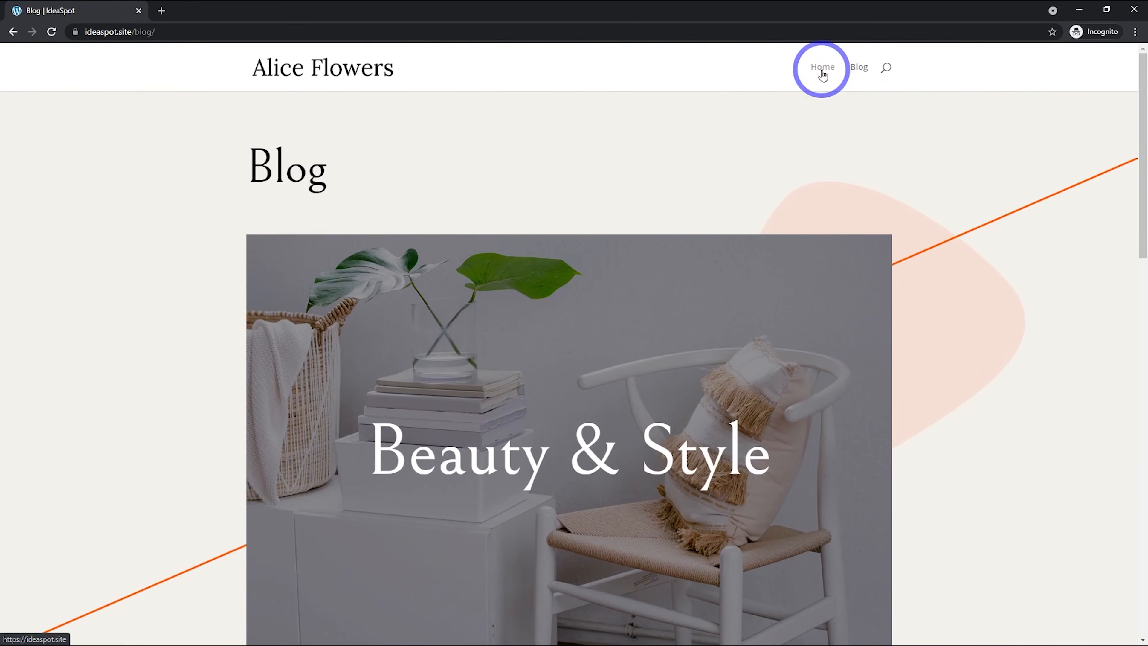
pyautogui.click(822, 69)
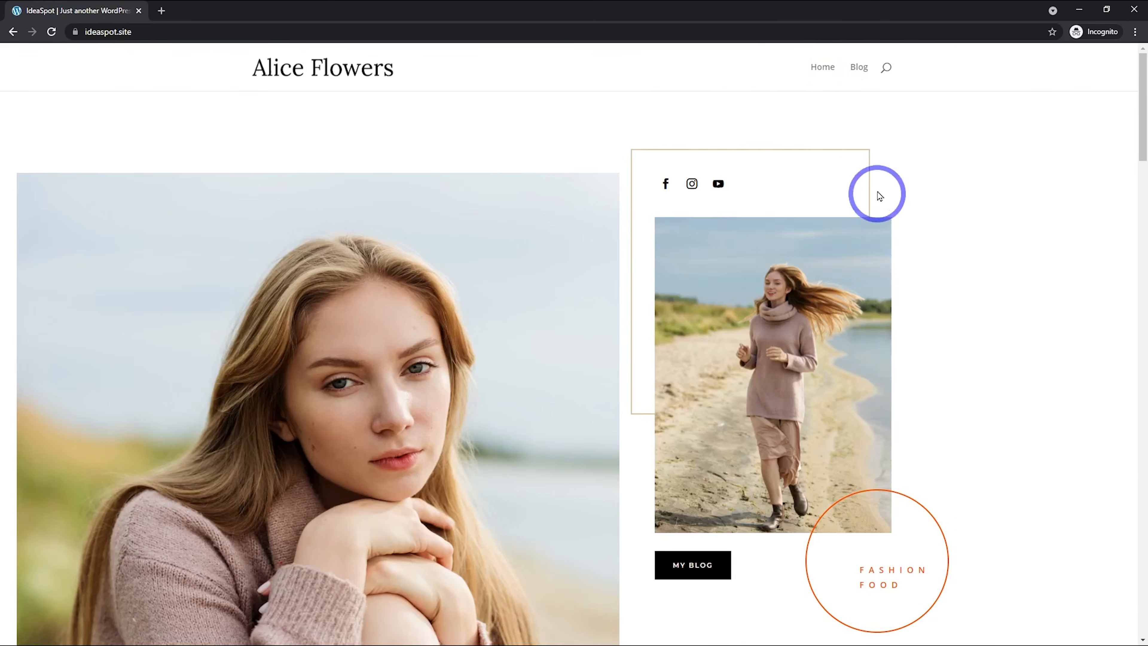
pyautogui.scroll(-1, 955, 163)
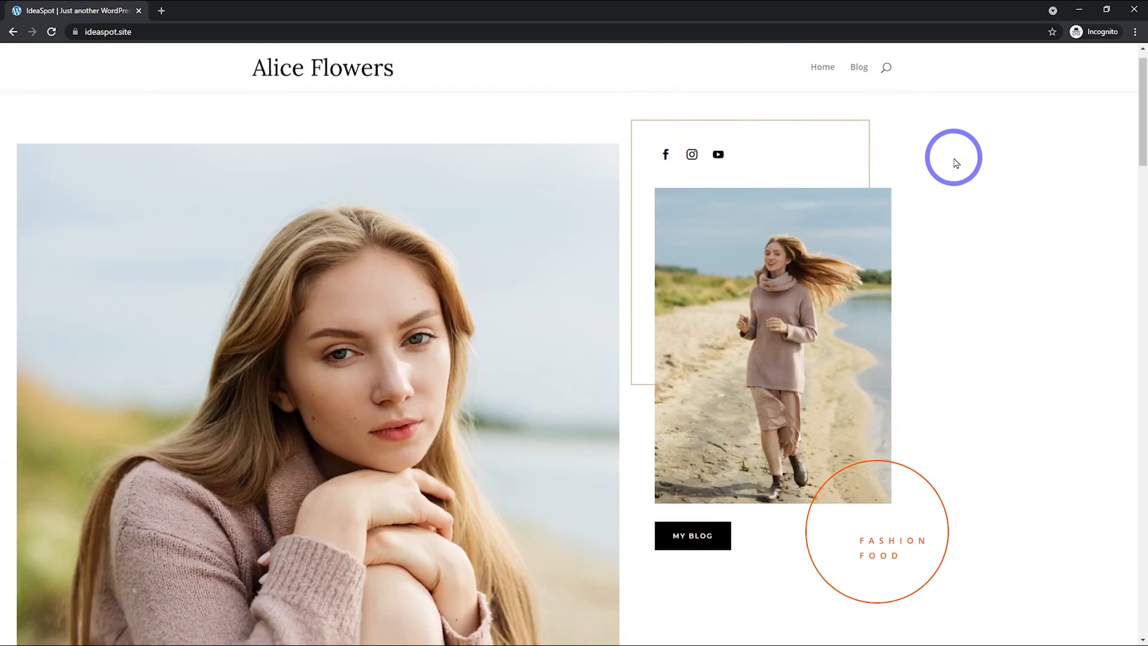
pyautogui.scroll(-15, 955, 163)
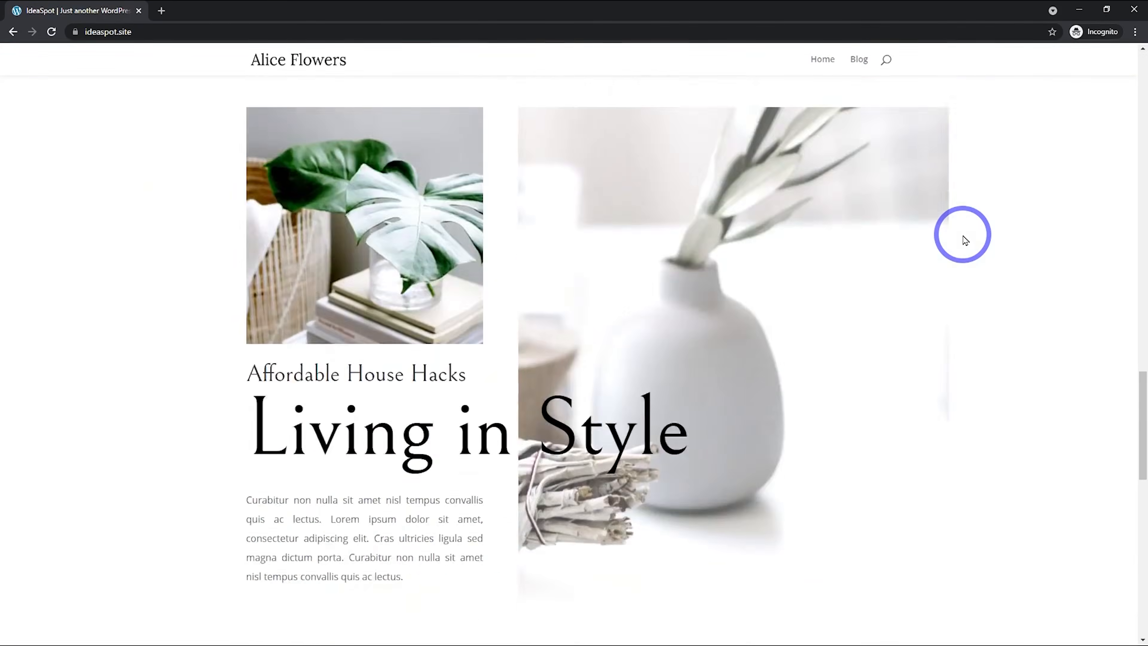
pyautogui.scroll(-15, 964, 240)
pyautogui.scroll(3, 964, 240)
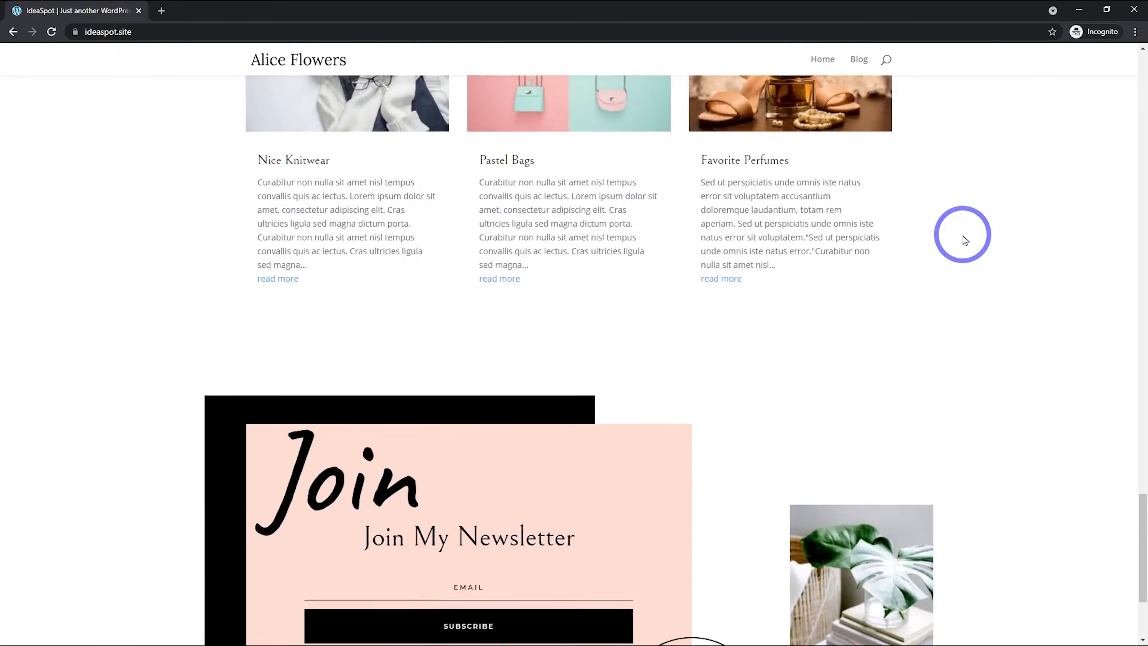
pyautogui.scroll(6, 964, 239)
pyautogui.scroll(-3, 964, 240)
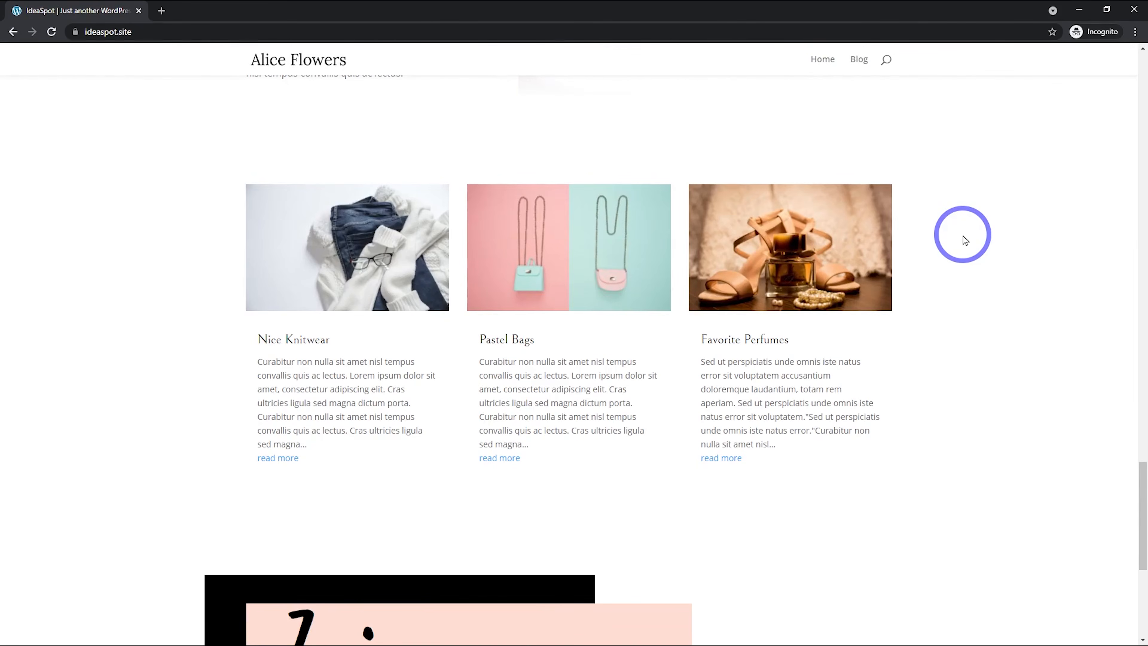
pyautogui.scroll(2, 964, 239)
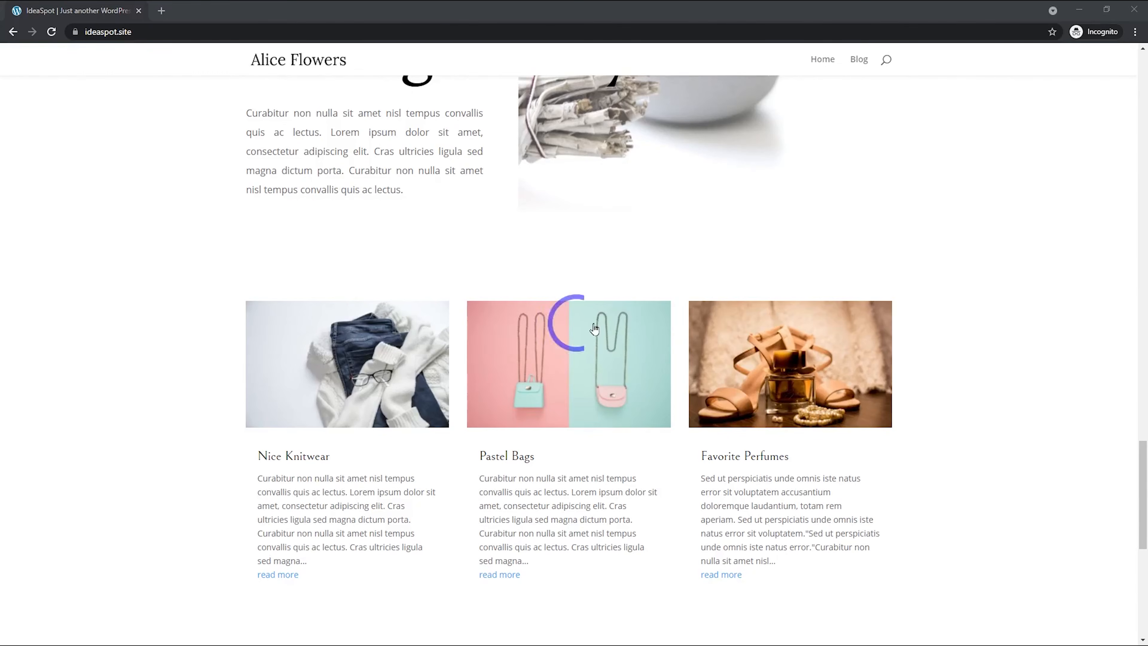
pyautogui.scroll(-2, 633, 327)
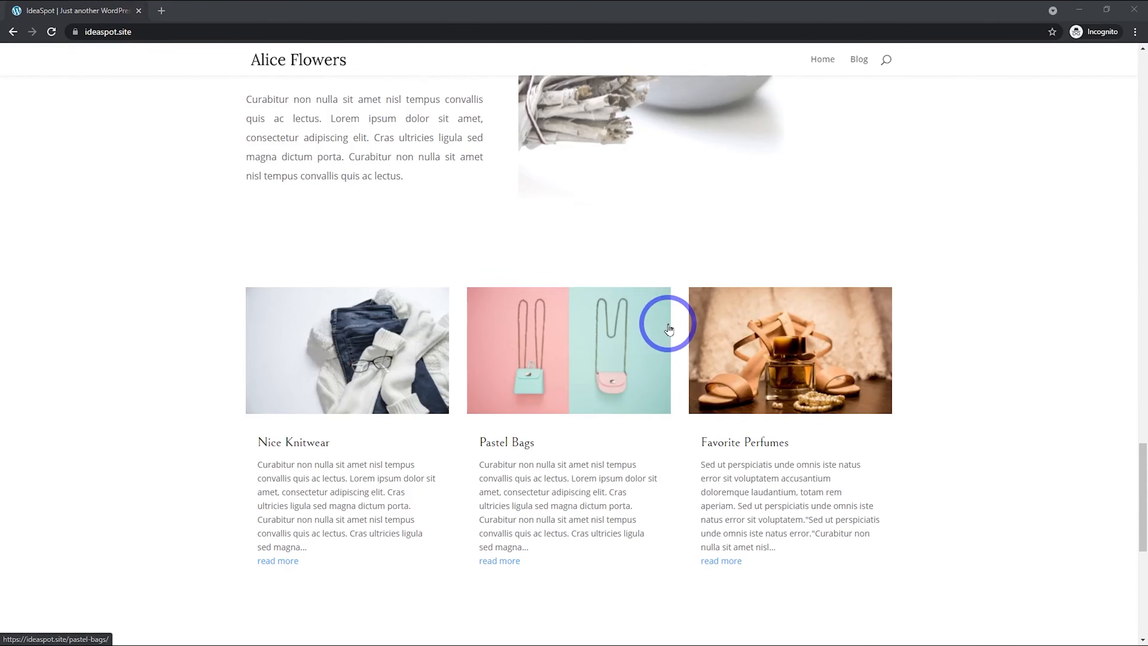
pyautogui.scroll(1, 656, 329)
pyautogui.scroll(20, 654, 324)
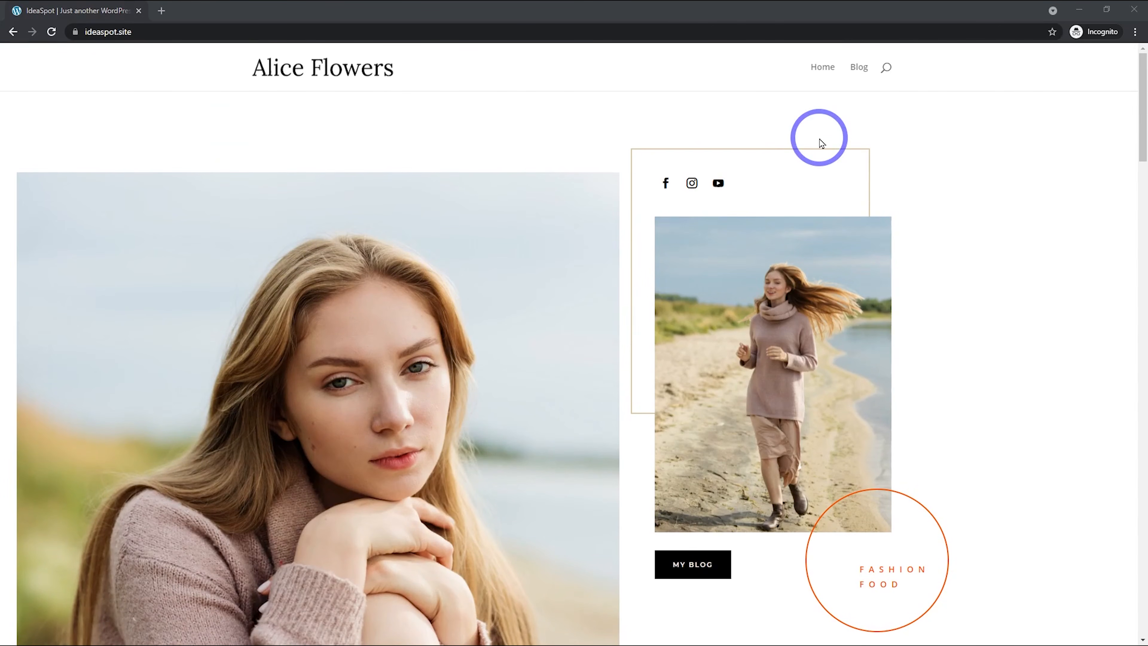
pyautogui.scroll(-3, 831, 173)
pyautogui.moveTo(1142, 159); pyautogui.dragTo(1142, 111)
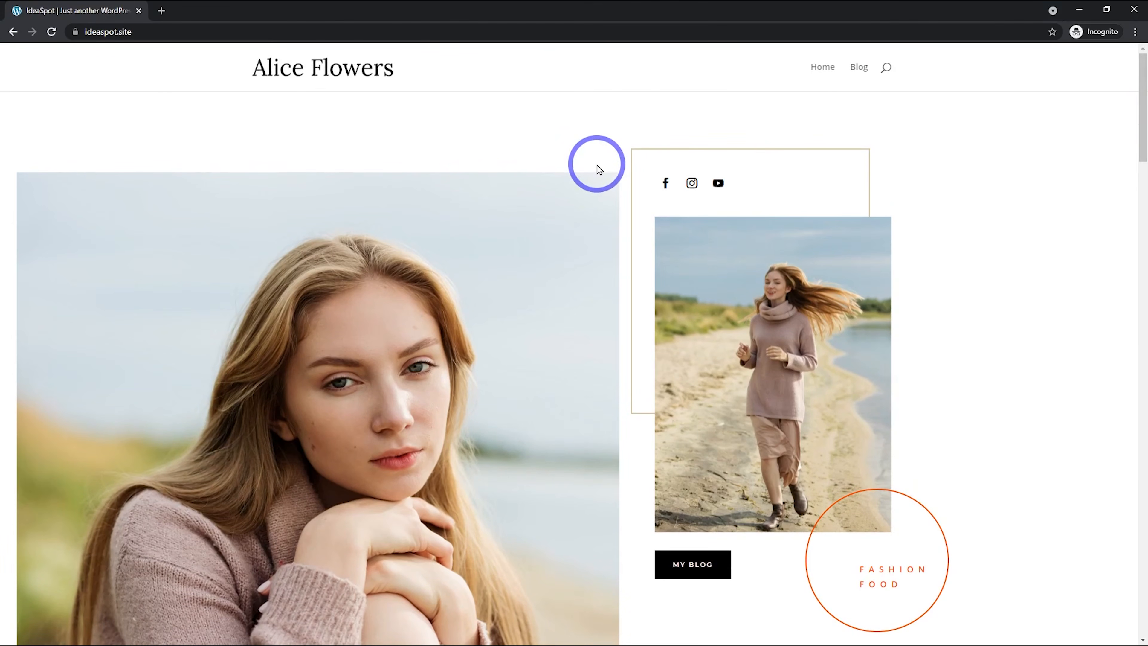